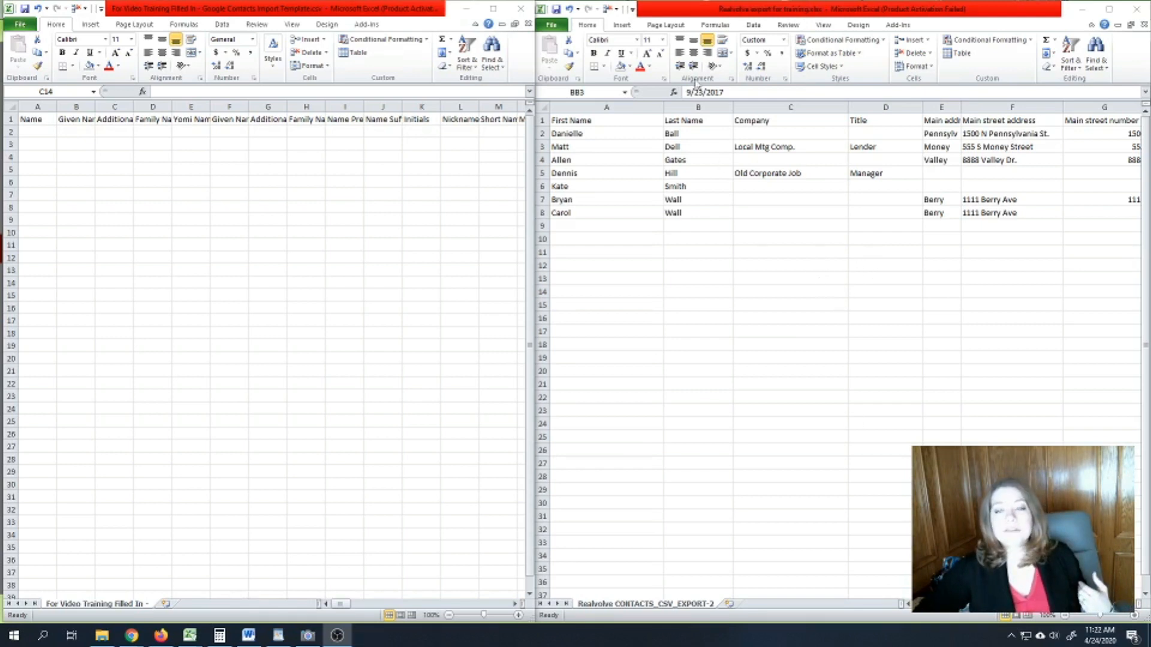
- Inspect the export's First Name column and the first contact's name cell
{"action": "left_click", "coordinate": [601, 99]}
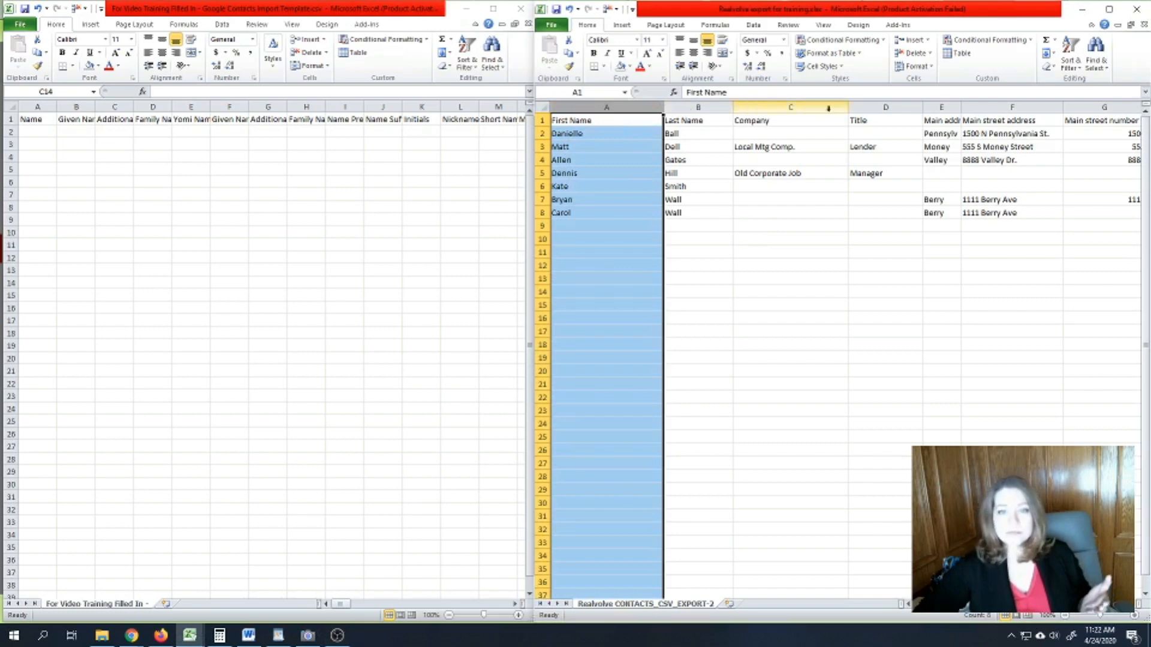
{"action": "mouse_move", "coordinate": [928, 605]}
{"action": "left_mouse_down"}
{"action": "mouse_move", "coordinate": [973, 604]}
{"action": "mouse_move", "coordinate": [922, 608]}
{"action": "left_mouse_up"}
{"action": "left_click", "coordinate": [576, 164]}
{"action": "left_click_drag", "start_coordinate": [538, 140], "coordinate": [539, 140]}
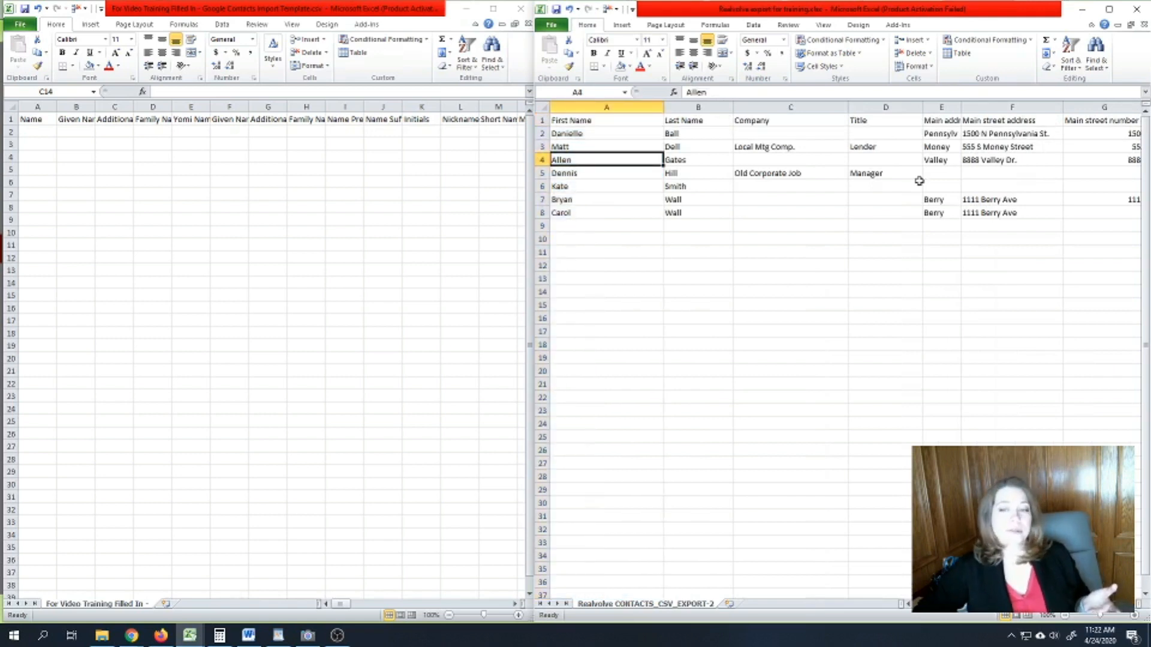
- Compare the template's Name header with the export, then bring up Google Contacts
{"action": "left_click", "coordinate": [47, 122]}
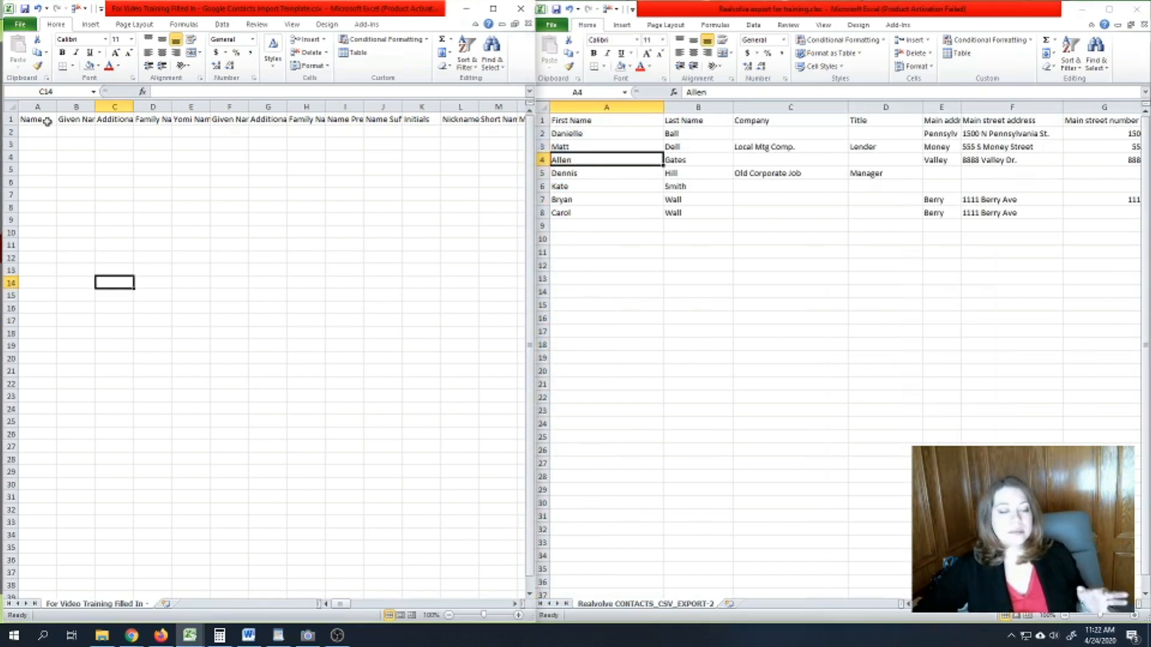
{"action": "left_click", "coordinate": [43, 119]}
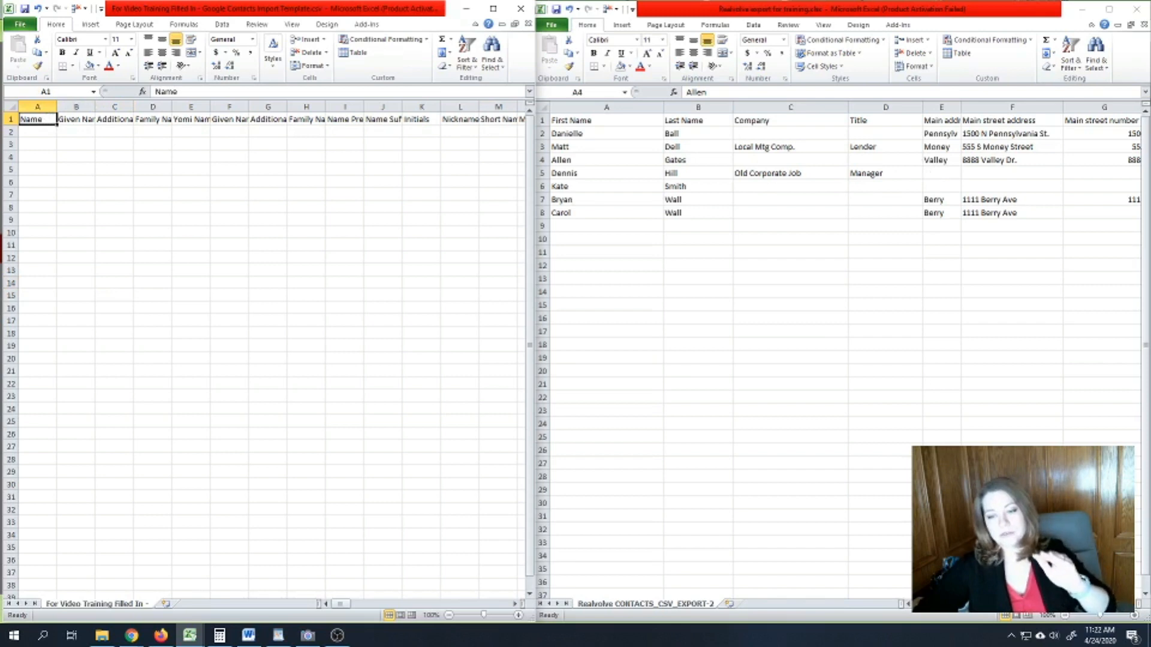
{"action": "left_click", "coordinate": [953, 616]}
{"action": "mouse_move", "coordinate": [938, 604]}
{"action": "left_mouse_down"}
{"action": "mouse_move", "coordinate": [989, 604]}
{"action": "mouse_move", "coordinate": [938, 604]}
{"action": "left_mouse_up"}
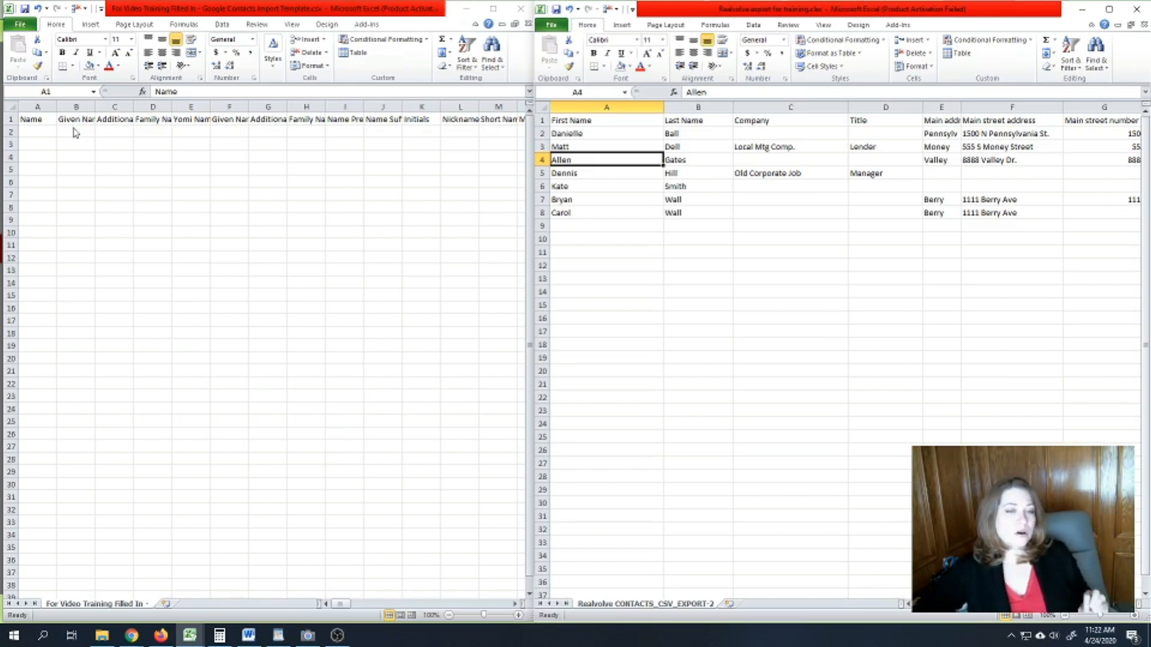
{"action": "left_click", "coordinate": [32, 117]}
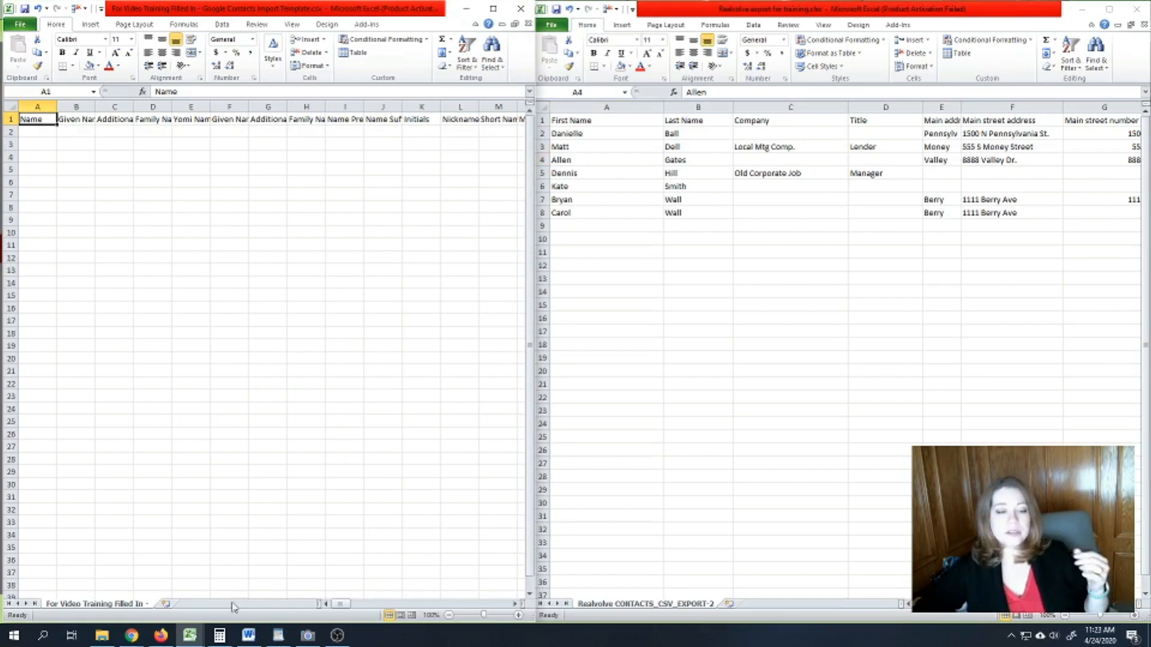
{"action": "left_click", "coordinate": [160, 636]}
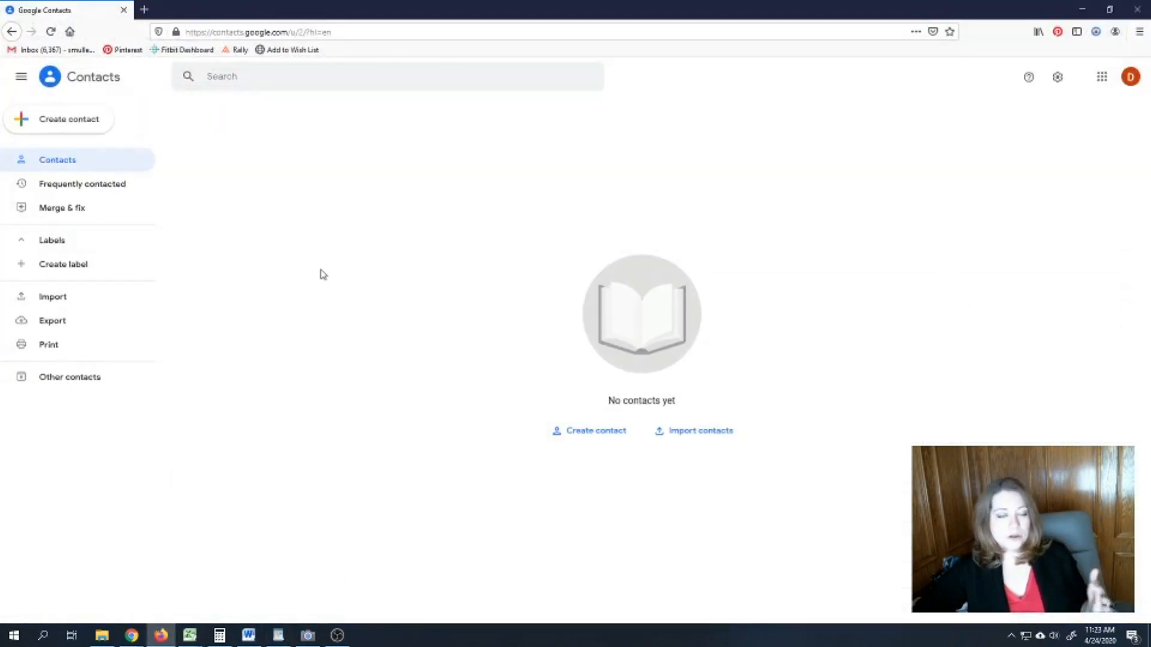
- Start a new contact in Google Contacts and expand every field to review them
{"action": "left_click", "coordinate": [84, 123]}
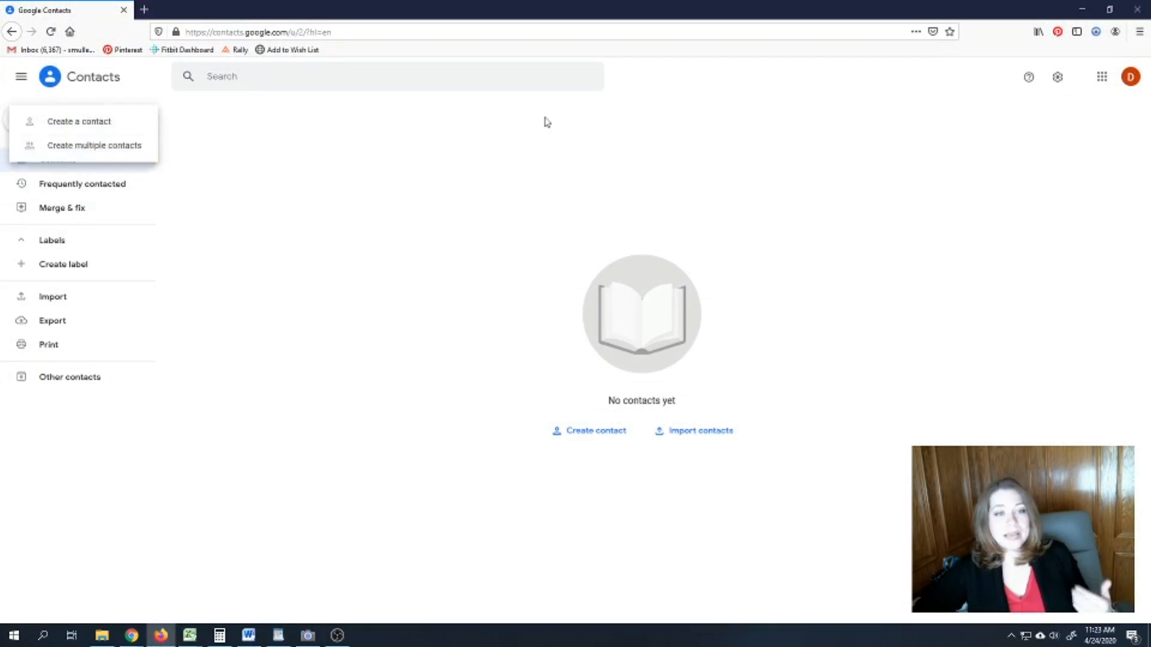
{"action": "left_click", "coordinate": [133, 120]}
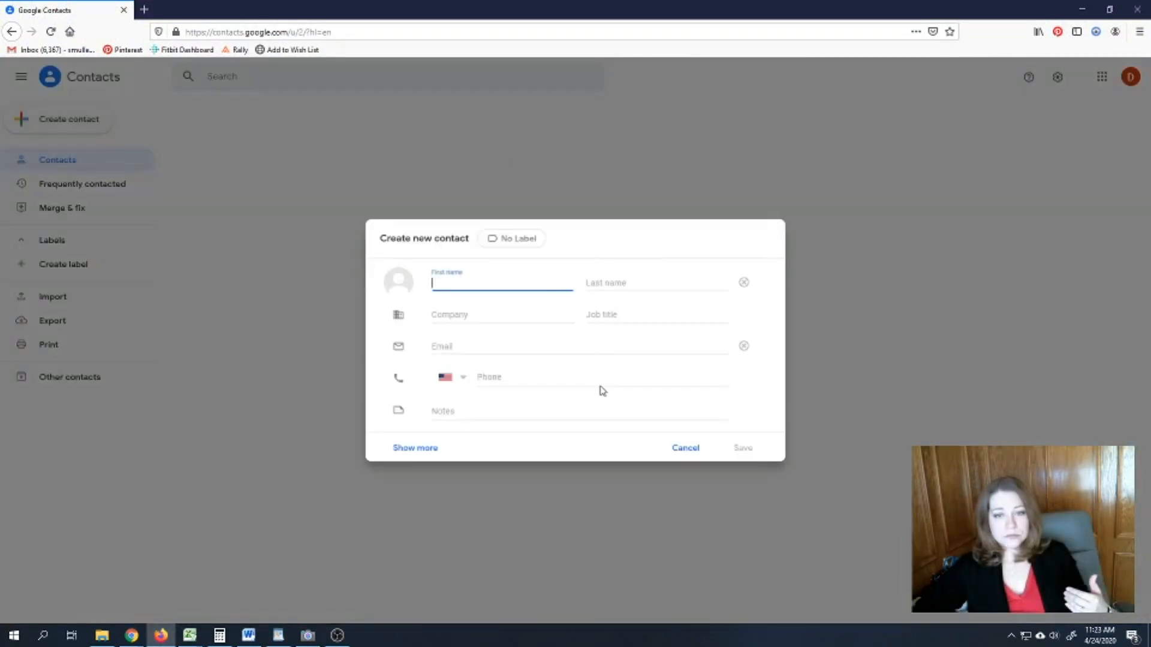
{"action": "left_click", "coordinate": [404, 451]}
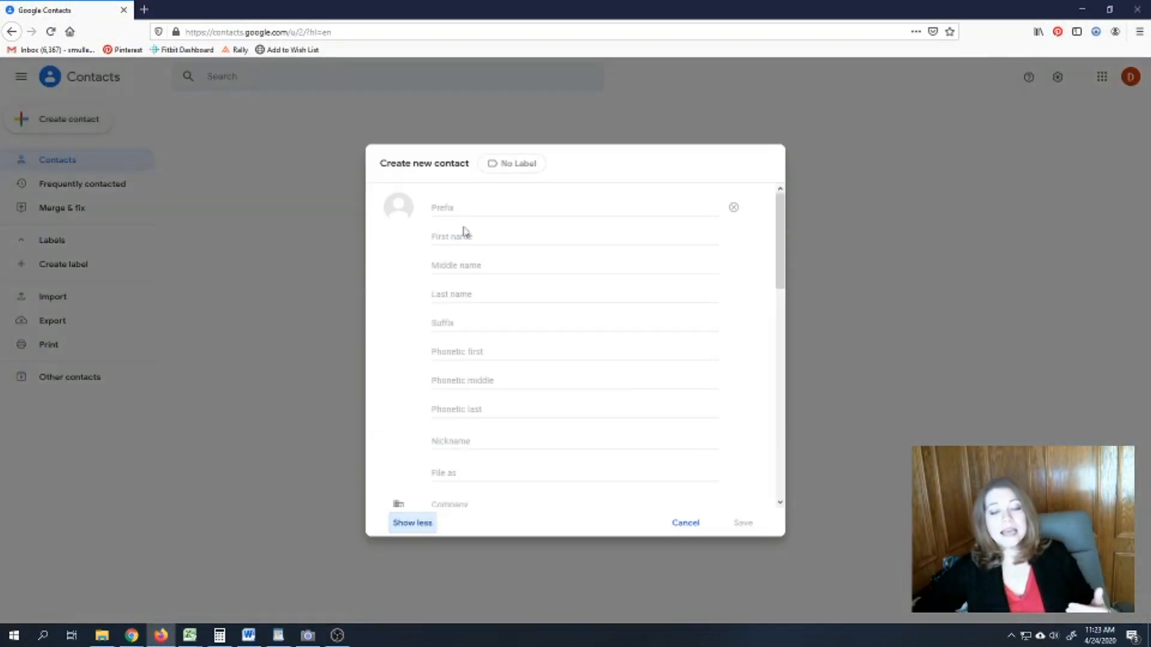
{"action": "scroll", "coordinate": [519, 322], "scroll_direction": "down", "scroll_amount": 5}
{"action": "scroll", "coordinate": [519, 321], "scroll_direction": "down", "scroll_amount": 5}
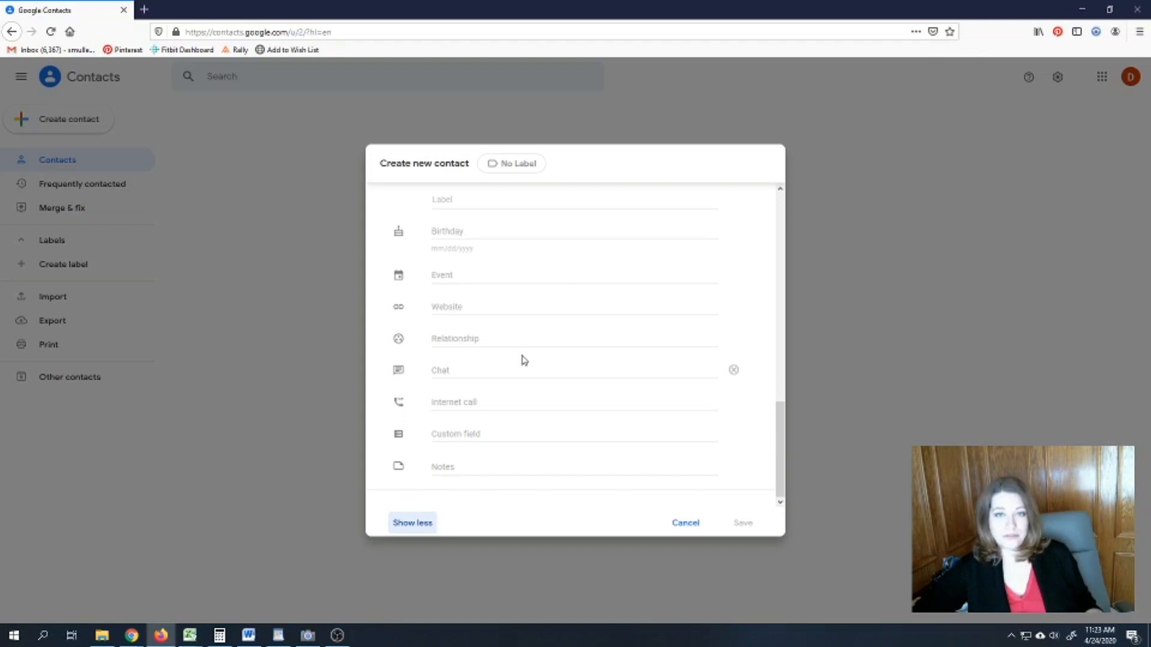
{"action": "scroll", "coordinate": [521, 359], "scroll_direction": "up", "scroll_amount": 3}
{"action": "scroll", "coordinate": [522, 358], "scroll_direction": "down", "scroll_amount": 3}
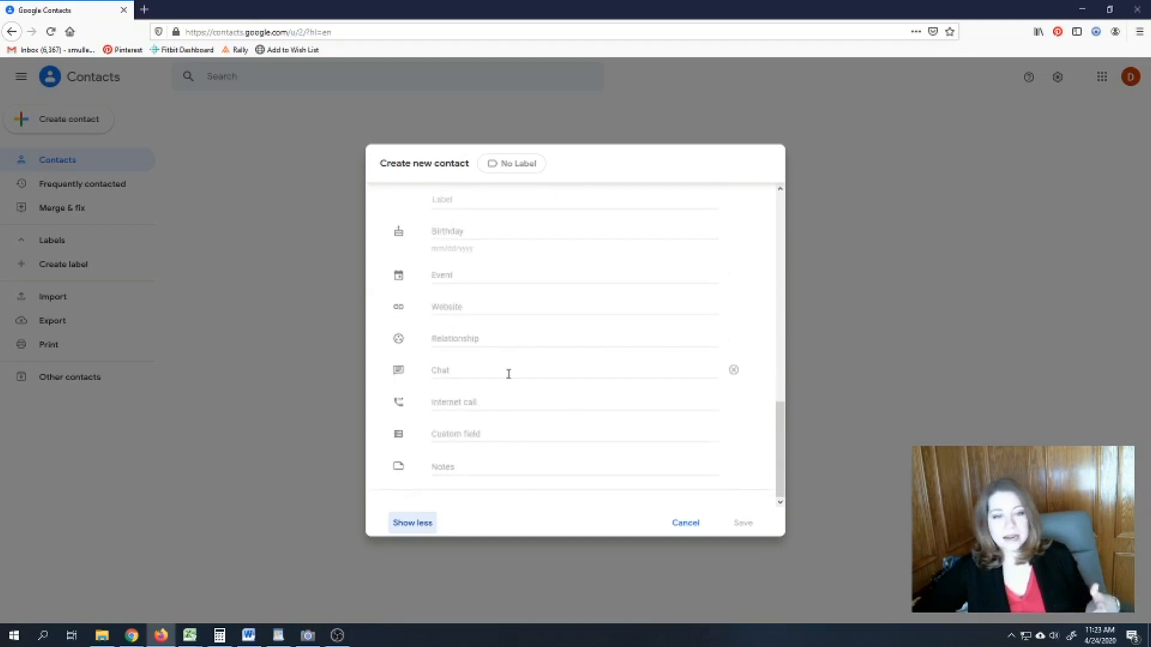
{"action": "scroll", "coordinate": [510, 376], "scroll_direction": "up", "scroll_amount": 5}
{"action": "scroll", "coordinate": [510, 376], "scroll_direction": "up", "scroll_amount": 5}
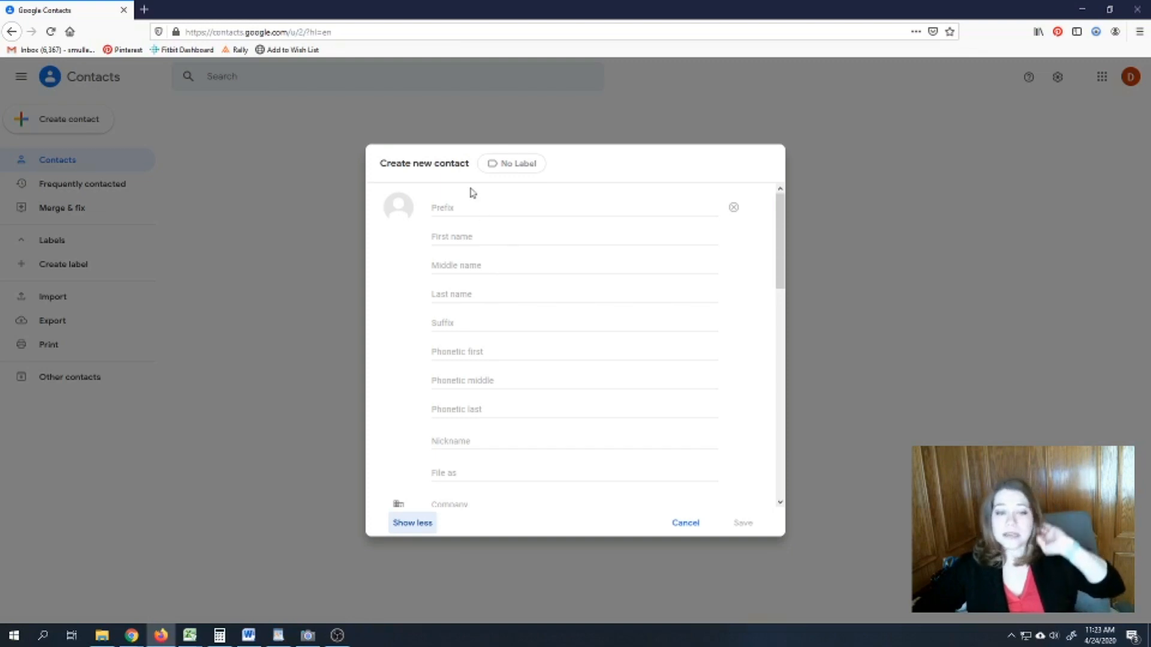
{"action": "scroll", "coordinate": [479, 414], "scroll_direction": "down", "scroll_amount": 15}
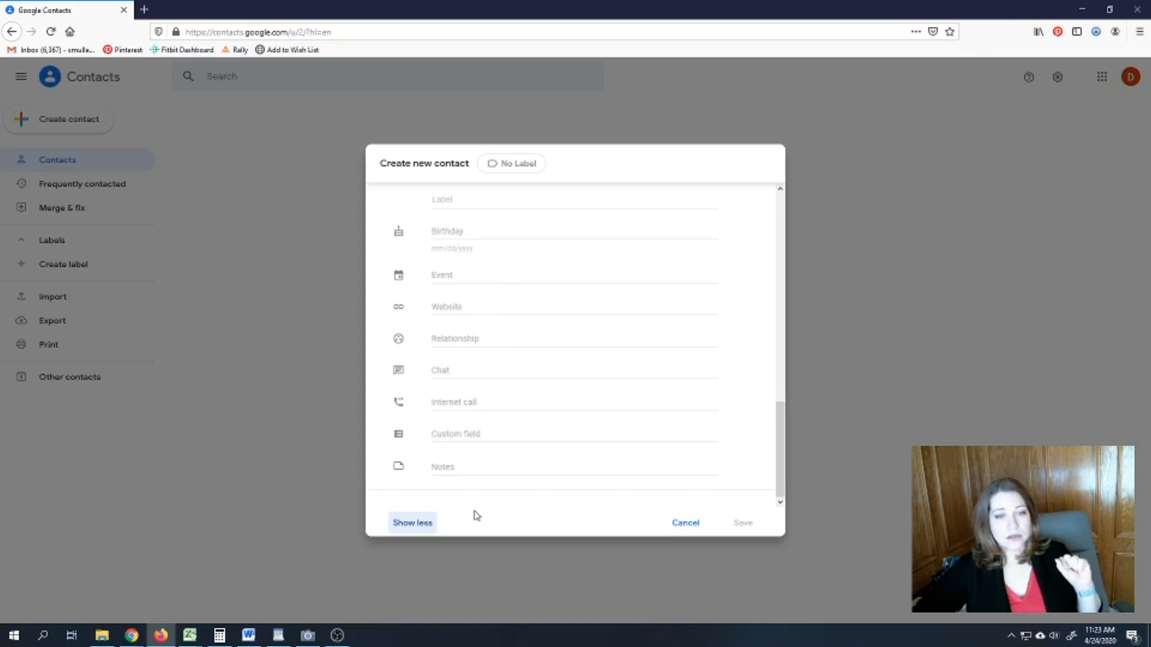
- Try the Custom field on the form, then return to the Excel import template
{"action": "left_click", "coordinate": [441, 432]}
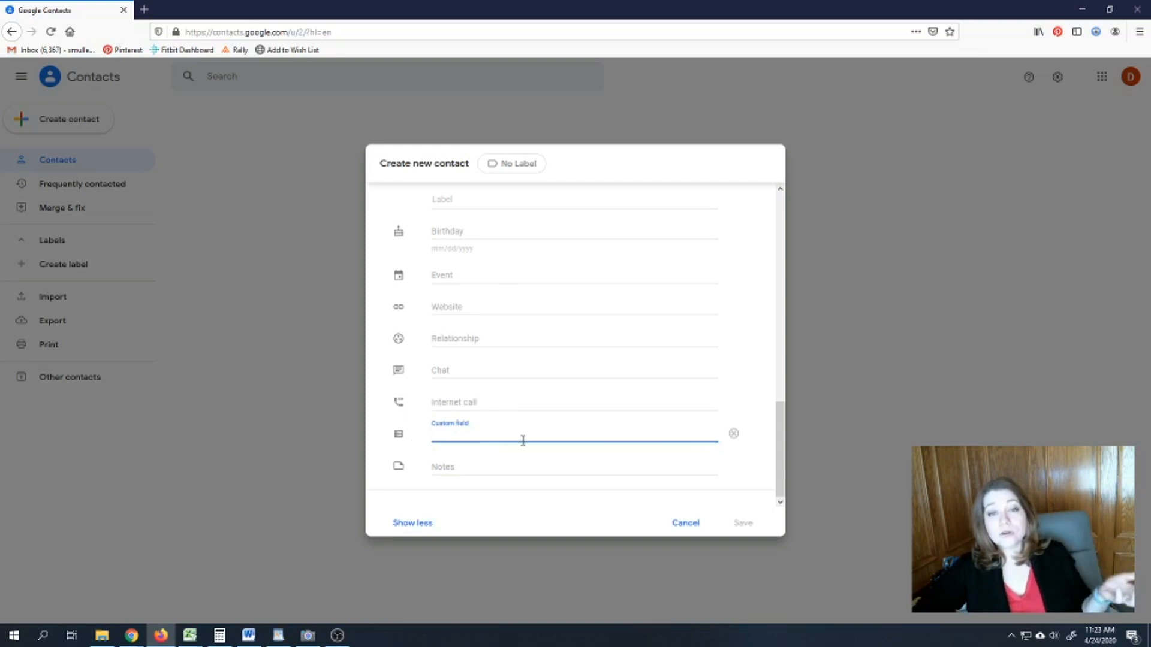
{"action": "left_click", "coordinate": [524, 459]}
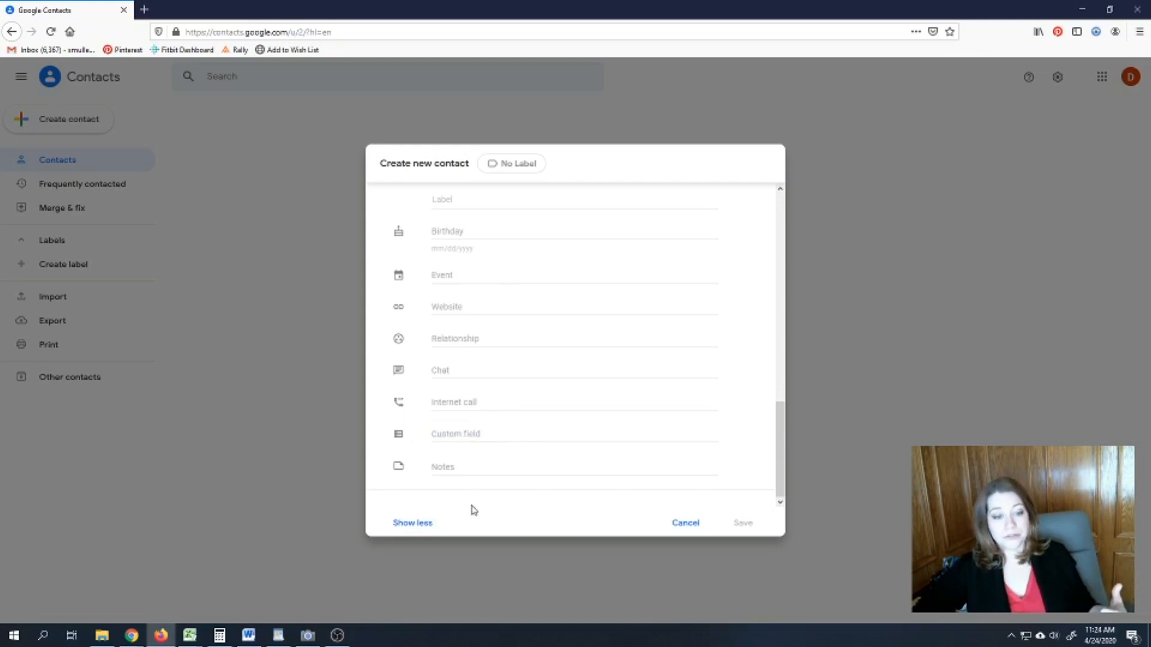
{"action": "left_click", "coordinate": [189, 635]}
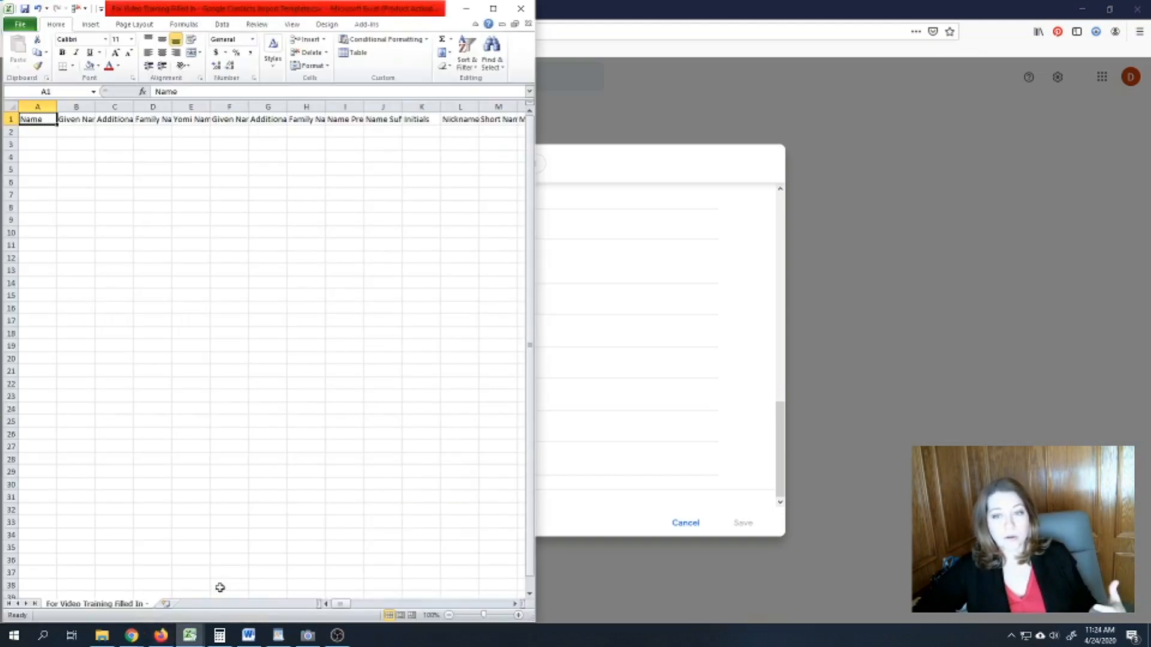
- Show the export's Birth date, anniversary and Referred date columns, selecting the Referred date header
{"action": "left_click", "coordinate": [168, 612]}
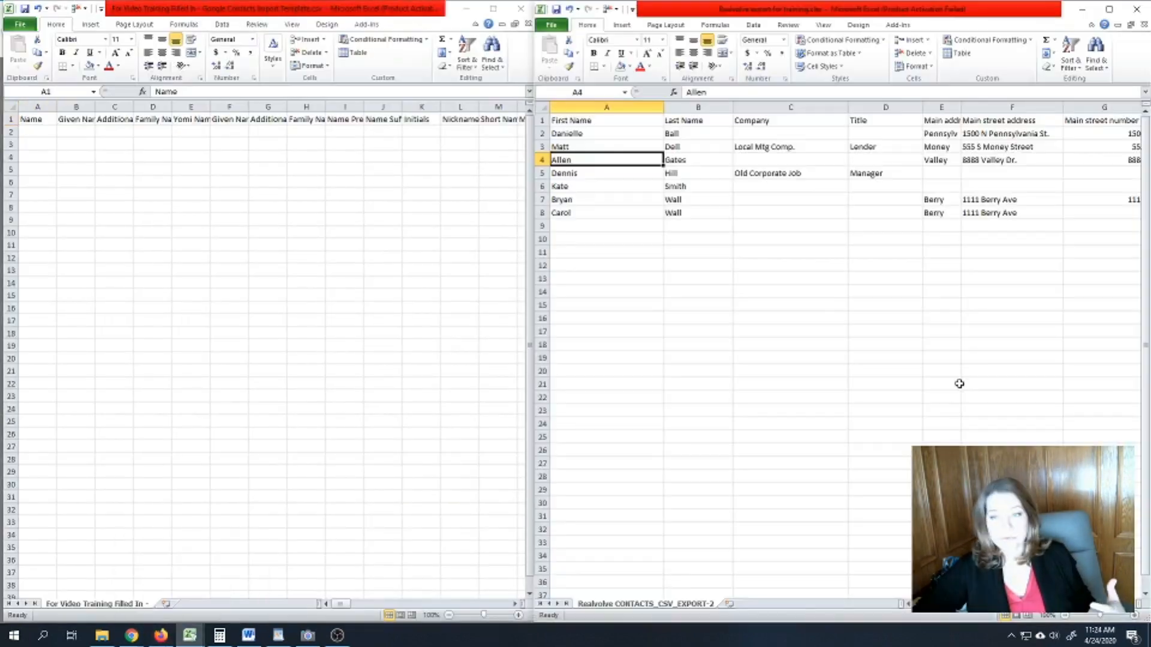
{"action": "left_click_drag", "start_coordinate": [914, 604], "coordinate": [930, 604]}
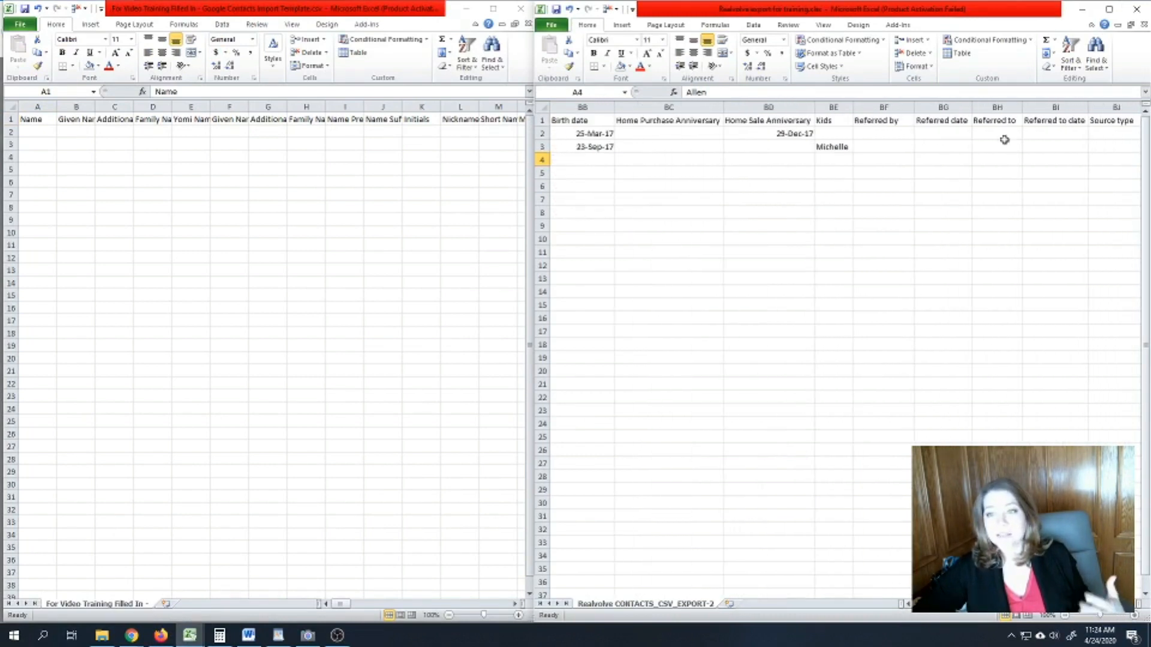
{"action": "left_click", "coordinate": [966, 119]}
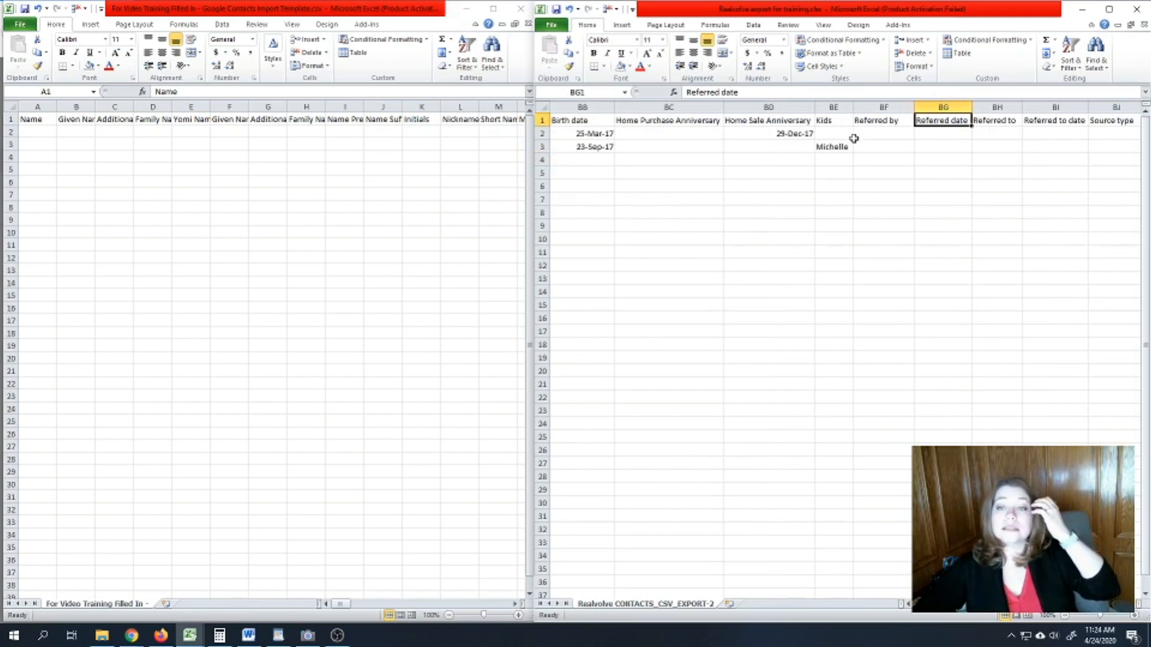
{"action": "mouse_move", "coordinate": [219, 635]}
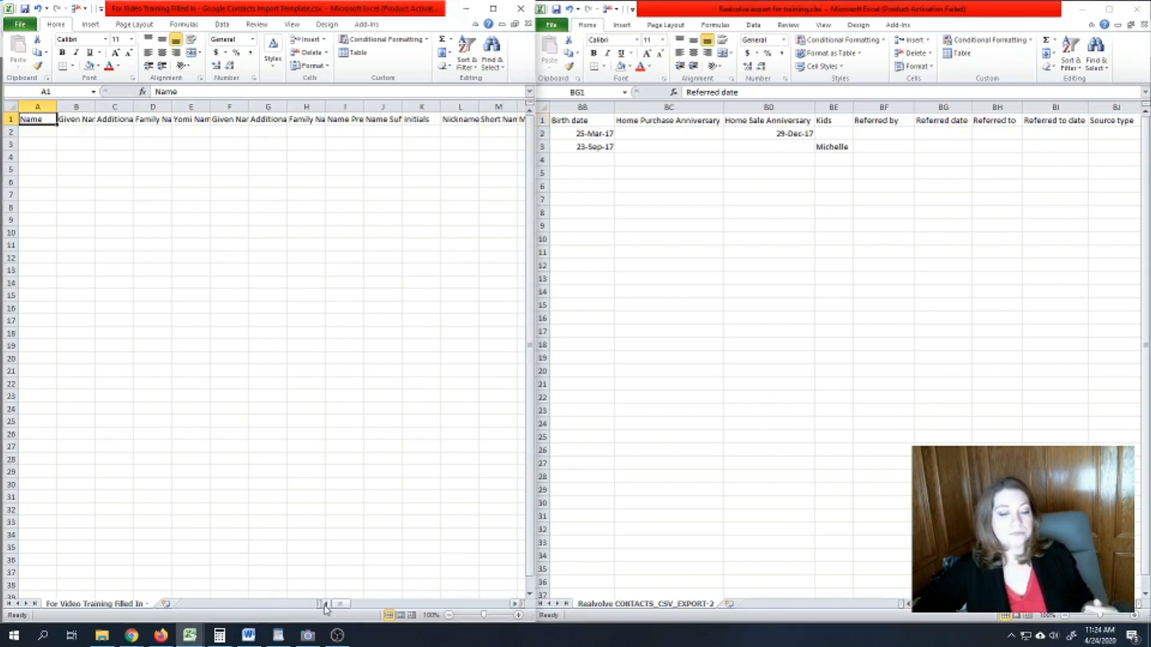
{"action": "left_click", "coordinate": [255, 331]}
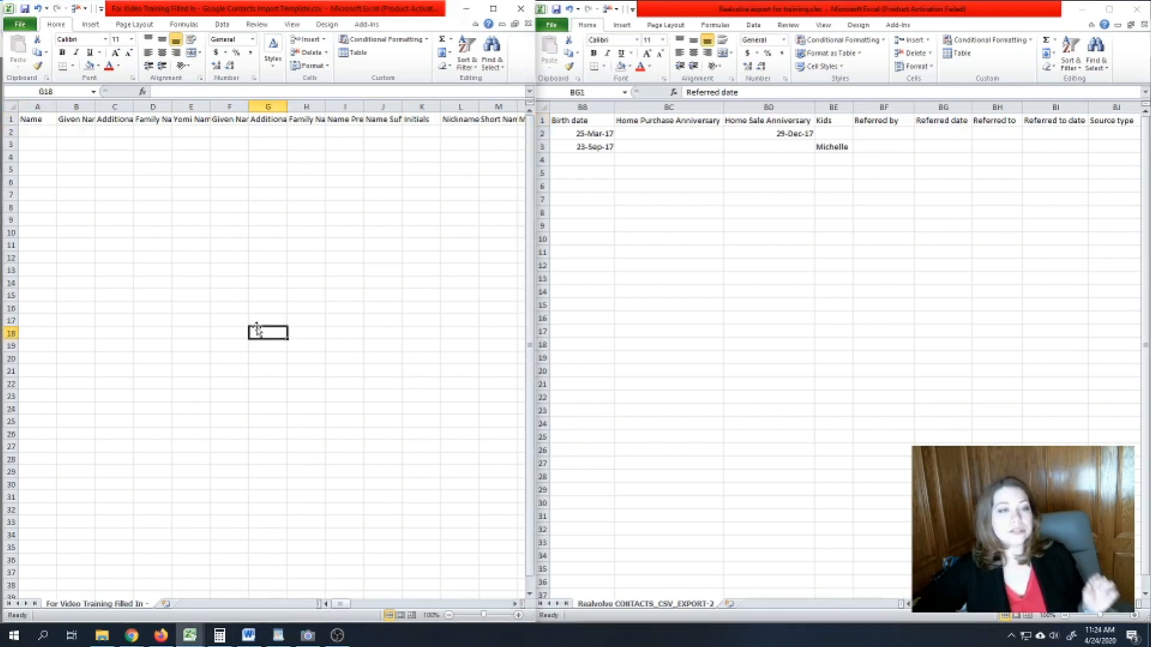
{"action": "left_click", "coordinate": [32, 120]}
{"action": "key", "text": "Right"}
{"action": "key", "text": "Right"}
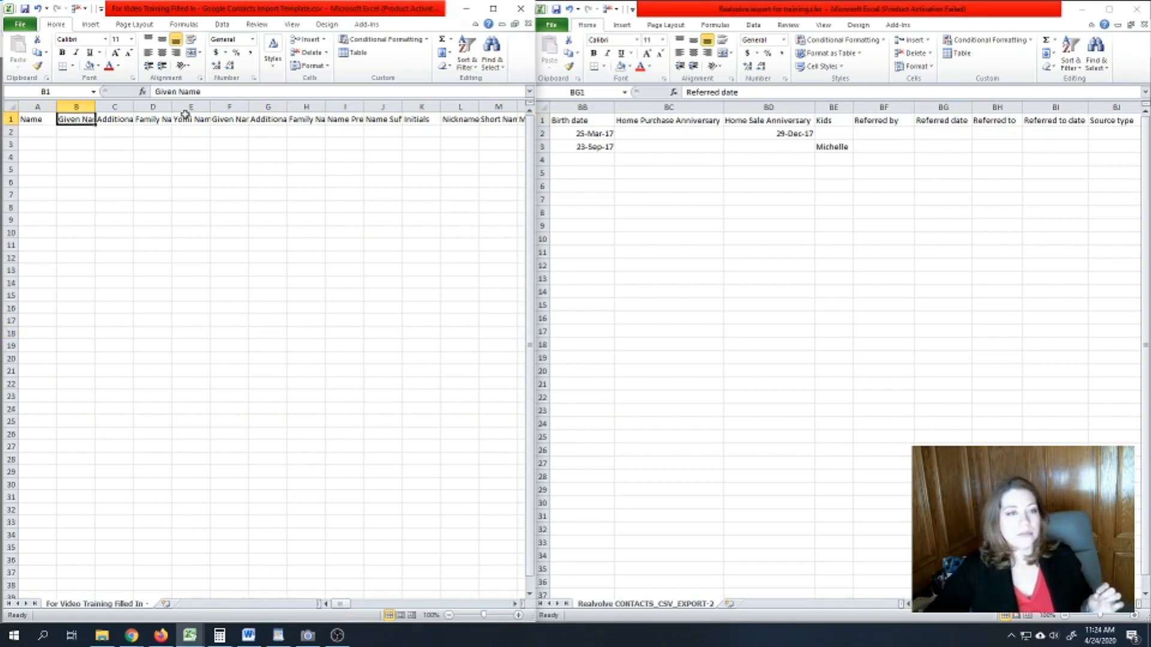
{"action": "key", "text": "Home"}
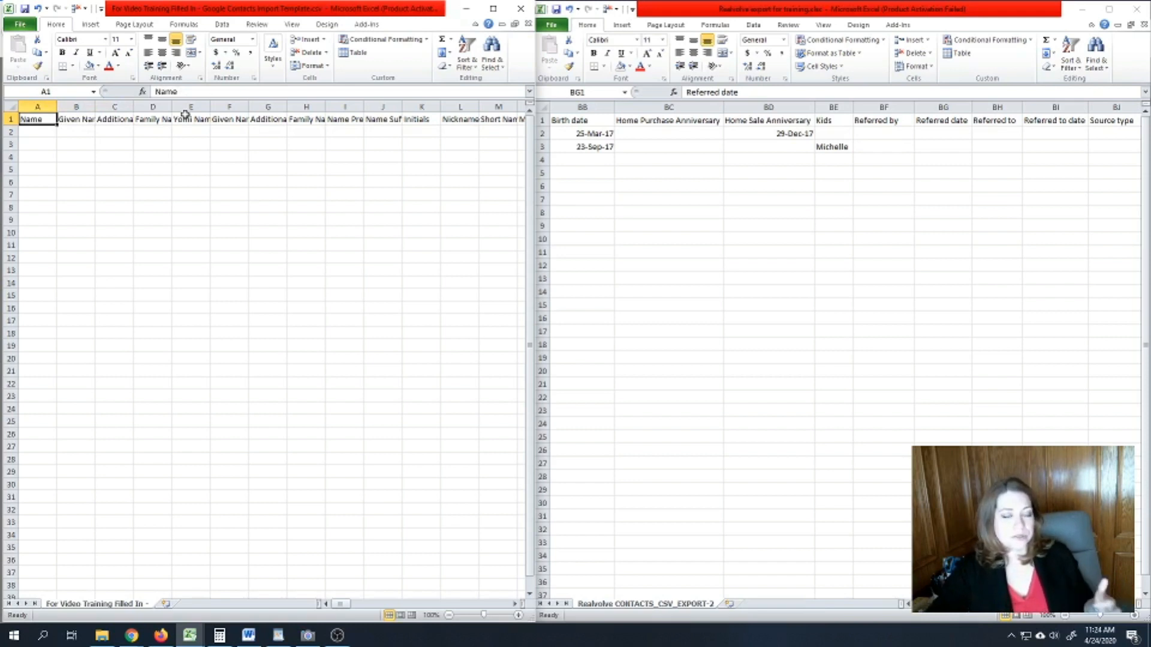
{"action": "key", "text": "Right"}
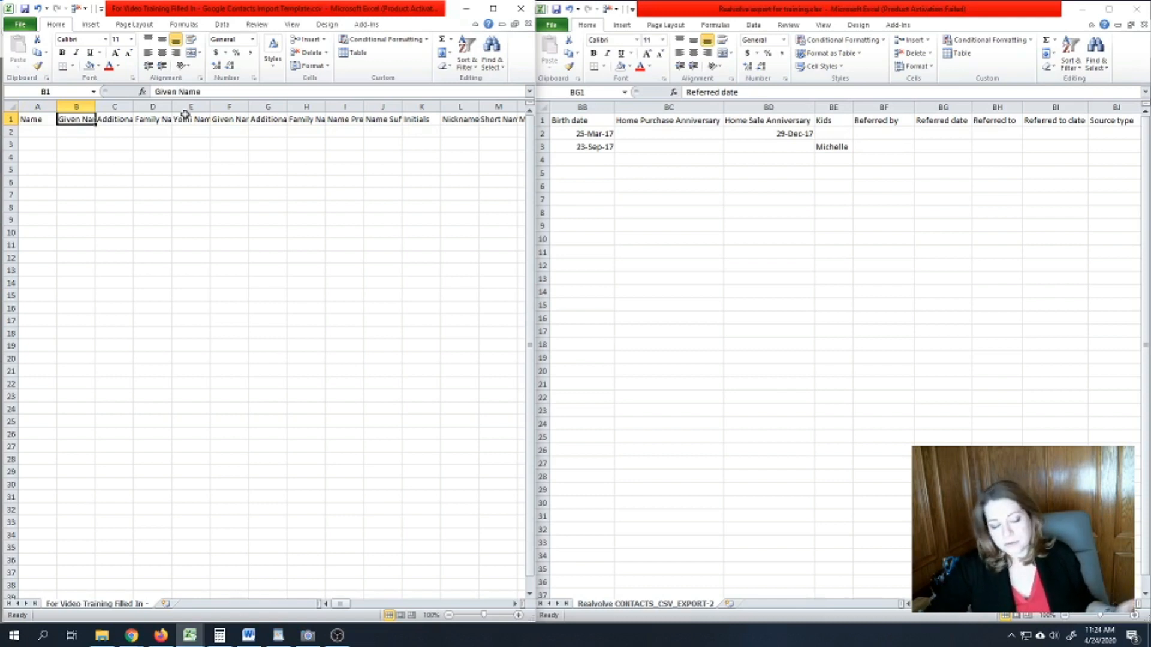
{"action": "key", "text": "Right"}
{"action": "key", "text": "Right"}
{"action": "key", "text": "Left"}
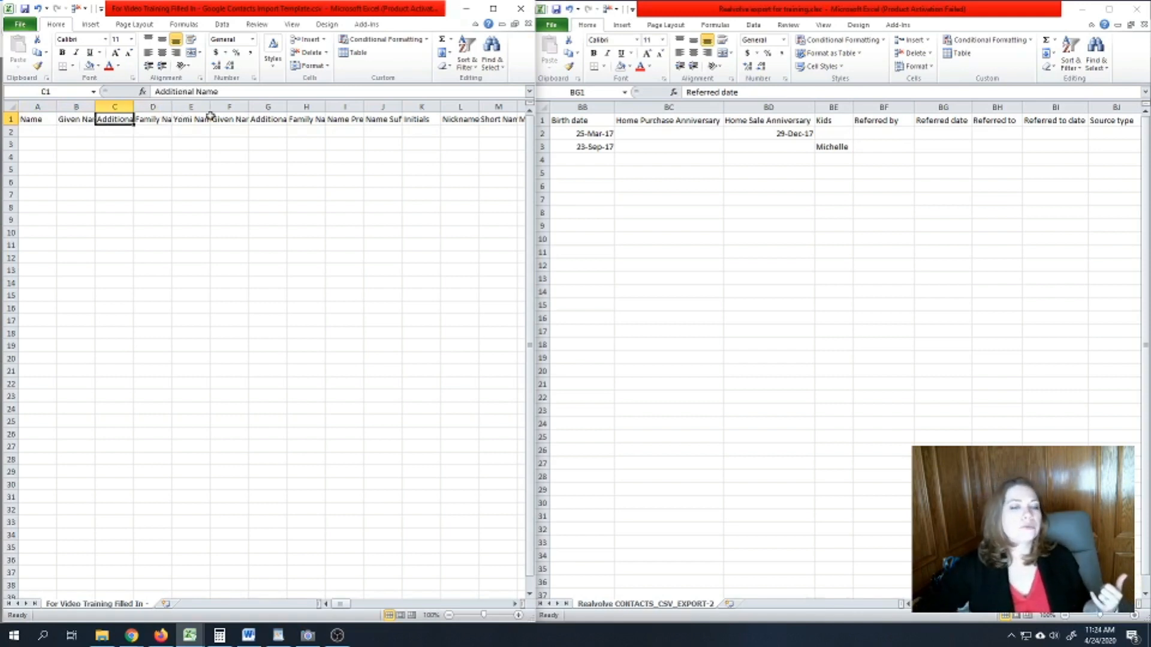
{"action": "key", "text": "Right"}
{"action": "key", "text": "Right"}
{"action": "key", "text": "Right"}
{"action": "key", "text": "Left"}
{"action": "key", "text": "Left"}
{"action": "key", "text": "Right"}
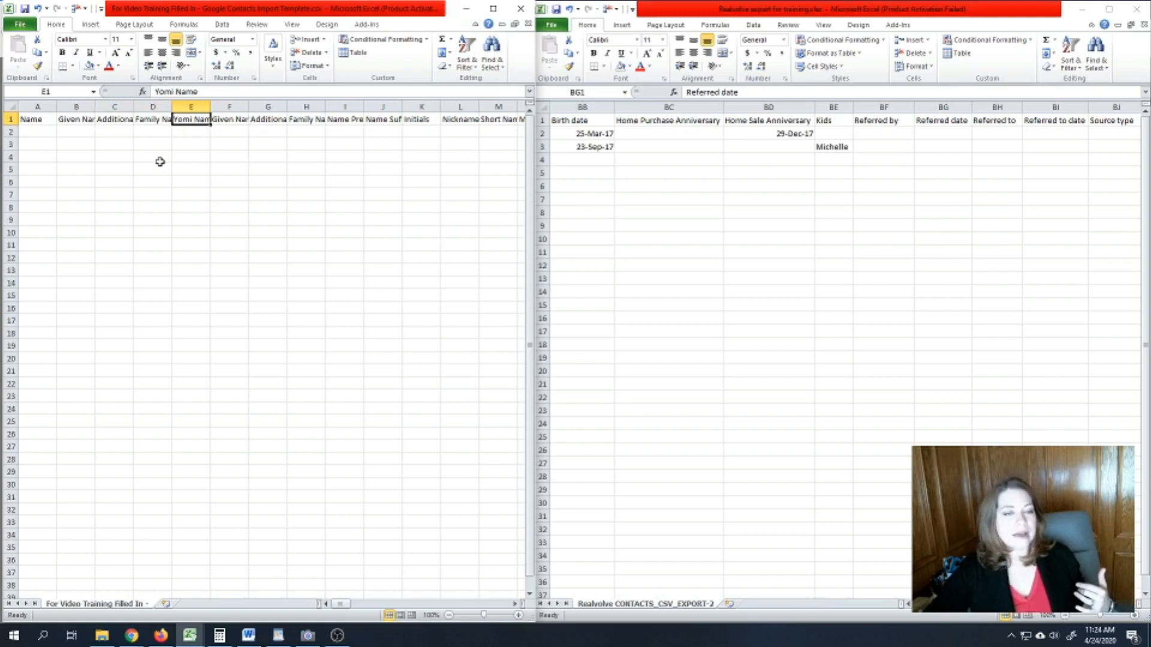
{"action": "key", "text": "Right"}
{"action": "key", "text": "Right"}
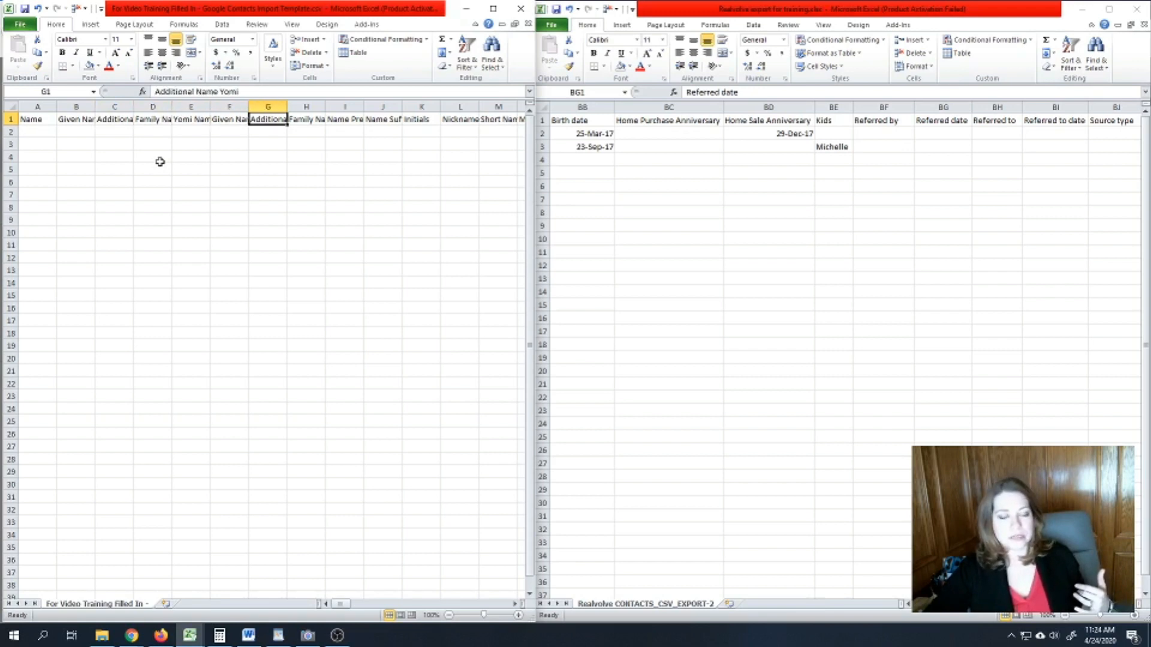
{"action": "key", "text": "Right"}
{"action": "key", "text": "Left"}
{"action": "key", "text": "Left"}
{"action": "key", "text": "Right"}
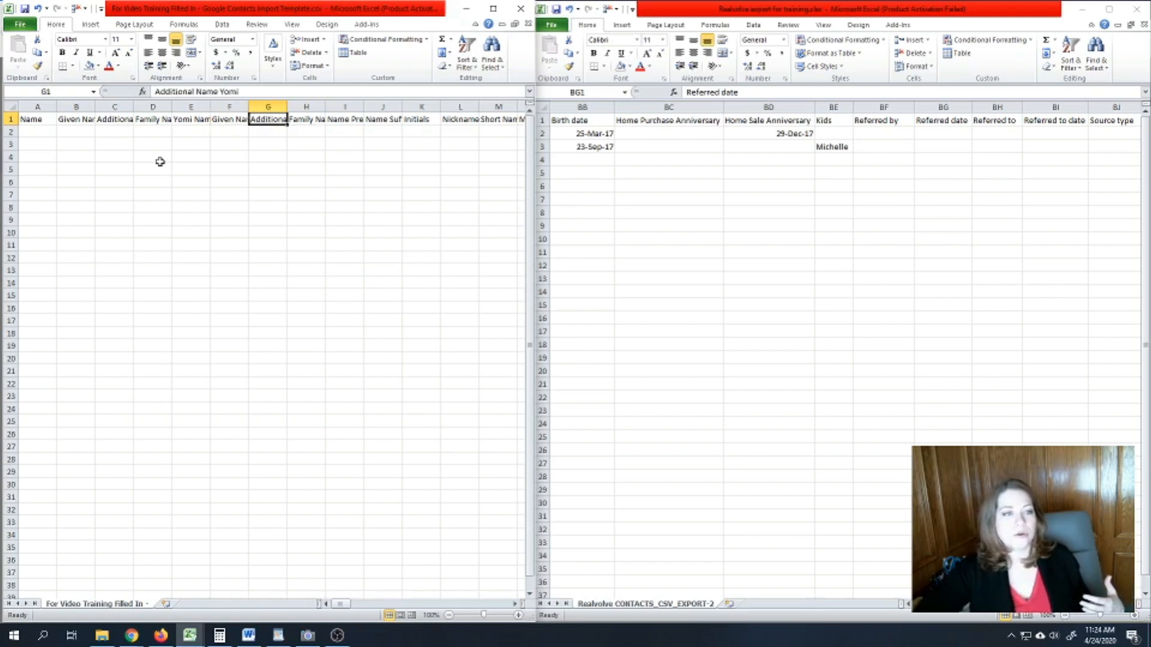
{"action": "key", "text": "Right"}
{"action": "key", "text": "Right"}
{"action": "key", "text": "Right"}
{"action": "key", "text": "Right"}
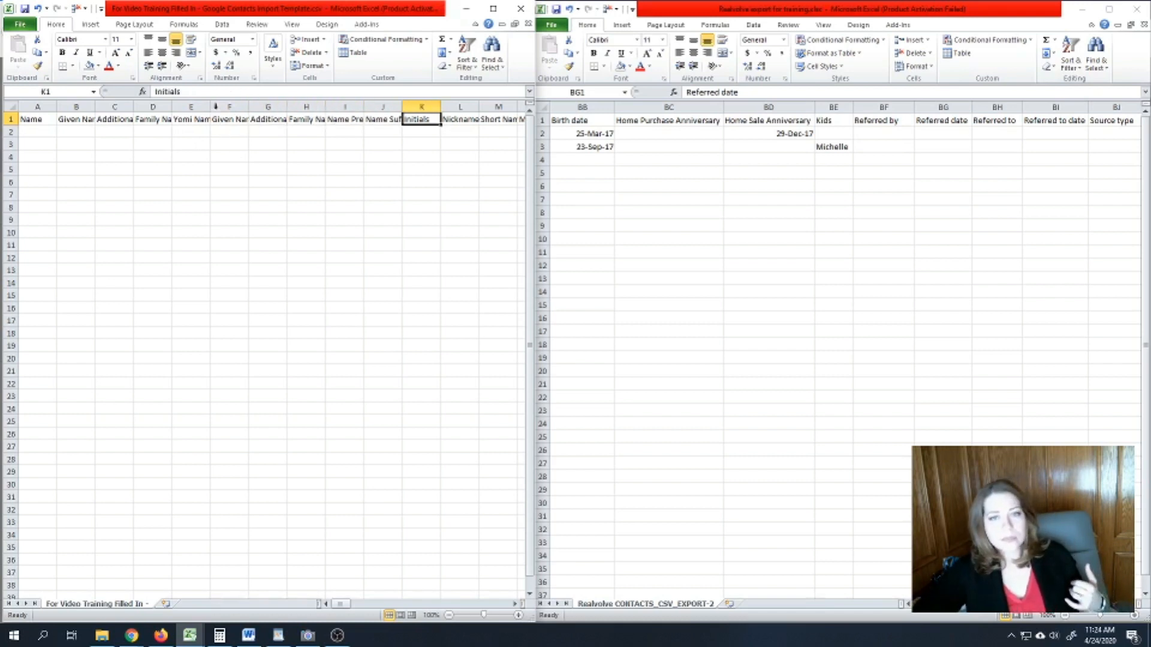
{"action": "left_click_drag", "start_coordinate": [341, 604], "coordinate": [386, 612]}
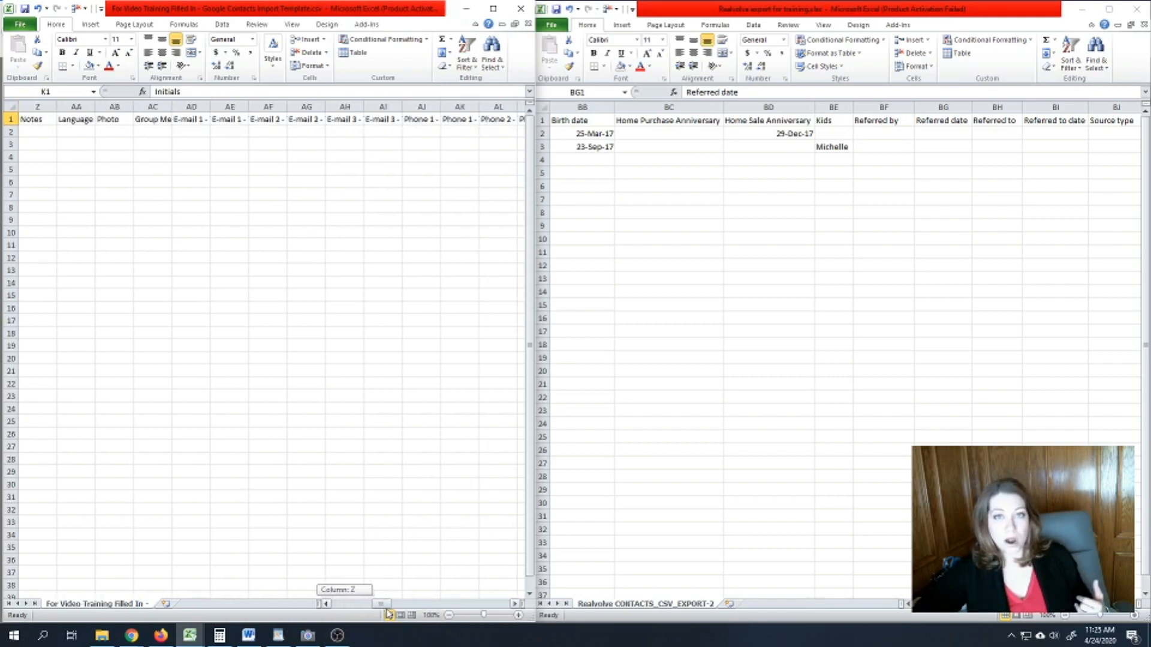
{"action": "left_click", "coordinate": [935, 162]}
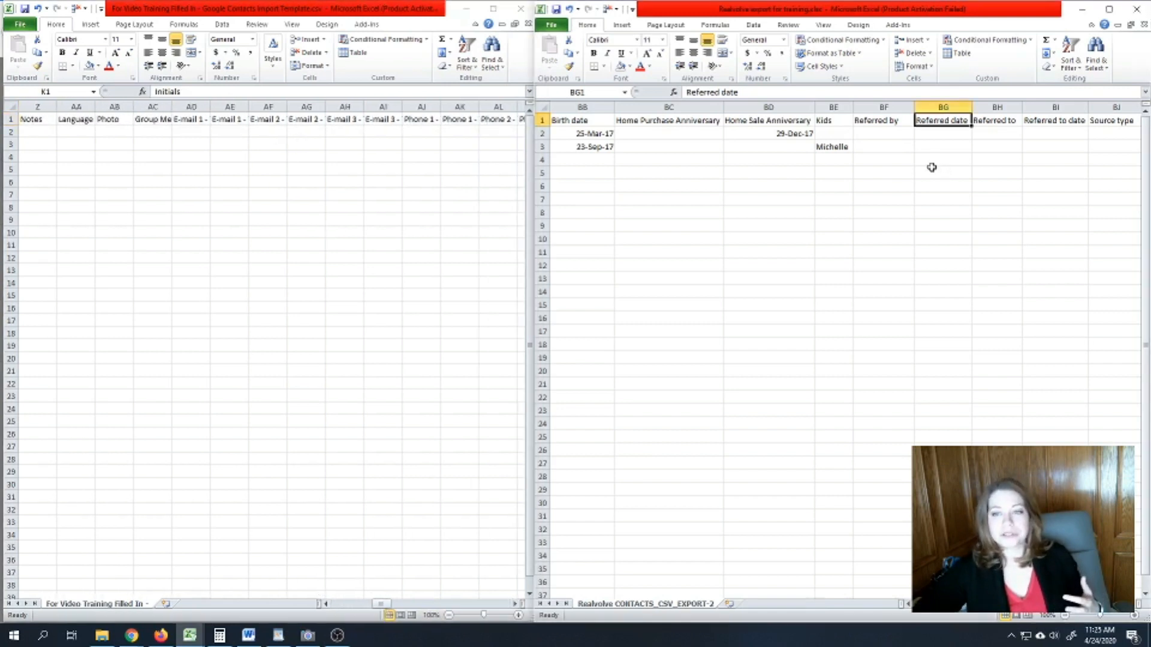
{"action": "scroll", "coordinate": [1123, 618], "scroll_direction": "left", "scroll_amount": 15}
{"action": "scroll", "coordinate": [929, 615], "scroll_direction": "right", "scroll_amount": 2}
{"action": "scroll", "coordinate": [929, 615], "scroll_direction": "left", "scroll_amount": 2}
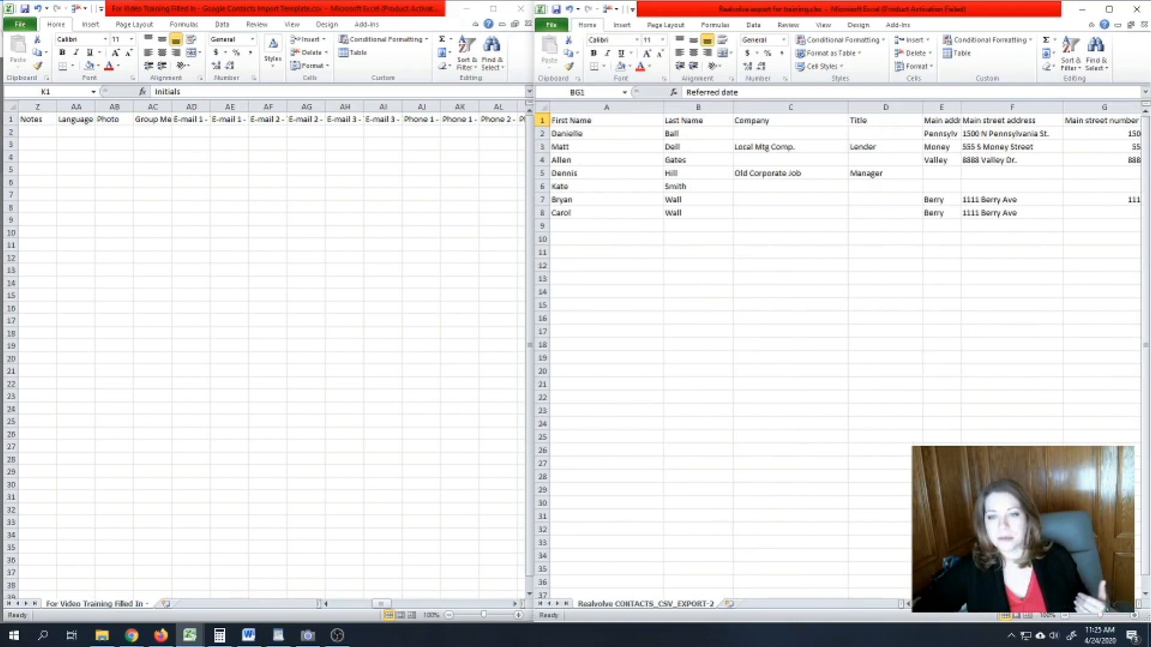
{"action": "scroll", "coordinate": [840, 300], "scroll_direction": "right", "scroll_amount": 1}
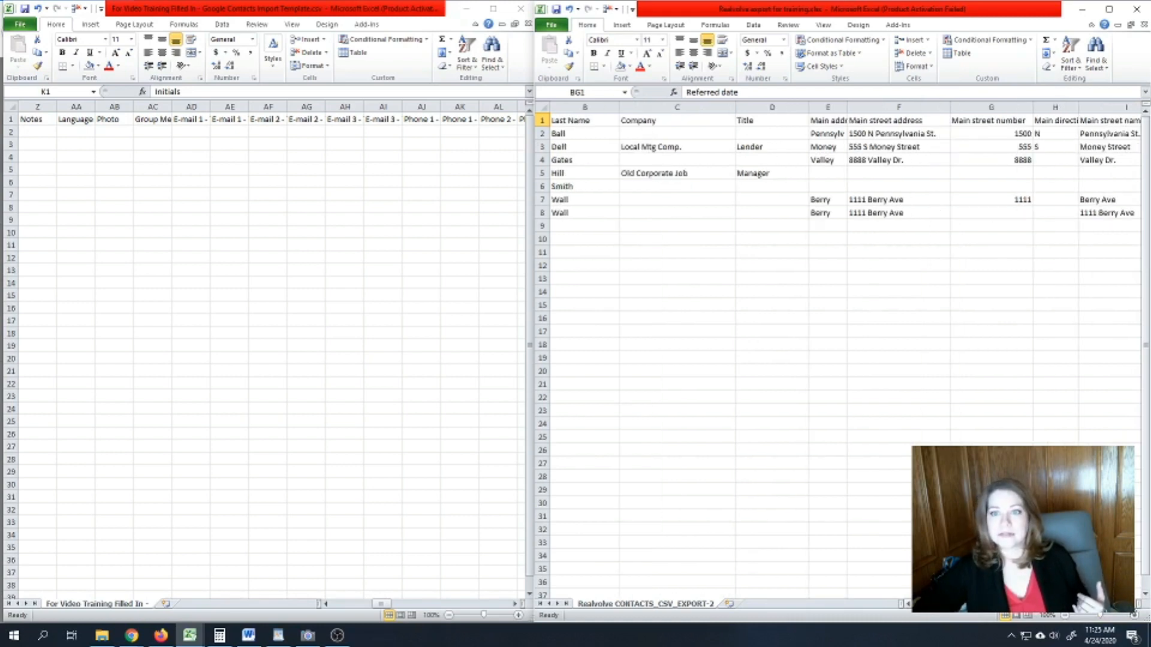
{"action": "left_click", "coordinate": [839, 120]}
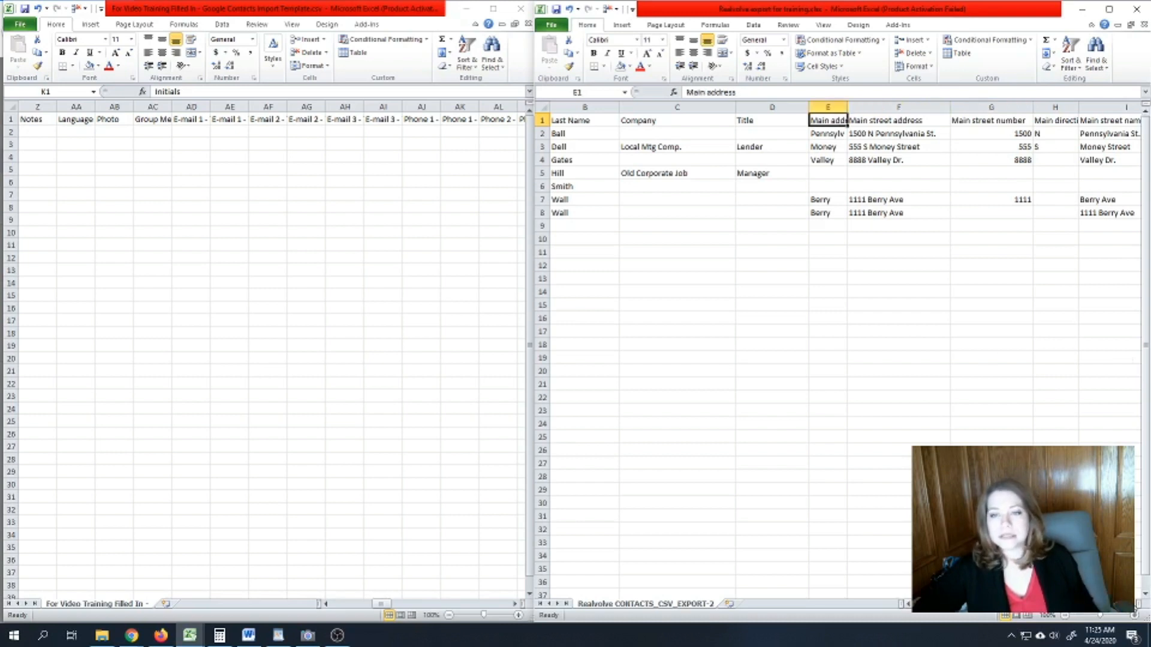
{"action": "scroll", "coordinate": [839, 300], "scroll_direction": "right", "scroll_amount": 3}
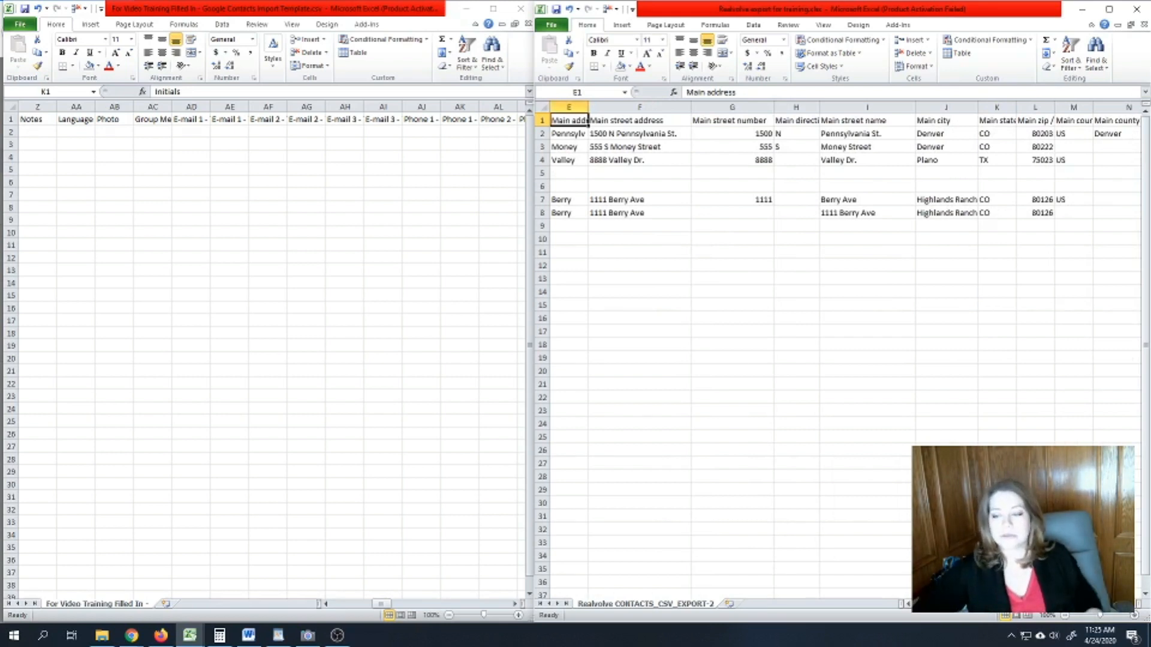
{"action": "scroll", "coordinate": [897, 459], "scroll_direction": "left", "scroll_amount": 1}
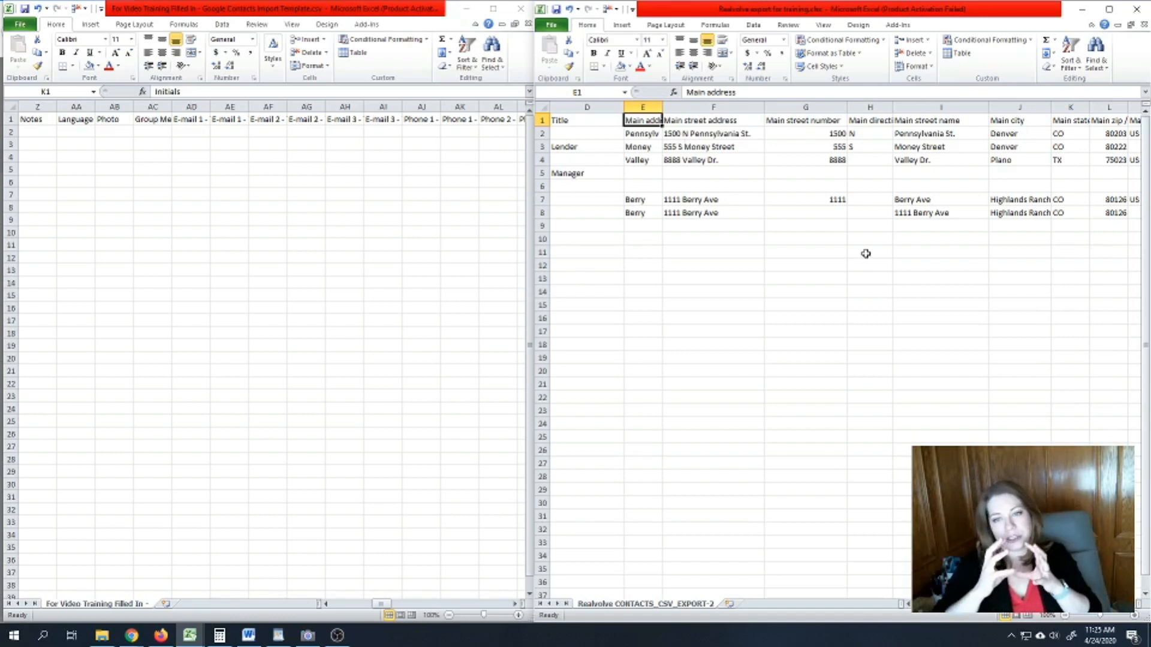
{"action": "left_click", "coordinate": [718, 120]}
{"action": "left_click", "coordinate": [780, 117]}
{"action": "left_click", "coordinate": [856, 118]}
{"action": "left_click", "coordinate": [942, 123]}
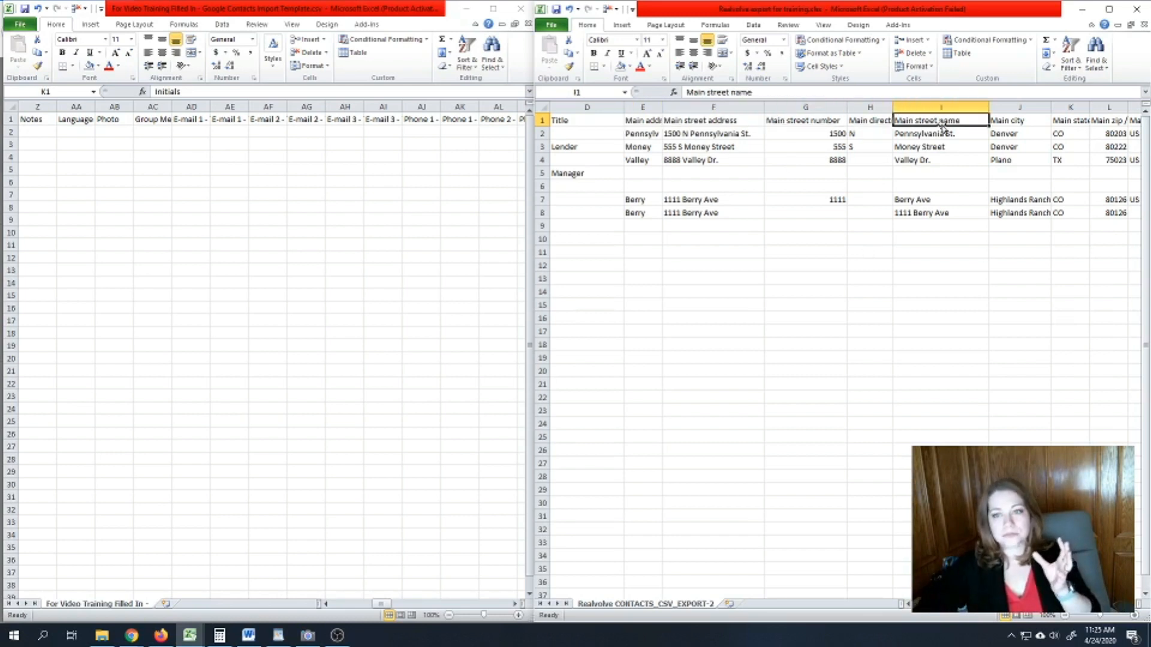
{"action": "scroll", "coordinate": [839, 180], "scroll_direction": "right", "scroll_amount": 8}
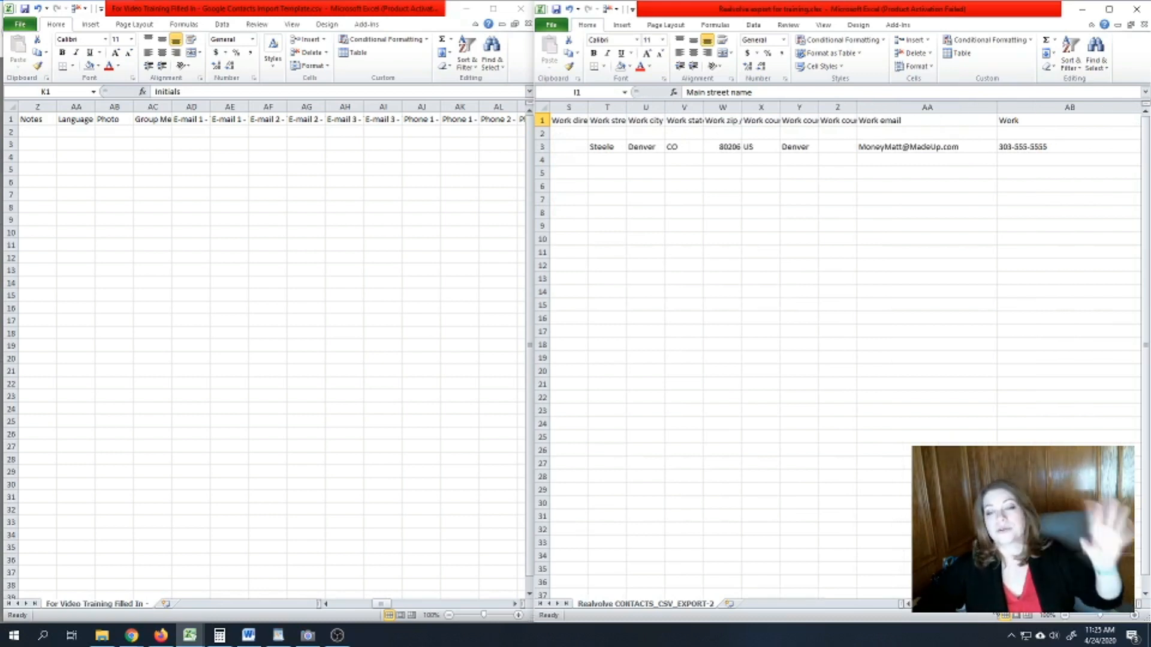
{"action": "scroll", "coordinate": [839, 239], "scroll_direction": "right", "scroll_amount": 1}
{"action": "scroll", "coordinate": [840, 240], "scroll_direction": "right", "scroll_amount": 2}
{"action": "scroll", "coordinate": [839, 240], "scroll_direction": "left", "scroll_amount": 1}
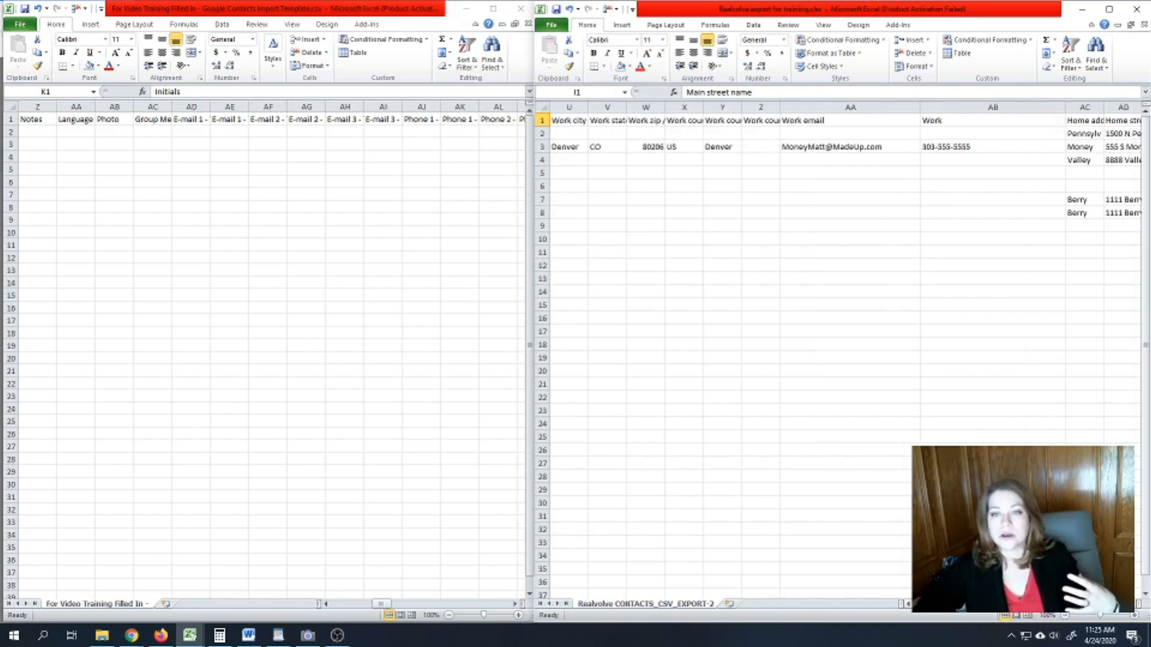
{"action": "scroll", "coordinate": [839, 240], "scroll_direction": "left", "scroll_amount": 10}
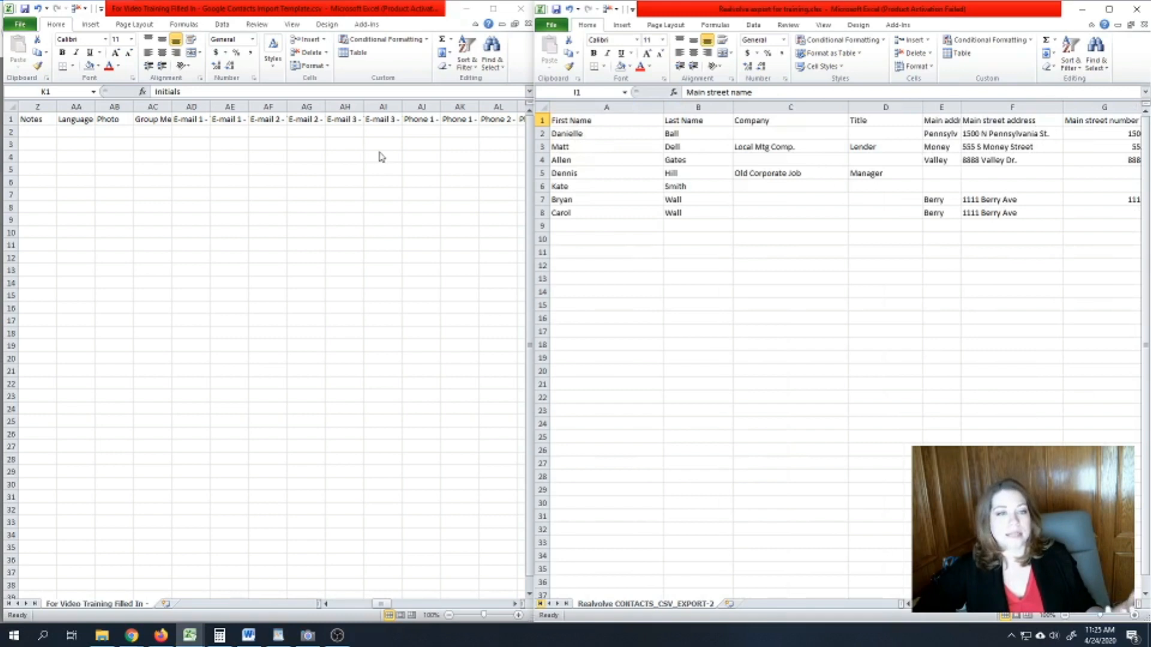
{"action": "left_click", "coordinate": [199, 120]}
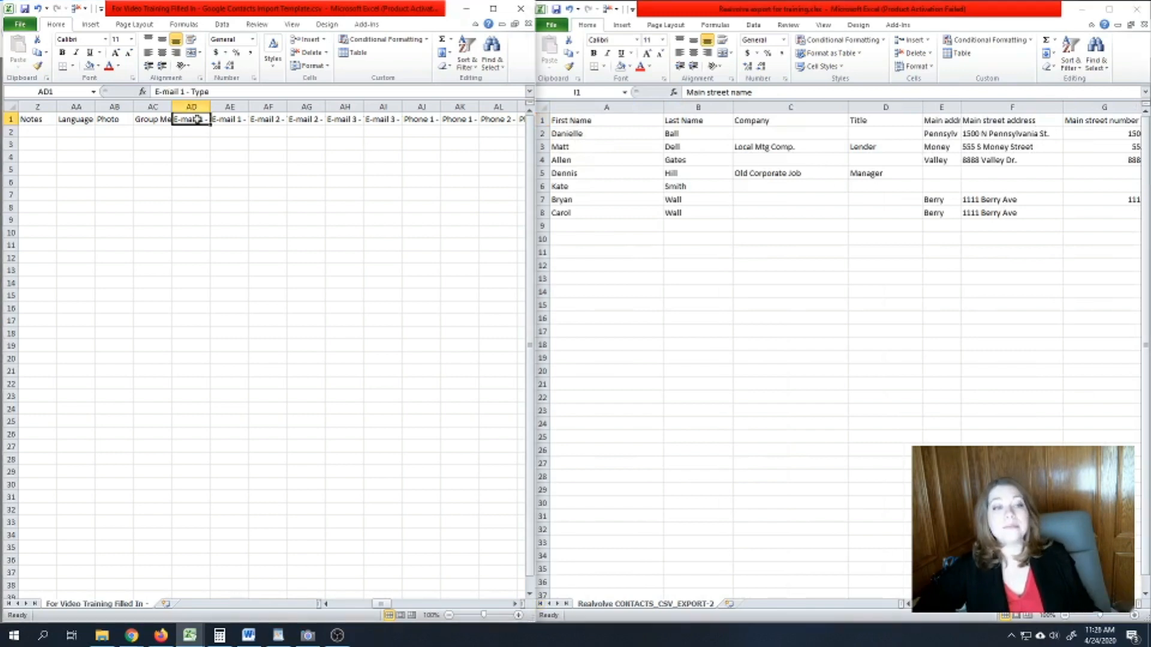
{"action": "left_click", "coordinate": [218, 121]}
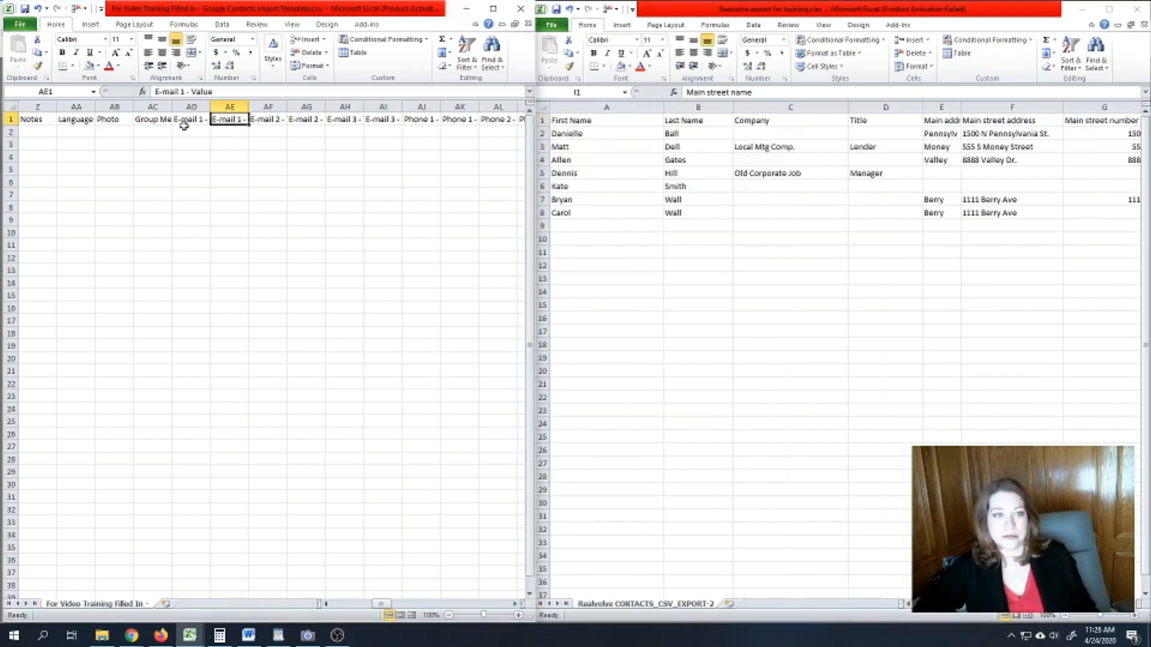
{"action": "left_click", "coordinate": [188, 119]}
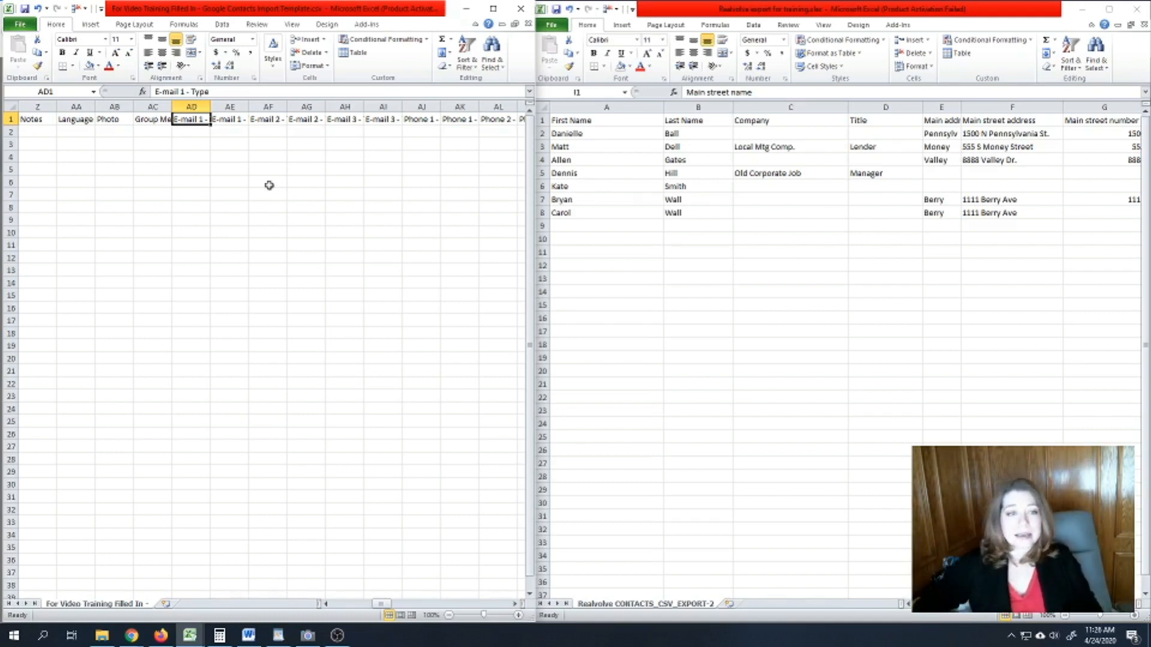
{"action": "left_click", "coordinate": [198, 131]}
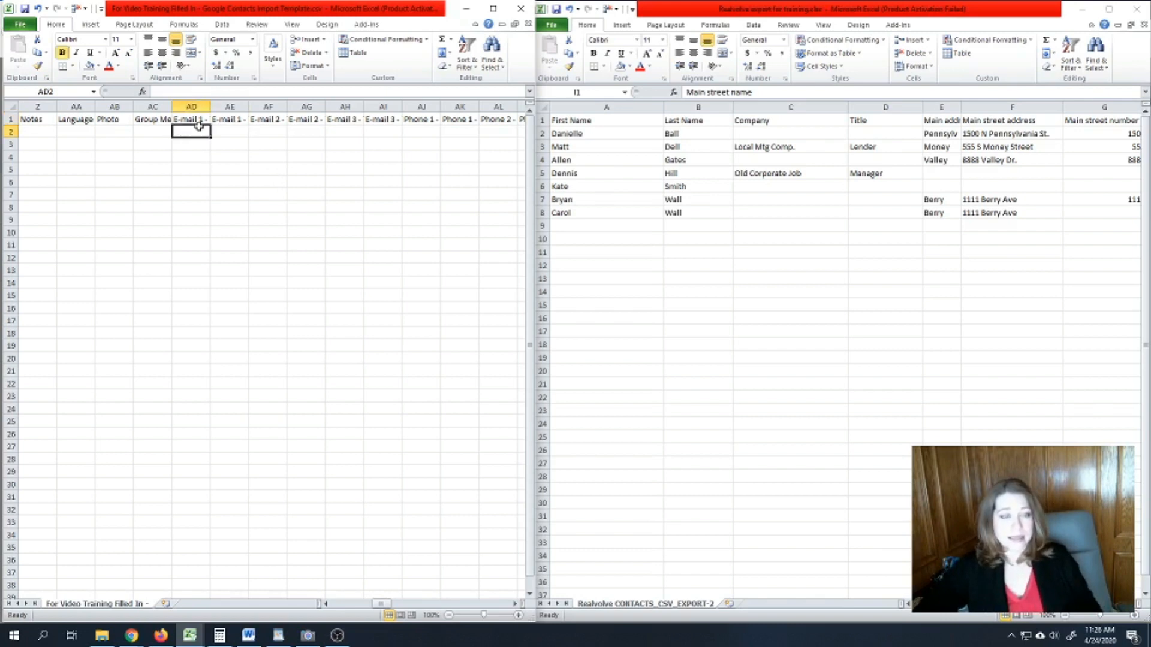
- Select the export's Main street address column and locate template cell AD2 under E-mail 1 - Type
{"action": "left_click", "coordinate": [1010, 174]}
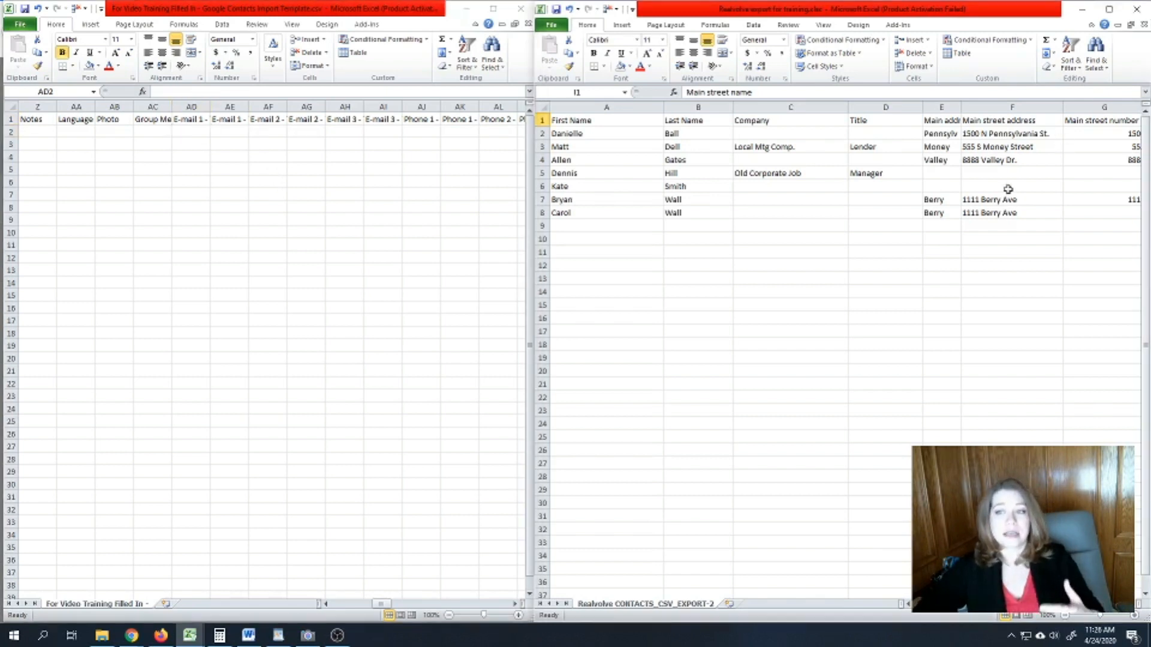
{"action": "left_click_drag", "start_coordinate": [987, 117], "coordinate": [989, 226]}
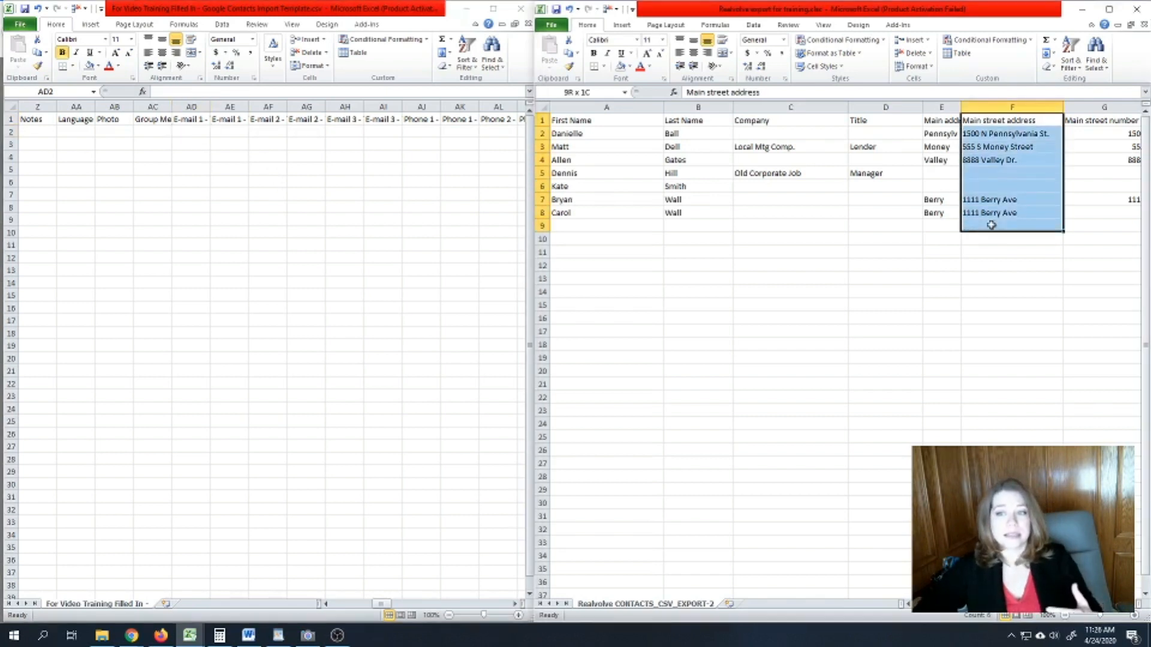
{"action": "left_click", "coordinate": [179, 132]}
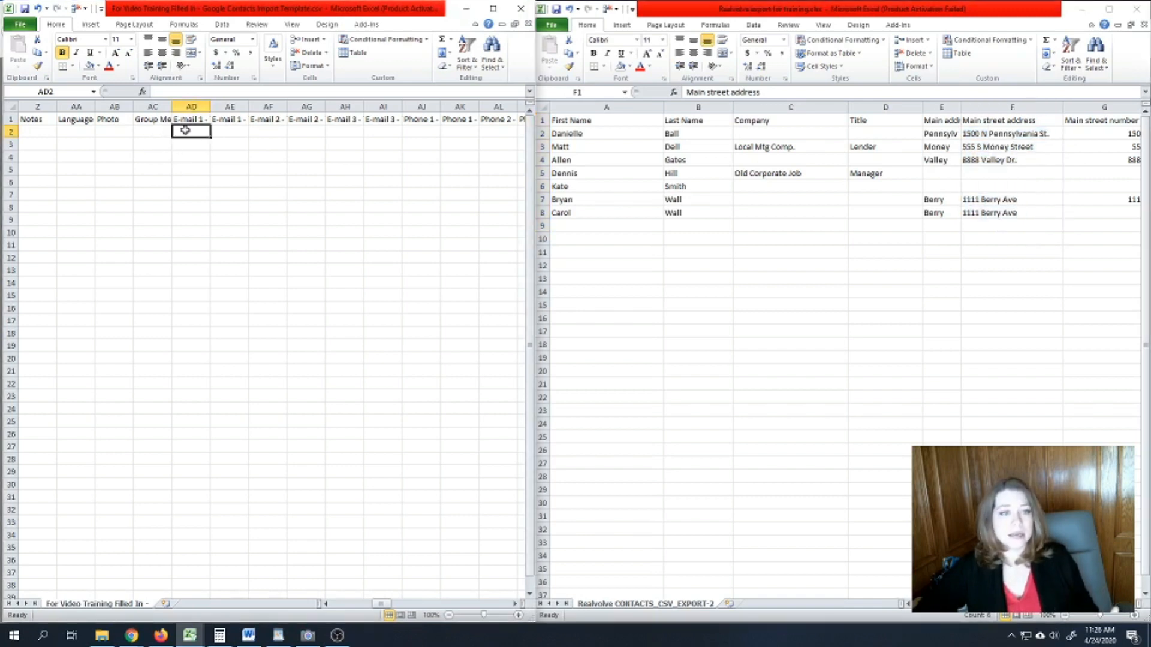
{"action": "left_click", "coordinate": [193, 120]}
{"action": "left_click", "coordinate": [194, 131]}
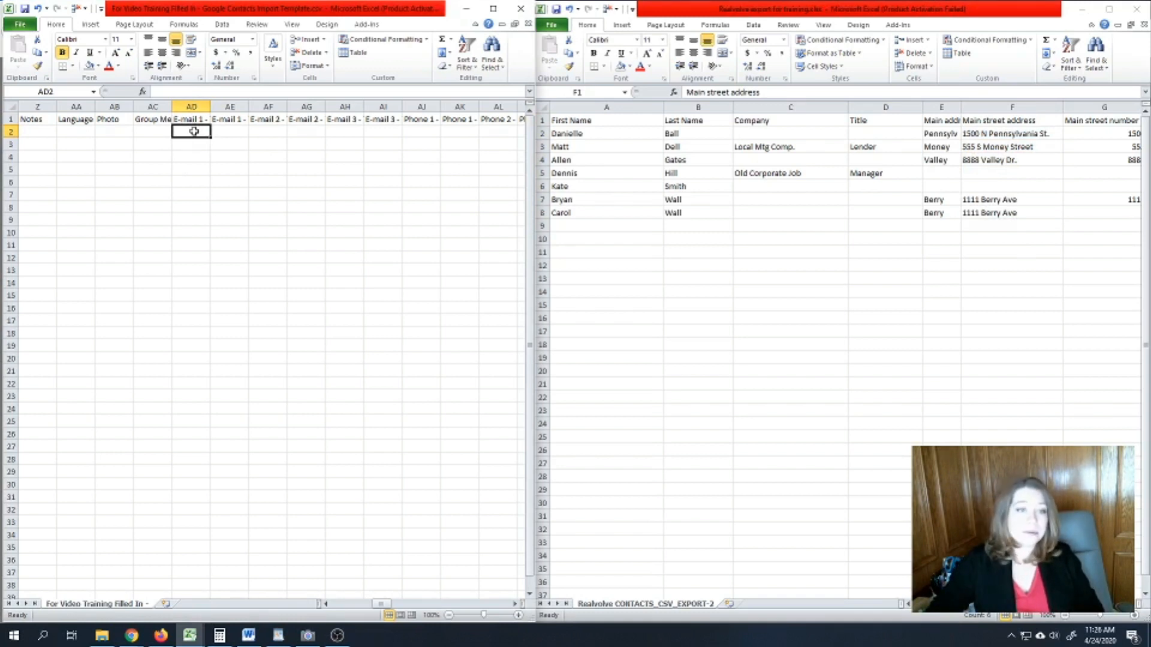
{"action": "left_click", "coordinate": [190, 119]}
{"action": "left_click", "coordinate": [198, 135]}
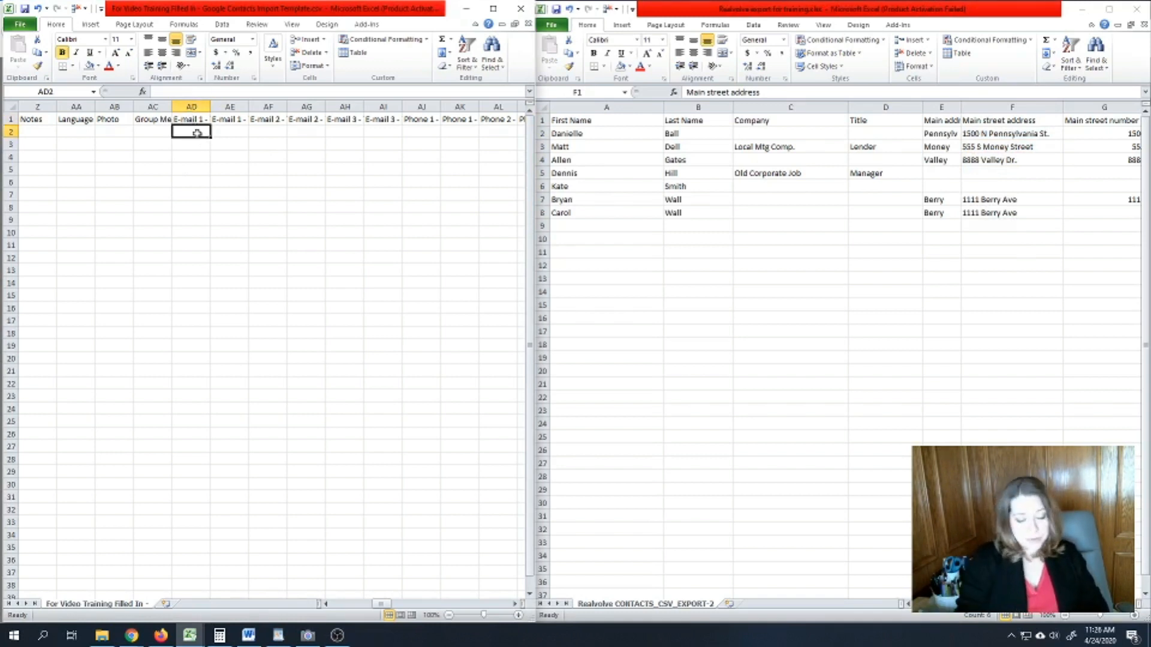
- Fill 'Home' into E-mail 1 - Type from AD2 down to row 42
{"action": "type", "text": "Home"}
{"action": "key", "text": "Return"}
{"action": "left_click", "coordinate": [201, 134]}
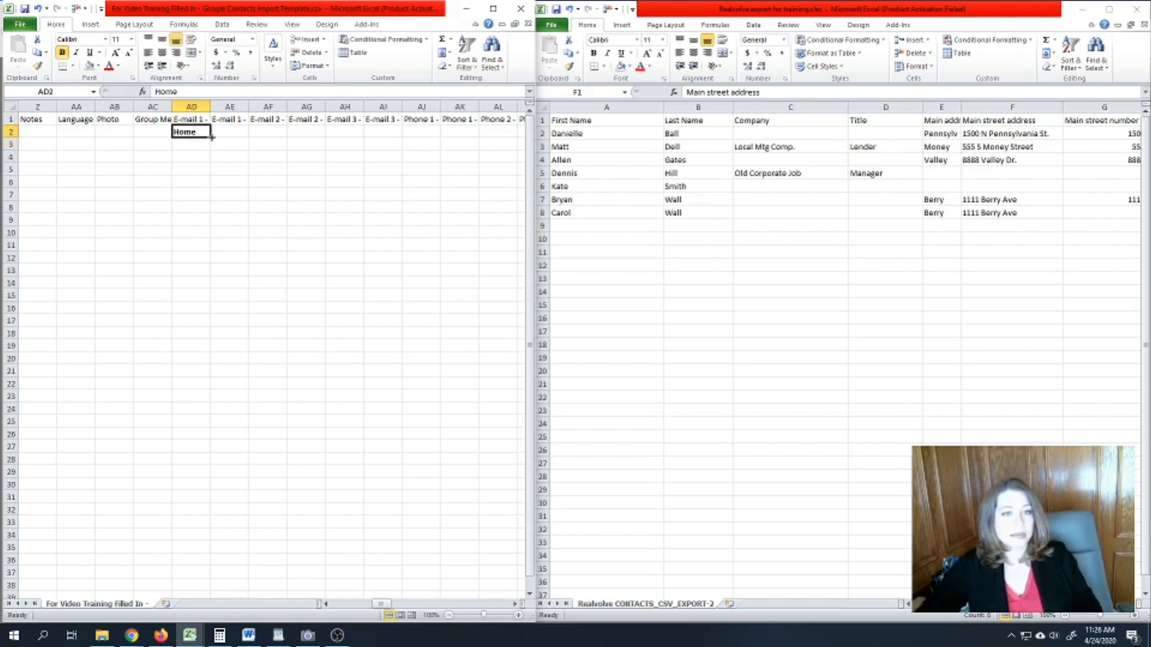
{"action": "left_click_drag", "start_coordinate": [211, 137], "coordinate": [211, 576]}
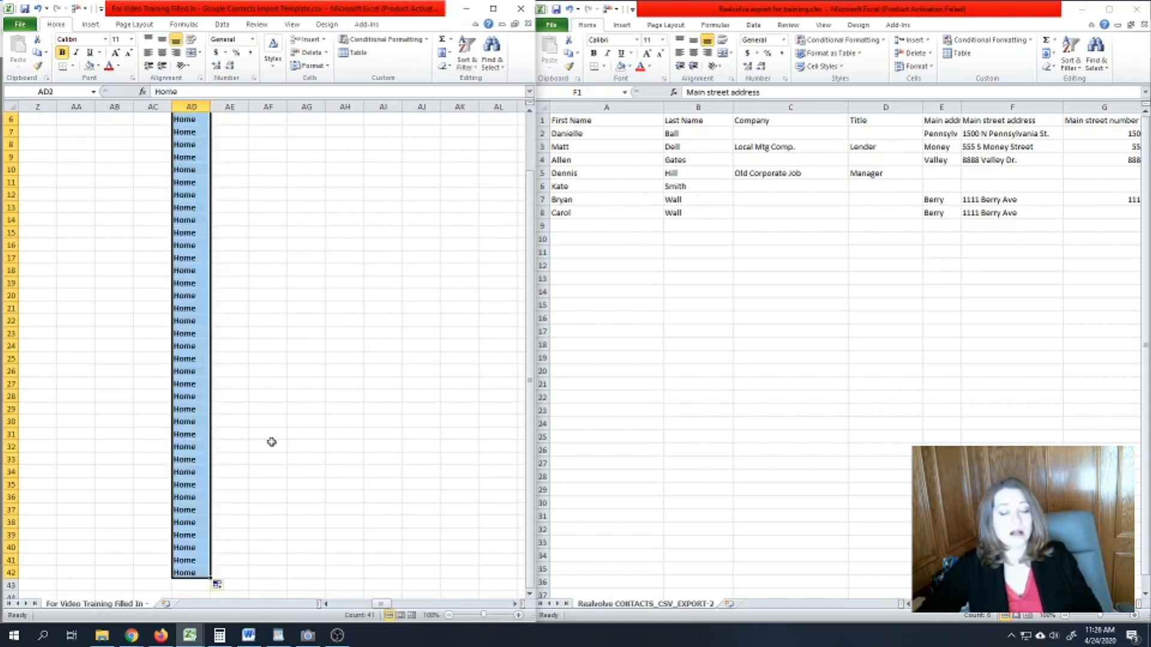
{"action": "scroll", "coordinate": [266, 444], "scroll_direction": "up", "scroll_amount": 2}
{"action": "left_click", "coordinate": [264, 233]}
{"action": "left_click", "coordinate": [186, 129]}
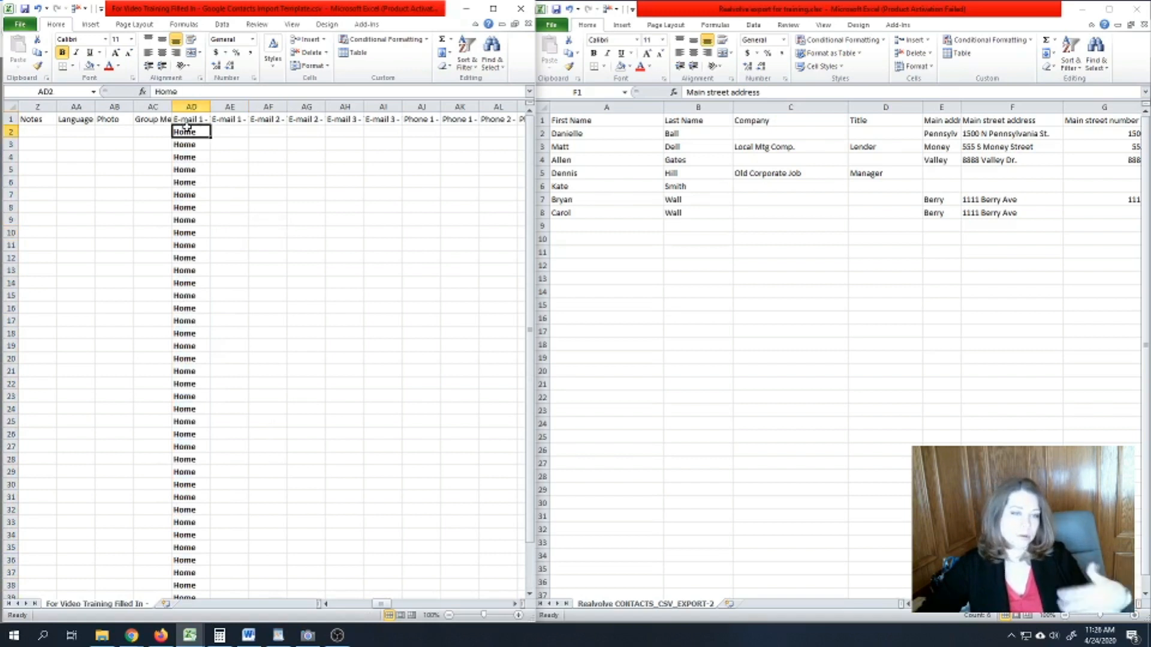
{"action": "left_click", "coordinate": [180, 106]}
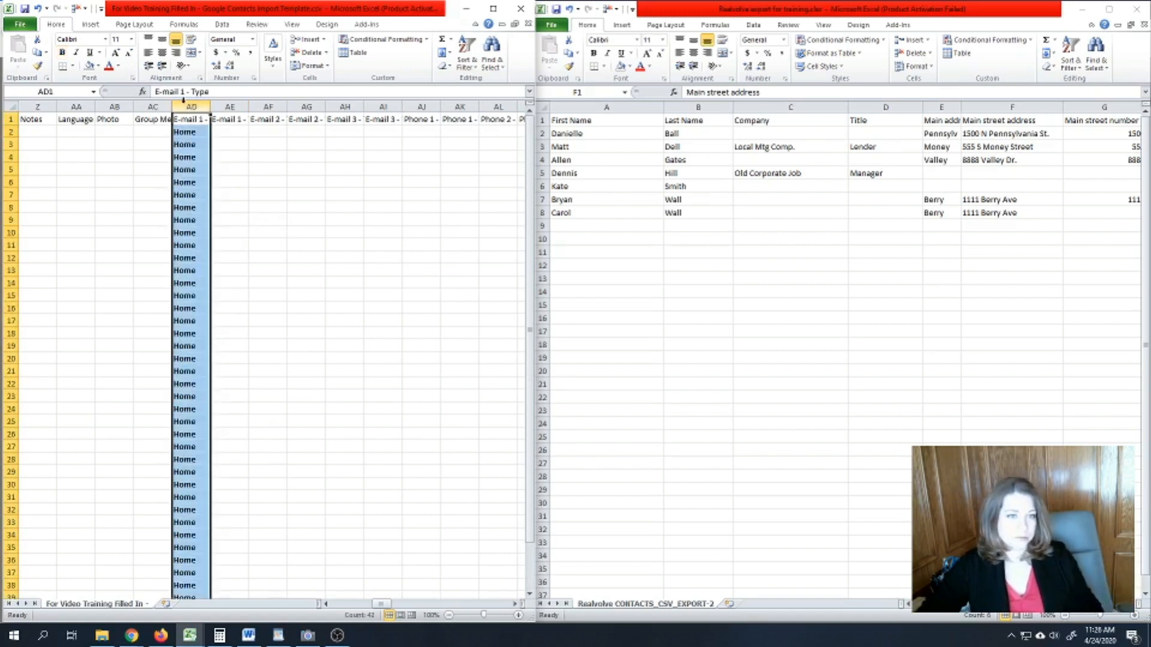
{"action": "left_click", "coordinate": [251, 195]}
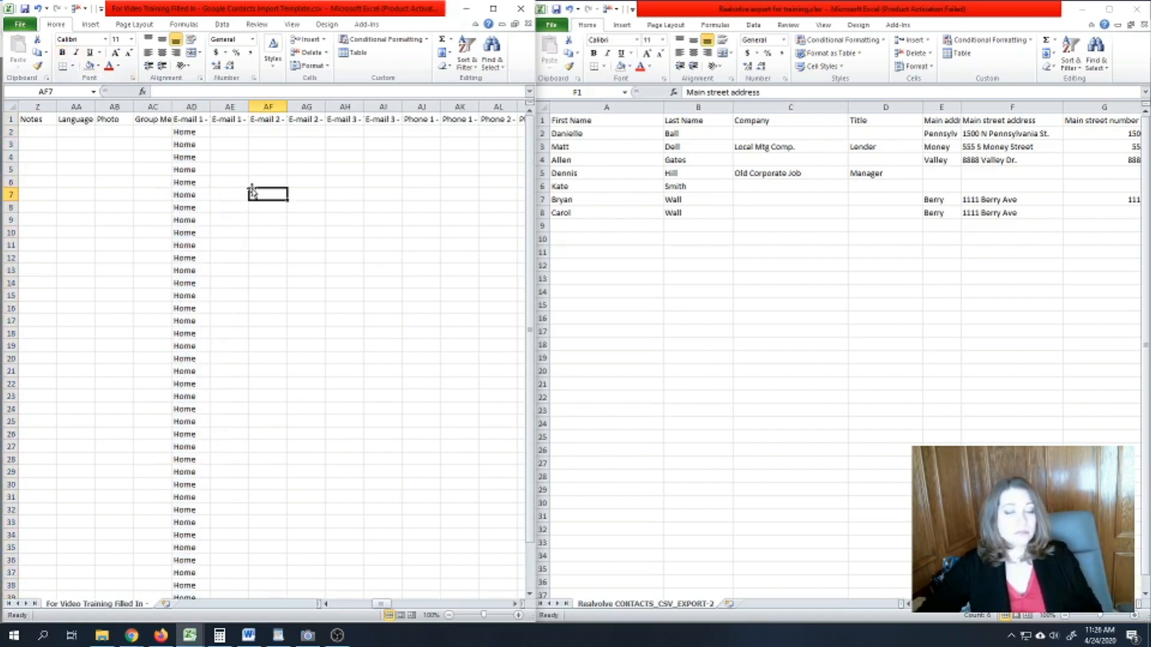
- Check the template's E-mail 1 headers and scroll the export right to column AN
{"action": "left_click_drag", "start_coordinate": [249, 106], "coordinate": [249, 106]}
{"action": "left_click", "coordinate": [192, 119]}
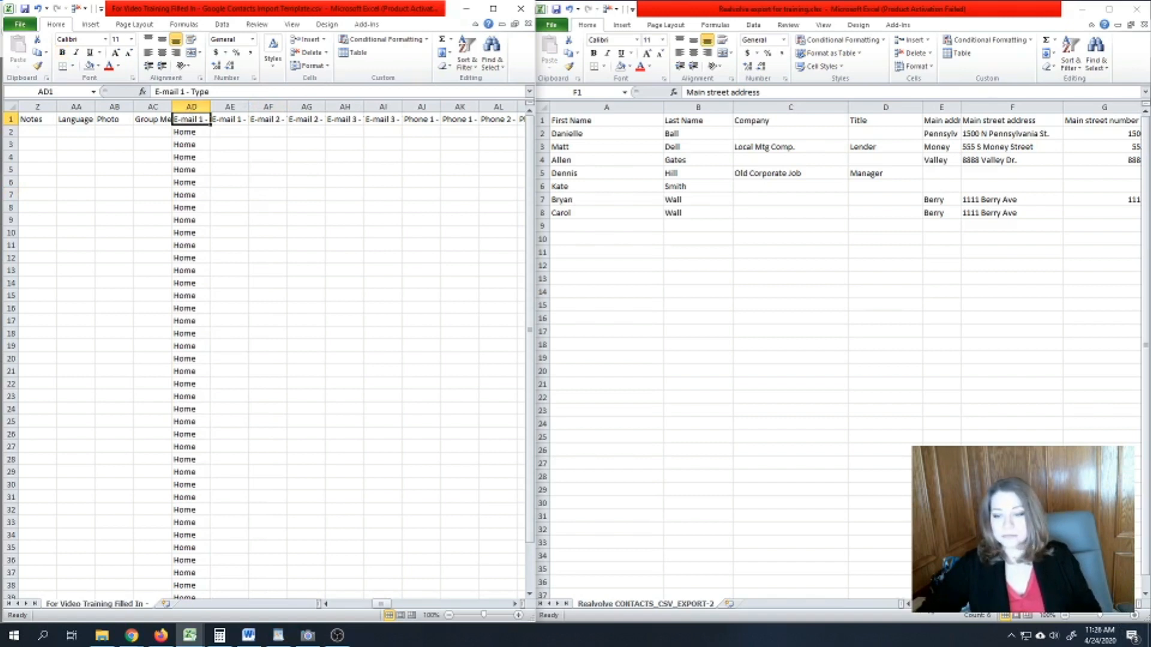
{"action": "key", "text": "alt+Tab"}
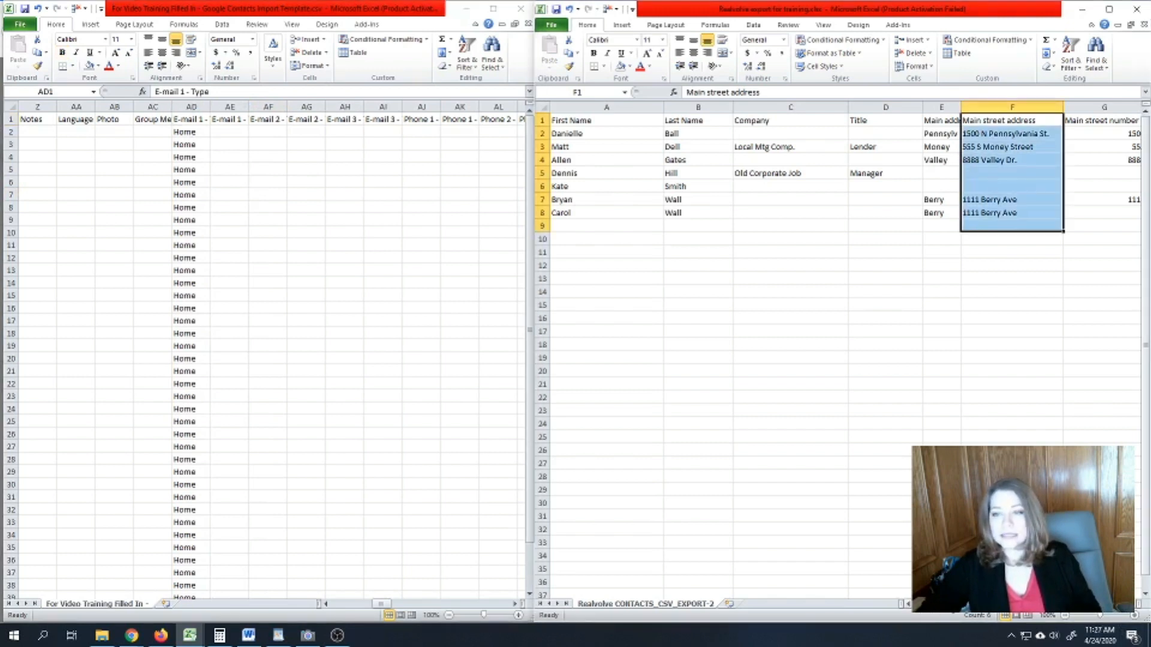
{"action": "scroll", "coordinate": [1135, 612], "scroll_direction": "right", "scroll_amount": 10}
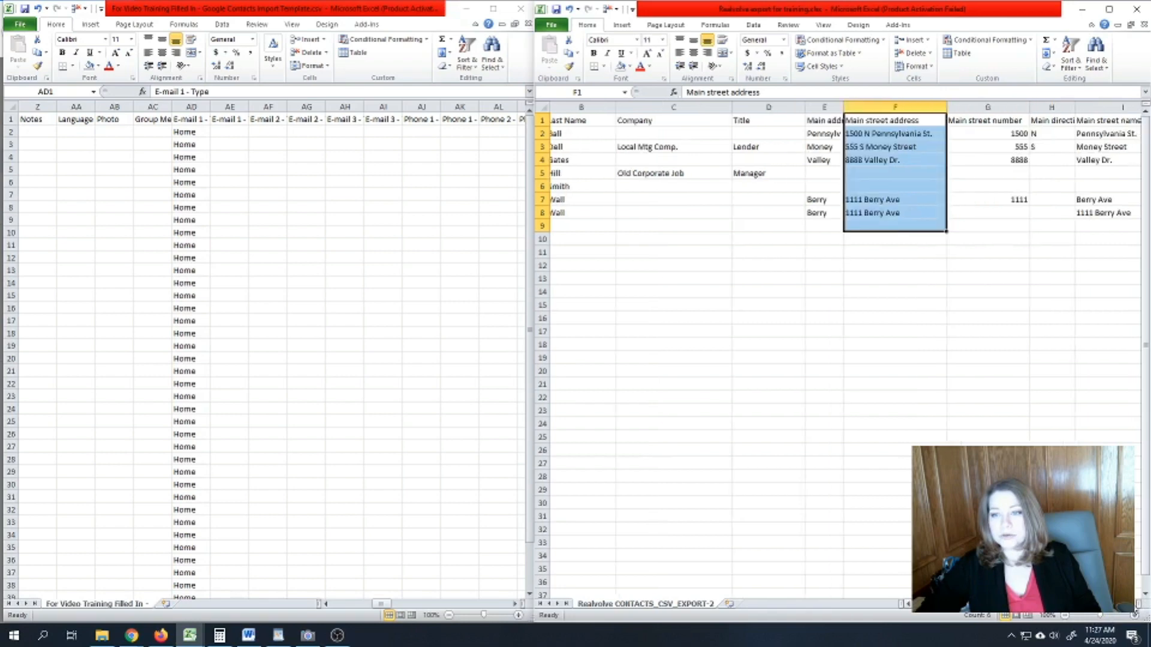
{"action": "scroll", "coordinate": [1135, 611], "scroll_direction": "right", "scroll_amount": 10}
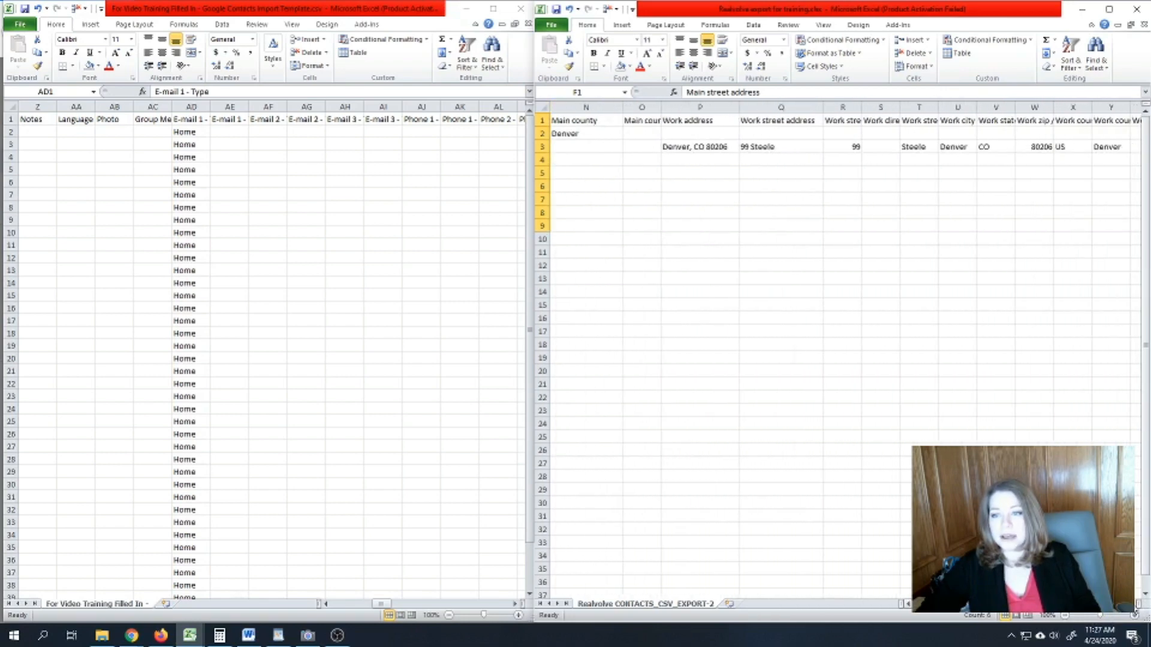
{"action": "scroll", "coordinate": [1135, 611], "scroll_direction": "right", "scroll_amount": 10}
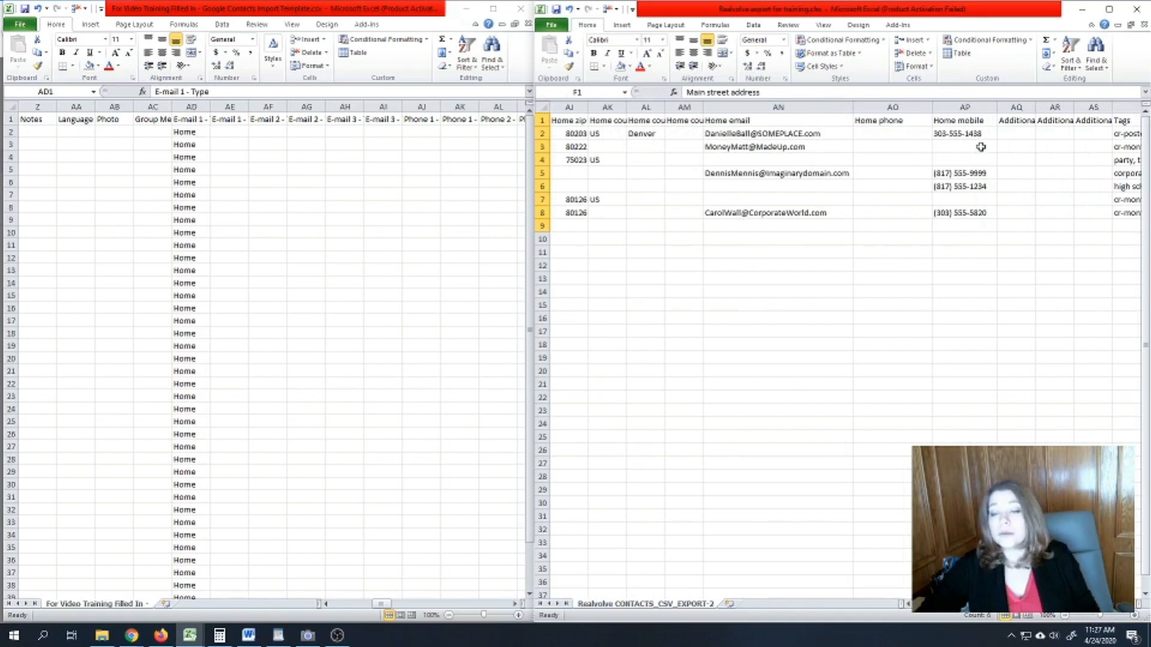
- Select the export's Home email column from AN1 through AN12
{"action": "left_click_drag", "start_coordinate": [804, 134], "coordinate": [803, 222]}
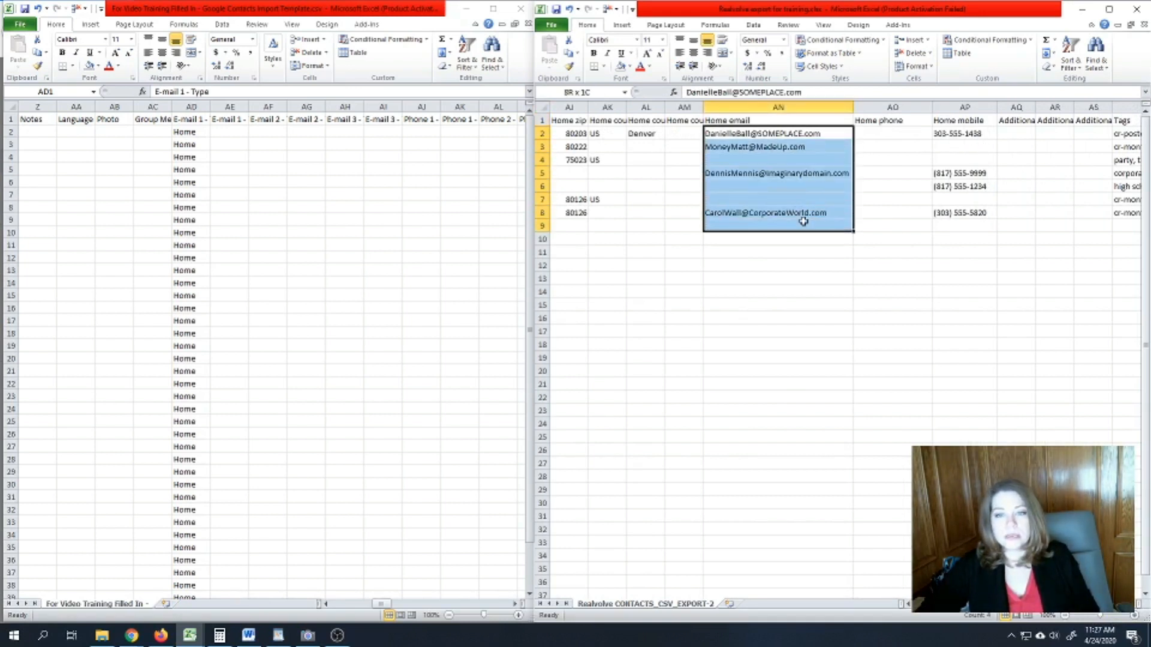
{"action": "left_click_drag", "start_coordinate": [749, 119], "coordinate": [755, 206]}
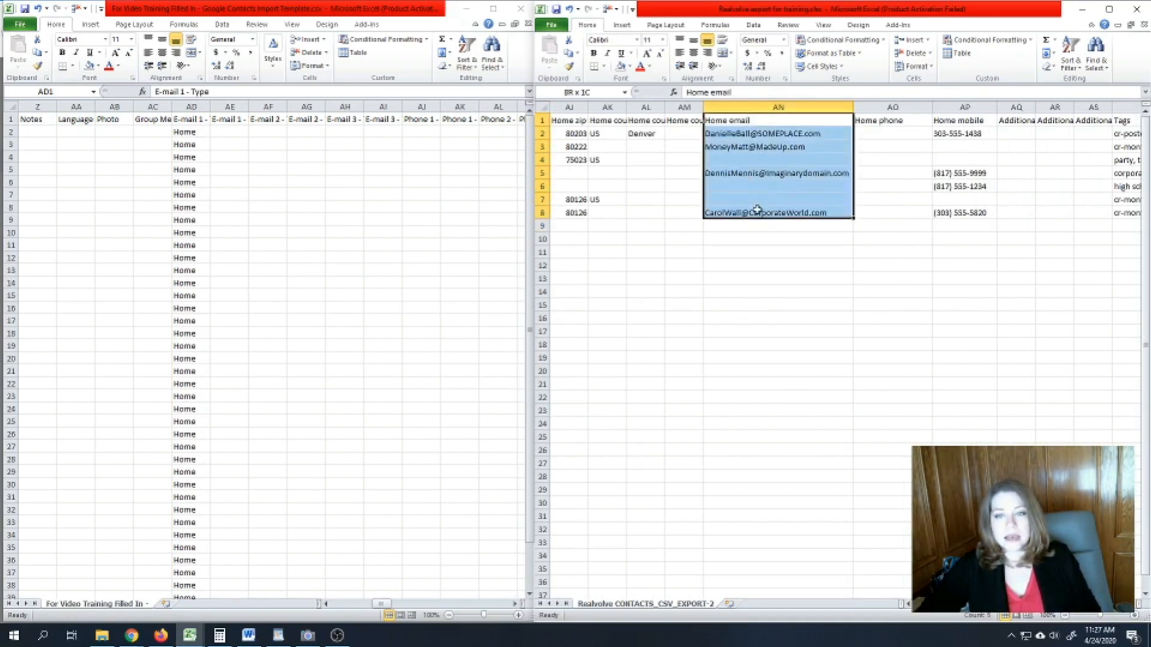
{"action": "left_click", "coordinate": [756, 160]}
{"action": "left_click", "coordinate": [754, 120]}
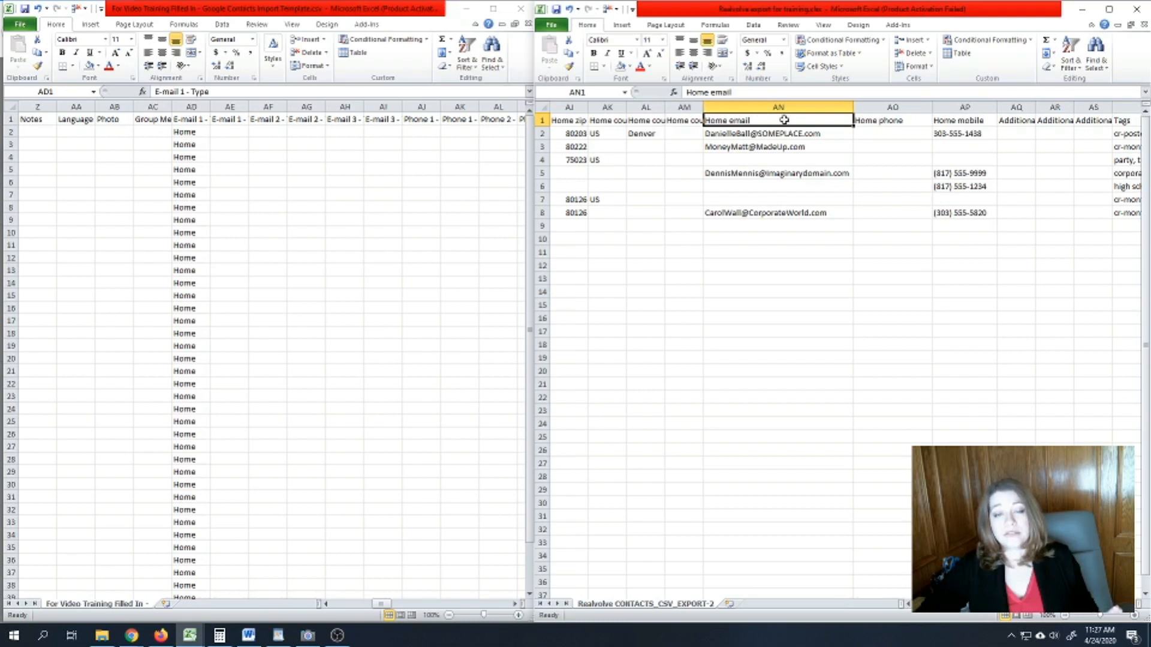
{"action": "left_click_drag", "start_coordinate": [784, 120], "coordinate": [788, 218]}
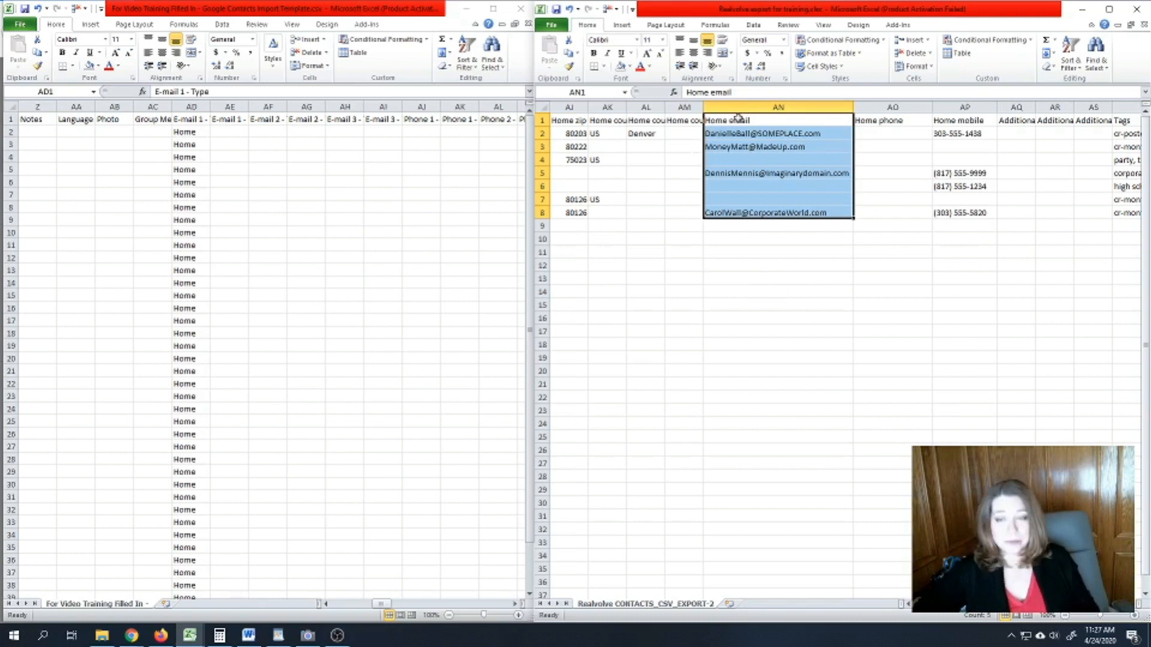
{"action": "left_click", "coordinate": [754, 119]}
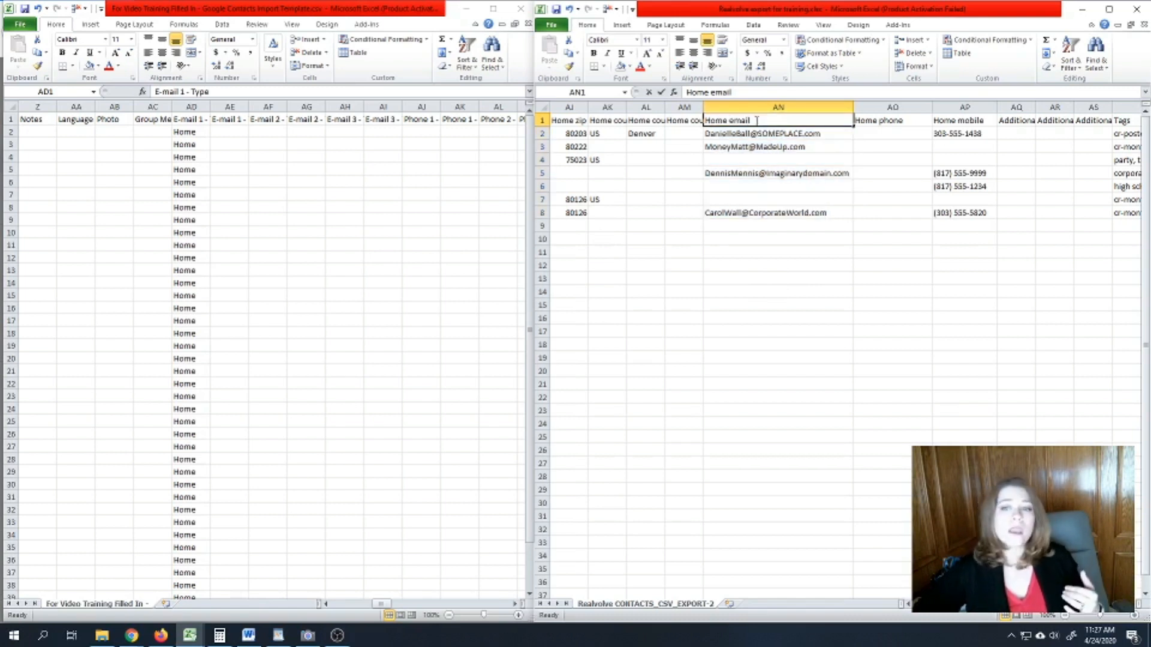
{"action": "left_click", "coordinate": [766, 262]}
{"action": "left_click", "coordinate": [761, 117]}
{"action": "left_click_drag", "start_coordinate": [761, 118], "coordinate": [773, 252]}
{"action": "left_click_drag", "start_coordinate": [747, 134], "coordinate": [746, 147]}
{"action": "left_click", "coordinate": [747, 173], "text": "ctrl"}
{"action": "left_click", "coordinate": [745, 213], "text": "ctrl"}
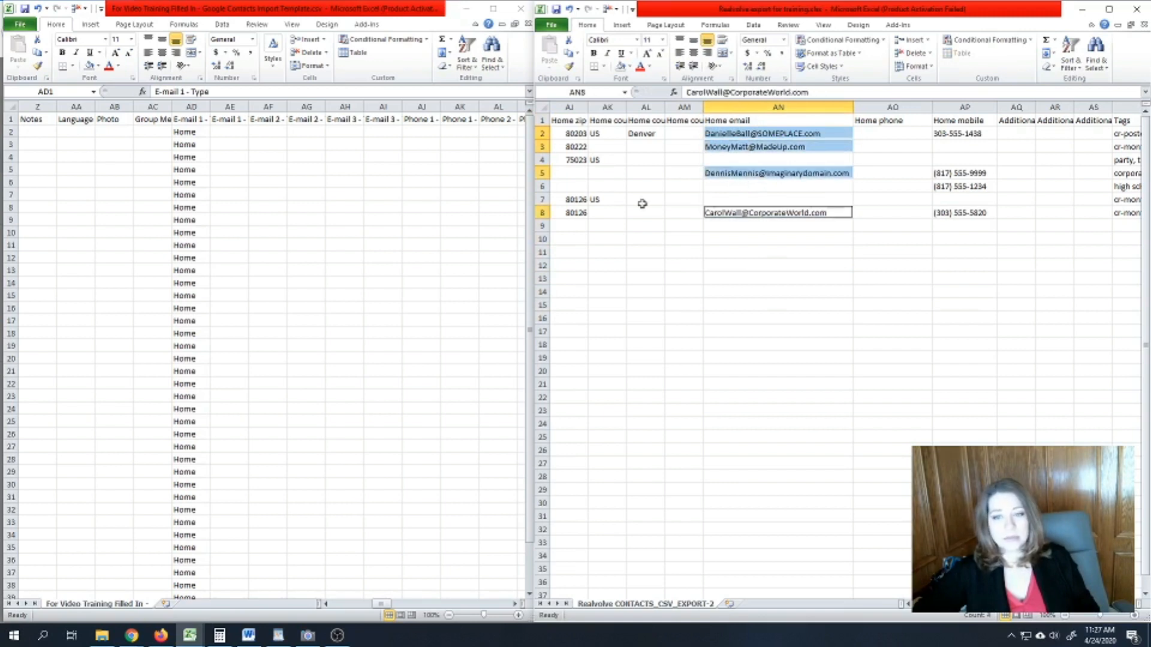
{"action": "left_click", "coordinate": [732, 251]}
{"action": "left_click_drag", "start_coordinate": [766, 118], "coordinate": [772, 261]}
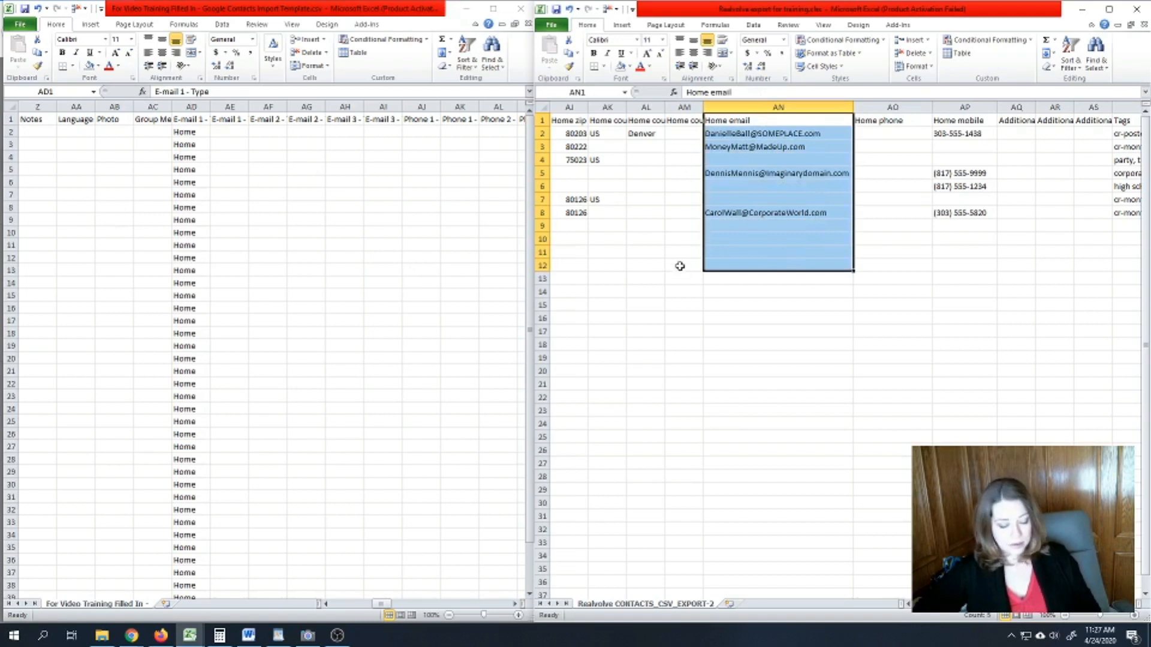
- Copy the Home email cells and paste them into the template at AE2
{"action": "key", "text": "ctrl+c"}
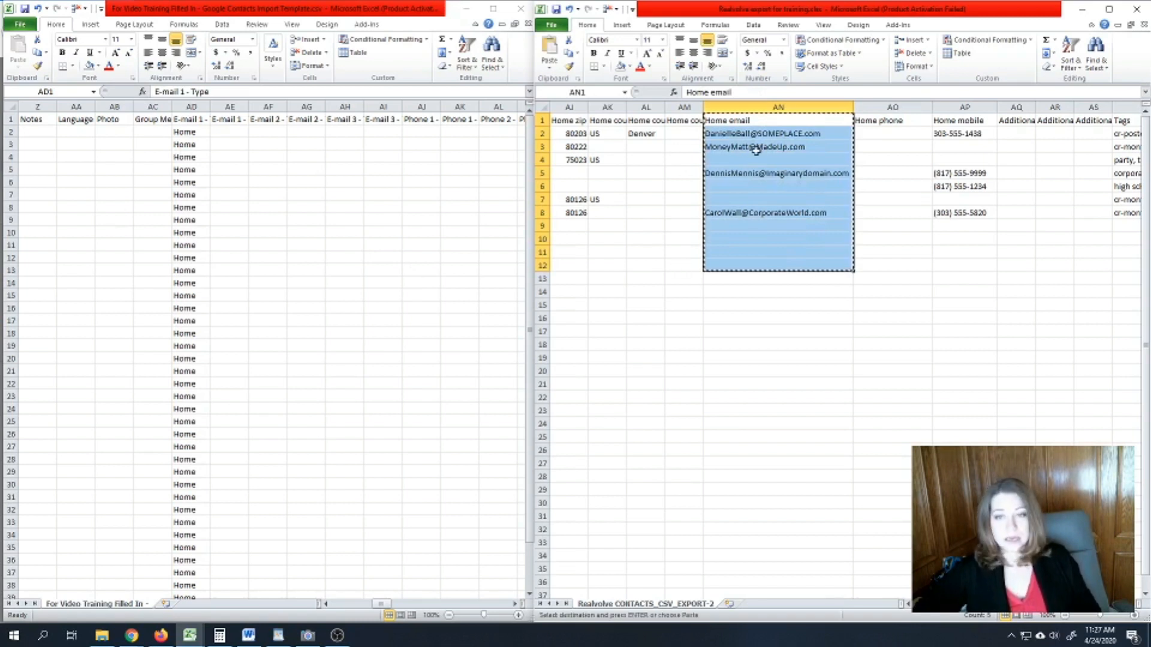
{"action": "left_click", "coordinate": [180, 123]}
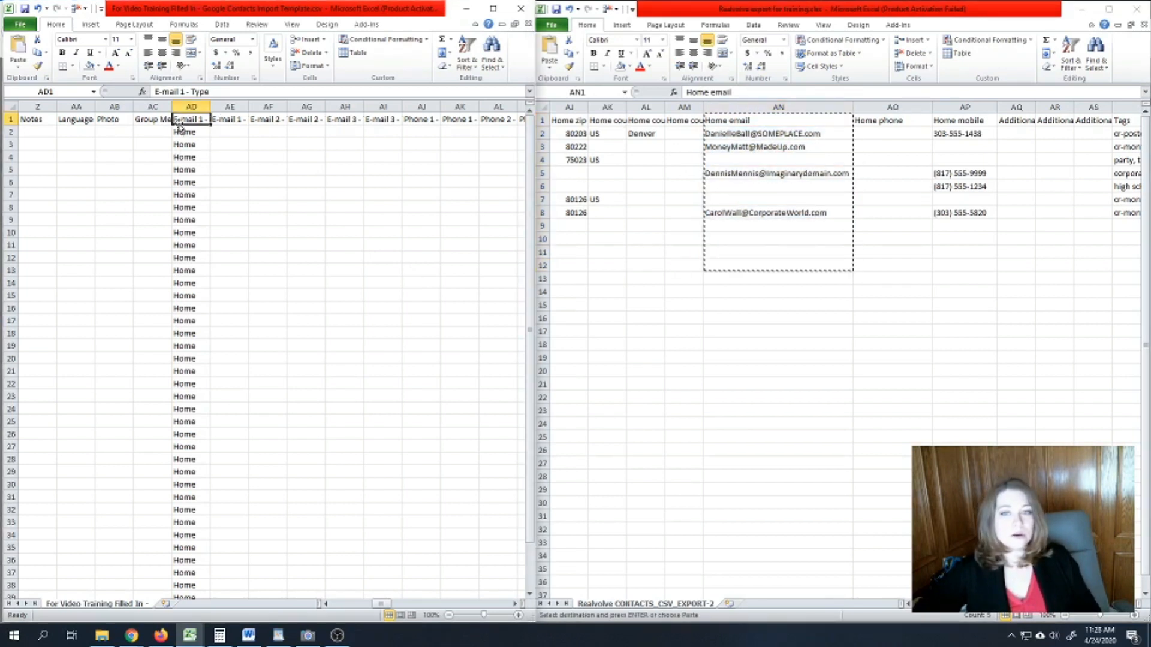
{"action": "left_click", "coordinate": [226, 120]}
{"action": "left_click", "coordinate": [234, 135]}
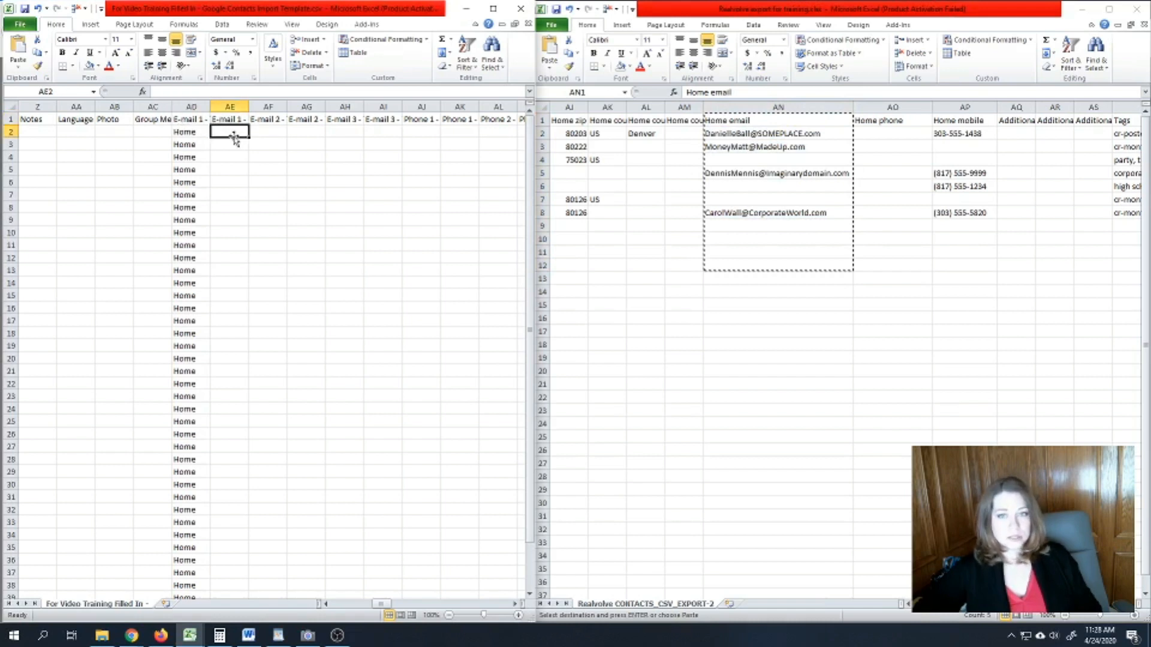
{"action": "key", "text": "ctrl+v"}
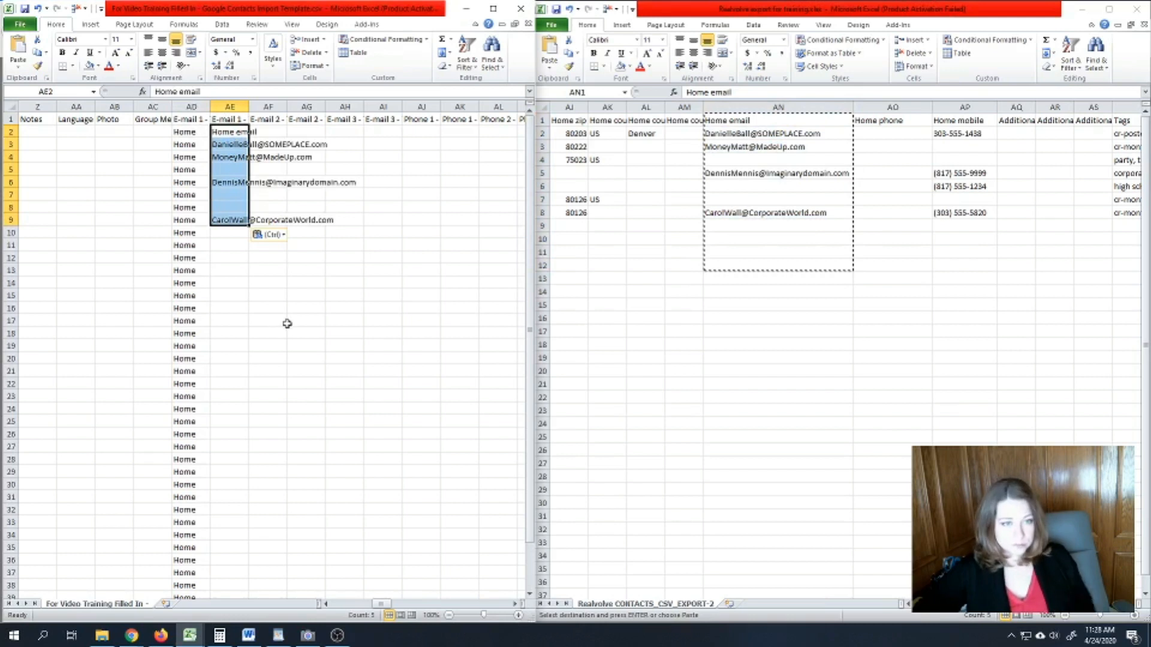
{"action": "left_click", "coordinate": [280, 308]}
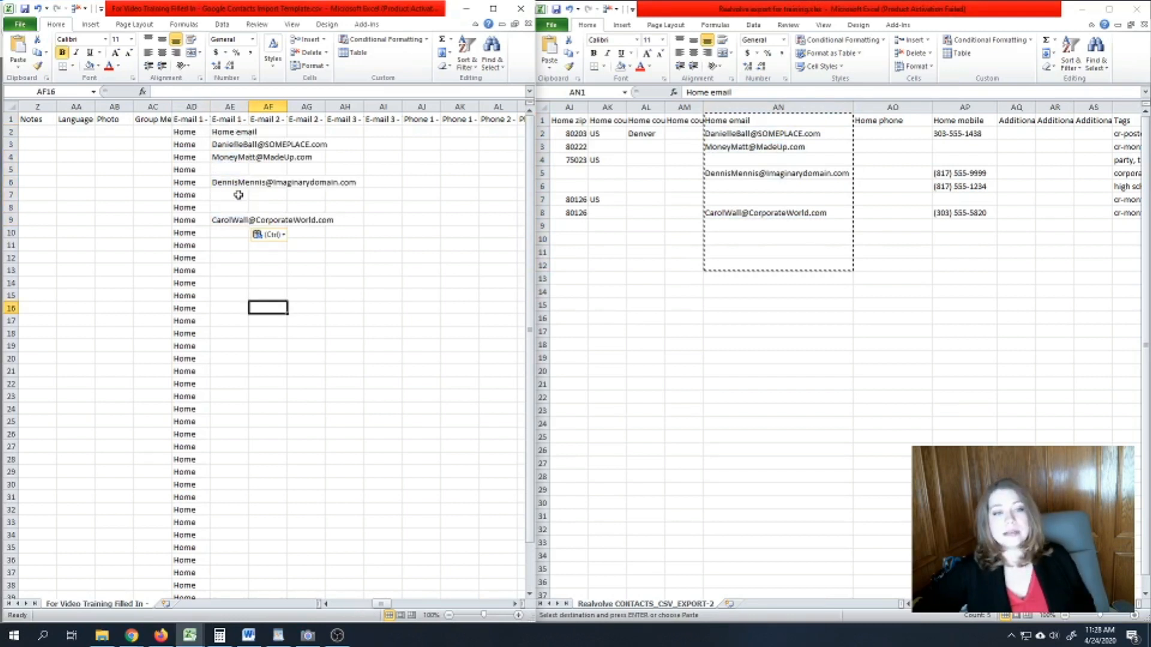
- Review the E-mail 1 - Type and Value columns, including the pasted row 4 address
{"action": "left_click", "coordinate": [196, 139]}
{"action": "left_click", "coordinate": [186, 119]}
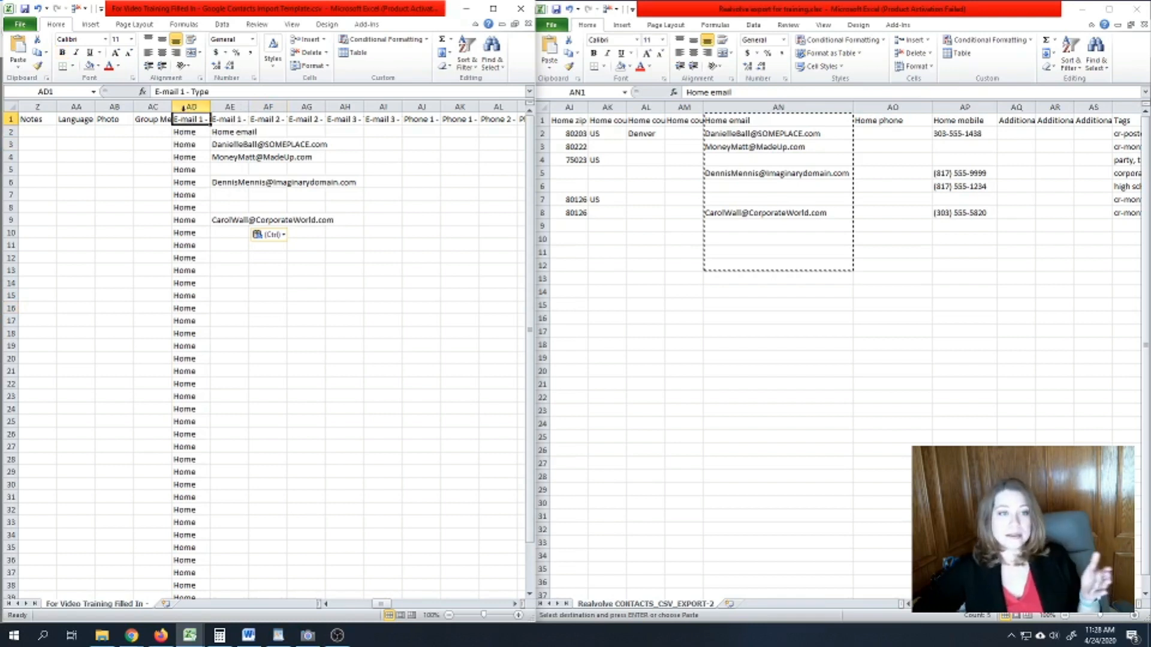
{"action": "left_click", "coordinate": [219, 118]}
{"action": "left_click", "coordinate": [191, 157]}
{"action": "left_click", "coordinate": [225, 157]}
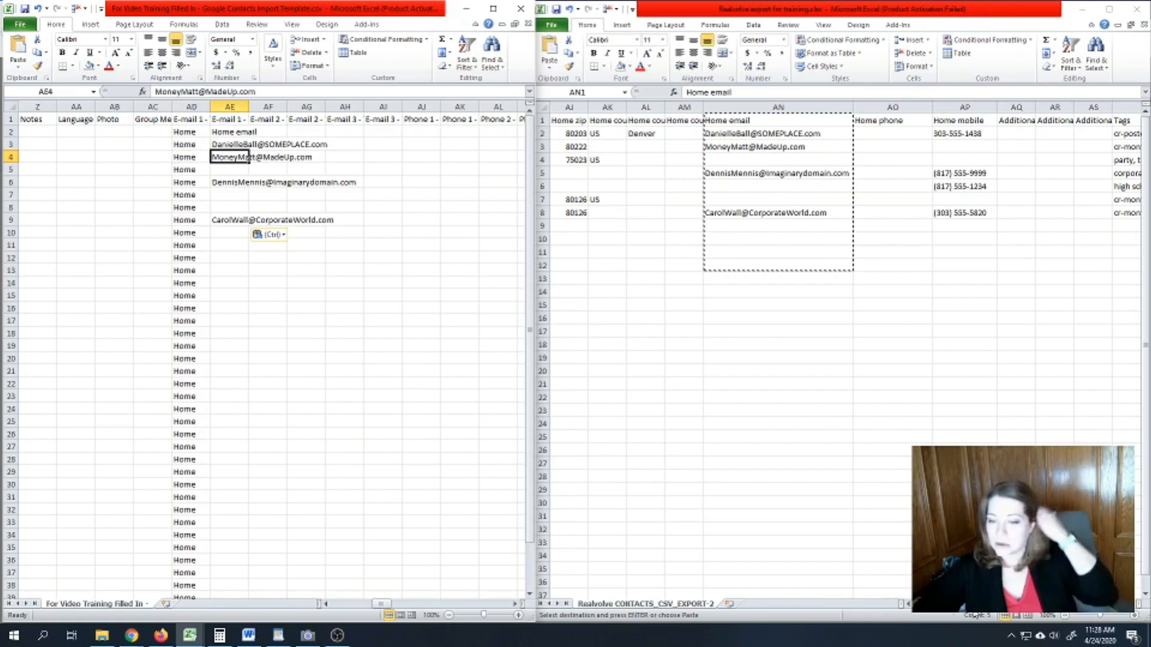
{"action": "key", "text": "alt+Tab"}
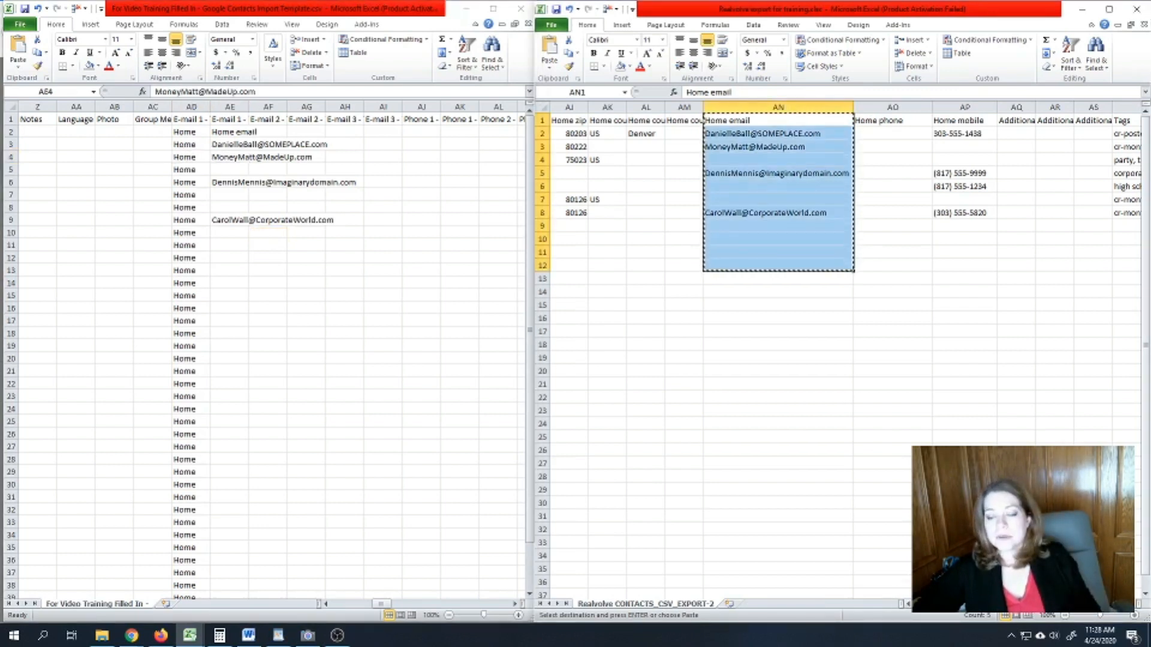
- Scroll the export back to columns D–L and the template to its Address 1 - Type header AP1
{"action": "scroll", "coordinate": [839, 348], "scroll_direction": "left", "scroll_amount": 5}
{"action": "scroll", "coordinate": [966, 616], "scroll_direction": "left", "scroll_amount": 5}
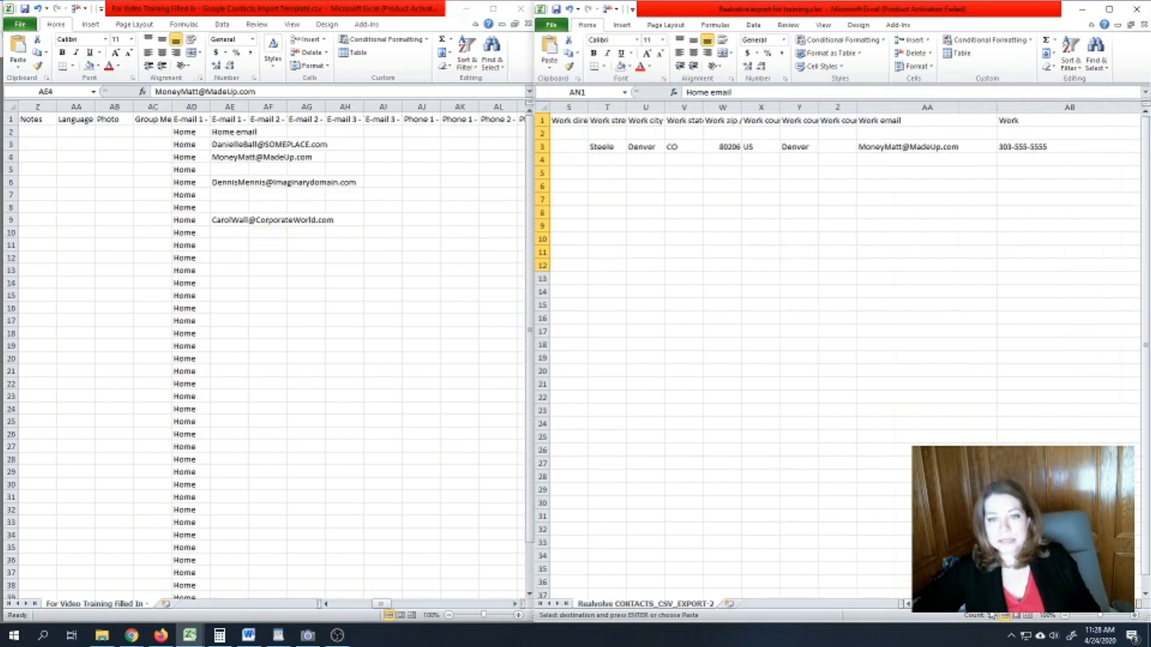
{"action": "scroll", "coordinate": [966, 616], "scroll_direction": "left", "scroll_amount": 5}
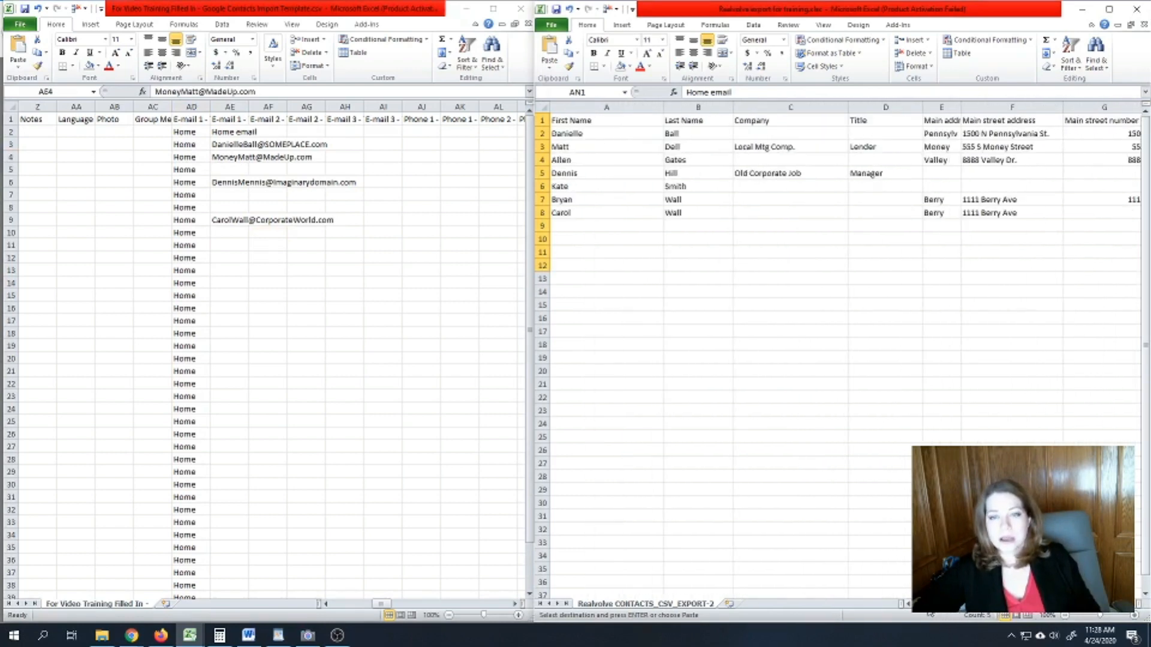
{"action": "scroll", "coordinate": [930, 615], "scroll_direction": "right", "scroll_amount": 2}
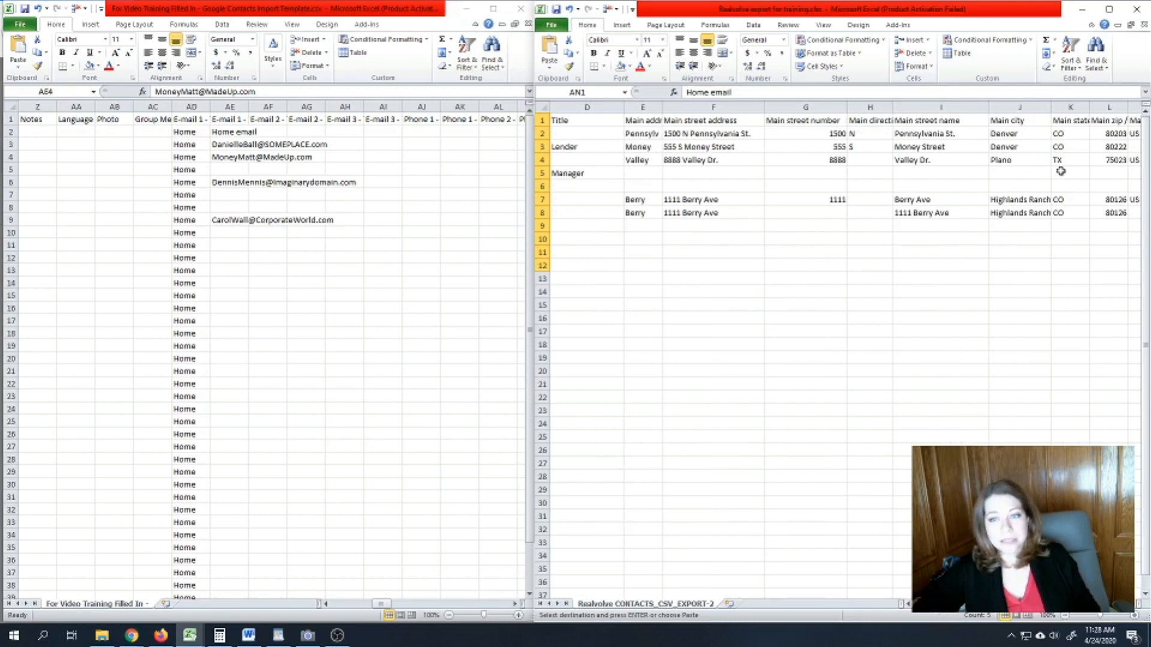
{"action": "left_click", "coordinate": [515, 604]}
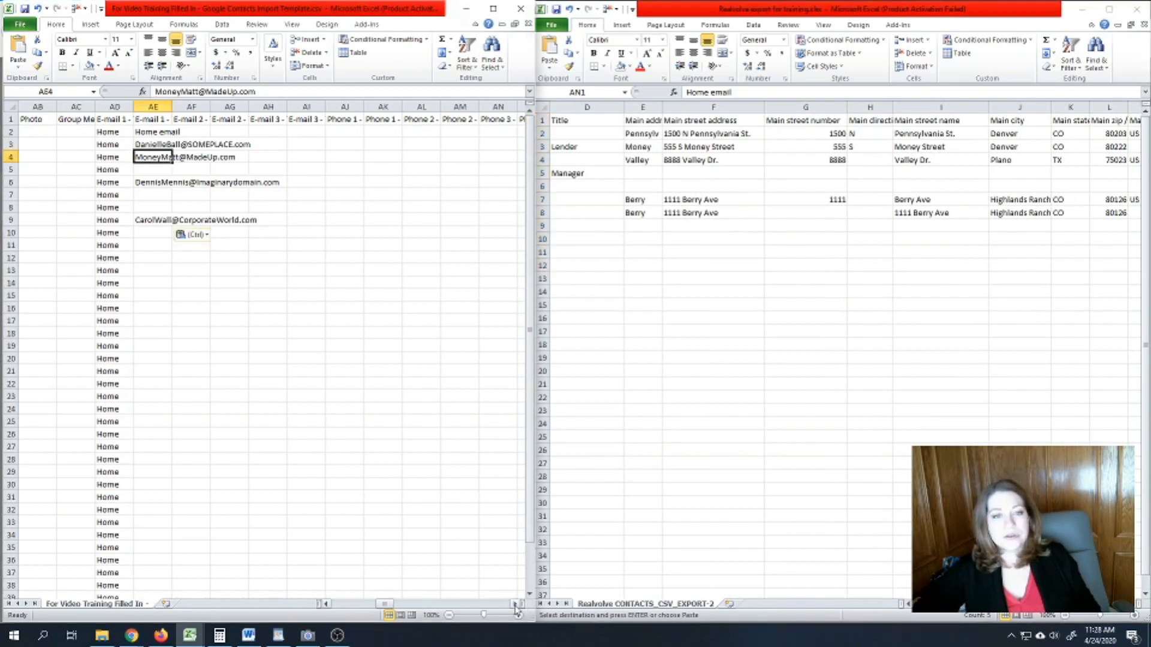
{"action": "left_click", "coordinate": [515, 604]}
{"action": "left_click", "coordinate": [515, 605]}
{"action": "left_click", "coordinate": [515, 605]}
{"action": "left_click", "coordinate": [515, 604]}
{"action": "left_click", "coordinate": [68, 122]}
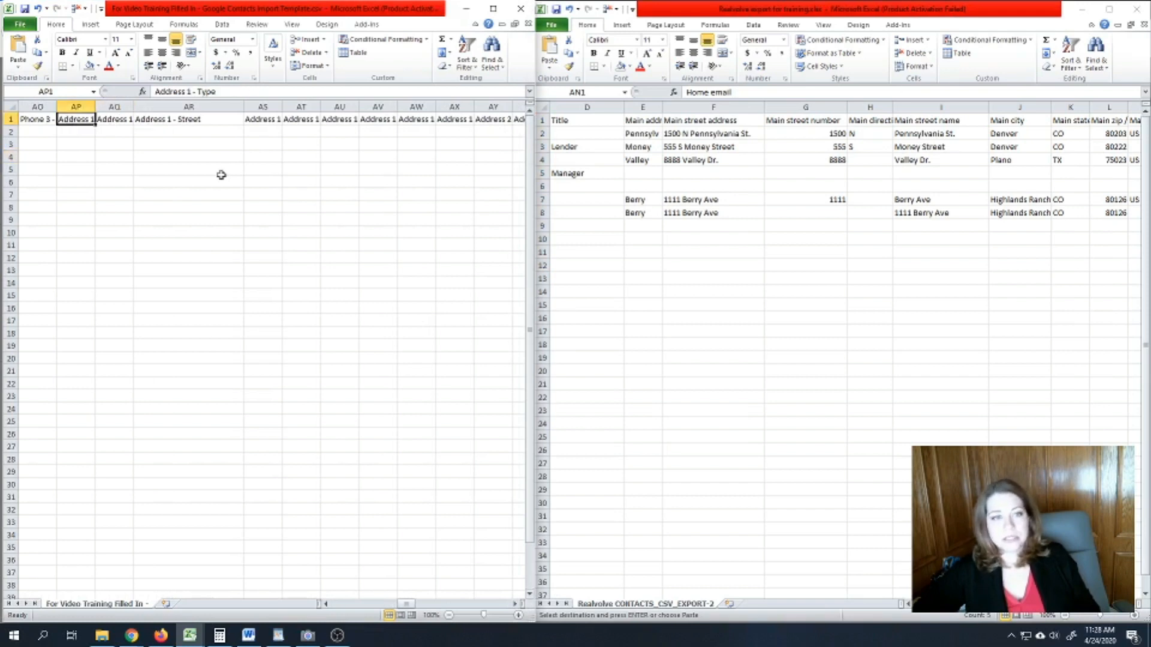
{"action": "left_click", "coordinate": [184, 108], "text": "shift"}
{"action": "left_click_drag", "start_coordinate": [184, 109], "coordinate": [429, 106]}
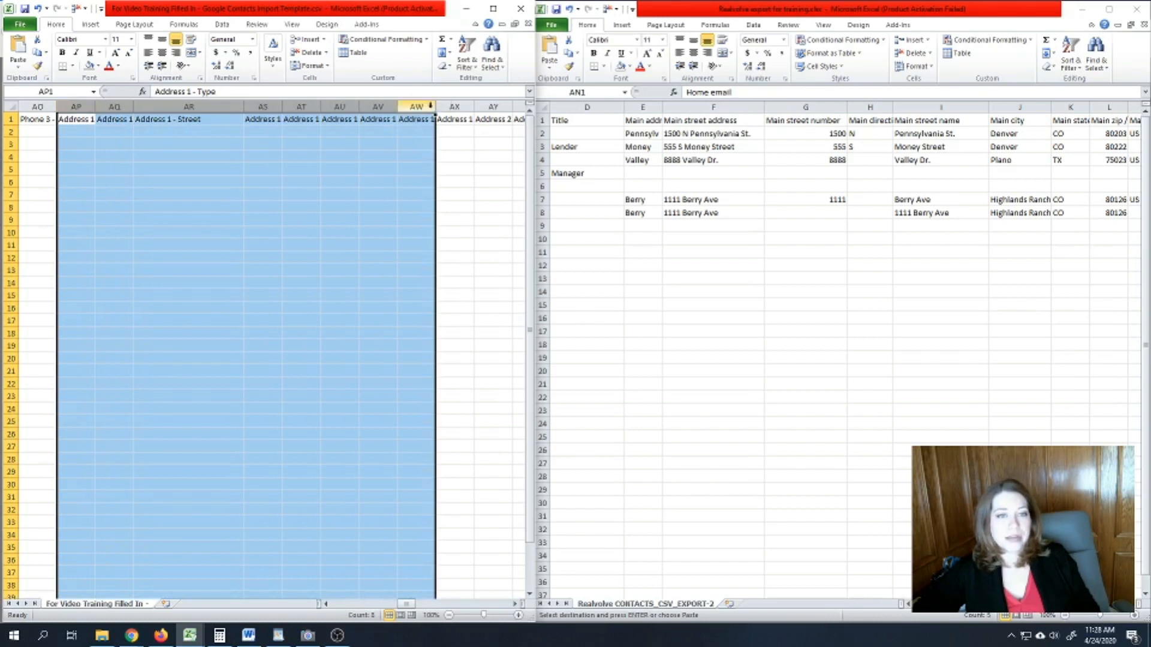
{"action": "left_click", "coordinate": [159, 128]}
{"action": "left_click", "coordinate": [124, 119]}
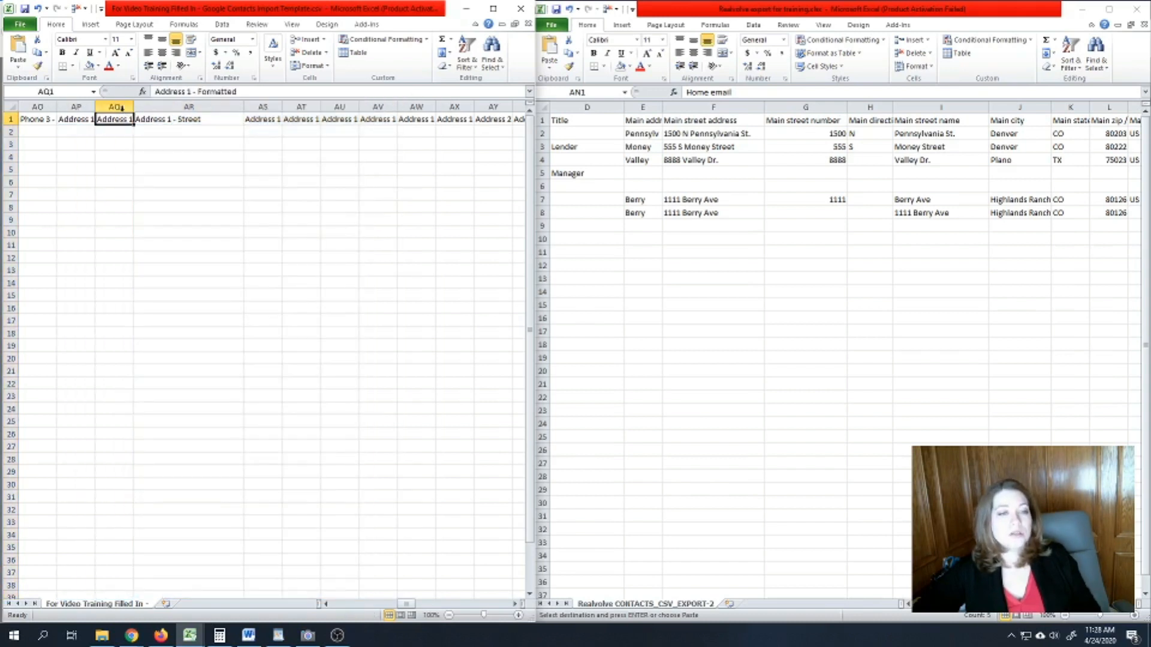
{"action": "left_click", "coordinate": [78, 118]}
{"action": "left_click", "coordinate": [130, 118]}
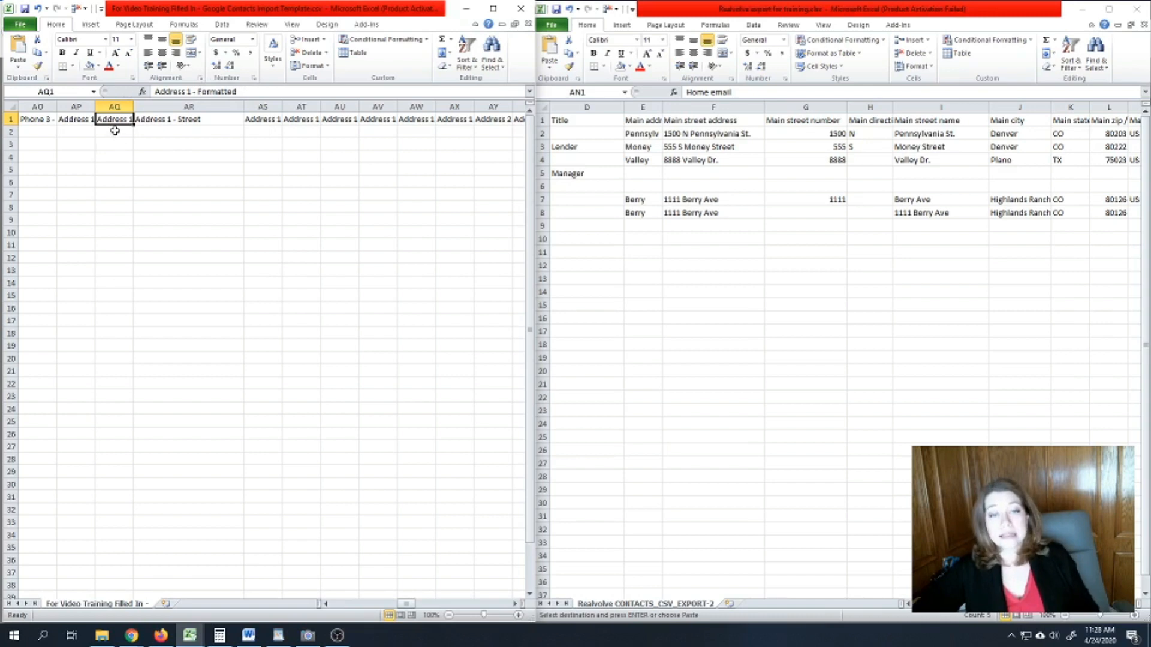
{"action": "left_click", "coordinate": [188, 131]}
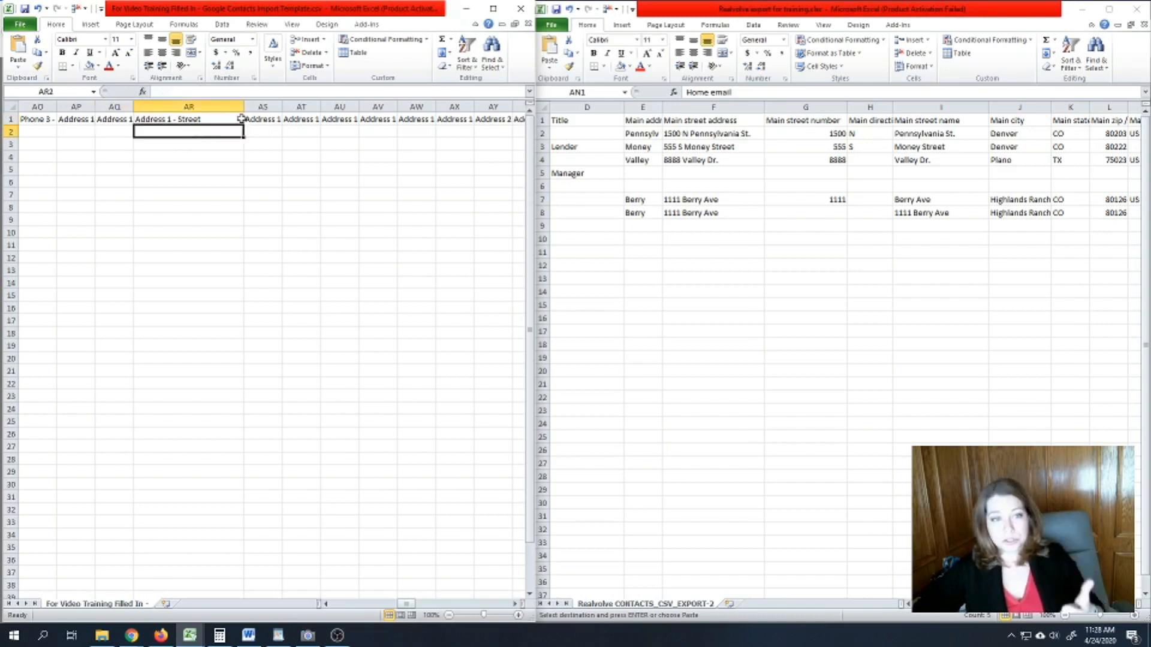
{"action": "left_click", "coordinate": [264, 119]}
{"action": "left_click", "coordinate": [300, 120]}
{"action": "left_click", "coordinate": [333, 118]}
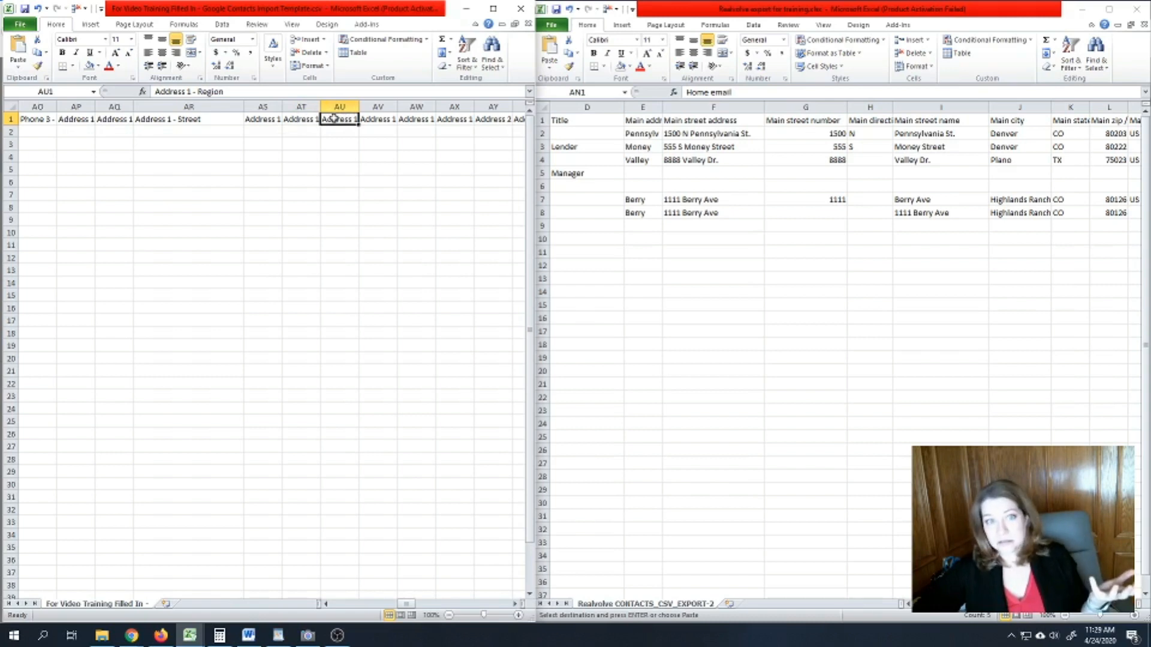
{"action": "left_click_drag", "start_coordinate": [230, 88], "coordinate": [198, 91]}
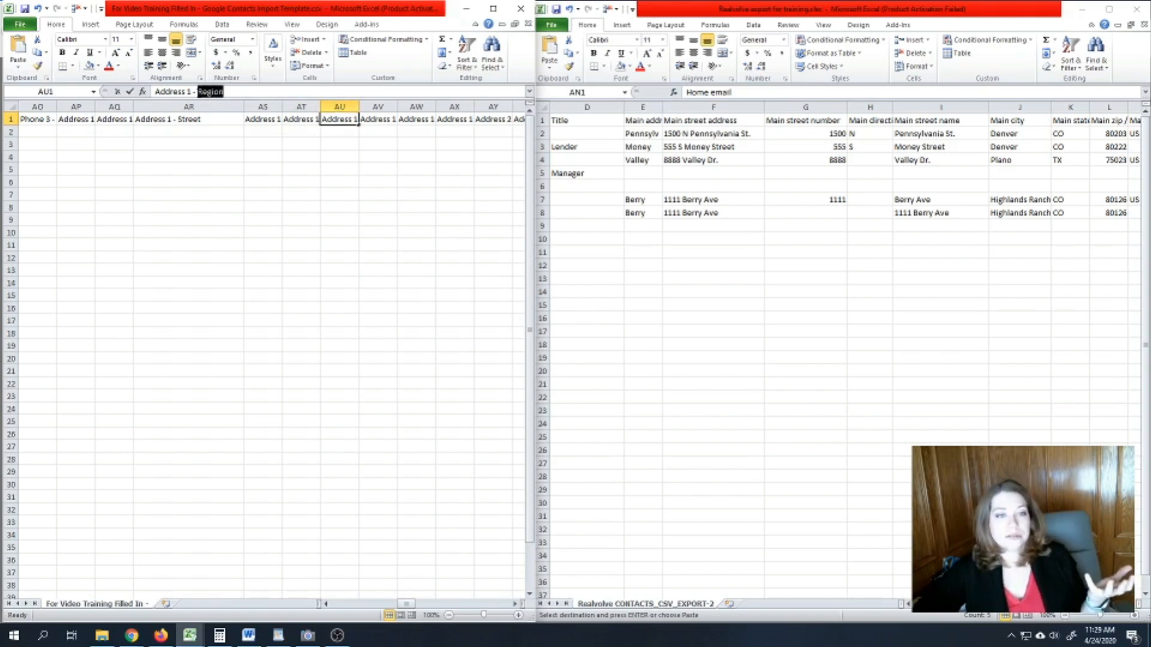
{"action": "left_click", "coordinate": [337, 123]}
{"action": "left_click", "coordinate": [377, 119]}
{"action": "left_click", "coordinate": [419, 123]}
{"action": "left_click", "coordinate": [465, 119]}
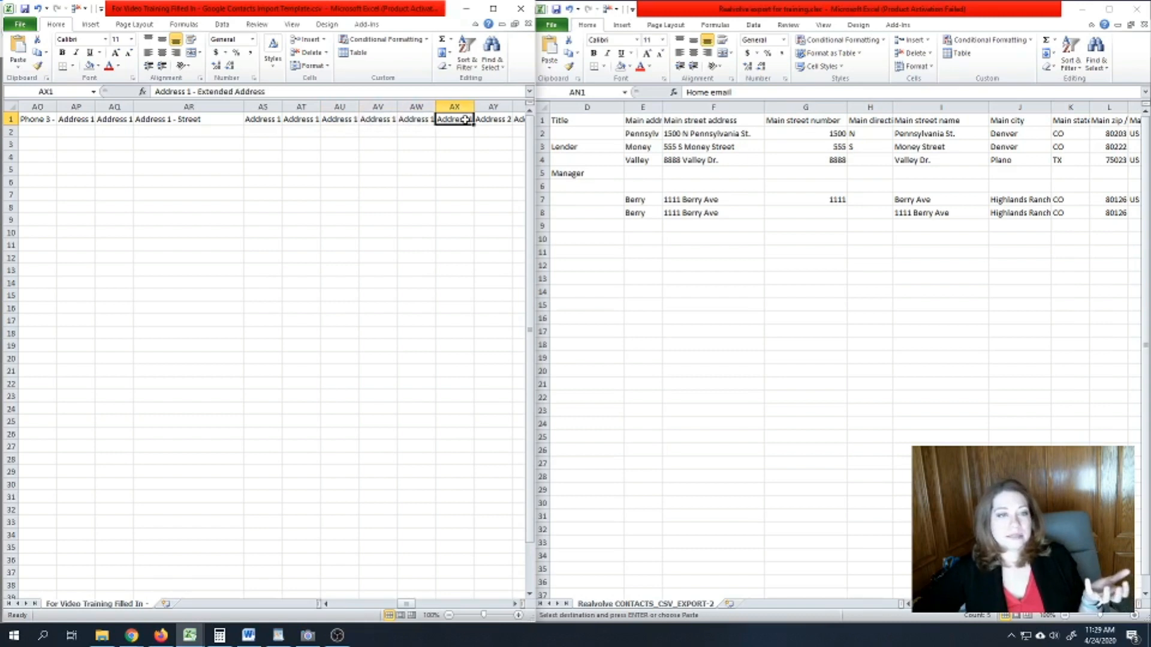
{"action": "left_click", "coordinate": [350, 121]}
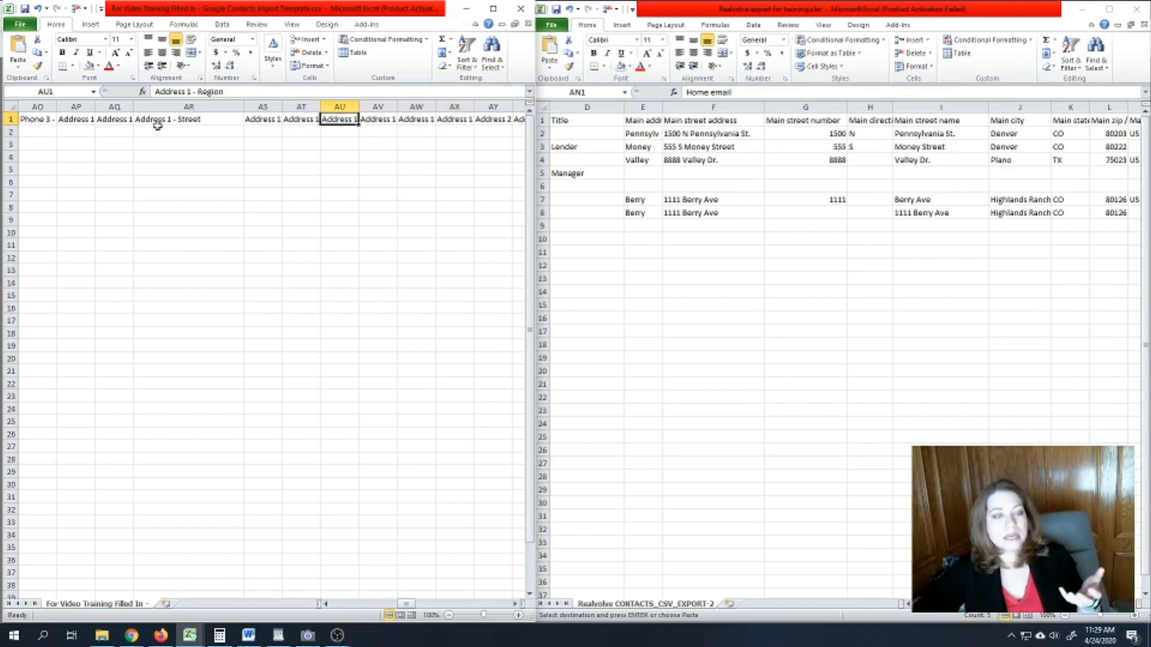
{"action": "left_click", "coordinate": [113, 118]}
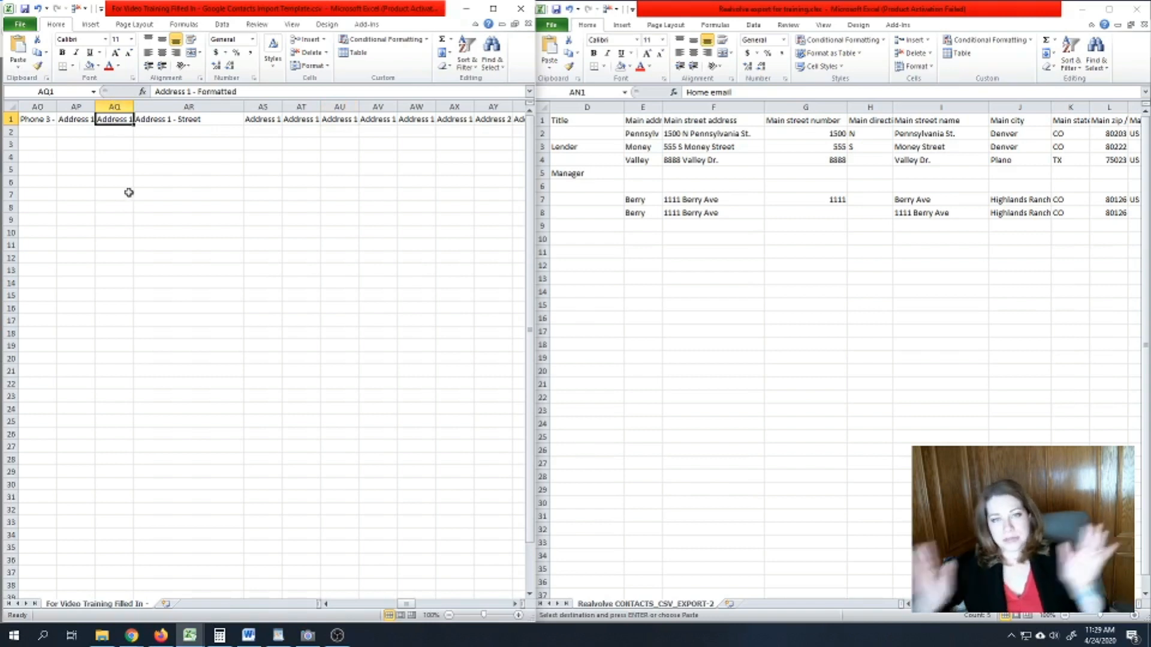
{"action": "left_click", "coordinate": [83, 120]}
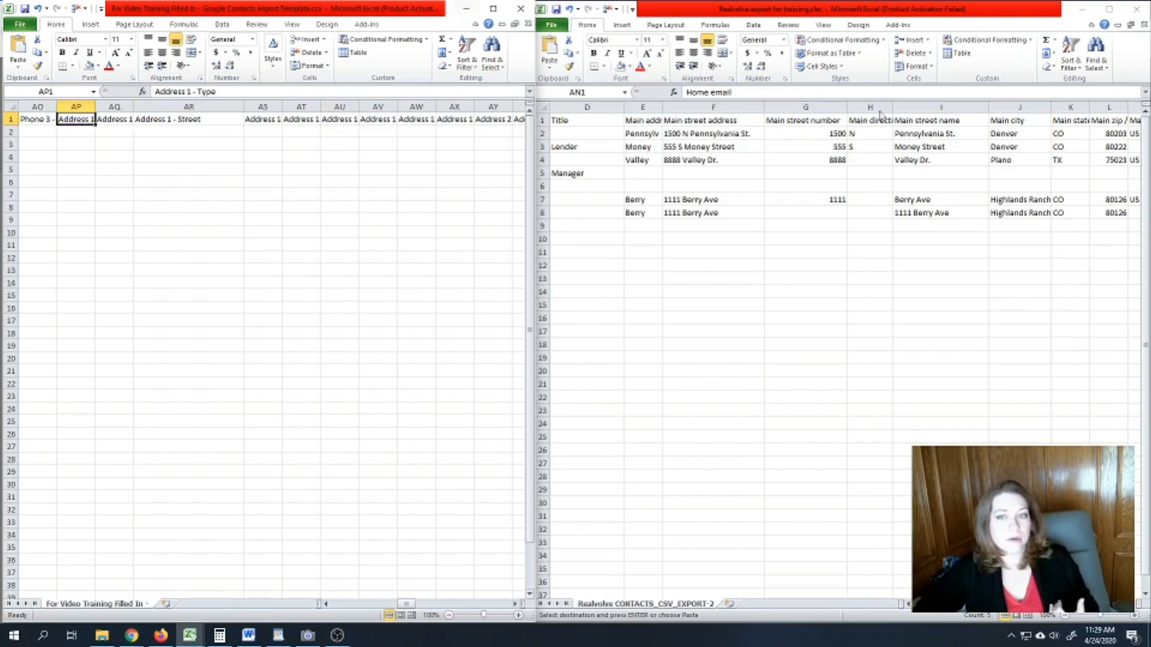
{"action": "left_click", "coordinate": [858, 142]}
{"action": "left_click", "coordinate": [831, 132]}
{"action": "left_click_drag", "start_coordinate": [831, 132], "coordinate": [827, 214]}
{"action": "left_click", "coordinate": [640, 134]}
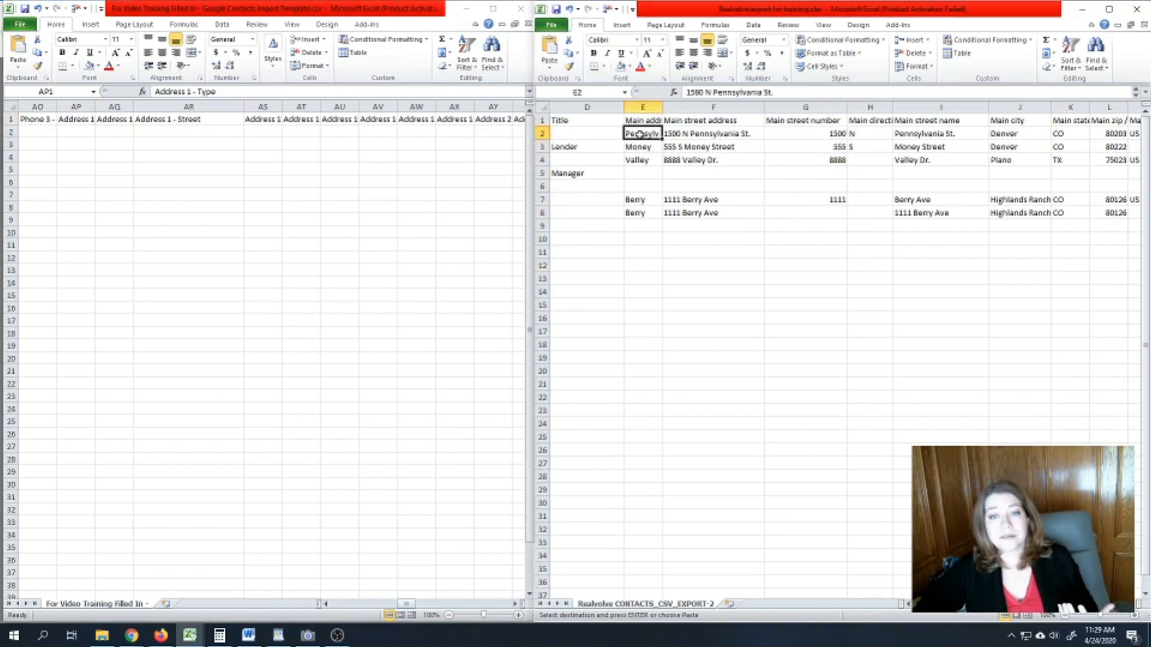
{"action": "double_click", "coordinate": [641, 133]}
{"action": "left_click", "coordinate": [623, 149]}
{"action": "left_click_drag", "start_coordinate": [625, 151], "coordinate": [642, 180]}
{"action": "left_click", "coordinate": [639, 130]}
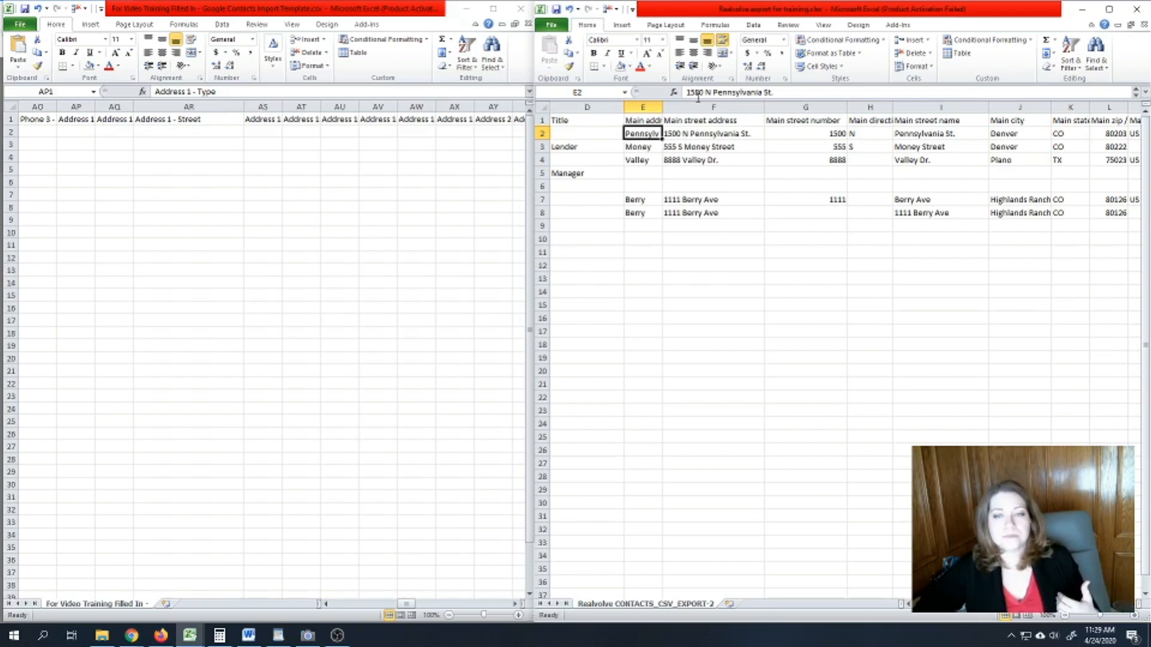
{"action": "left_click", "coordinate": [711, 131]}
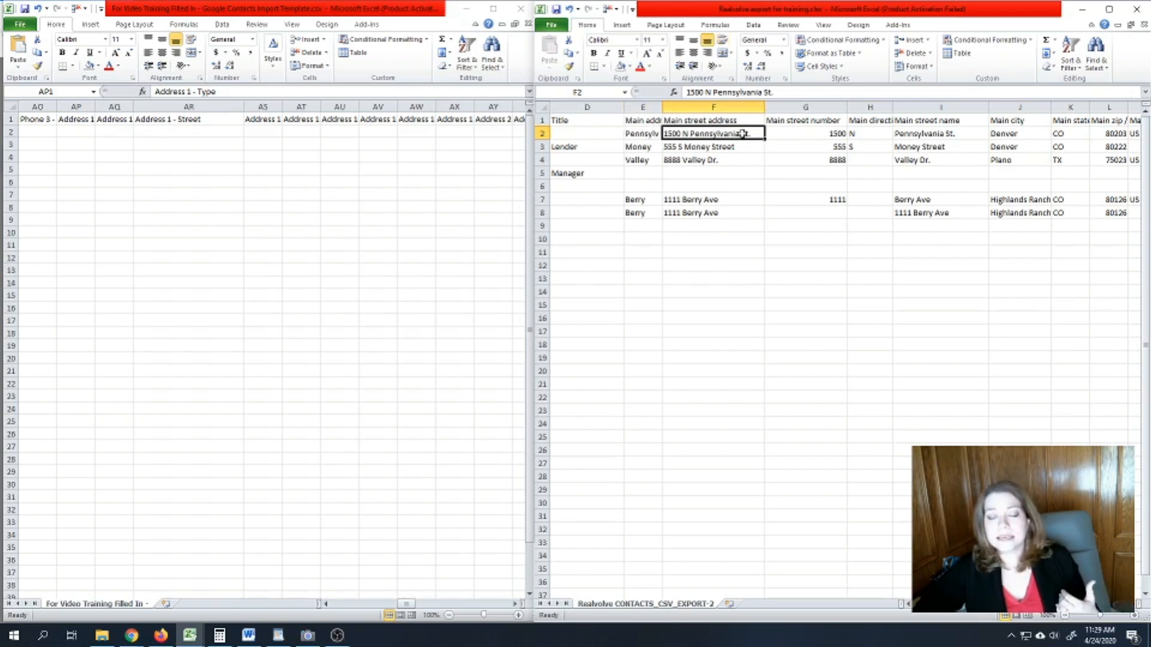
{"action": "left_click_drag", "start_coordinate": [817, 136], "coordinate": [798, 211]}
{"action": "left_click_drag", "start_coordinate": [873, 133], "coordinate": [875, 213]}
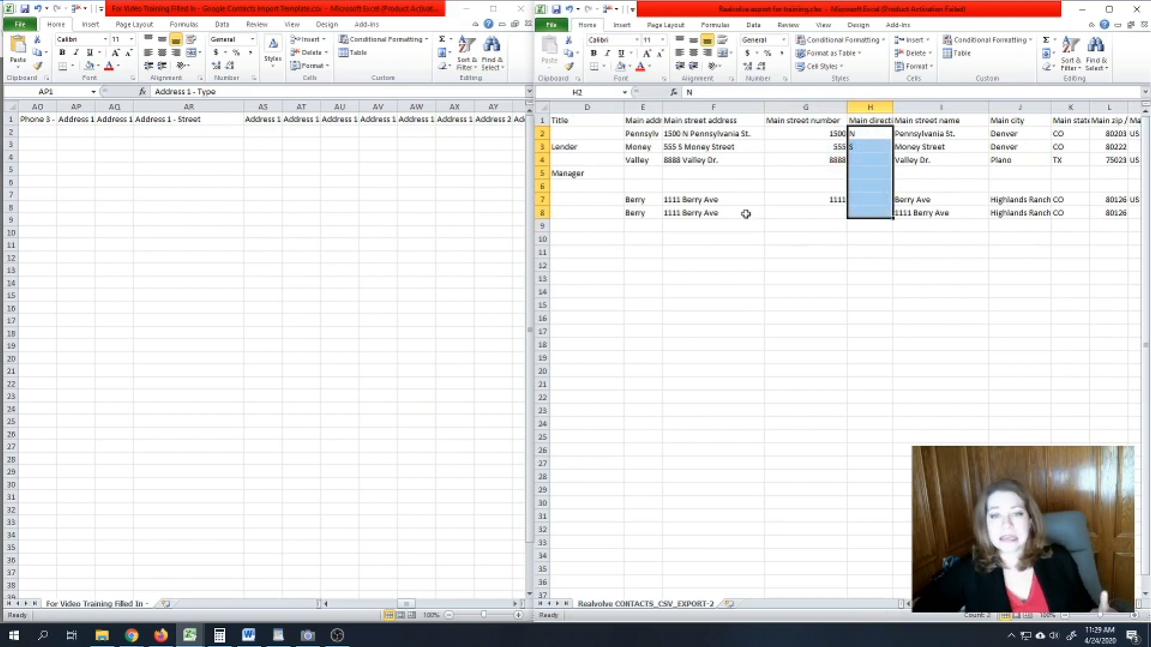
{"action": "left_click", "coordinate": [737, 132]}
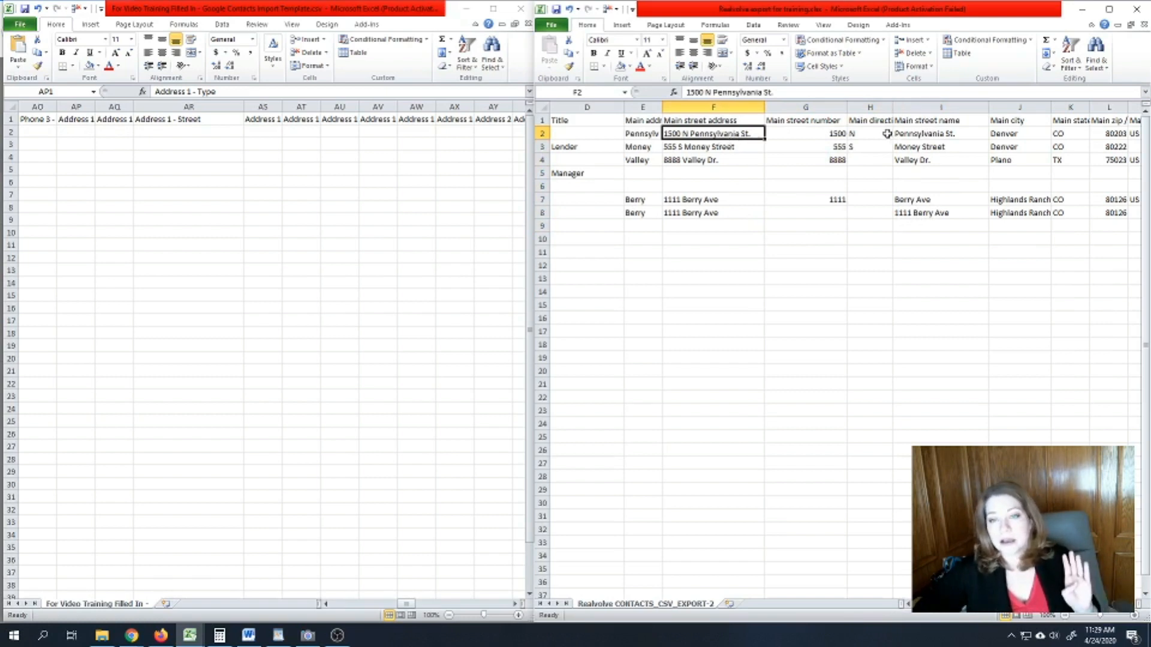
{"action": "left_click", "coordinate": [1007, 133]}
{"action": "left_click", "coordinate": [1069, 133]}
{"action": "left_click", "coordinate": [1118, 135]}
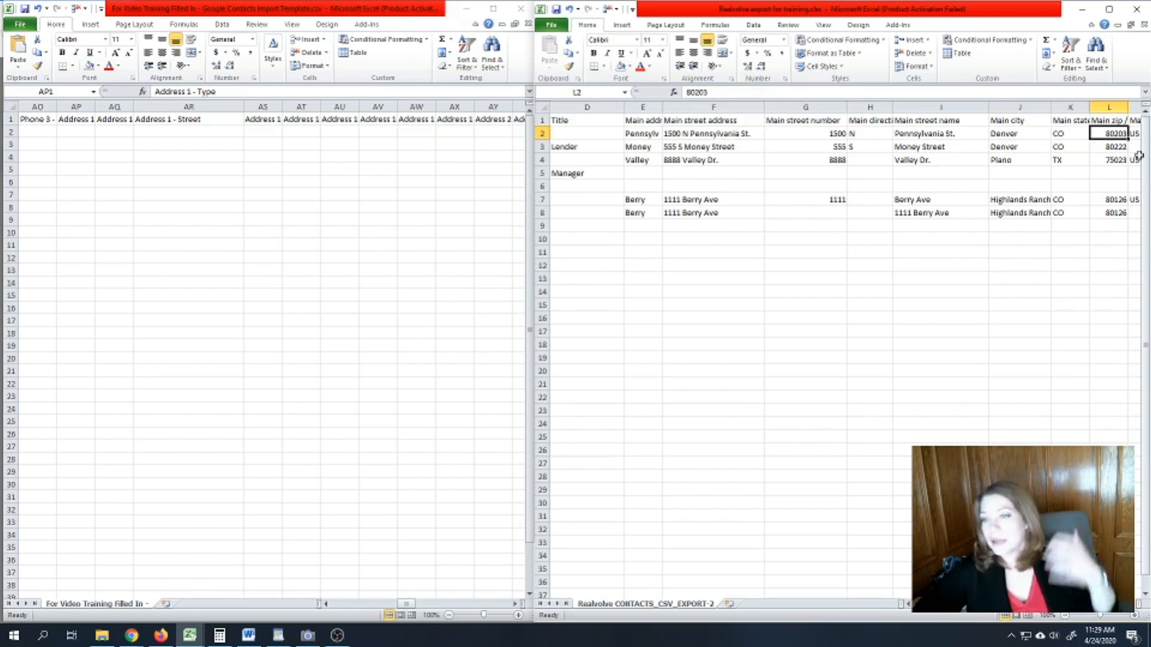
{"action": "left_click", "coordinate": [695, 132]}
{"action": "left_click", "coordinate": [676, 105]}
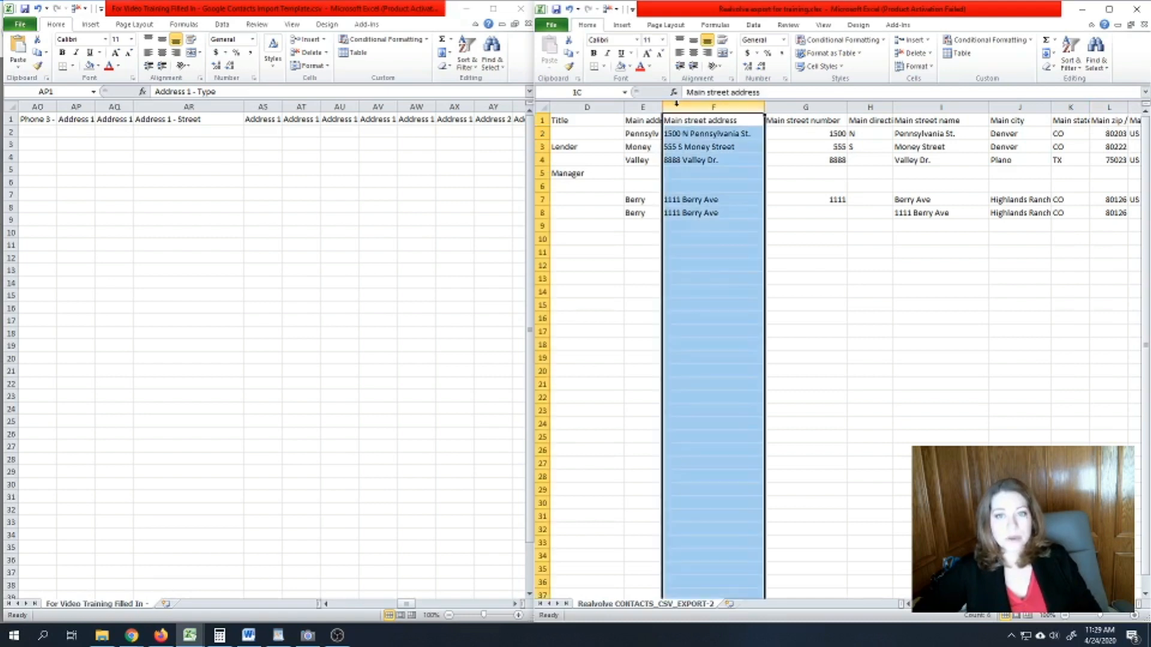
{"action": "left_click", "coordinate": [677, 120]}
{"action": "left_click_drag", "start_coordinate": [677, 119], "coordinate": [679, 211]}
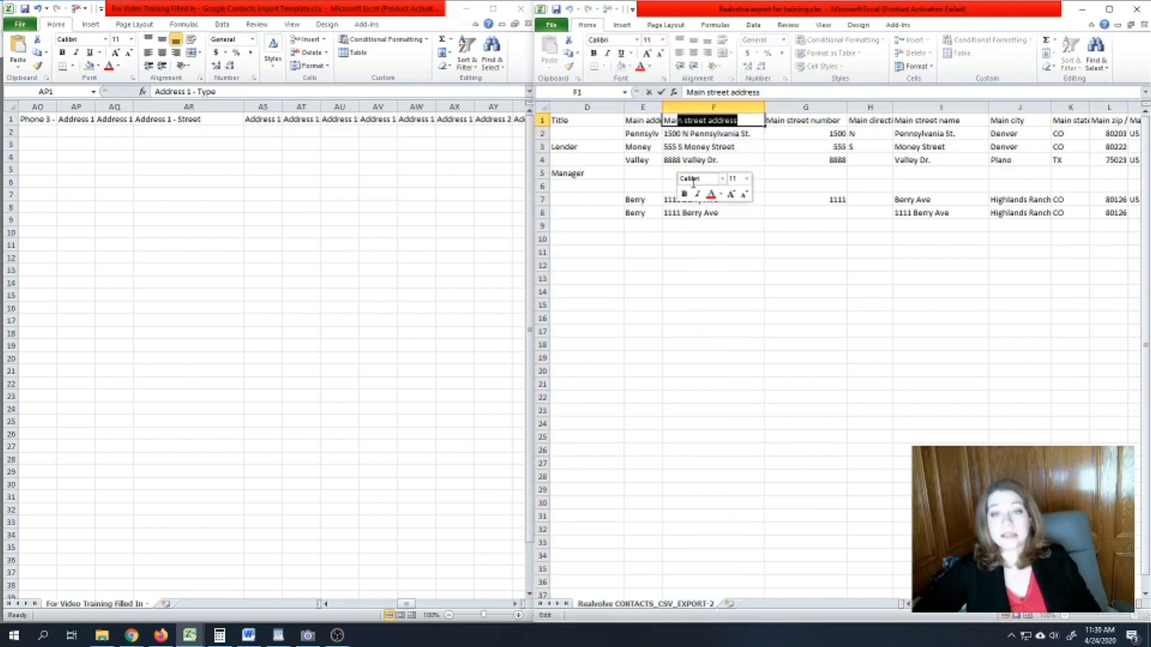
{"action": "left_click", "coordinate": [729, 137]}
{"action": "left_click", "coordinate": [694, 120]}
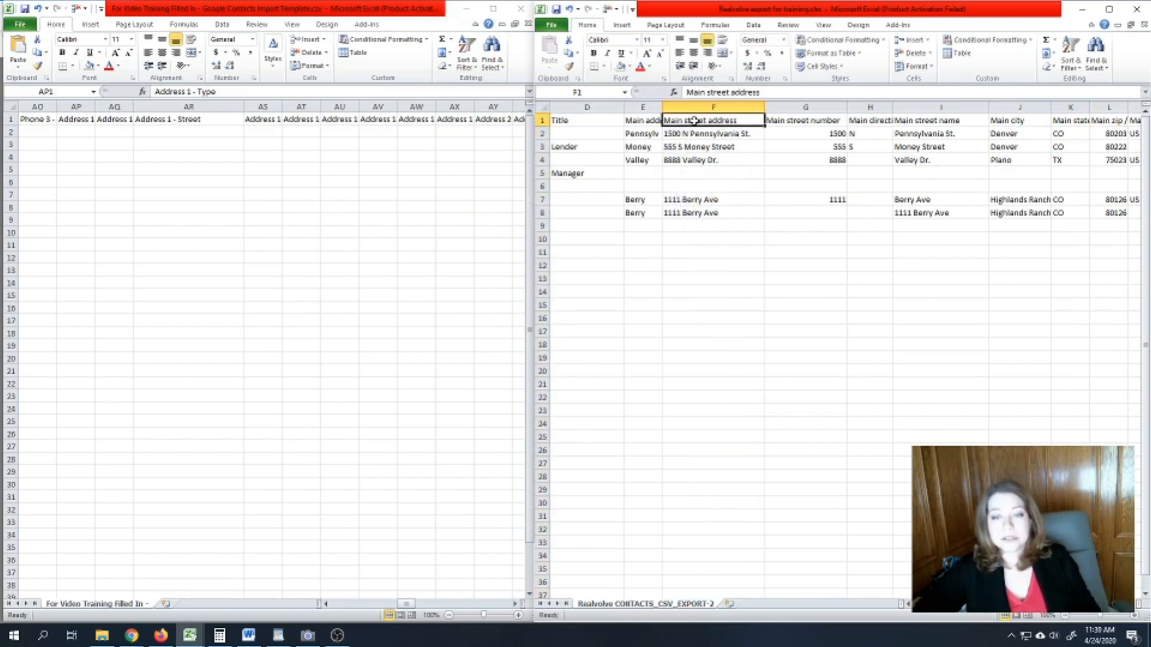
{"action": "left_click", "coordinate": [178, 120]}
- Fill 'Main' into Address 1 - Type from AP2 down to row 31
{"action": "left_click", "coordinate": [75, 133]}
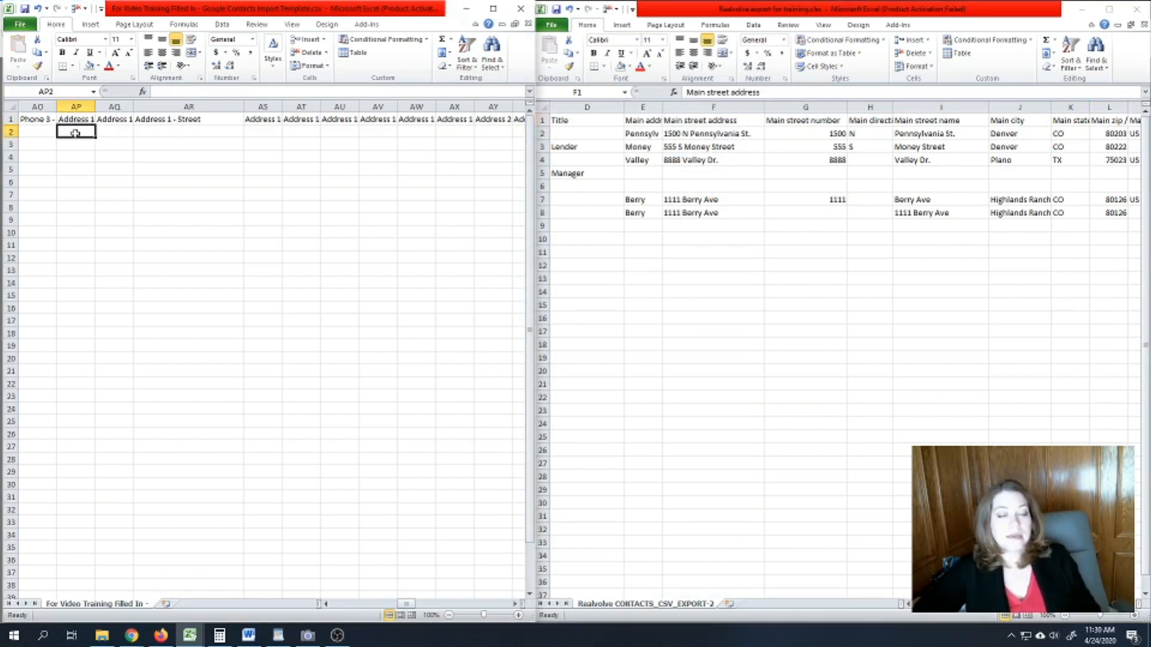
{"action": "left_click", "coordinate": [77, 123]}
{"action": "left_click", "coordinate": [78, 130]}
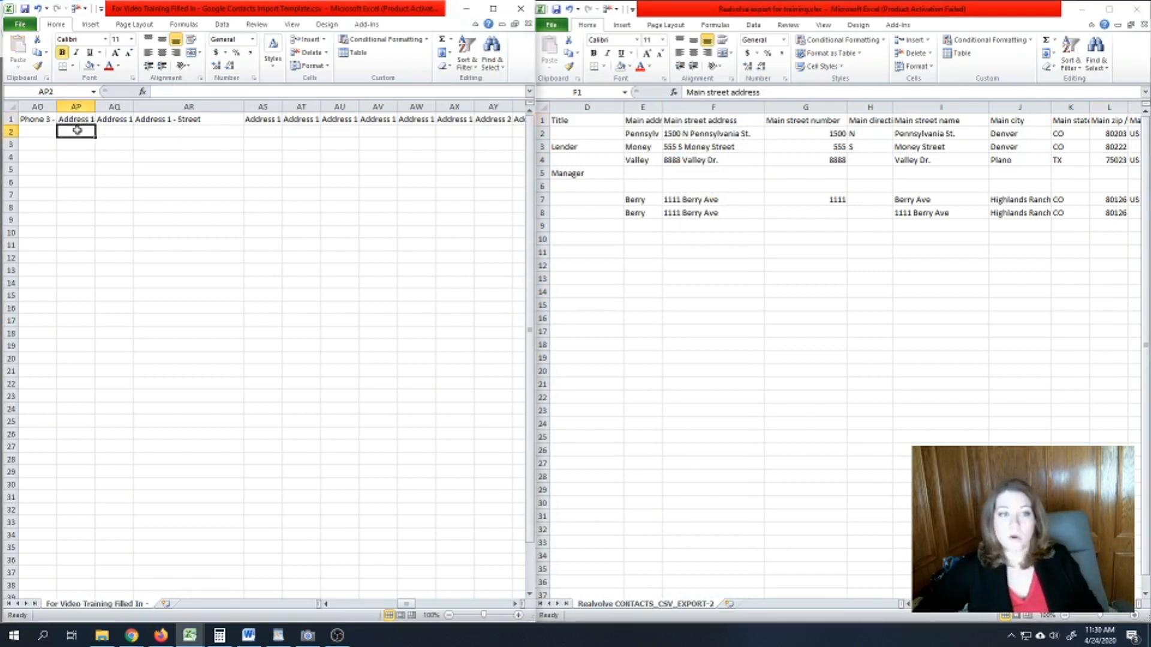
{"action": "type", "text": "Main"}
{"action": "key", "text": "Return"}
{"action": "left_click", "coordinate": [90, 133]}
{"action": "left_click_drag", "start_coordinate": [95, 138], "coordinate": [97, 502]}
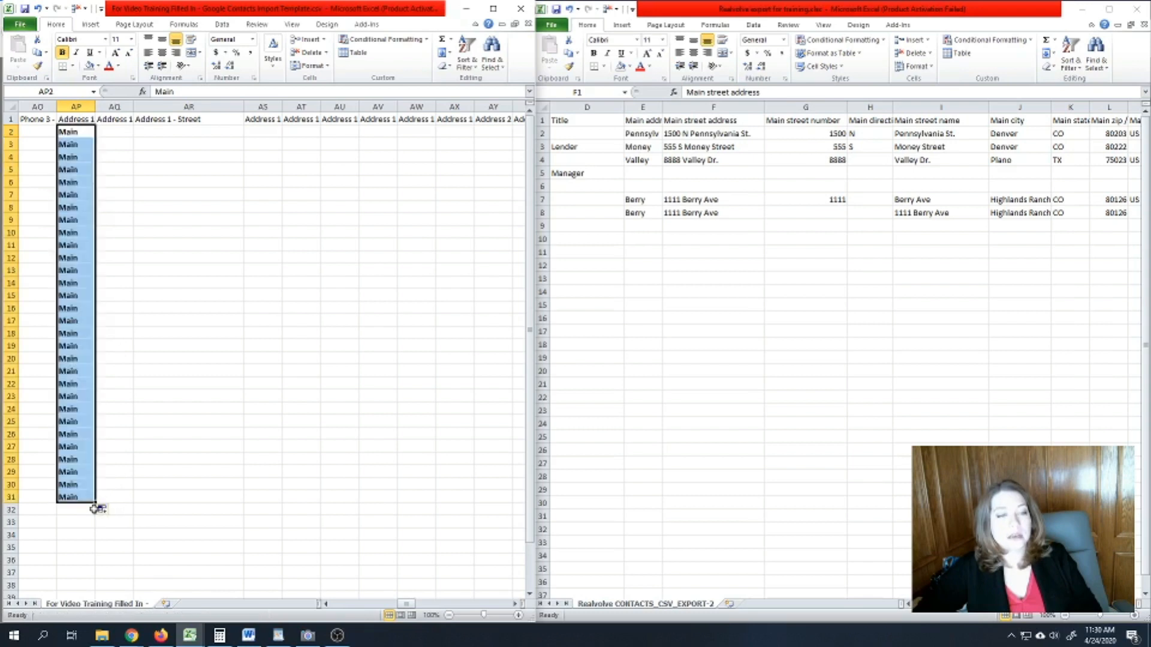
{"action": "left_click_drag", "start_coordinate": [402, 607], "coordinate": [400, 606]}
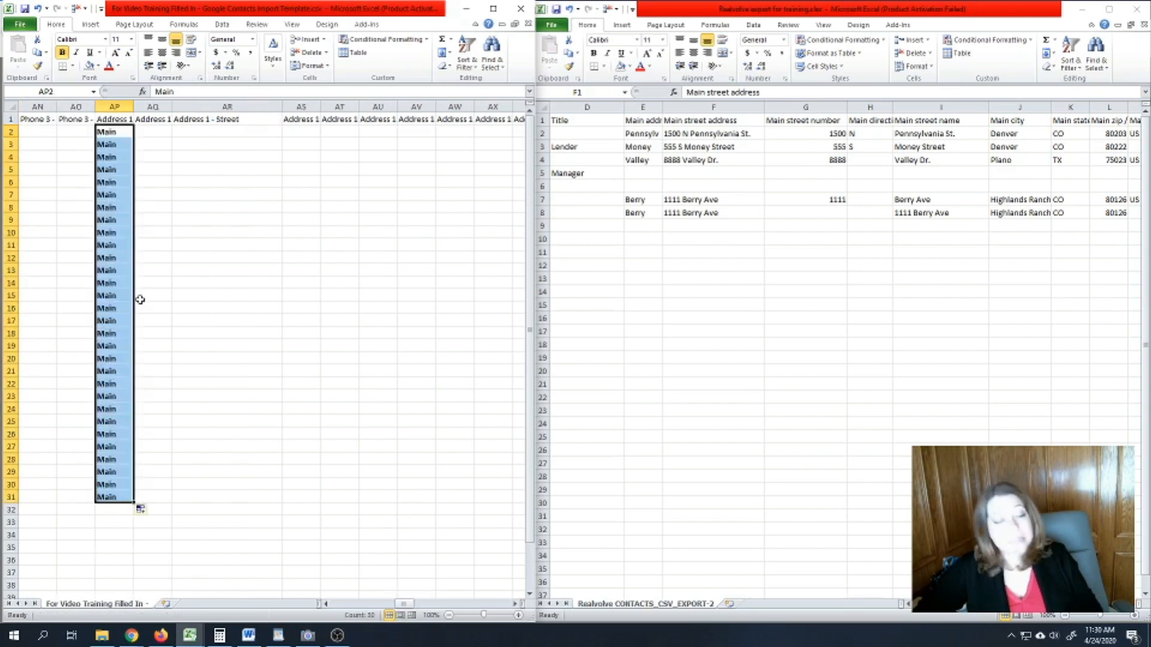
- Try 'Work' in AP9, then change it back to 'Main'
{"action": "left_click", "coordinate": [109, 211]}
{"action": "left_click", "coordinate": [108, 220]}
{"action": "type", "text": "Work"}
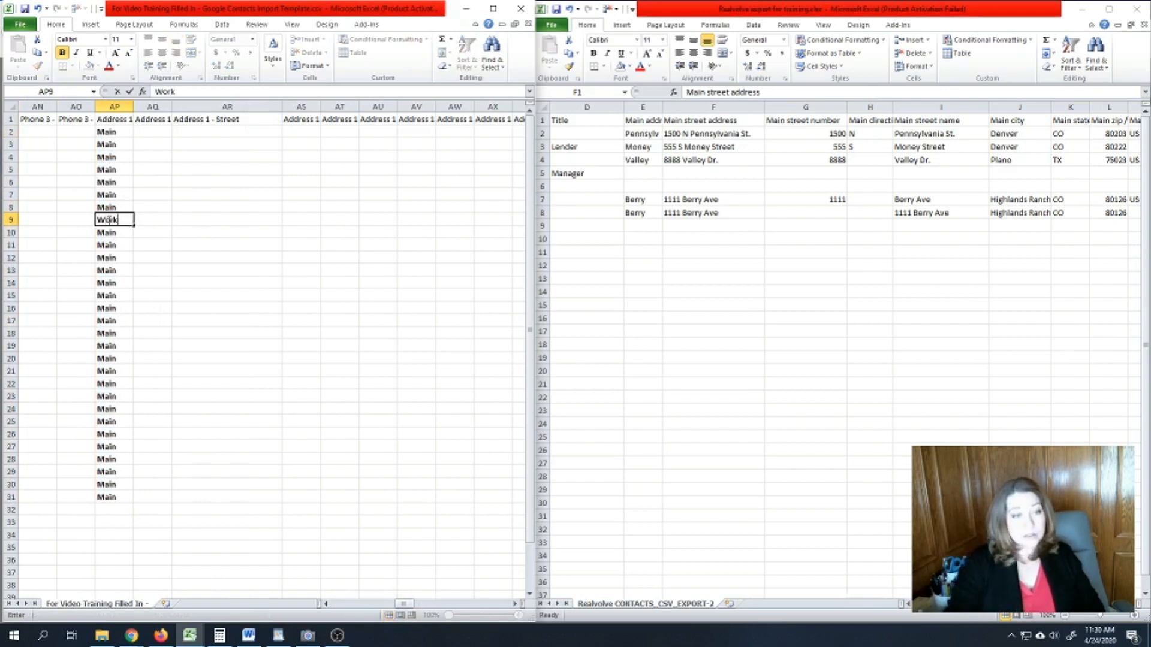
{"action": "key", "text": "Tab"}
{"action": "left_click", "coordinate": [108, 220]}
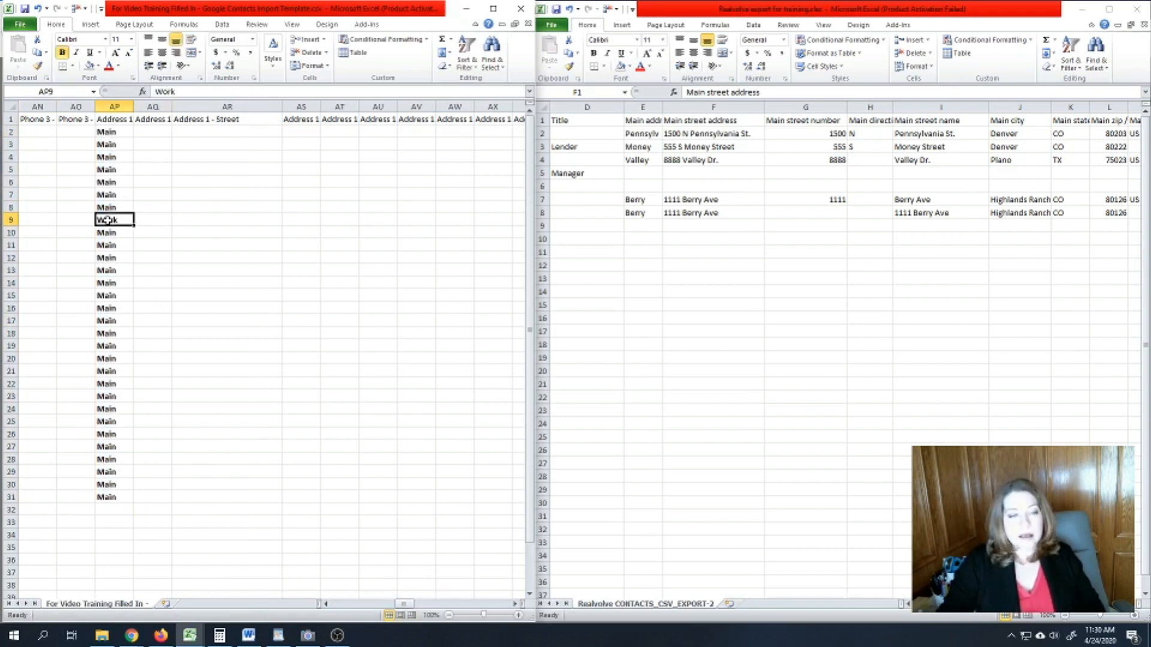
{"action": "type", "text": "Main"}
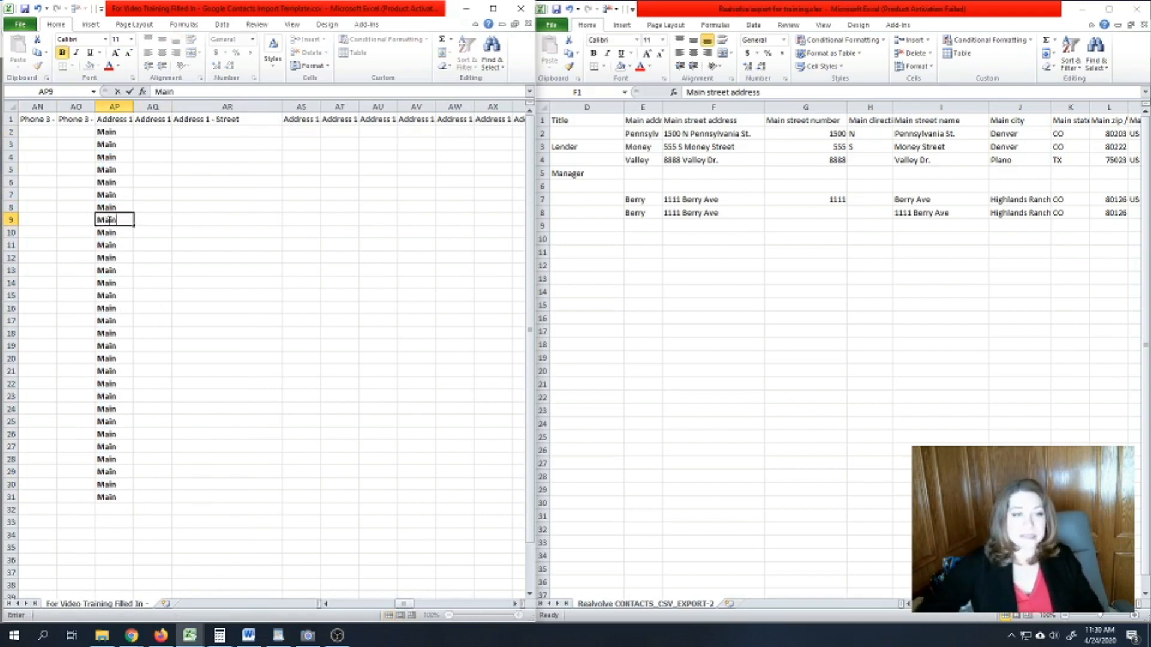
{"action": "left_click", "coordinate": [166, 230]}
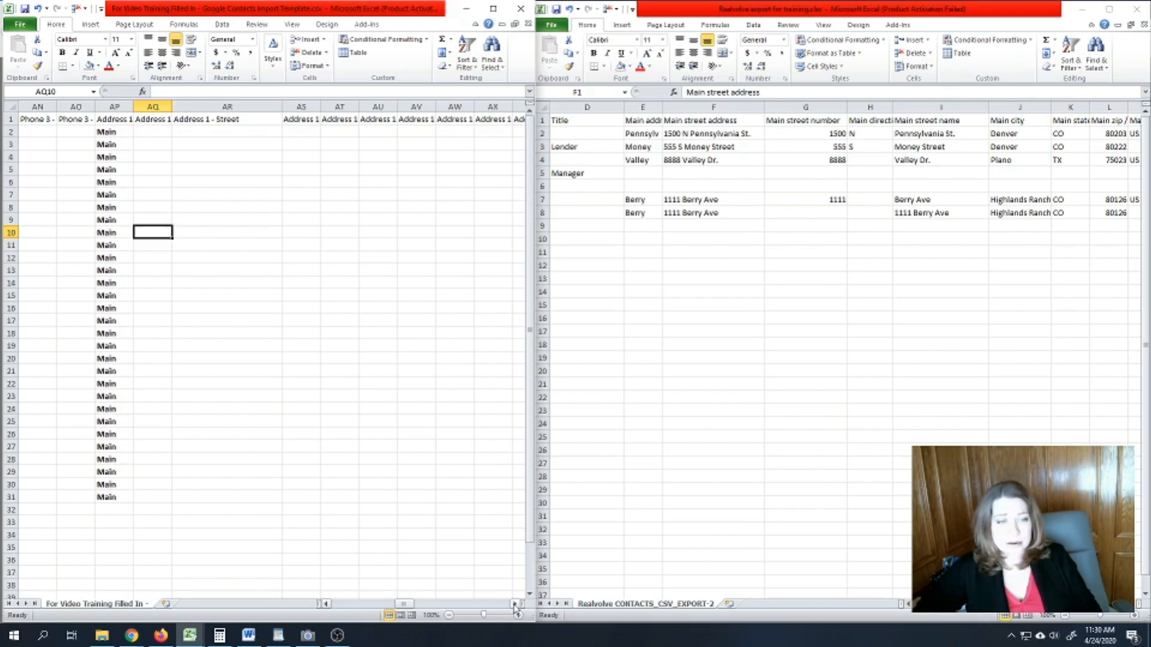
- Fill 'WORK' into Address 2 - Type from AY2 down to row 32
{"action": "left_click", "coordinate": [514, 604]}
{"action": "left_click", "coordinate": [514, 603]}
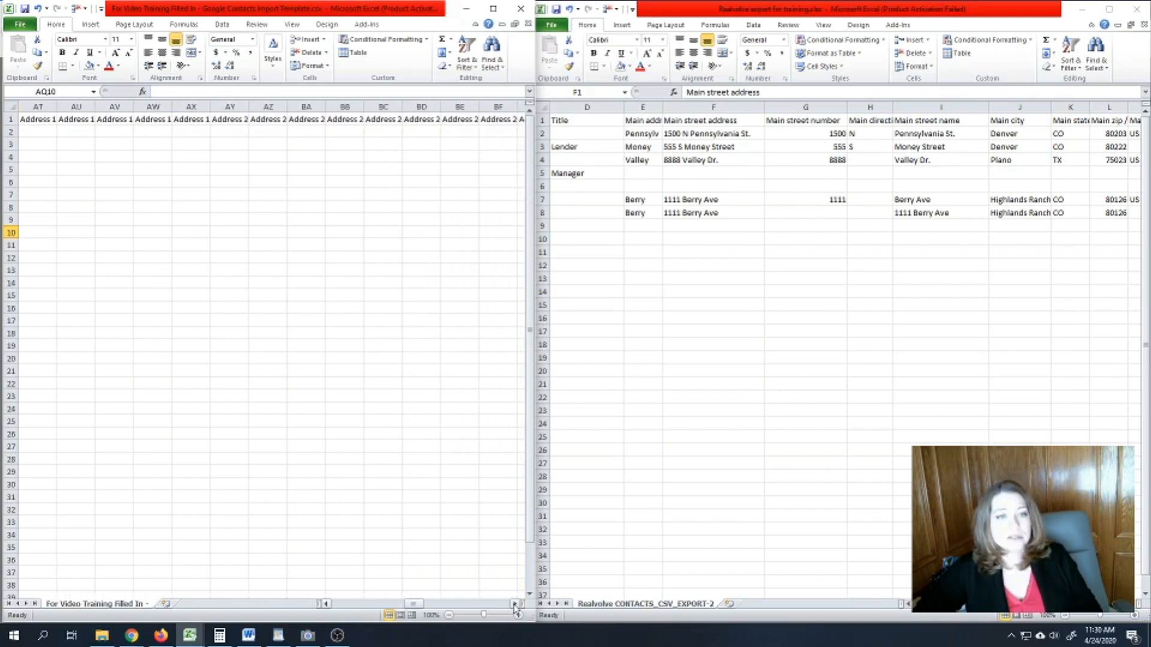
{"action": "left_click", "coordinate": [219, 119]}
{"action": "left_click", "coordinate": [241, 133]}
{"action": "type", "text": "WOR"}
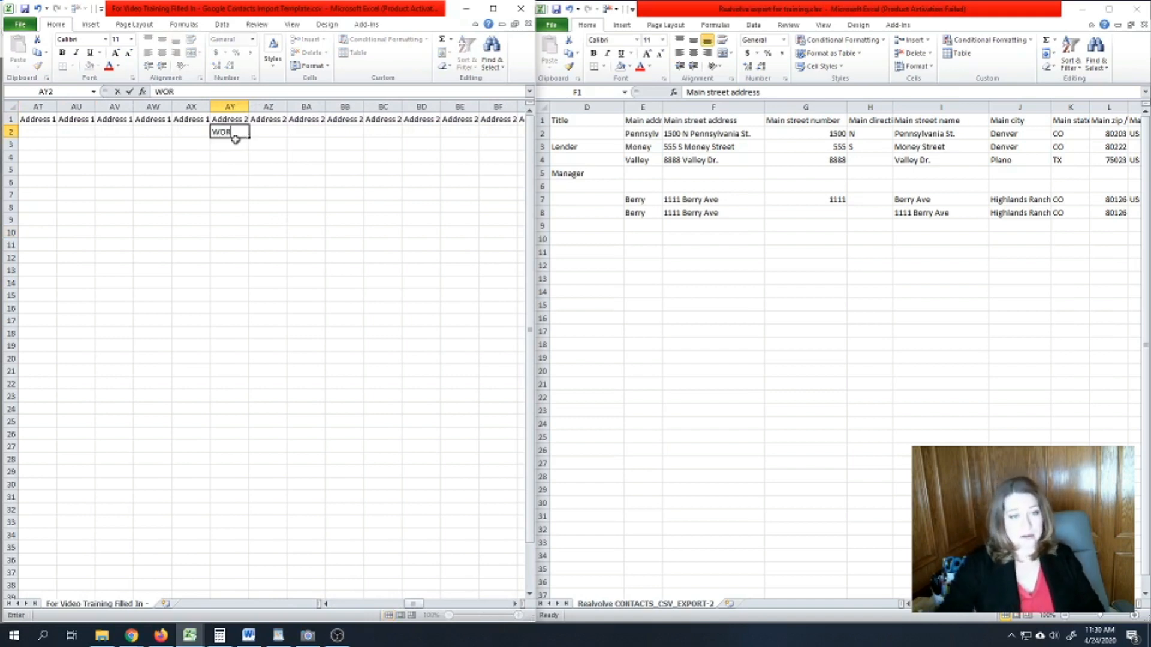
{"action": "type", "text": "K"}
{"action": "key", "text": "Return"}
{"action": "left_click", "coordinate": [246, 133]}
{"action": "left_click_drag", "start_coordinate": [248, 137], "coordinate": [234, 510]}
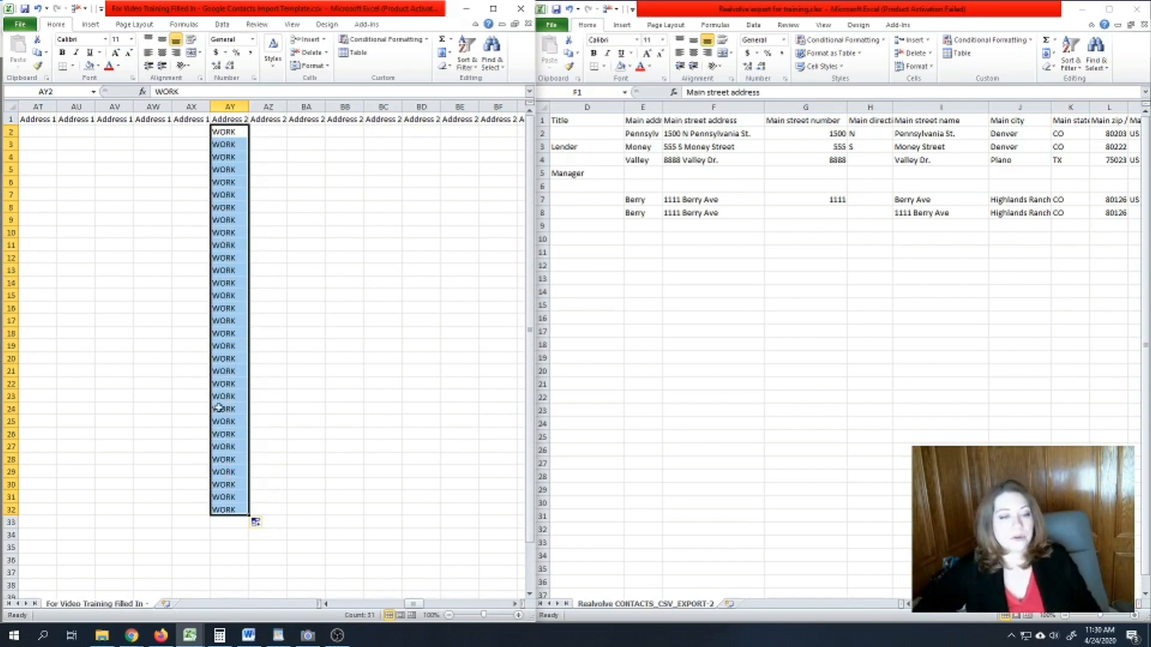
{"action": "left_click", "coordinate": [264, 371]}
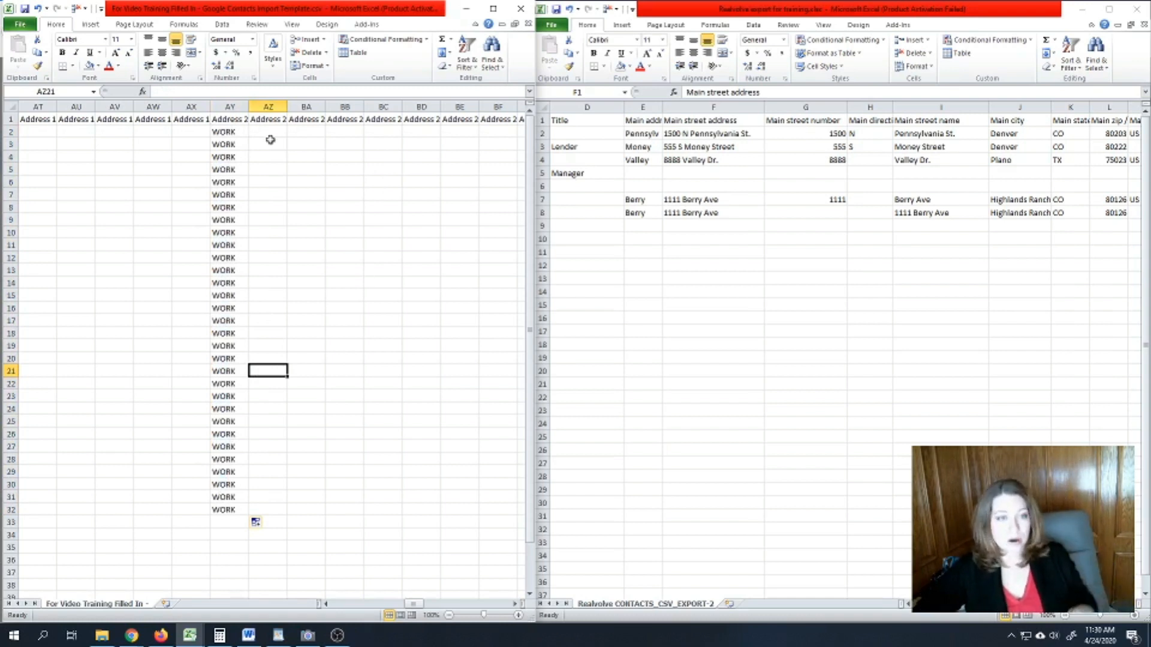
{"action": "left_click", "coordinate": [237, 118]}
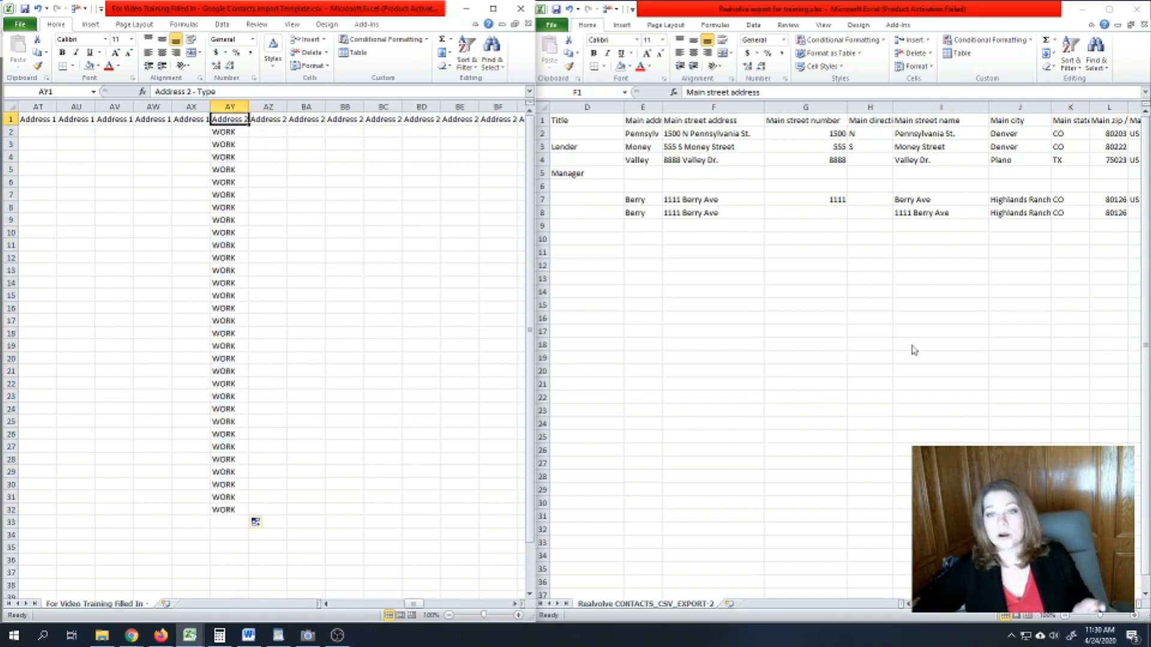
- Copy the export's Work street address column and paste it into template cell AZ2
{"action": "scroll", "coordinate": [839, 300], "scroll_direction": "right", "scroll_amount": 5}
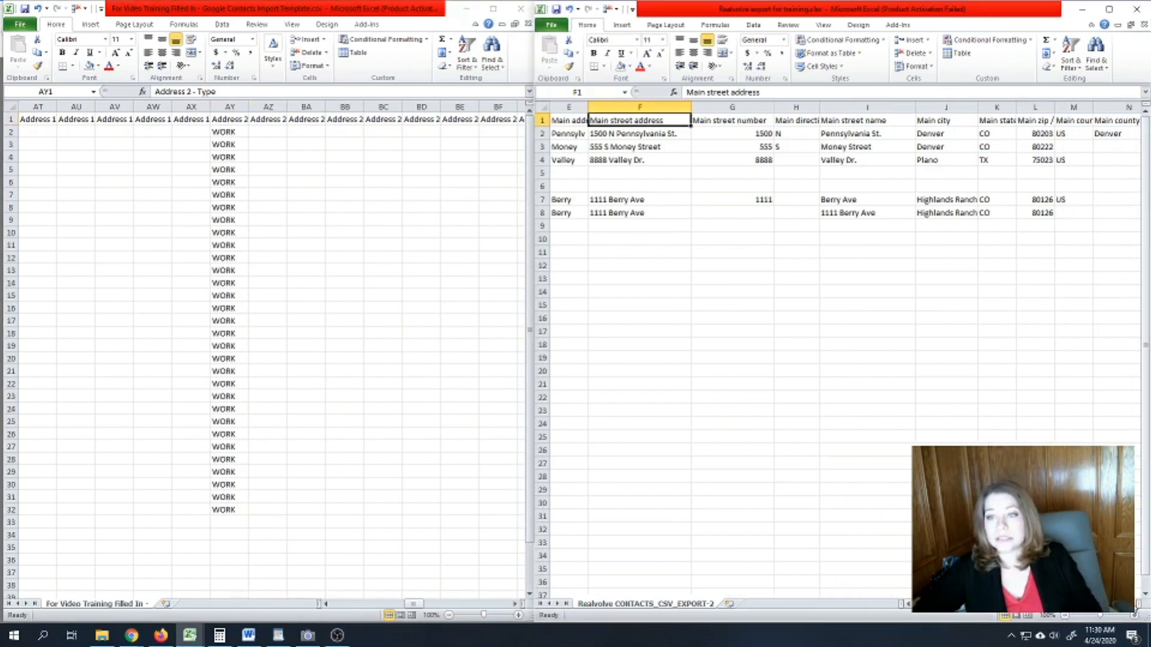
{"action": "scroll", "coordinate": [843, 175], "scroll_direction": "right", "scroll_amount": 3}
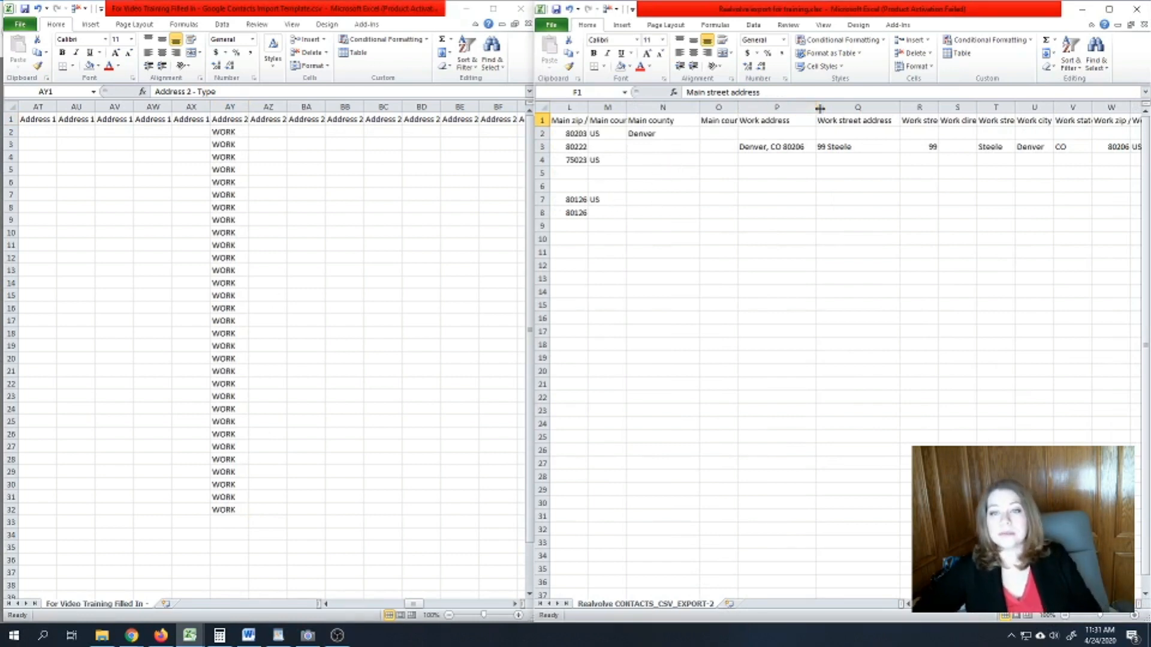
{"action": "left_click_drag", "start_coordinate": [780, 120], "coordinate": [854, 235]}
{"action": "key", "text": "ctrl+c"}
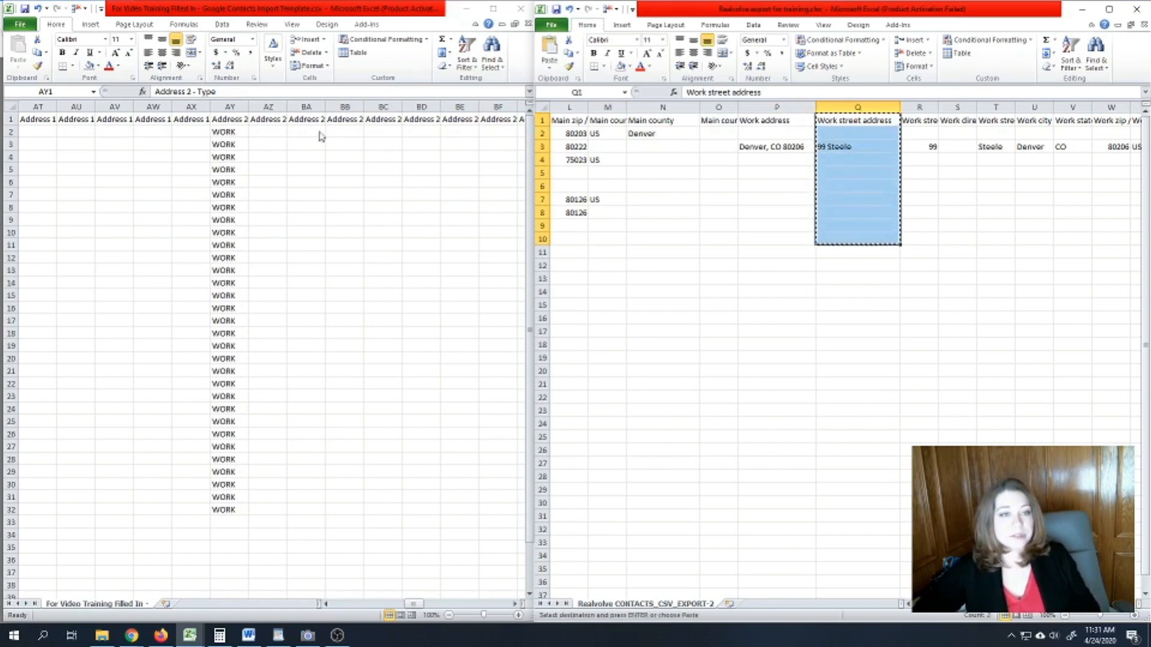
{"action": "left_click", "coordinate": [226, 120]}
{"action": "left_click", "coordinate": [266, 131]}
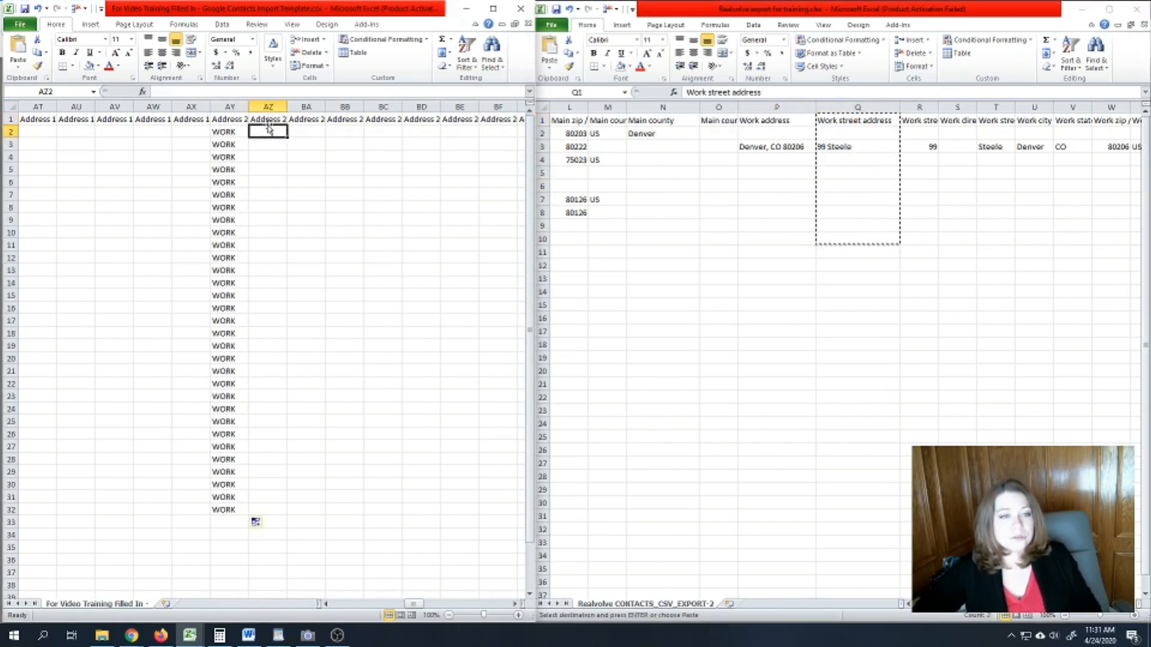
{"action": "key", "text": "ctrl+v"}
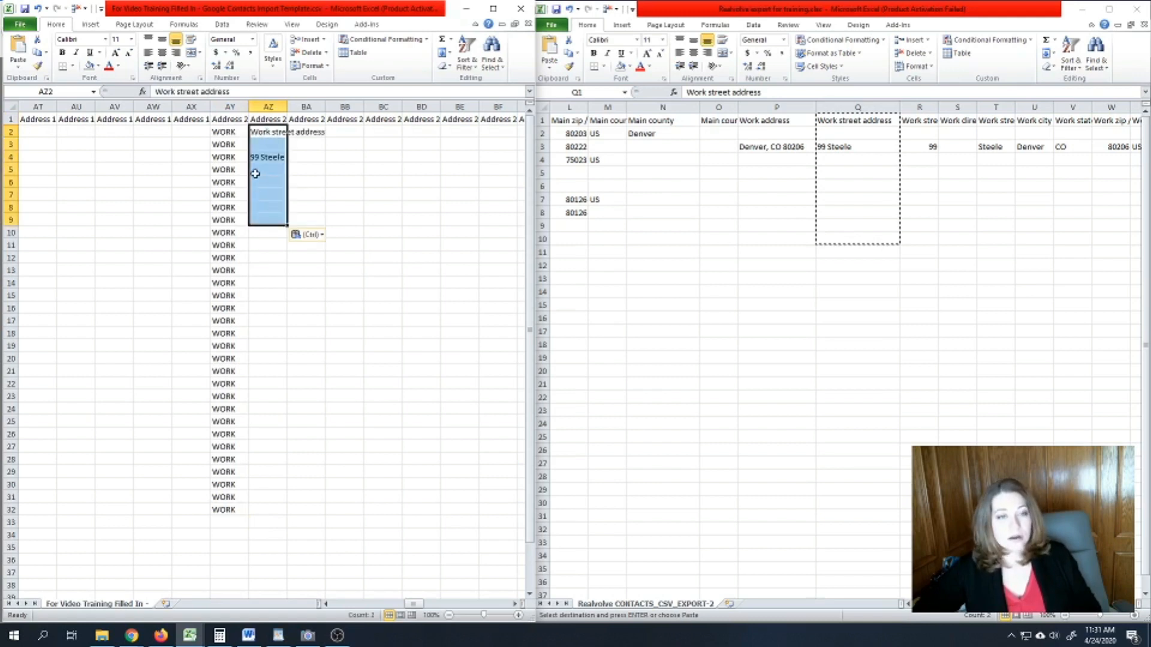
{"action": "left_click", "coordinate": [255, 173]}
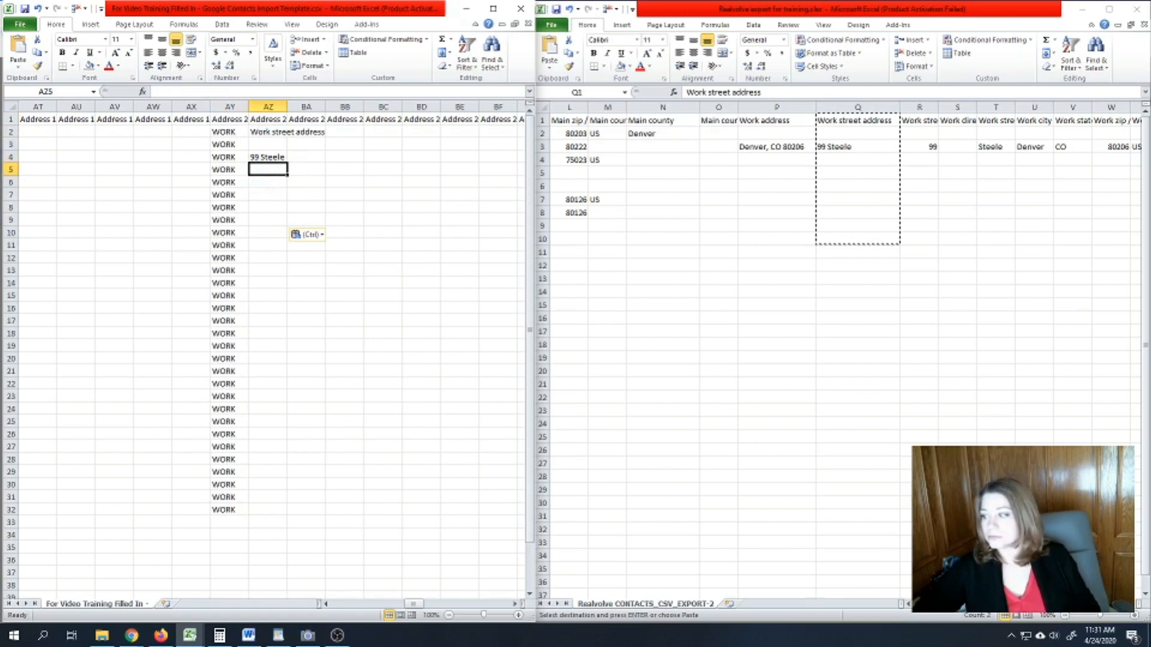
- Check the pasted addresses, including the empty cells AZ7 to AZ20
{"action": "key", "text": "alt+Tab"}
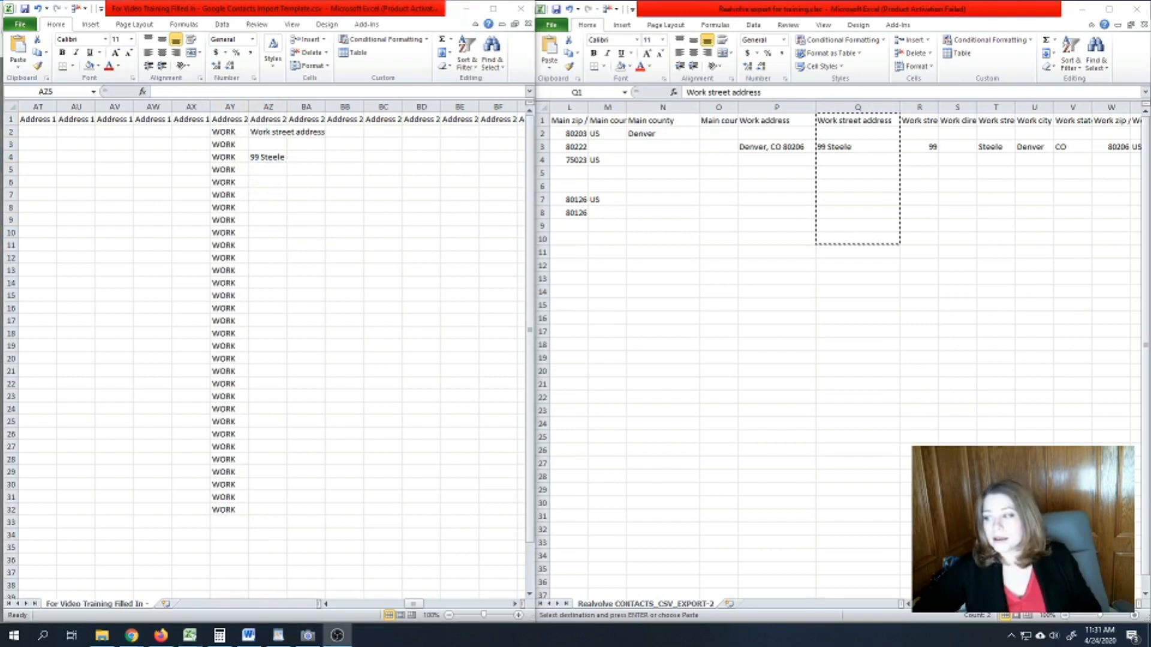
{"action": "left_click", "coordinate": [229, 207]}
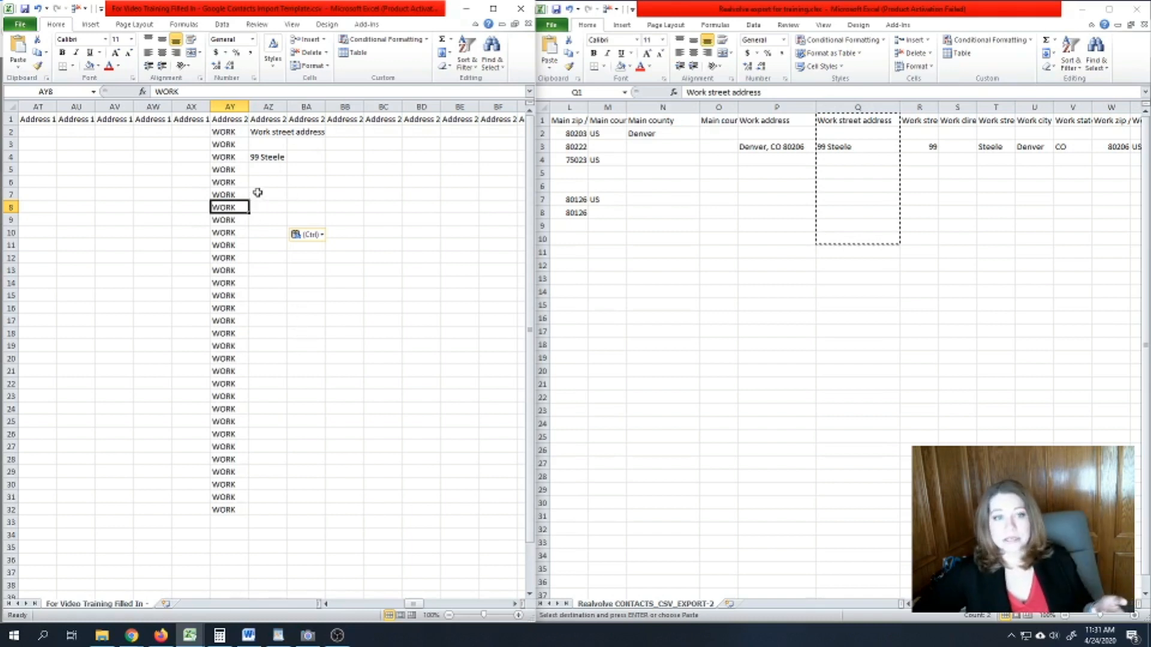
{"action": "left_click_drag", "start_coordinate": [259, 194], "coordinate": [272, 358]}
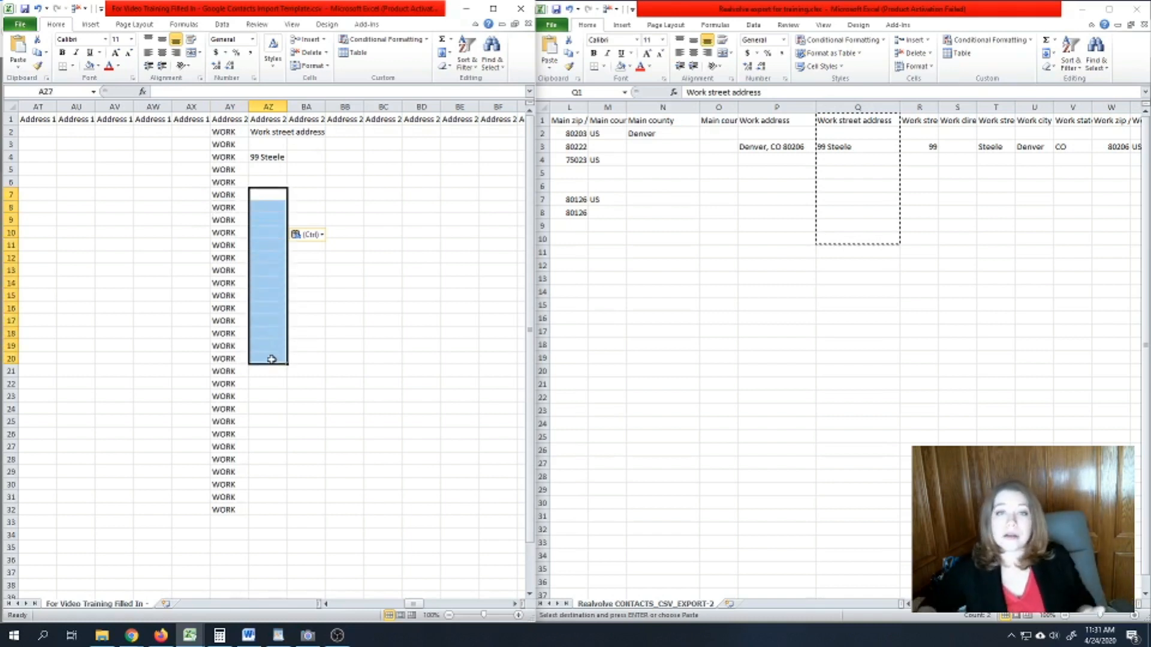
{"action": "left_click", "coordinate": [216, 258]}
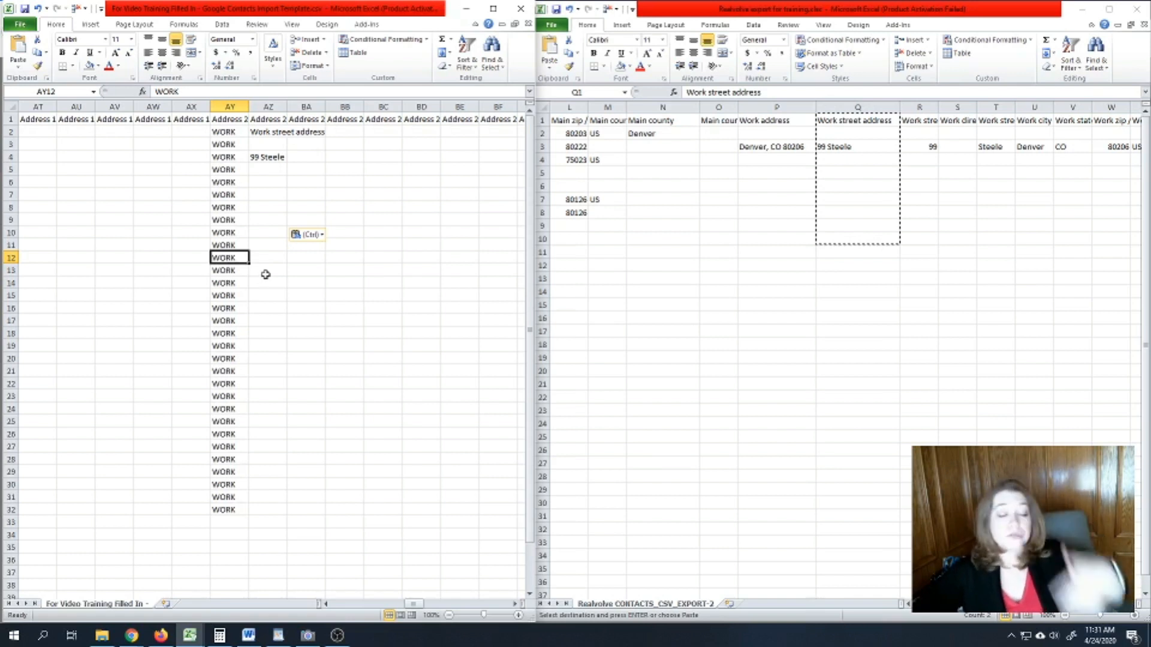
{"action": "left_click", "coordinate": [389, 408]}
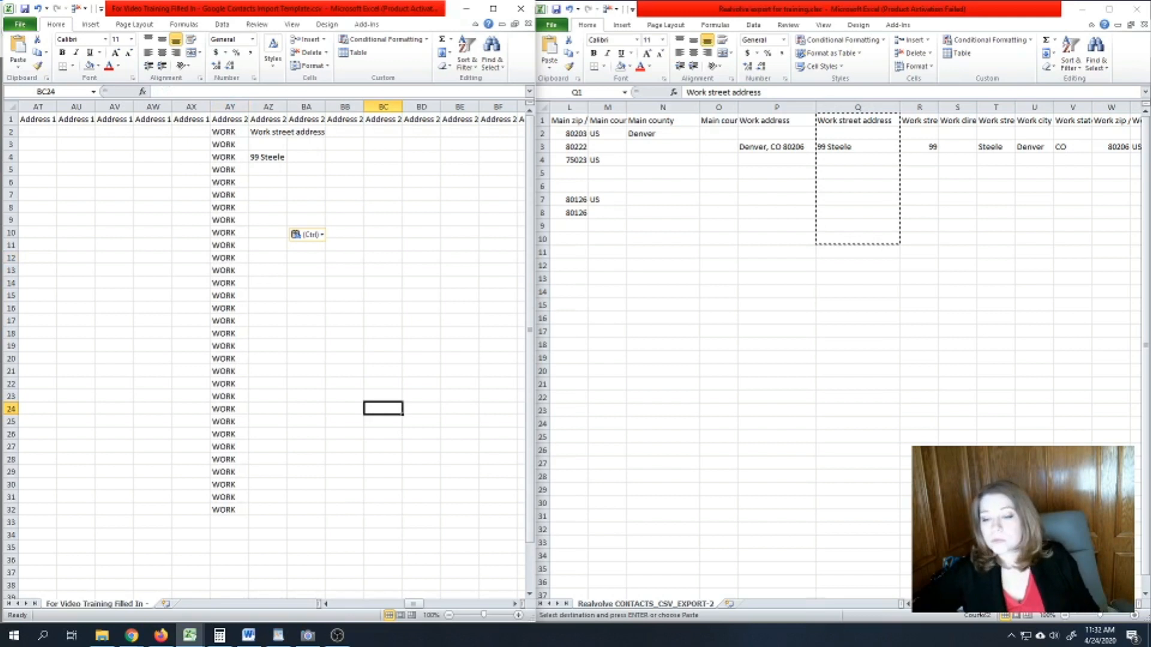
{"action": "key", "text": "alt+Tab"}
- Scroll the export to its work email and phone columns and the template to Relation
{"action": "scroll", "coordinate": [839, 360], "scroll_direction": "right", "scroll_amount": 5}
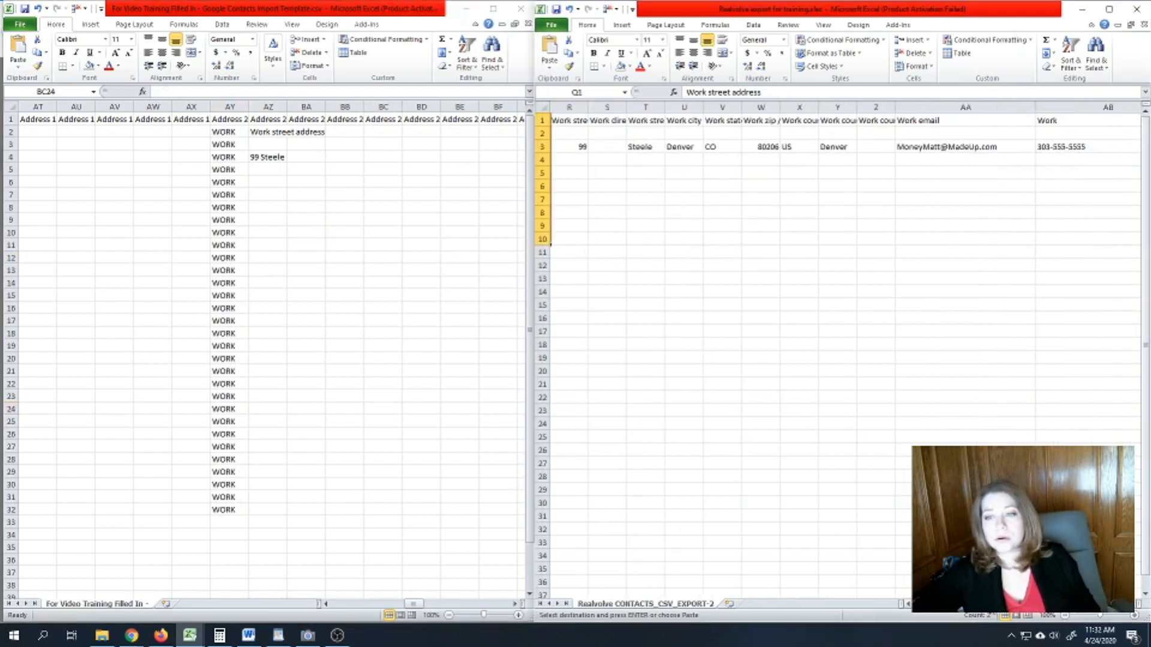
{"action": "scroll", "coordinate": [580, 502], "scroll_direction": "right", "scroll_amount": 1}
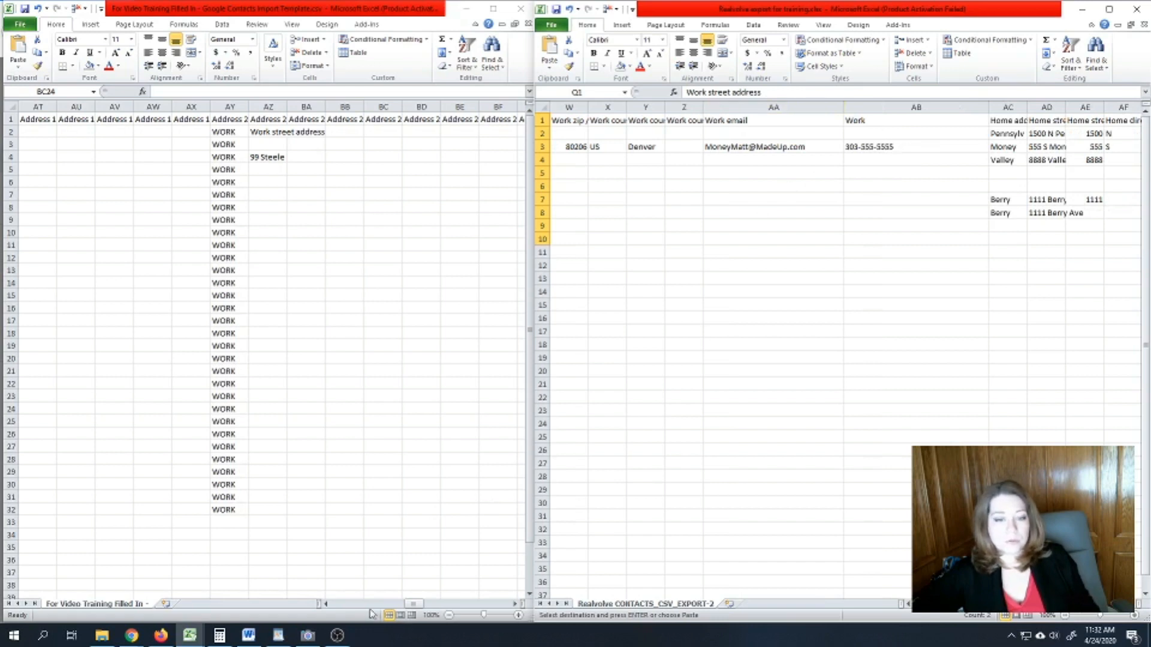
{"action": "left_click", "coordinate": [414, 605]}
{"action": "left_click_drag", "start_coordinate": [413, 604], "coordinate": [457, 606]}
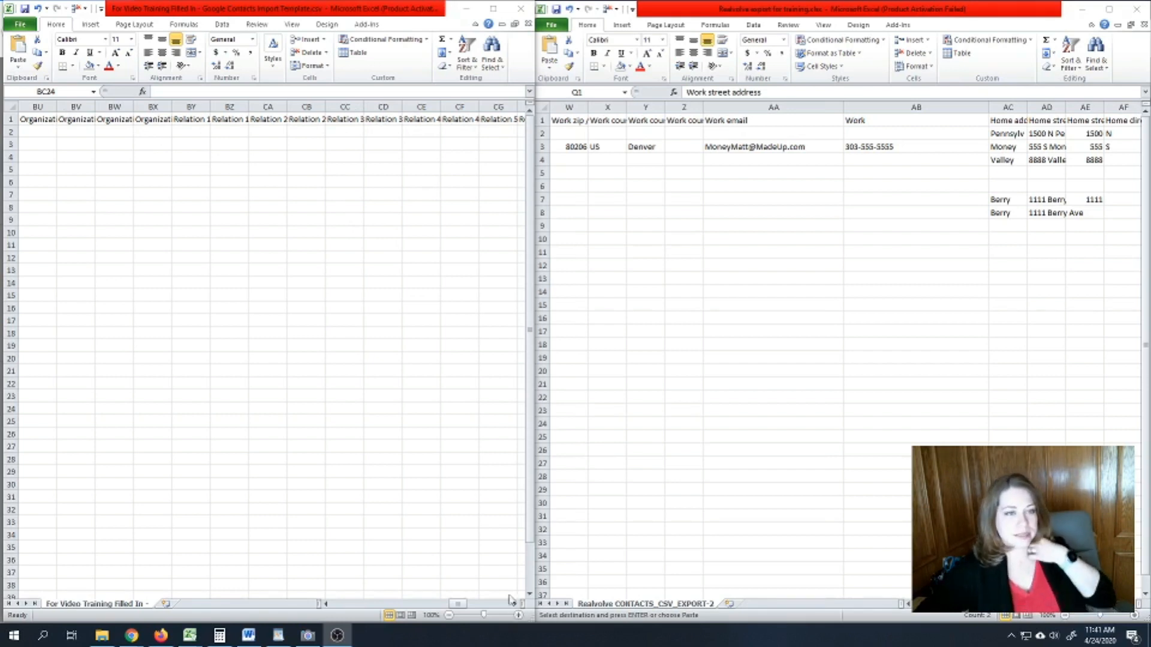
{"action": "left_click", "coordinate": [196, 117]}
{"action": "left_click", "coordinate": [196, 118]}
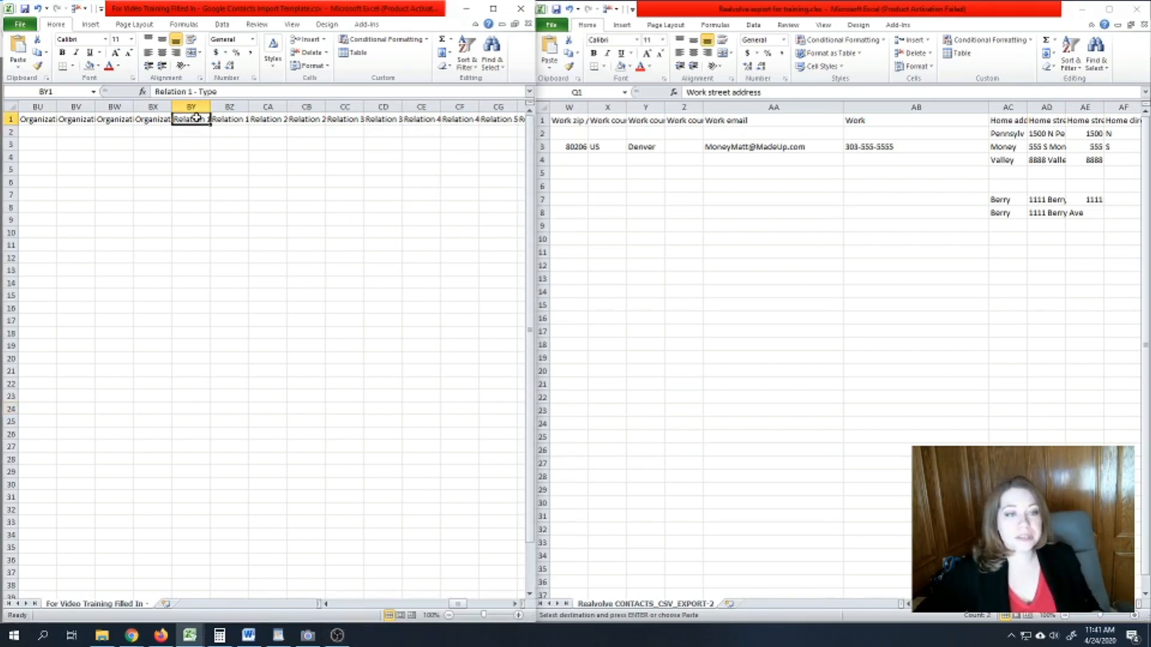
{"action": "left_click", "coordinate": [517, 605]}
{"action": "left_click", "coordinate": [517, 604]}
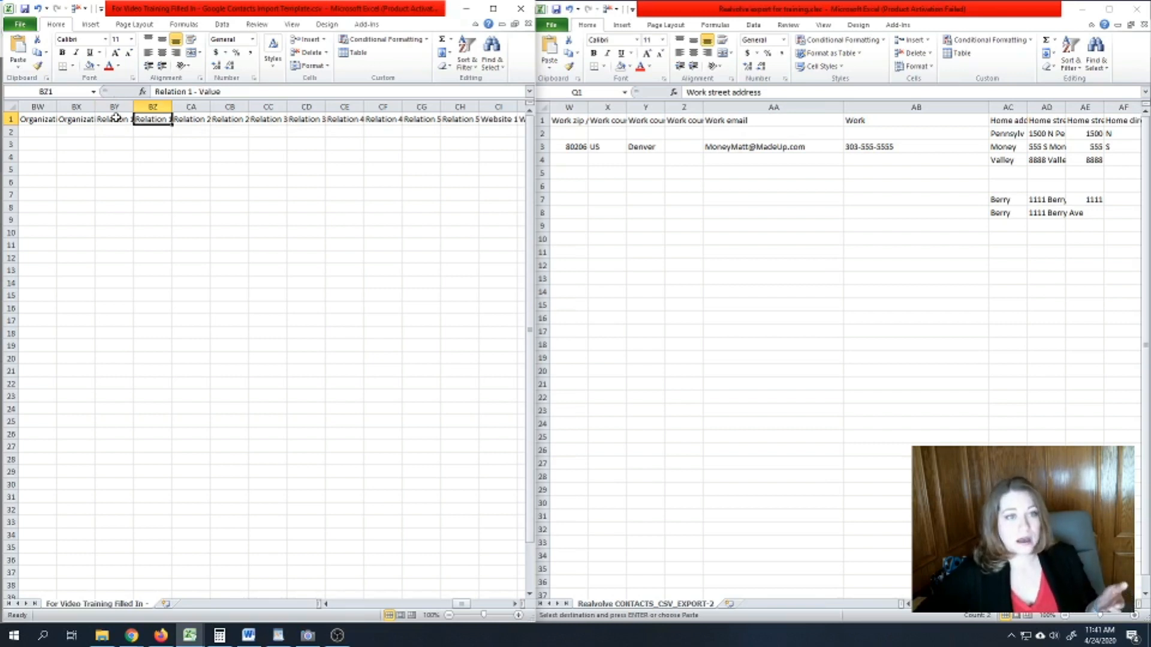
{"action": "left_click", "coordinate": [144, 120]}
{"action": "left_click", "coordinate": [192, 120]}
{"action": "left_click", "coordinate": [220, 119]}
{"action": "left_click", "coordinate": [123, 124]}
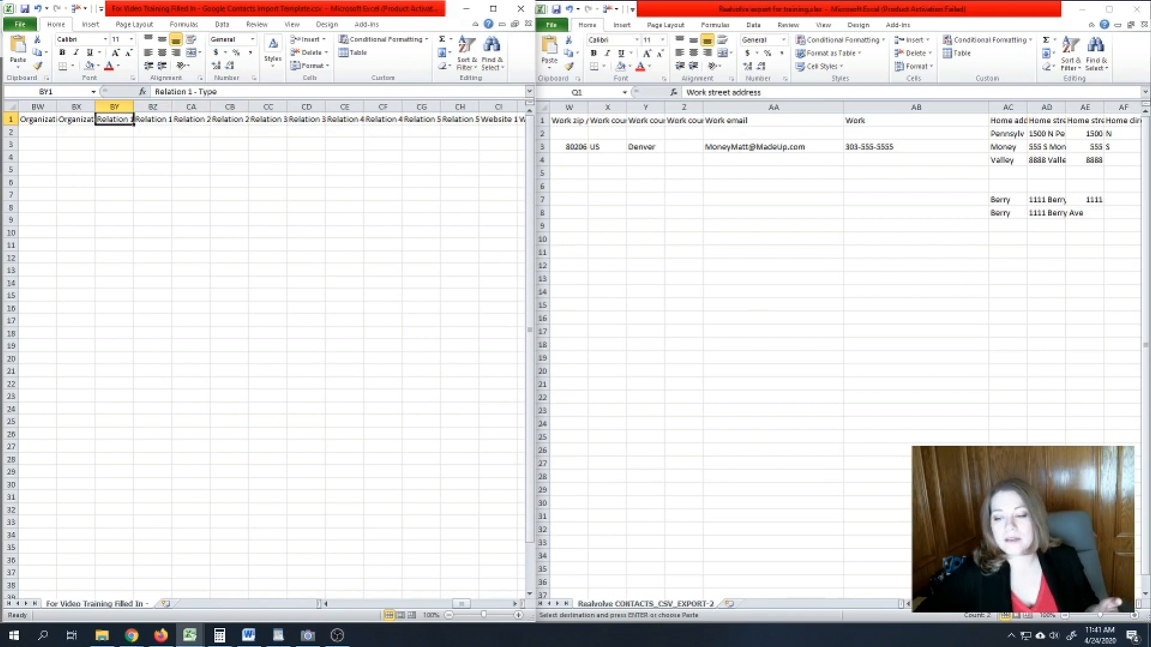
{"action": "scroll", "coordinate": [840, 348], "scroll_direction": "right", "scroll_amount": 6}
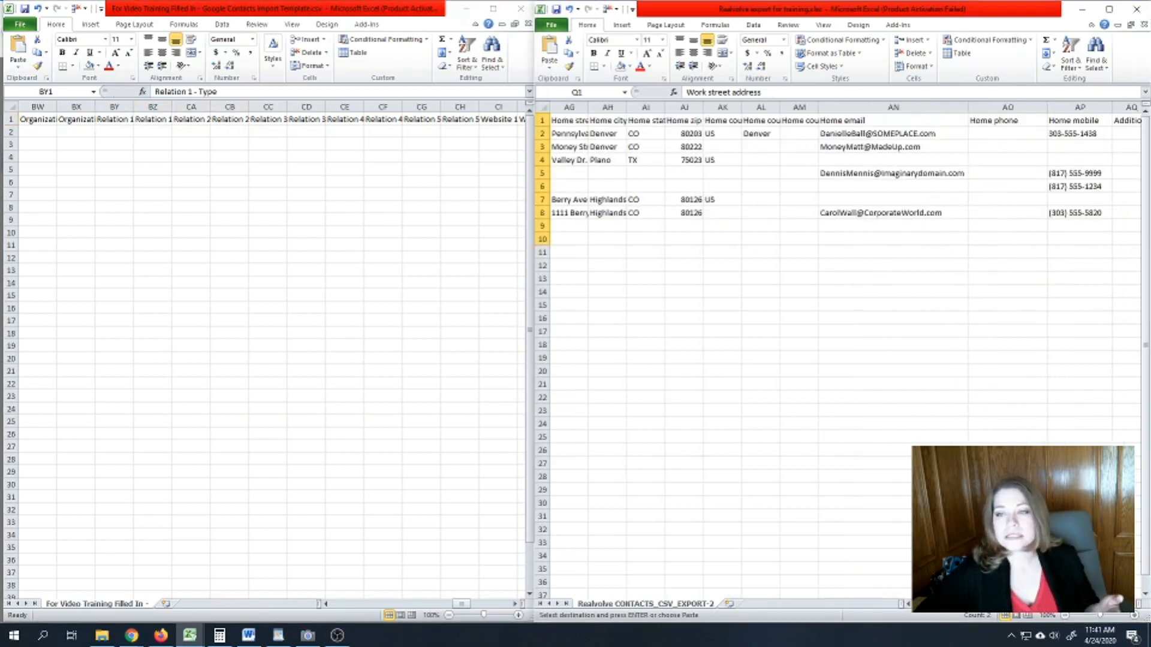
{"action": "scroll", "coordinate": [840, 348], "scroll_direction": "right", "scroll_amount": 6}
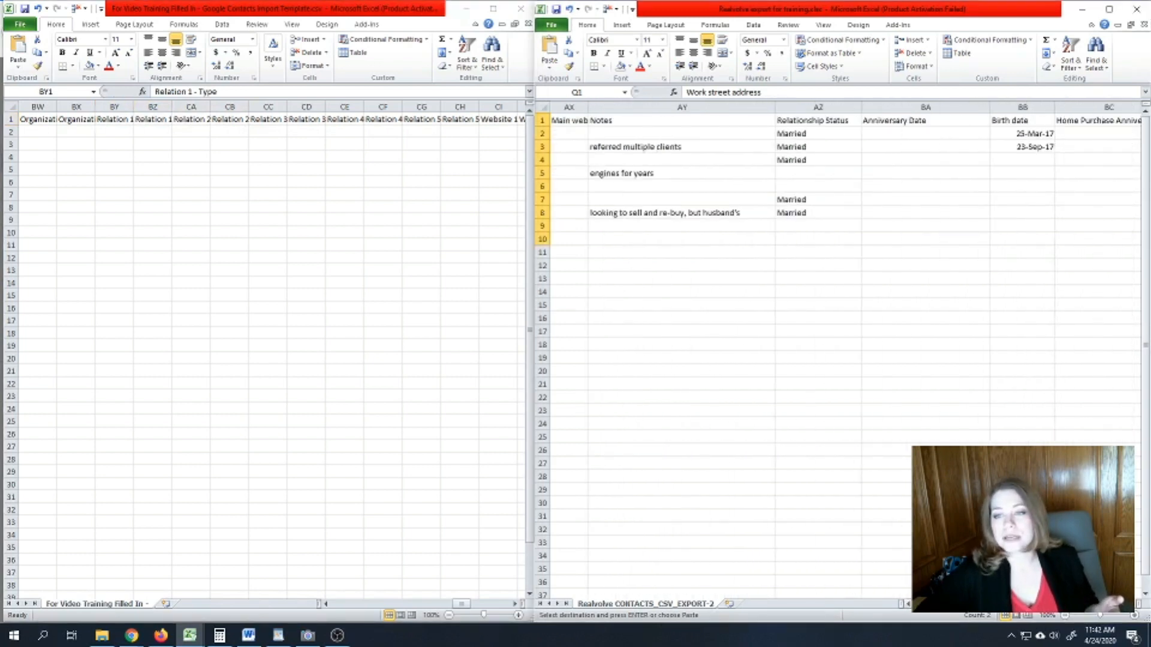
{"action": "scroll", "coordinate": [840, 348], "scroll_direction": "right", "scroll_amount": 4}
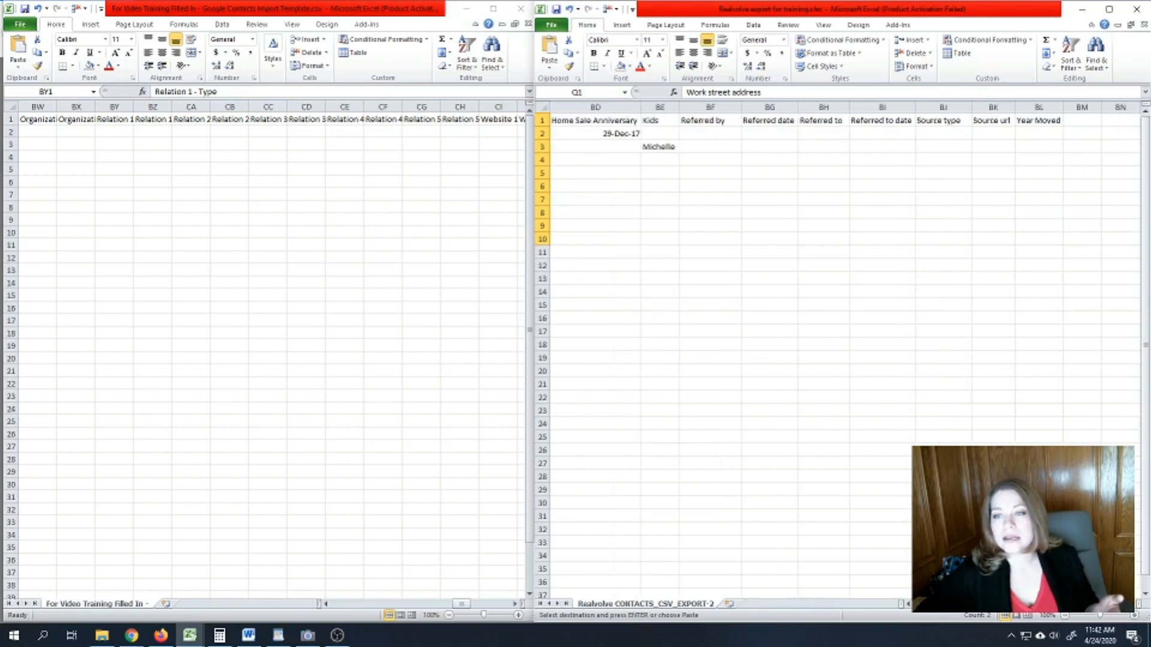
{"action": "scroll", "coordinate": [839, 348], "scroll_direction": "left", "scroll_amount": 4}
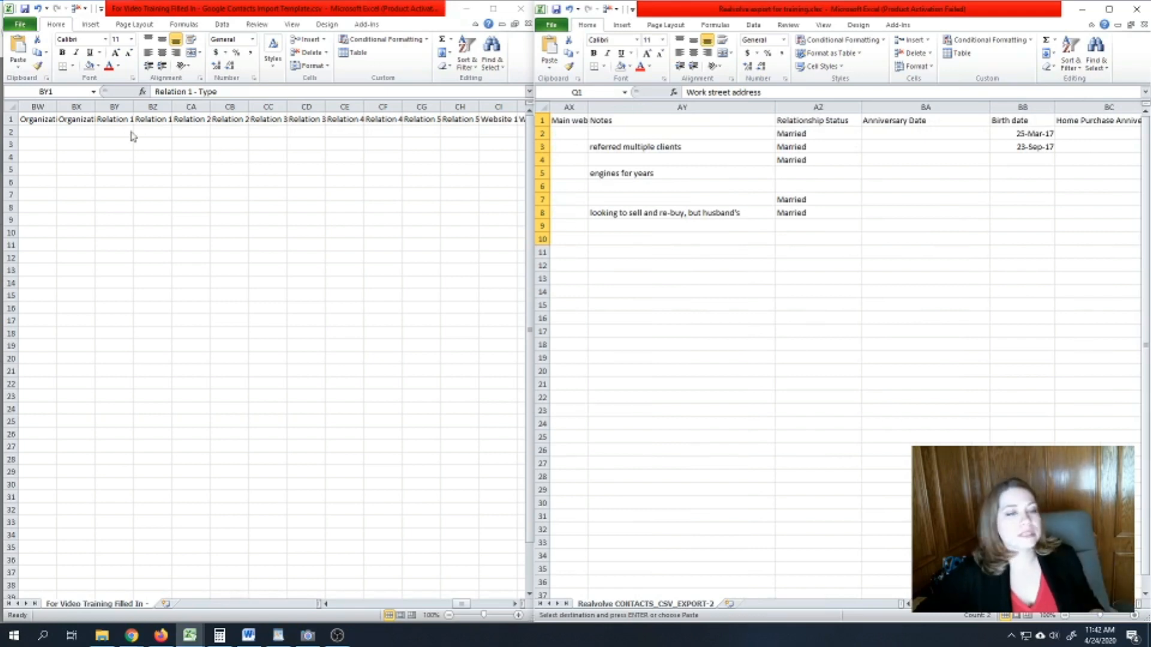
{"action": "left_click", "coordinate": [907, 604]}
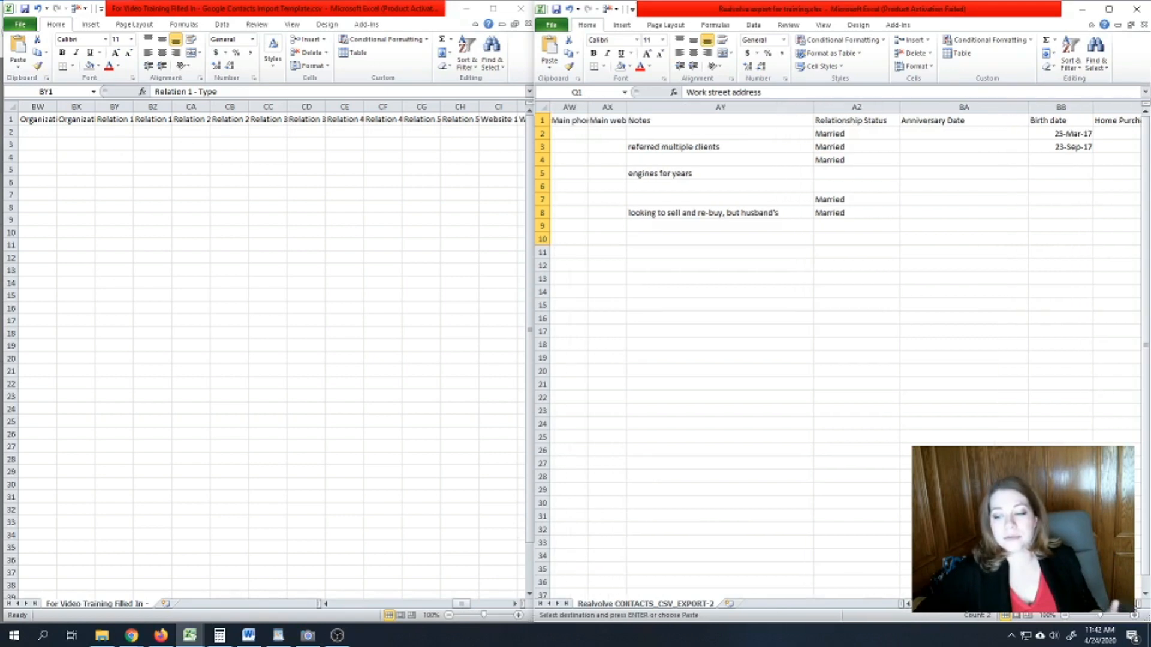
{"action": "left_click", "coordinate": [1138, 604]}
{"action": "left_click", "coordinate": [819, 199]}
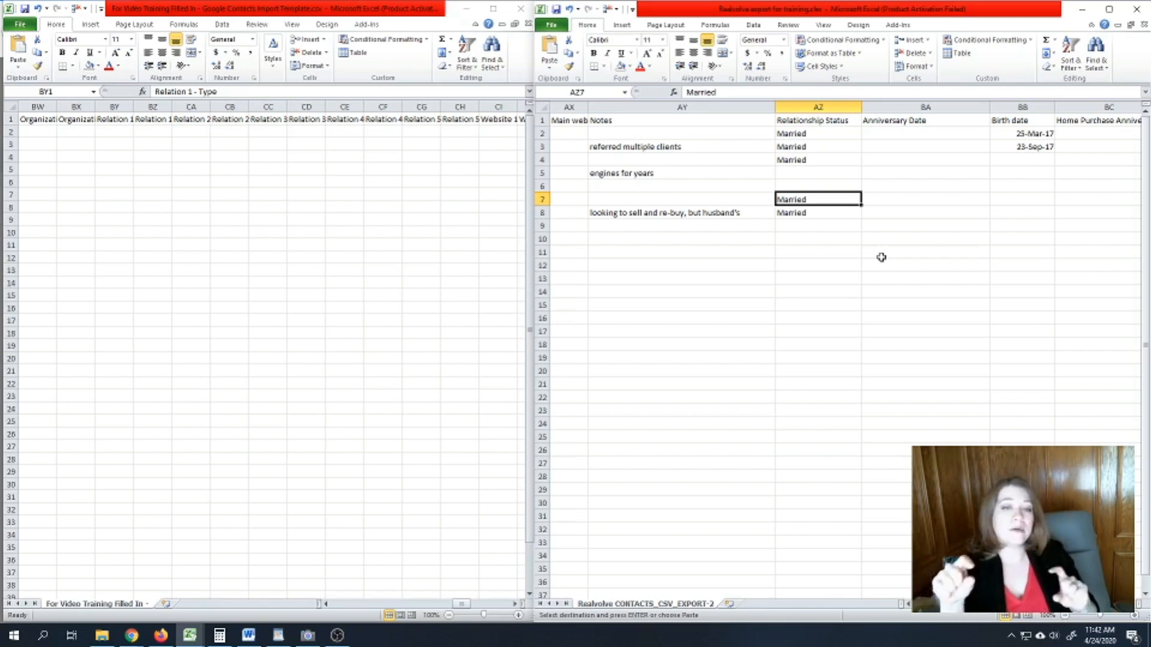
{"action": "left_click", "coordinate": [916, 199]}
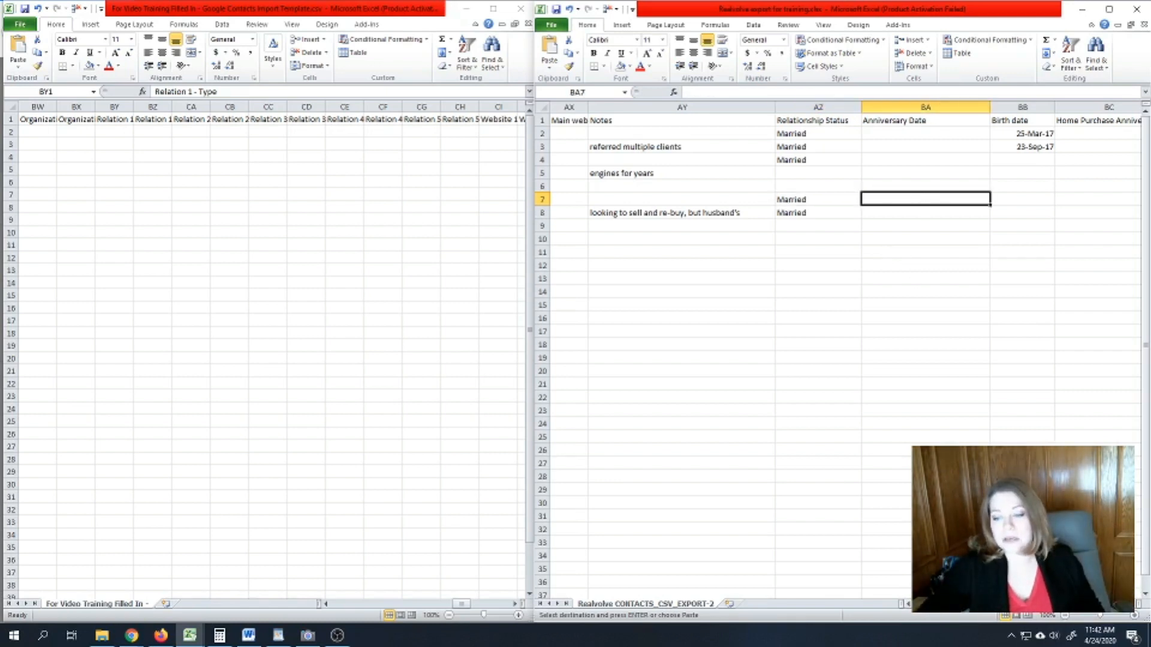
{"action": "scroll", "coordinate": [576, 190], "scroll_direction": "left", "scroll_amount": 15}
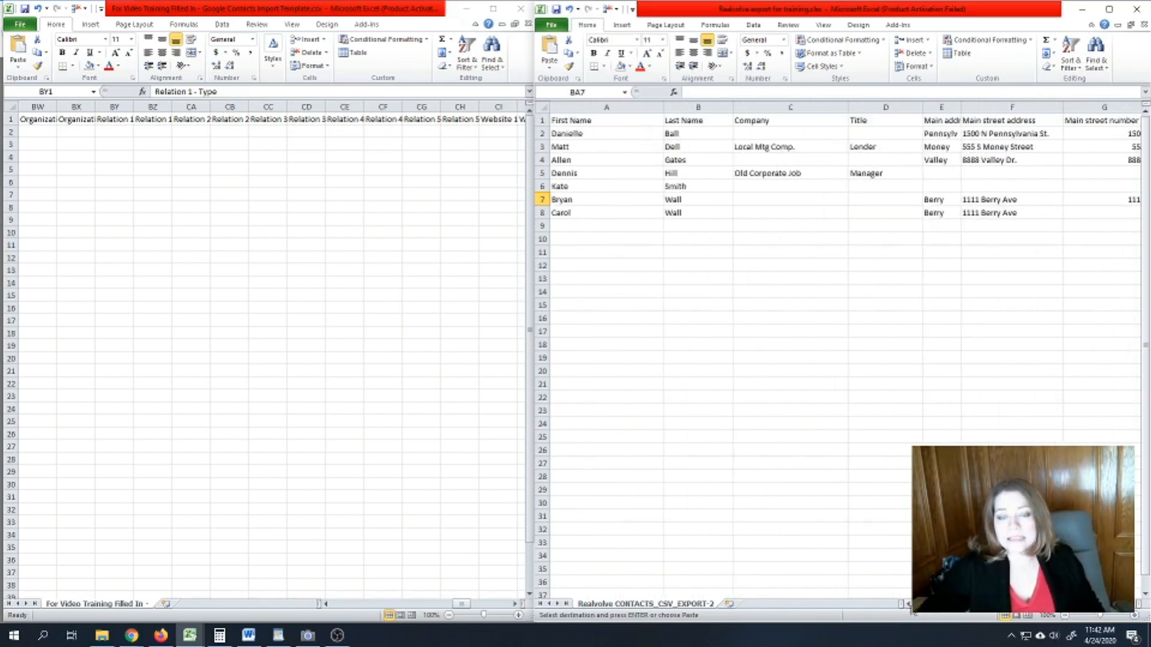
{"action": "left_click", "coordinate": [579, 200]}
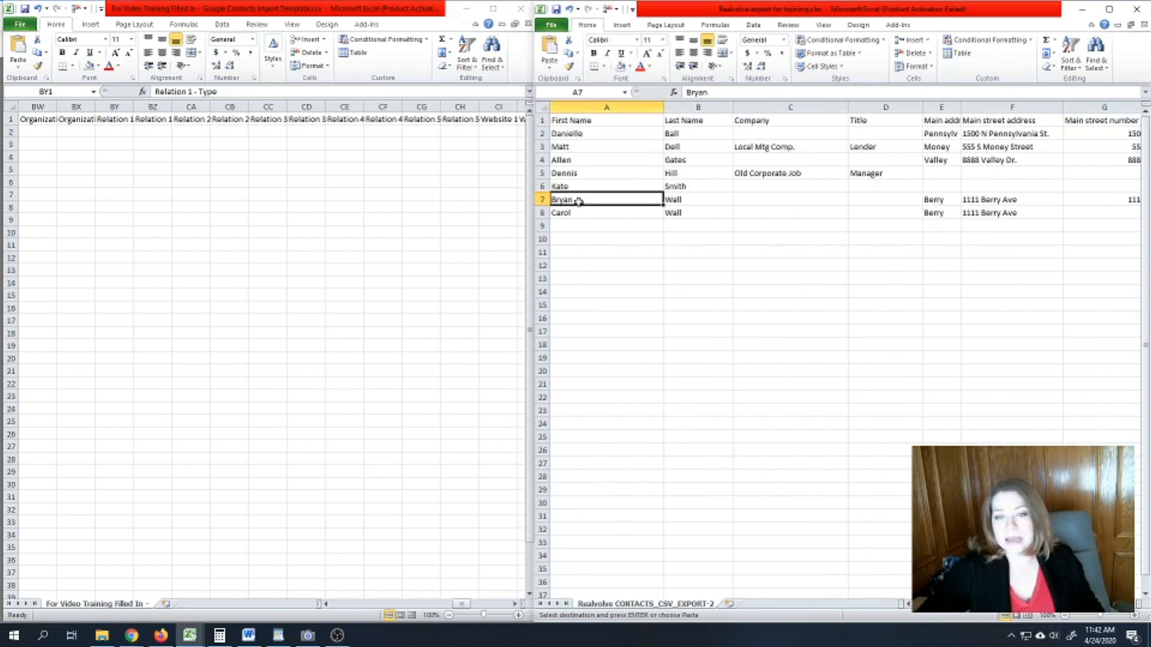
- Enter Spouse in BY2 and fill it down the Relation 1 - Type column to row 35
{"action": "scroll", "coordinate": [839, 299], "scroll_direction": "right", "scroll_amount": 15}
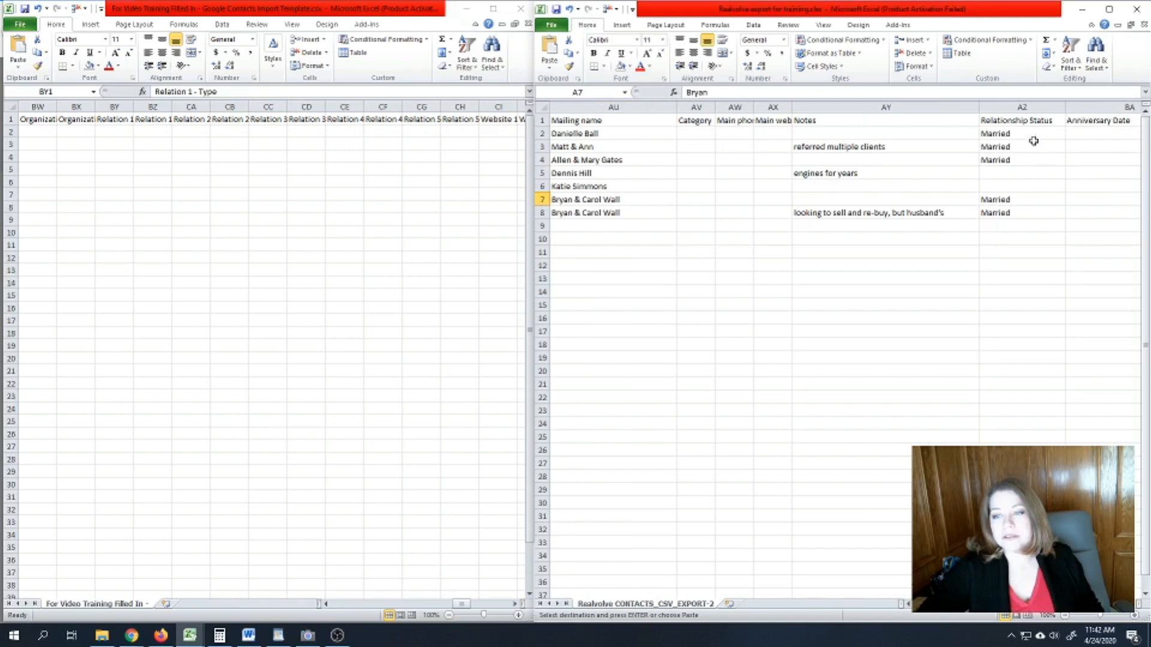
{"action": "left_click", "coordinate": [1018, 199]}
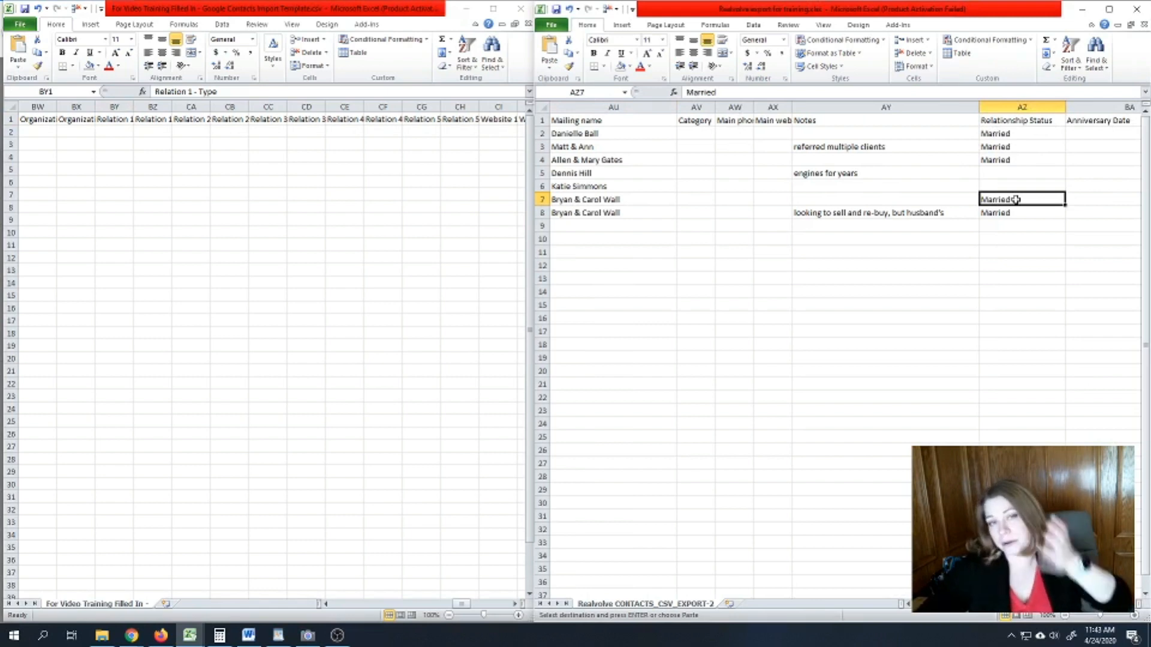
{"action": "left_click", "coordinate": [163, 164]}
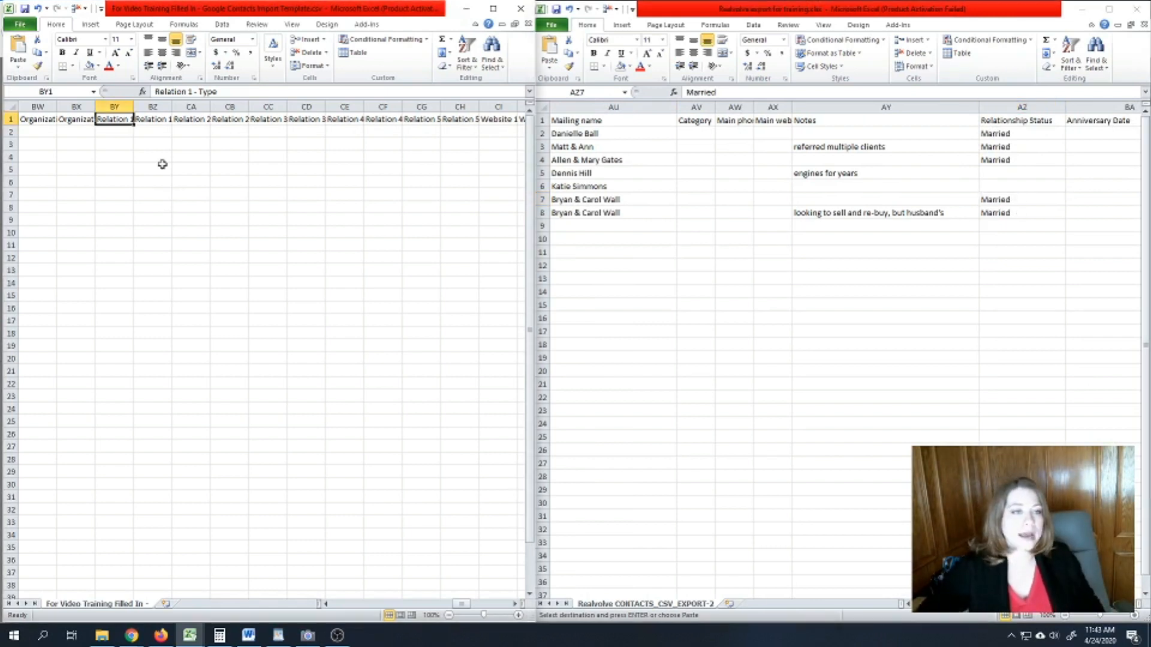
{"action": "left_click", "coordinate": [129, 132]}
{"action": "type", "text": "Spouse"}
{"action": "left_click", "coordinate": [133, 137]}
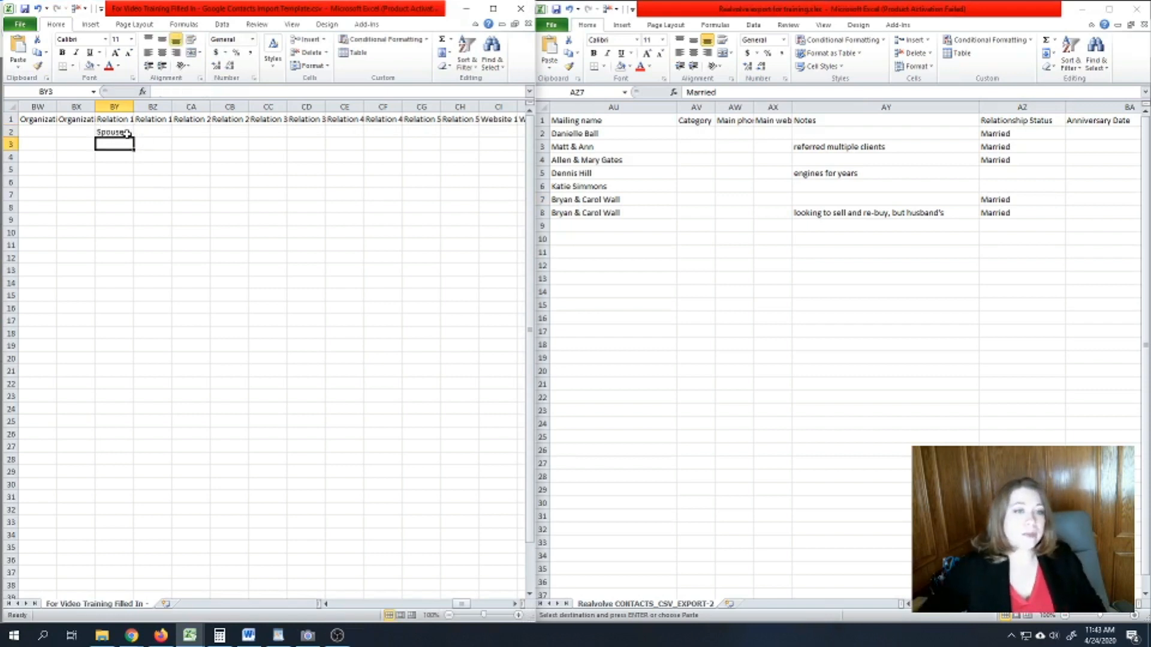
{"action": "left_click_drag", "start_coordinate": [136, 136], "coordinate": [136, 550]}
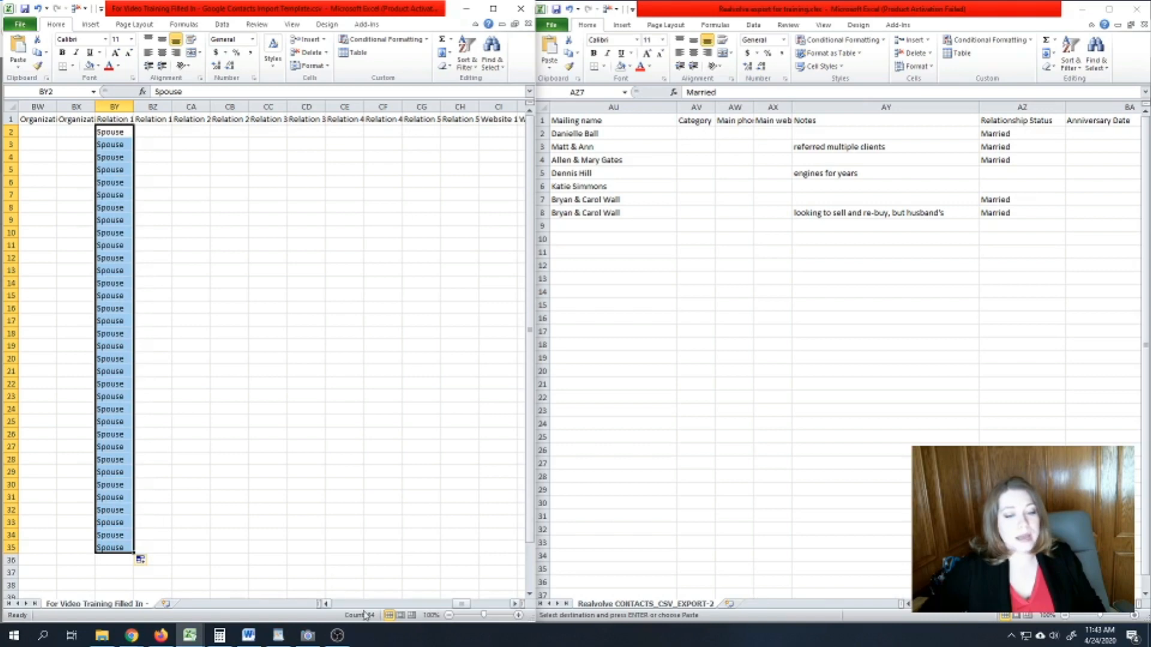
{"action": "mouse_move", "coordinate": [459, 608]}
{"action": "left_mouse_down"}
{"action": "mouse_move", "coordinate": [314, 612]}
{"action": "mouse_move", "coordinate": [457, 603]}
{"action": "left_mouse_up"}
- Enter the two spouses' full names in cells BZ8 and BZ9 under Relation 1 - Value
{"action": "left_click", "coordinate": [7, 204]}
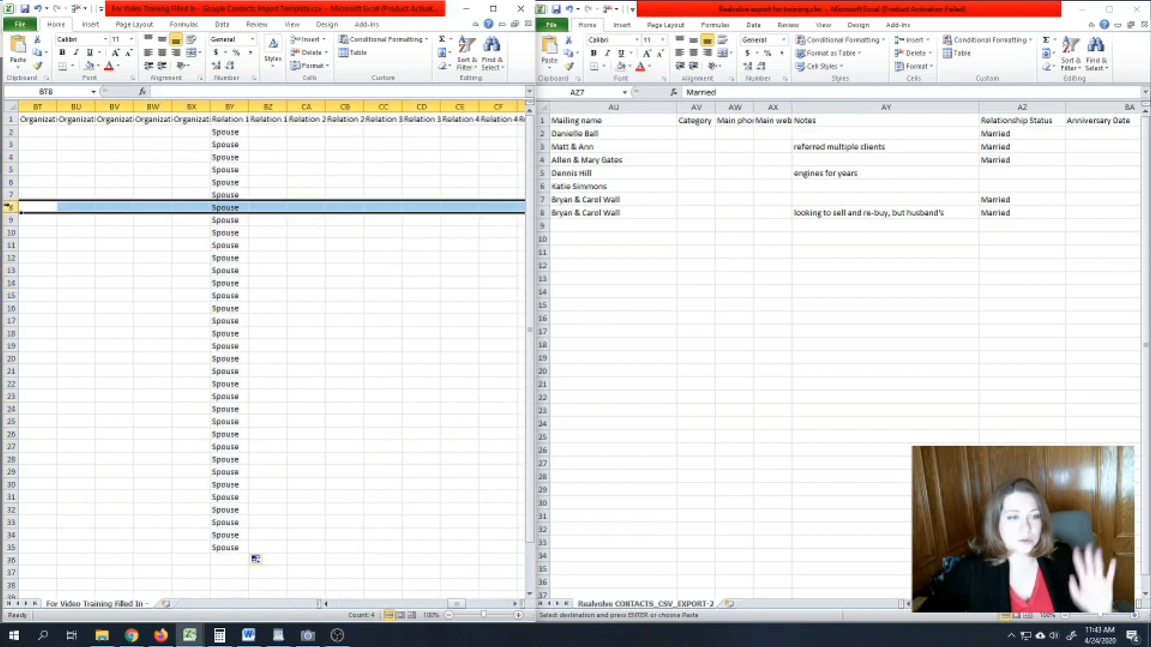
{"action": "left_click", "coordinate": [269, 206]}
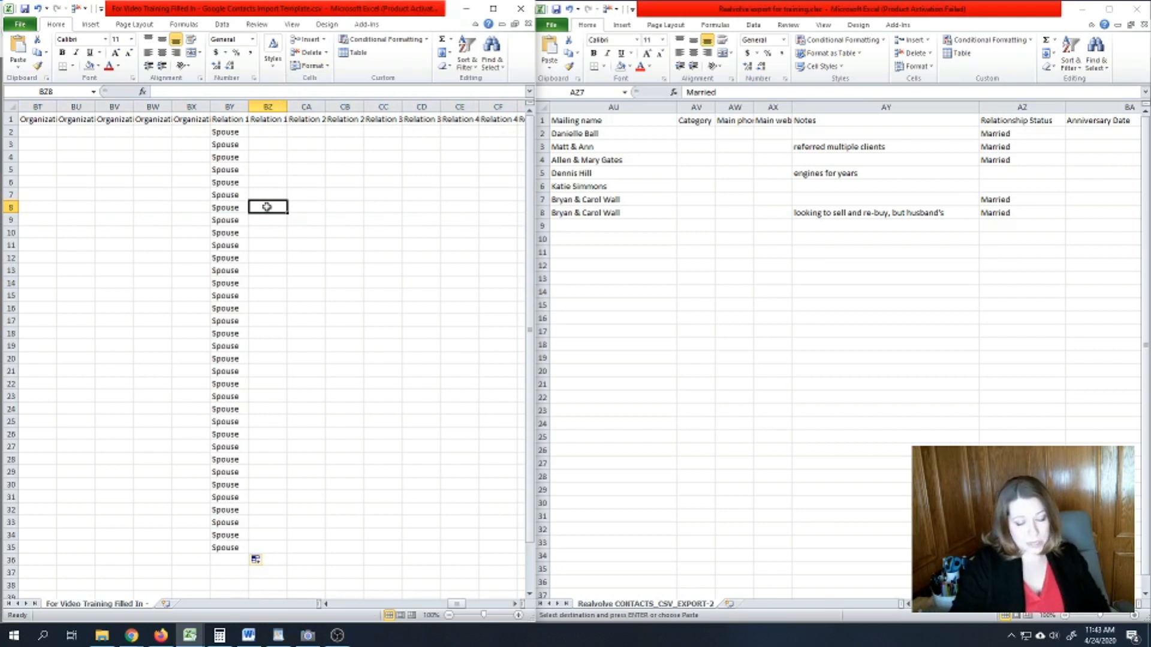
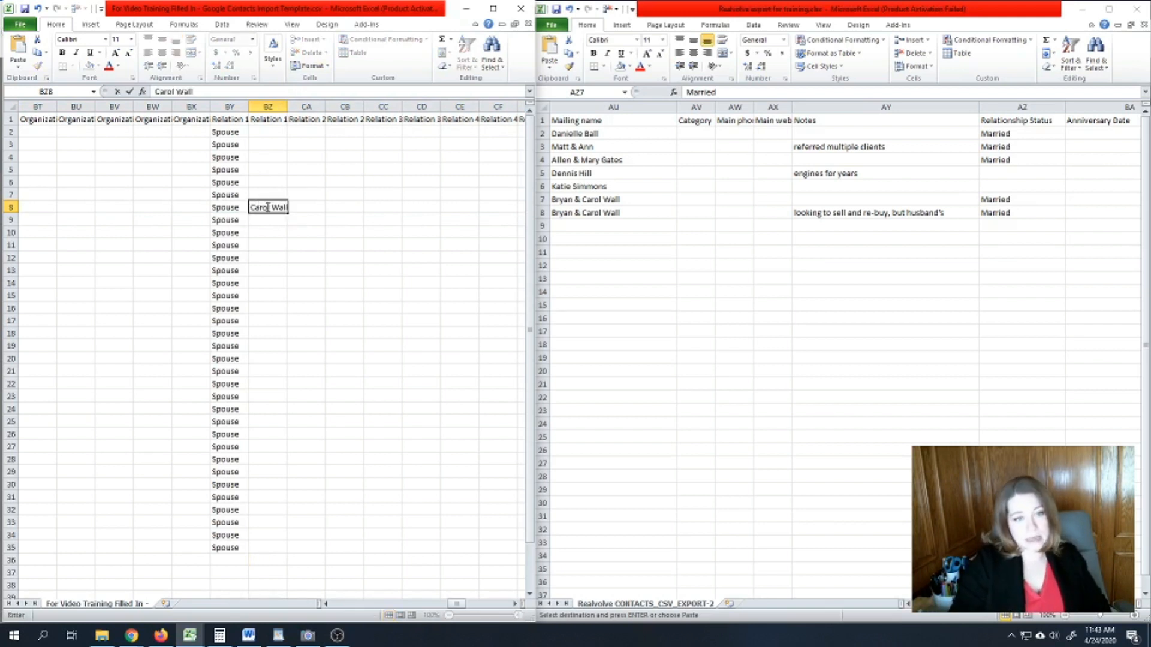
{"action": "key", "text": "Return"}
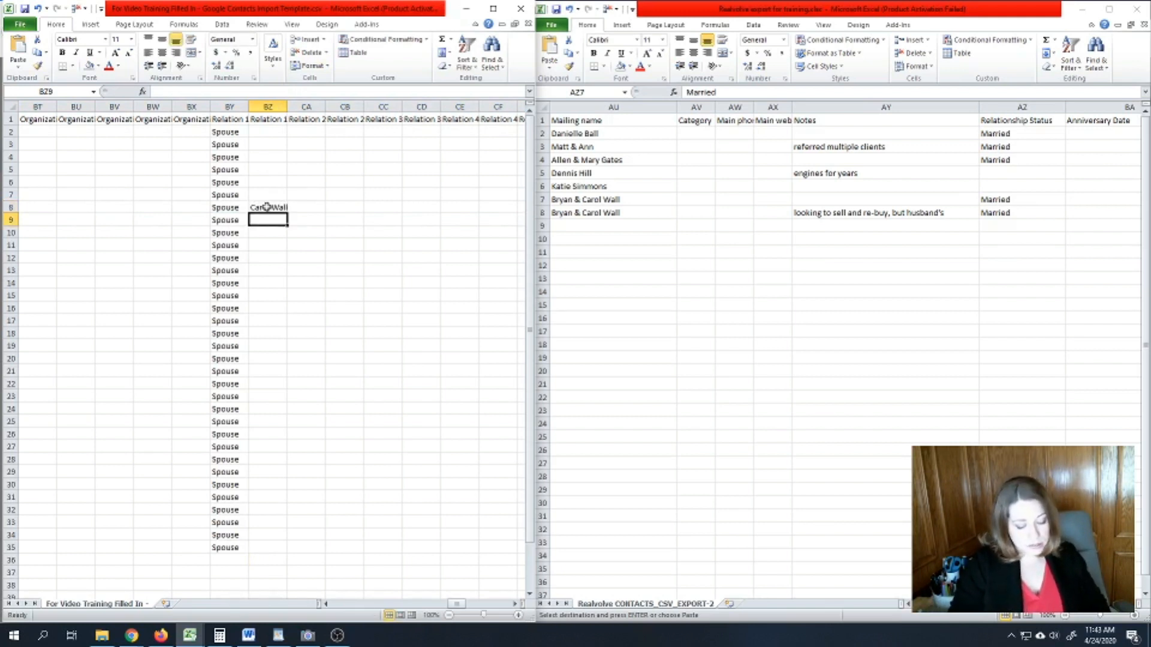
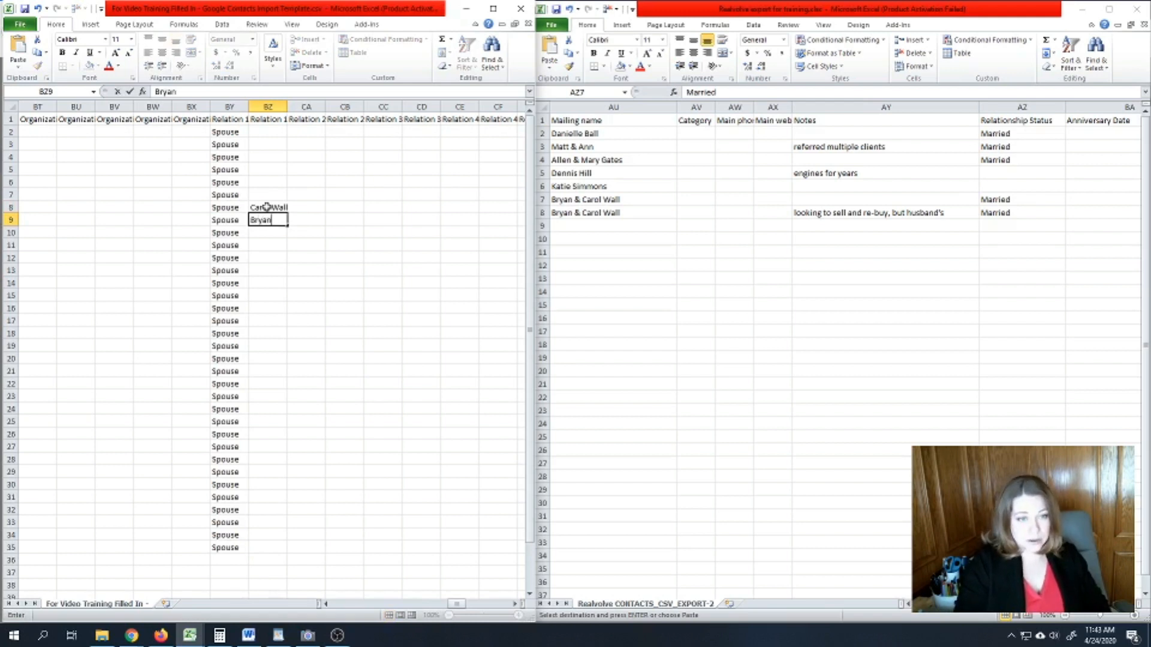
{"action": "key", "text": "Return"}
{"action": "left_click", "coordinate": [267, 207]}
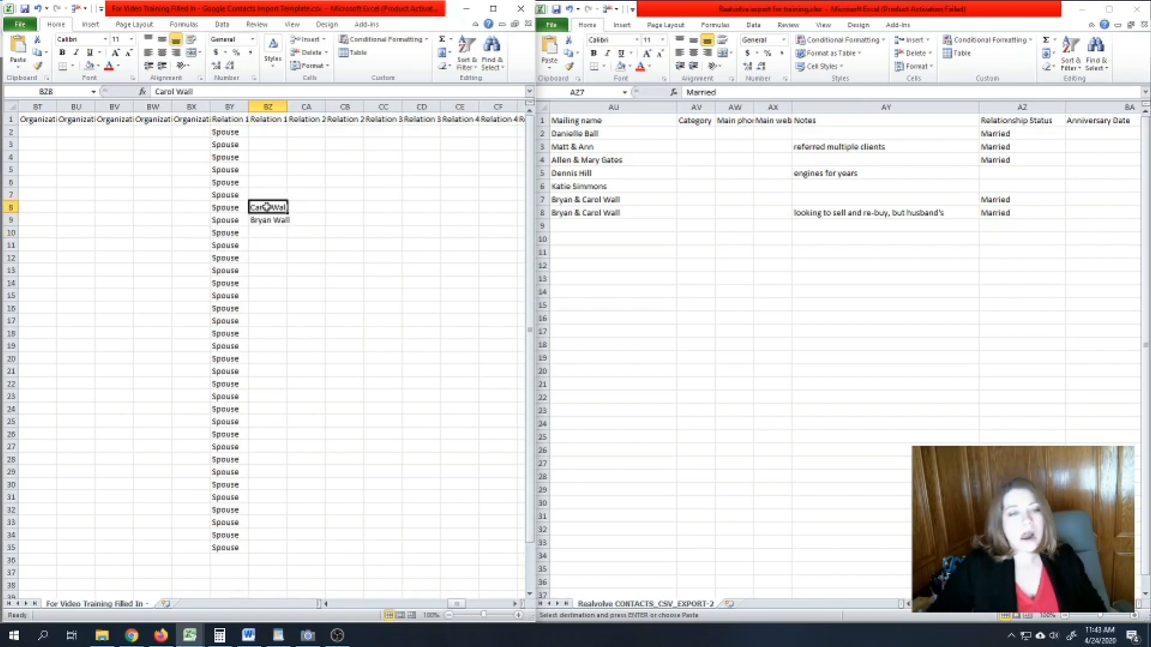
{"action": "left_click", "coordinate": [268, 219]}
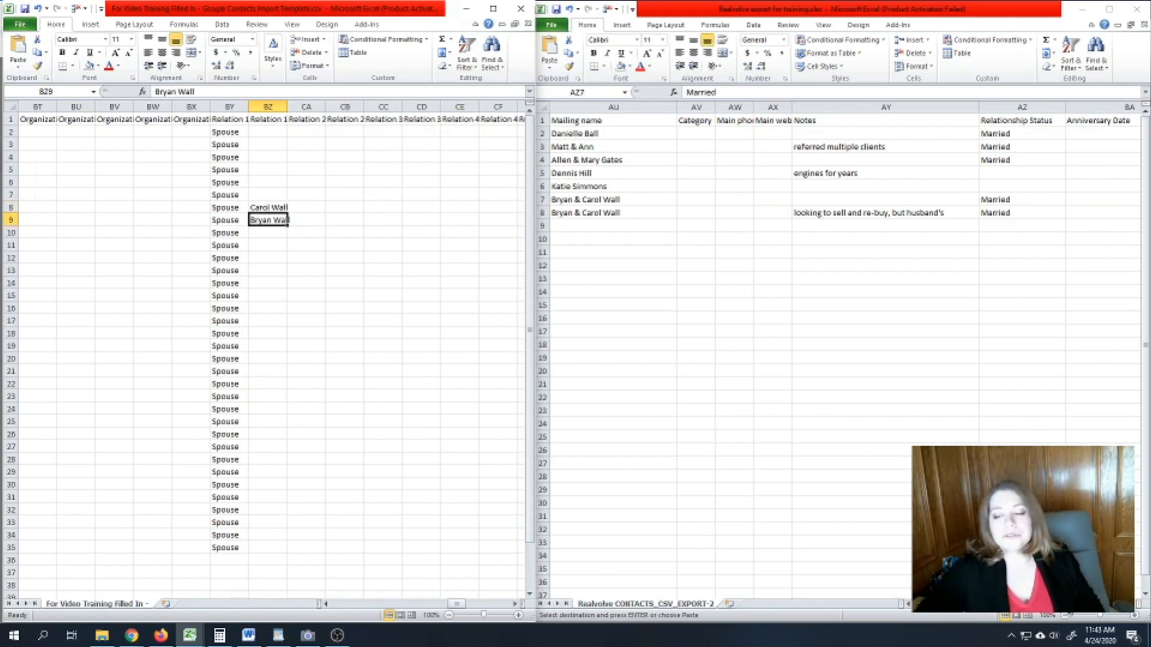
- Trim BZ8 and BZ9 down to each spouse's first name after checking the export
{"action": "left_click", "coordinate": [1072, 604]}
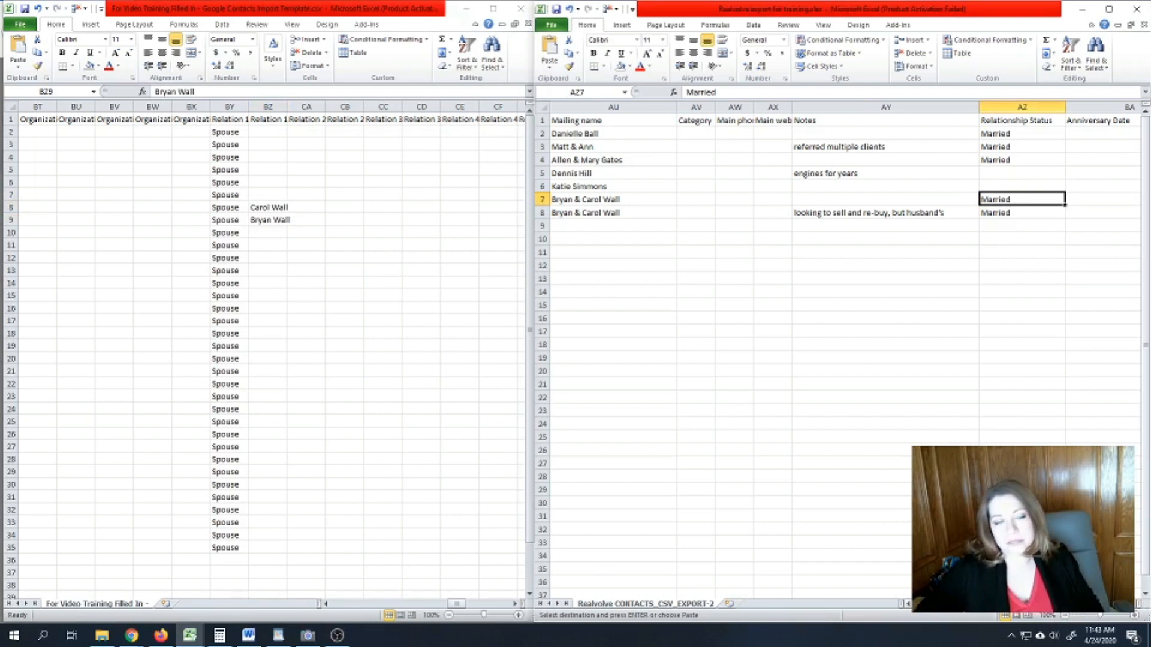
{"action": "scroll", "coordinate": [839, 347], "scroll_direction": "right", "scroll_amount": 1}
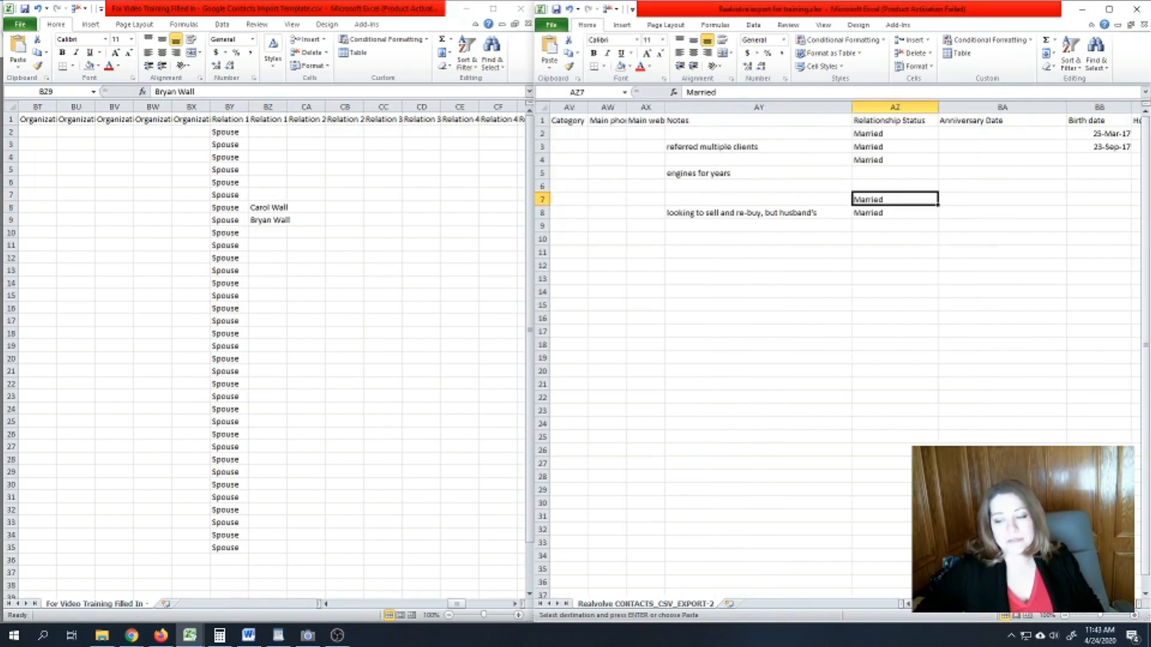
{"action": "left_click", "coordinate": [283, 217]}
{"action": "left_click", "coordinate": [266, 206]}
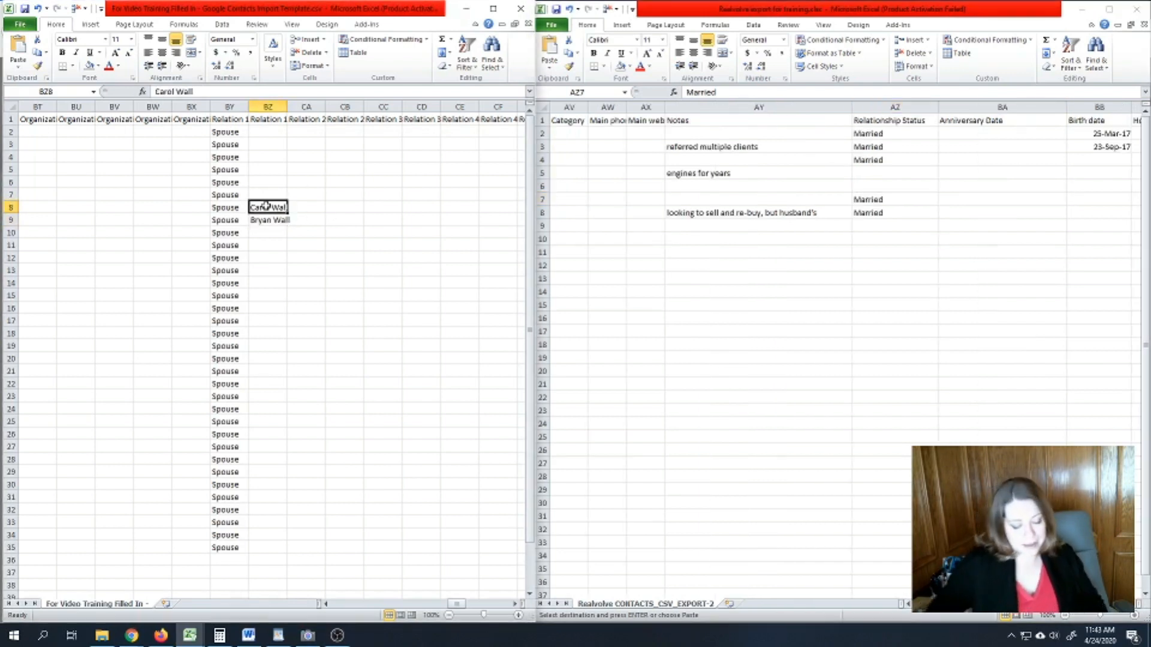
{"action": "key", "text": "F2"}
{"action": "key", "text": "BackSpace"}
{"action": "key", "text": "BackSpace"}
{"action": "key", "text": "BackSpace"}
{"action": "key", "text": "BackSpace"}
{"action": "key", "text": "BackSpace"}
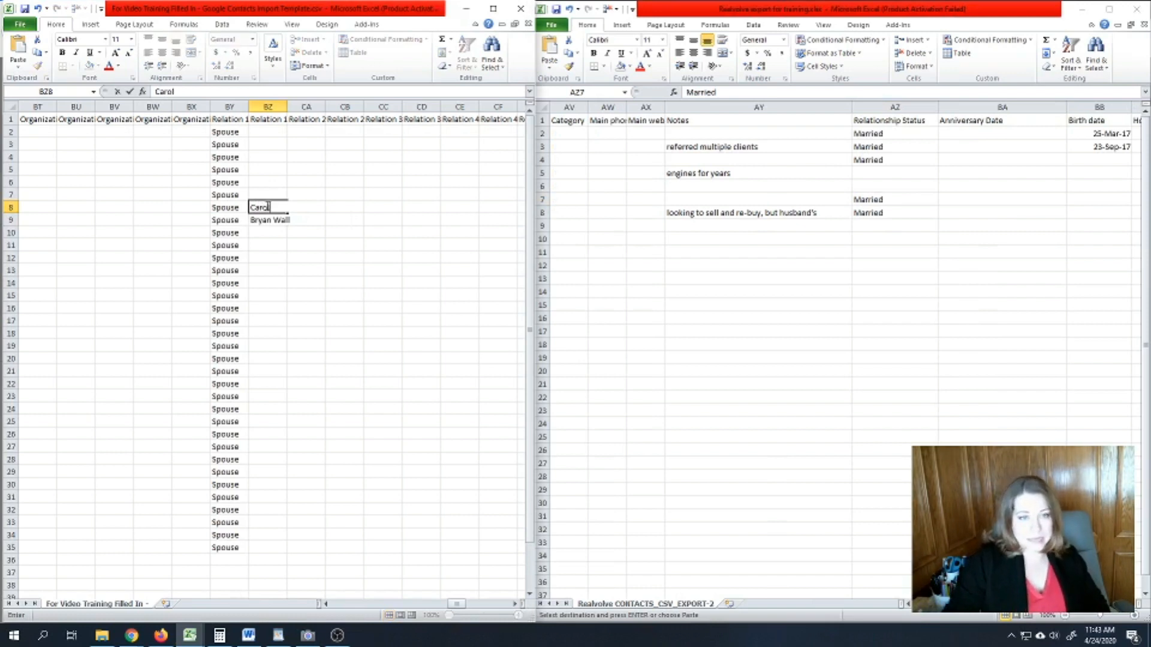
{"action": "key", "text": "Return"}
{"action": "type", "text": "Bryan"}
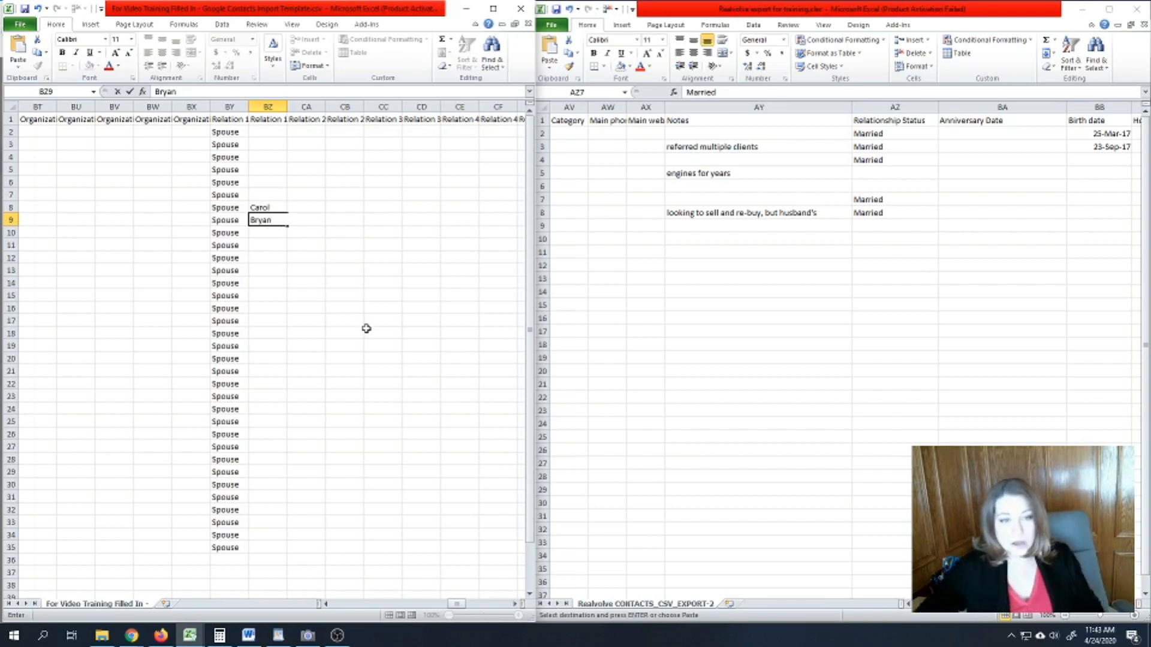
{"action": "left_click", "coordinate": [284, 255]}
{"action": "left_click", "coordinate": [269, 209]}
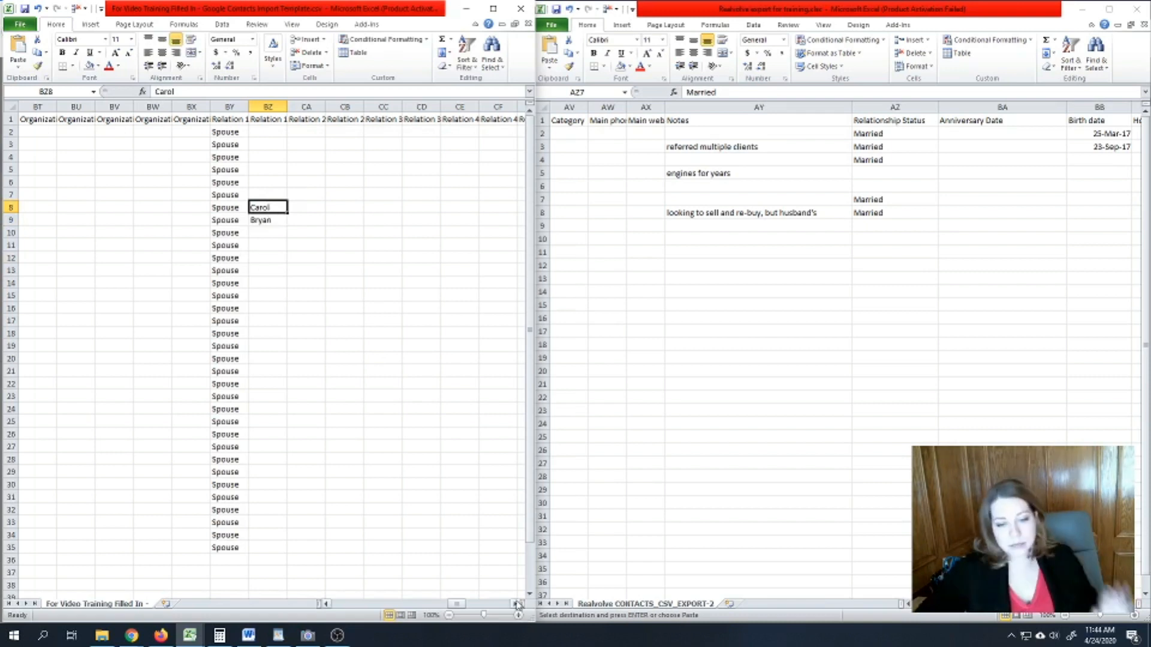
- Enter Child 1 in CA2 under Relation 2 - Type, comparing with the export's Kids column
{"action": "left_click", "coordinate": [285, 133]}
{"action": "left_click", "coordinate": [300, 133]}
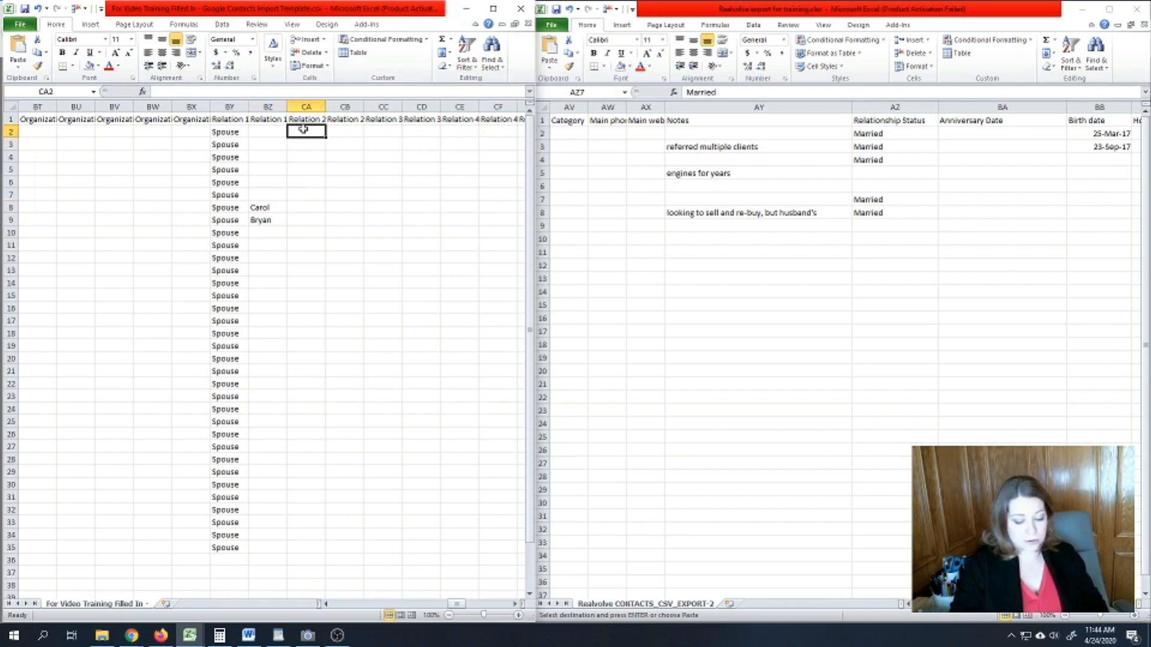
{"action": "type", "text": "Child 1"}
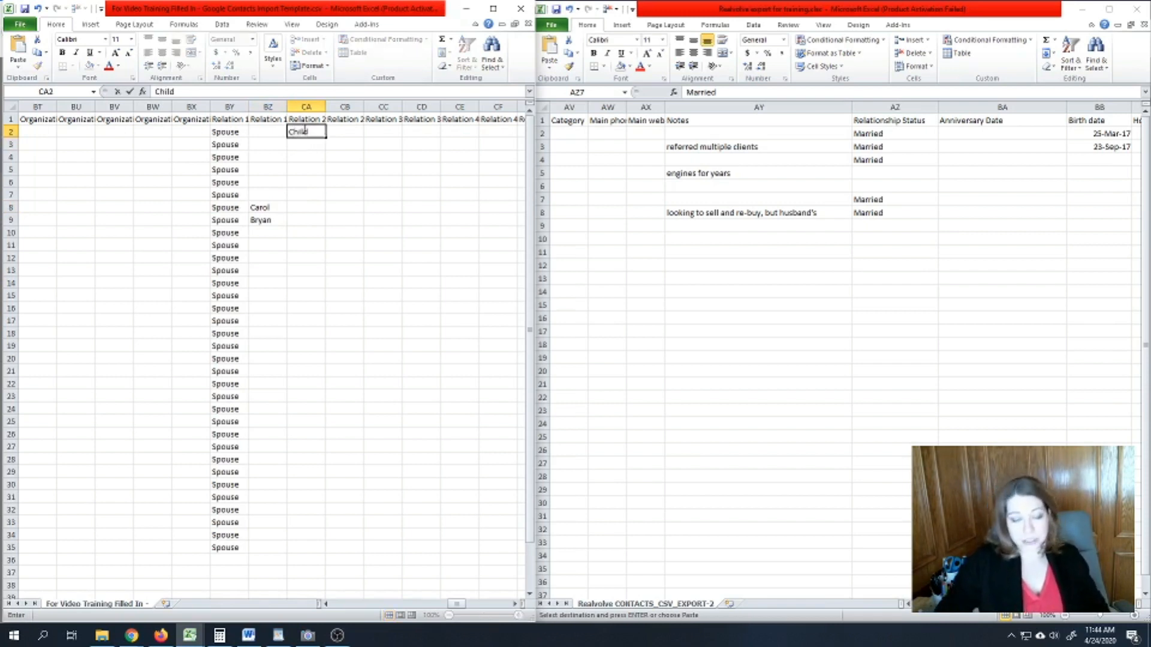
{"action": "left_click", "coordinate": [380, 129]}
{"action": "left_click", "coordinate": [313, 132]}
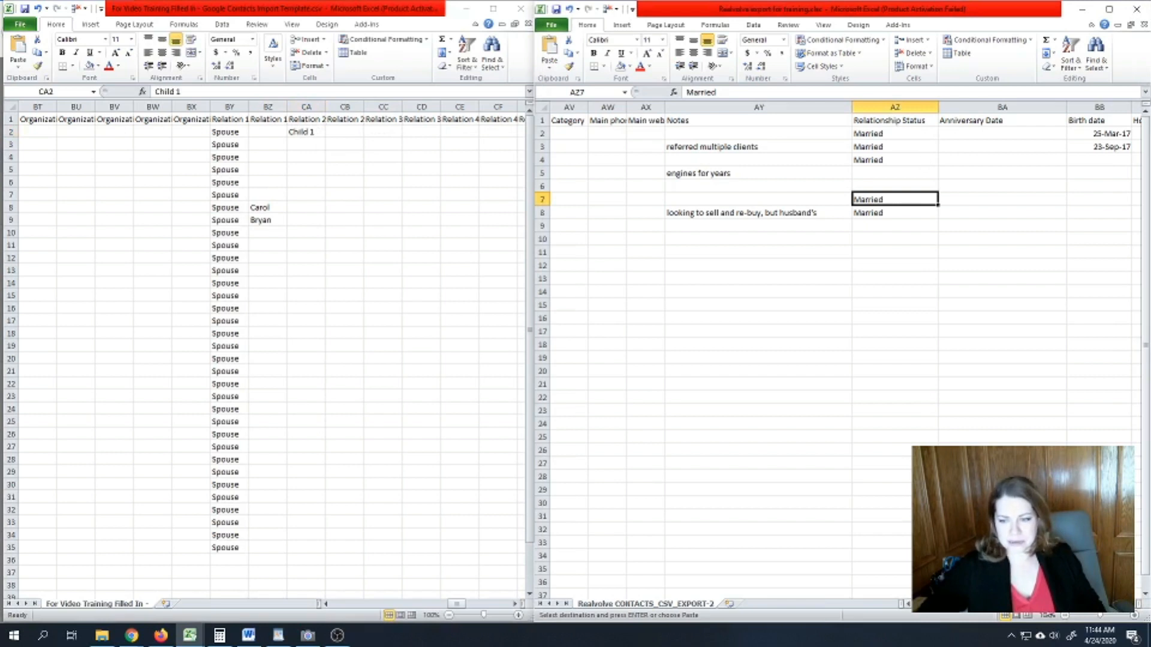
{"action": "scroll", "coordinate": [1053, 257], "scroll_direction": "right", "scroll_amount": 4}
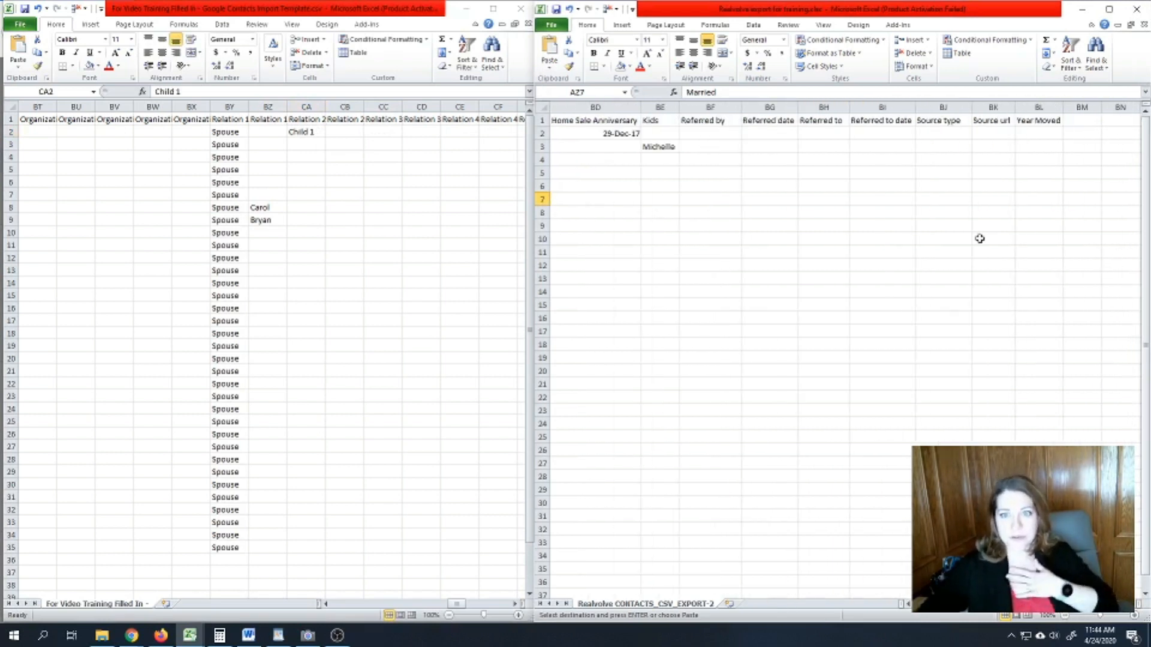
{"action": "left_click_drag", "start_coordinate": [659, 133], "coordinate": [659, 268]}
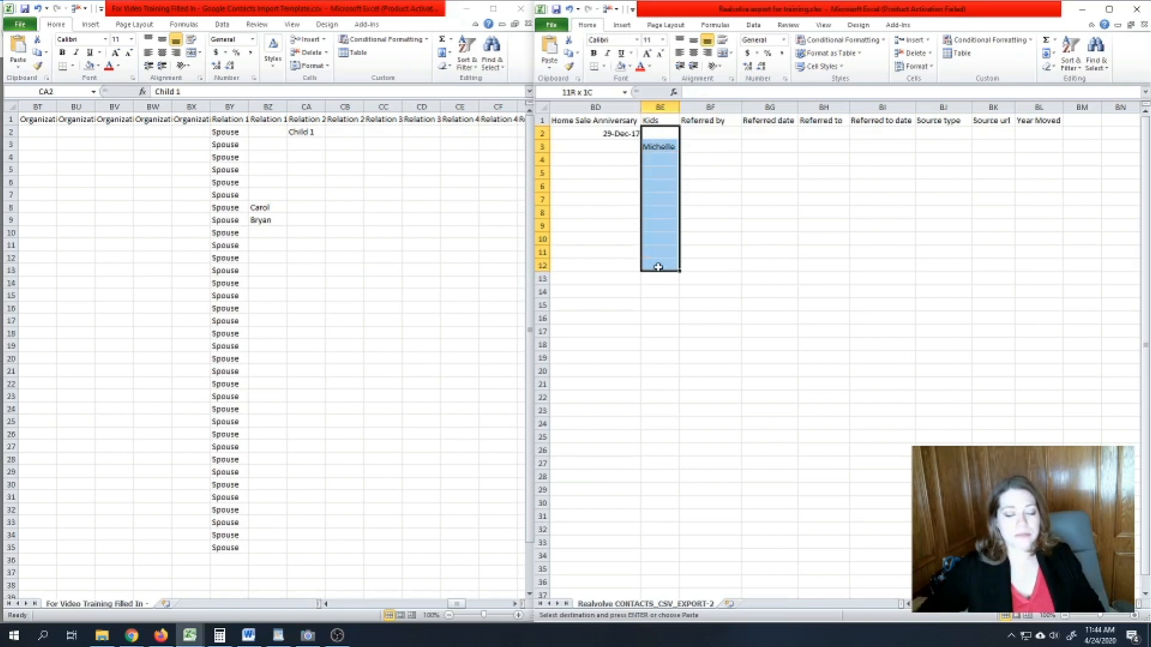
{"action": "left_click", "coordinate": [642, 146]}
- Undo the trial Child entry in BY2 so it reads Spouse again
{"action": "key", "text": "alt+Tab"}
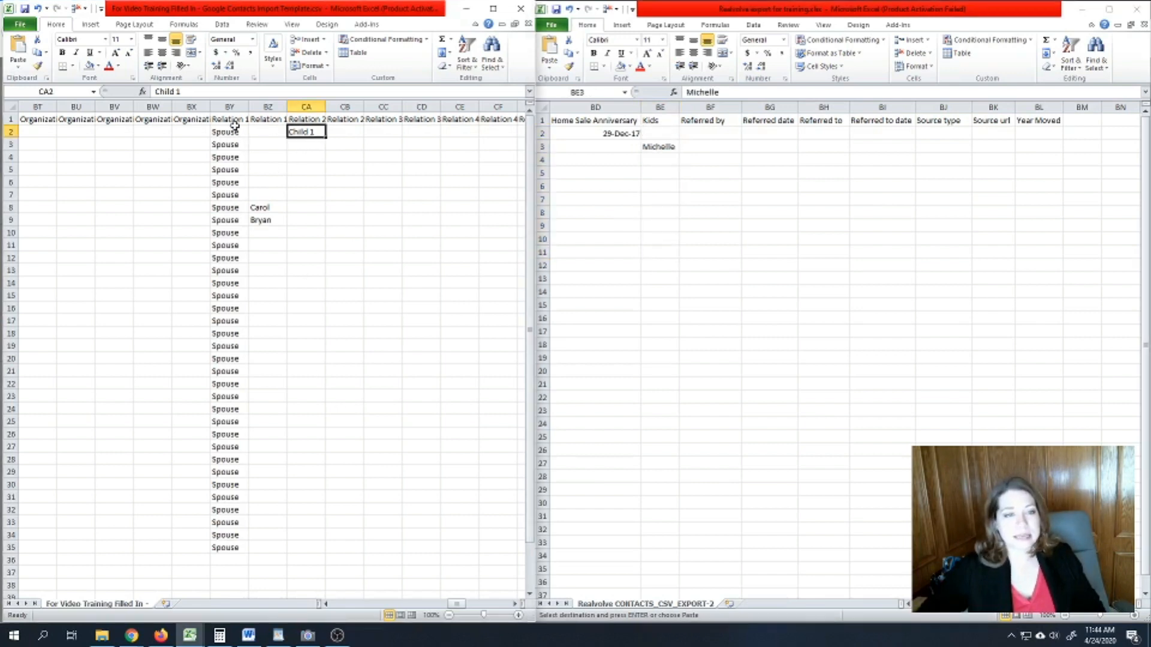
{"action": "left_click", "coordinate": [233, 132]}
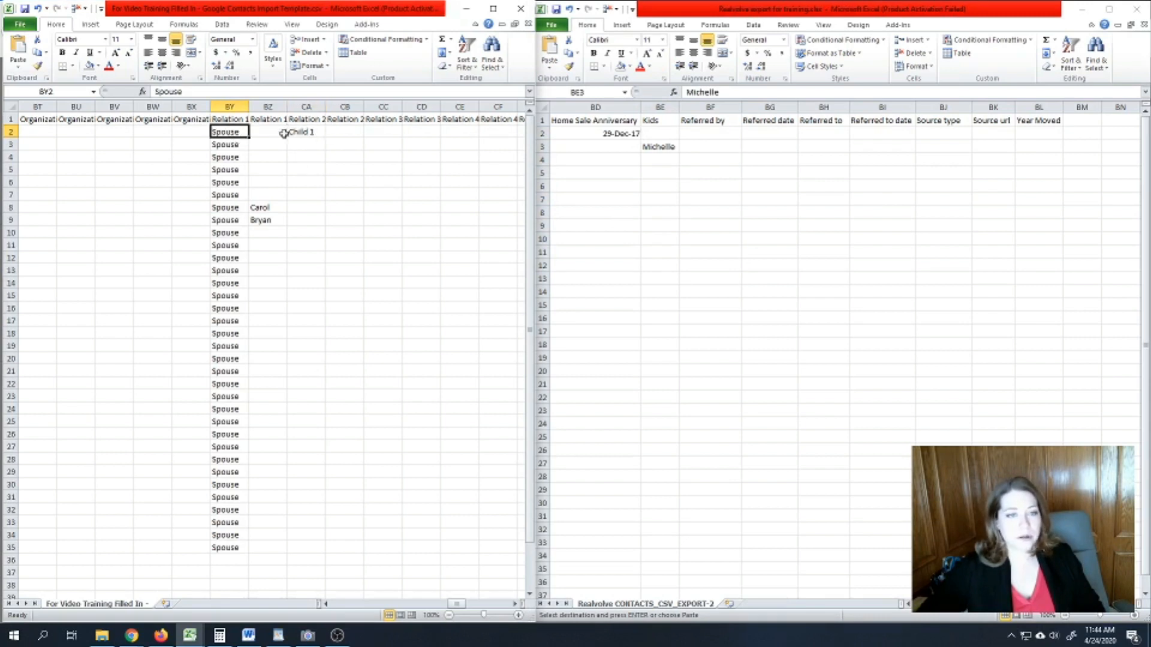
{"action": "type", "text": "Child"}
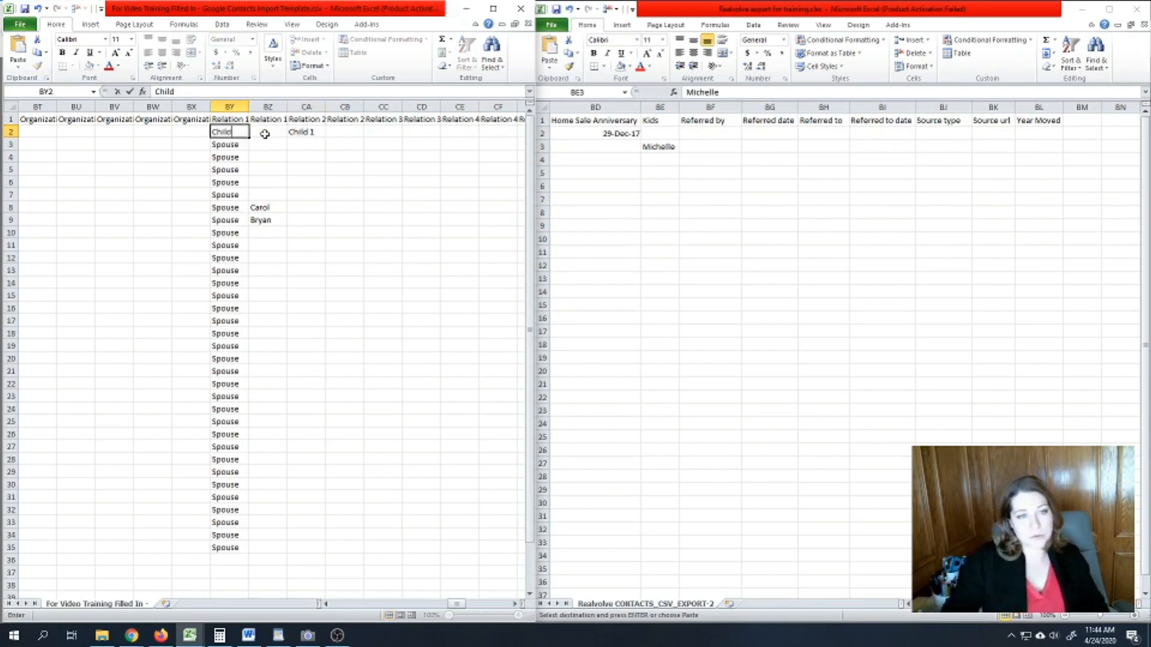
{"action": "key", "text": "Tab"}
{"action": "left_click", "coordinate": [233, 132]}
{"action": "key", "text": "ctrl+z"}
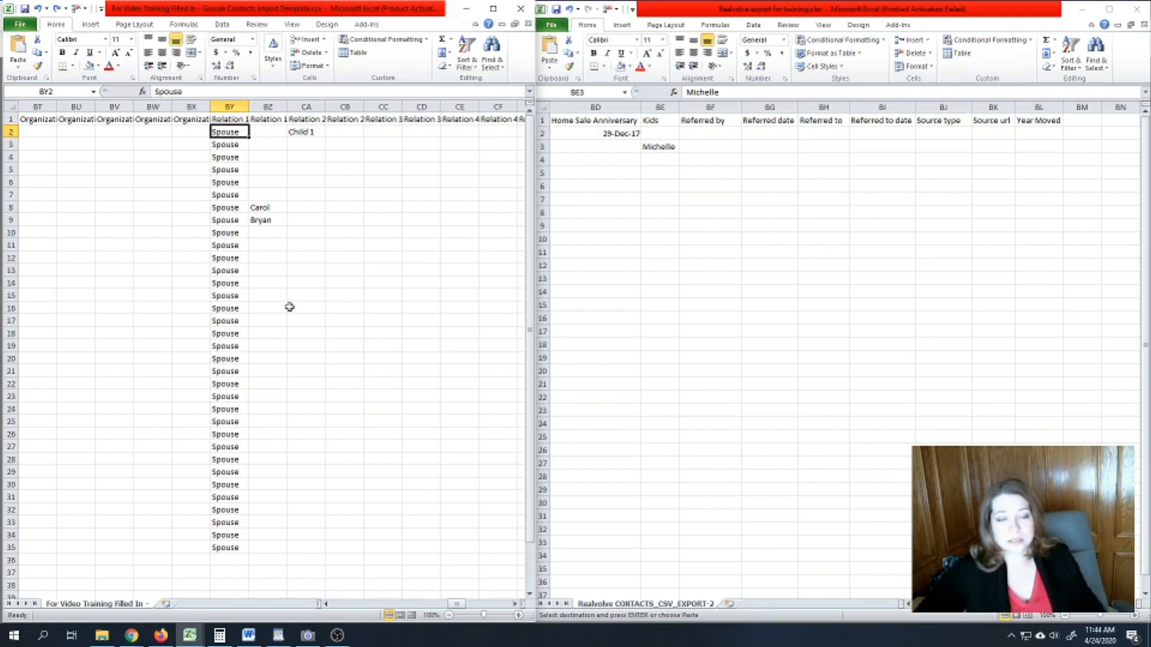
- Check the Relation 1 and 2 Type headers, then return to the Google Contacts form
{"action": "left_click", "coordinate": [244, 119]}
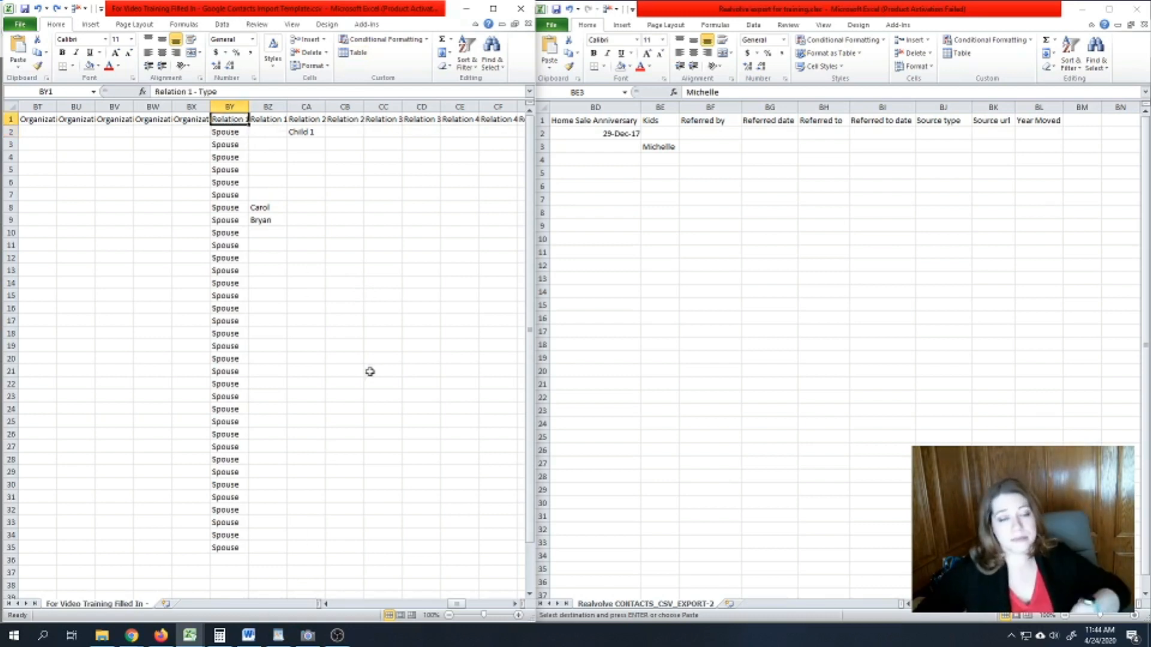
{"action": "left_click", "coordinate": [308, 119]}
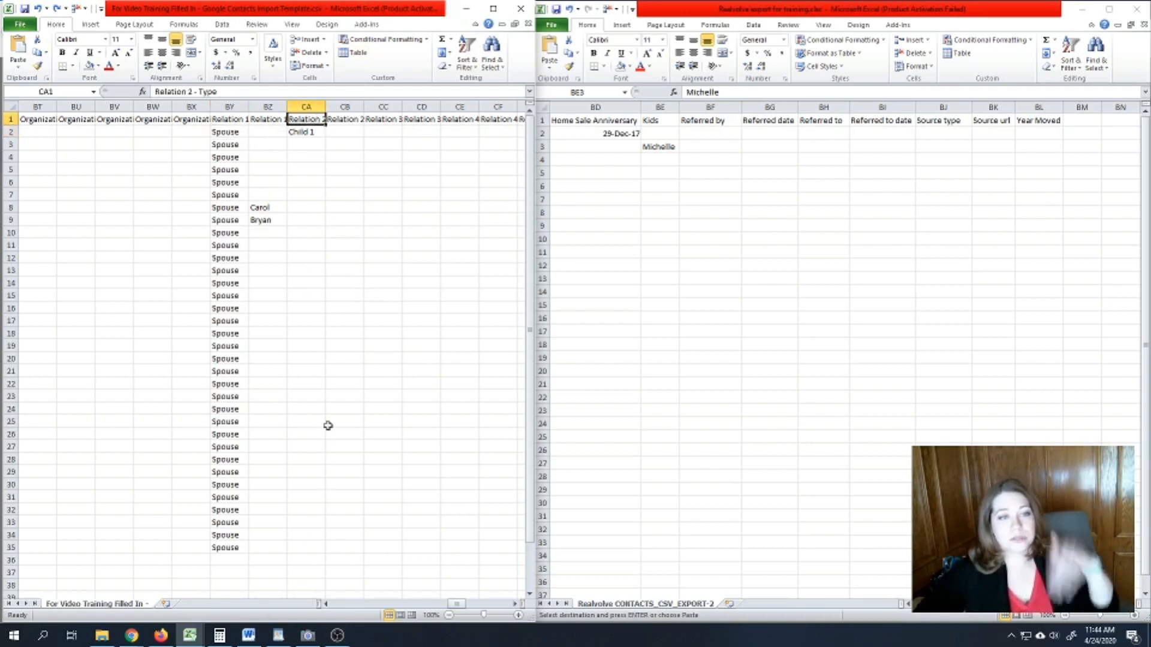
{"action": "left_click", "coordinate": [315, 133]}
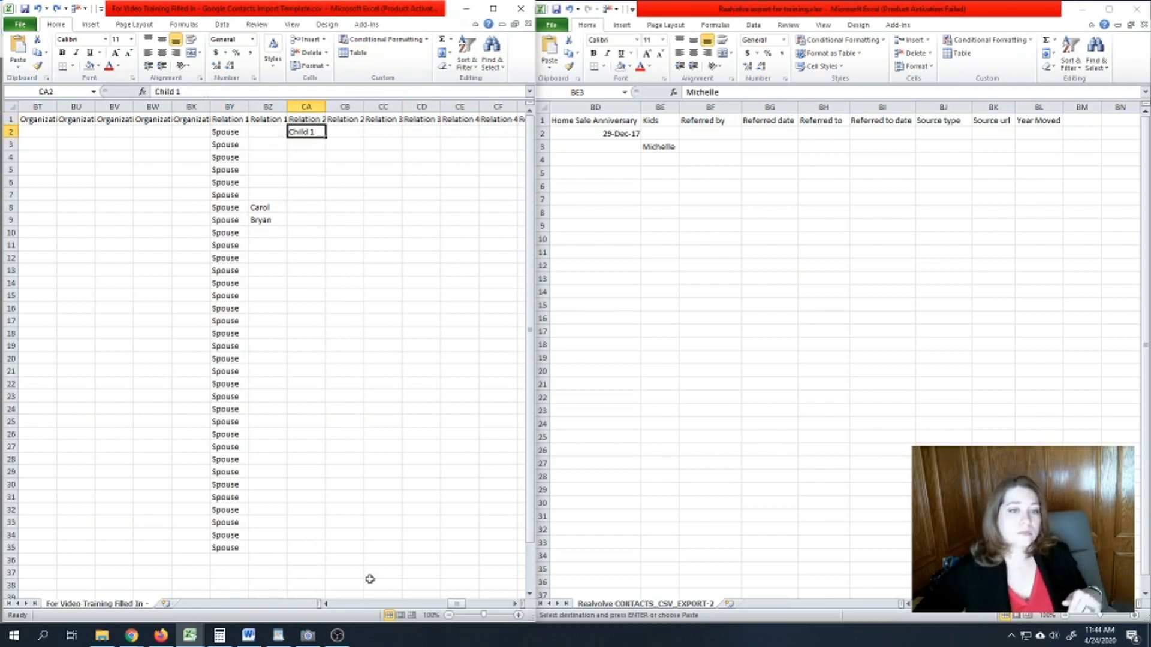
{"action": "left_click_drag", "start_coordinate": [466, 611], "coordinate": [463, 609]}
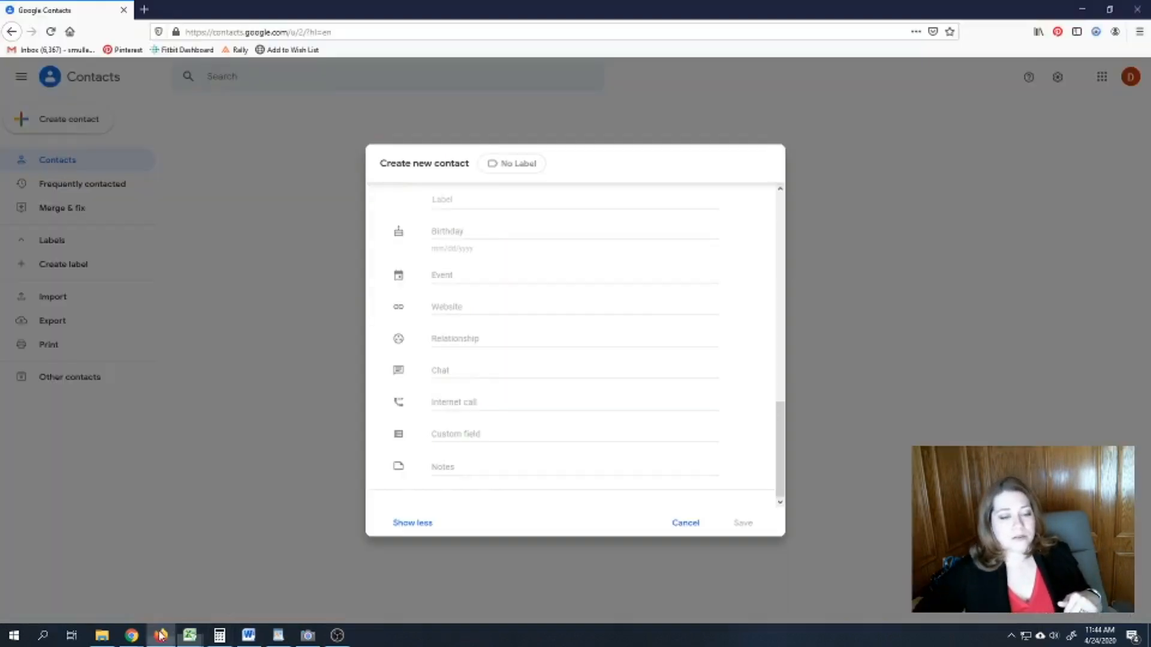
{"action": "left_click", "coordinate": [161, 635]}
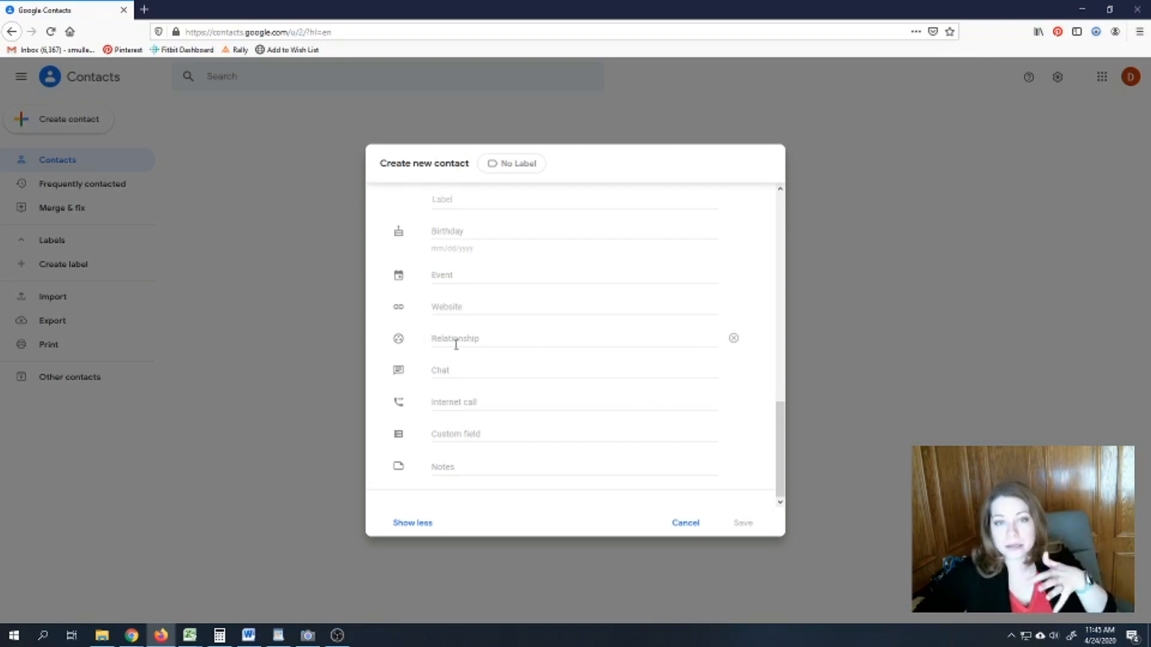
- Inspect the new contact's Relationship field, then bring the Realvolve export spreadsheet forward
{"action": "left_click", "coordinate": [572, 345]}
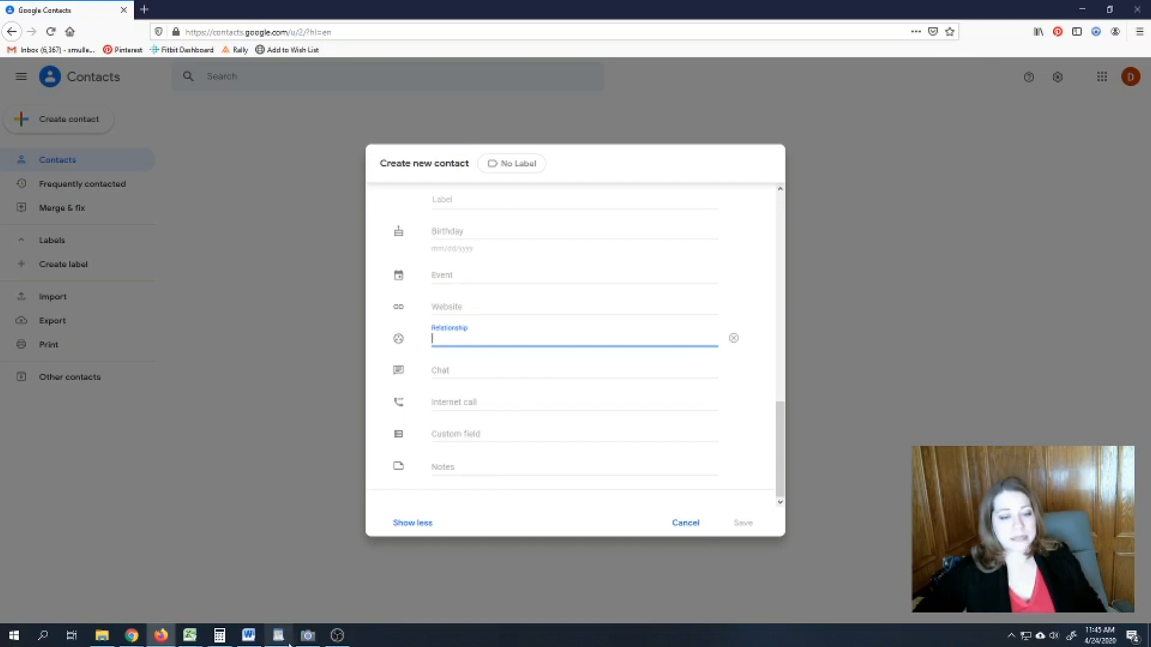
{"action": "mouse_move", "coordinate": [306, 642]}
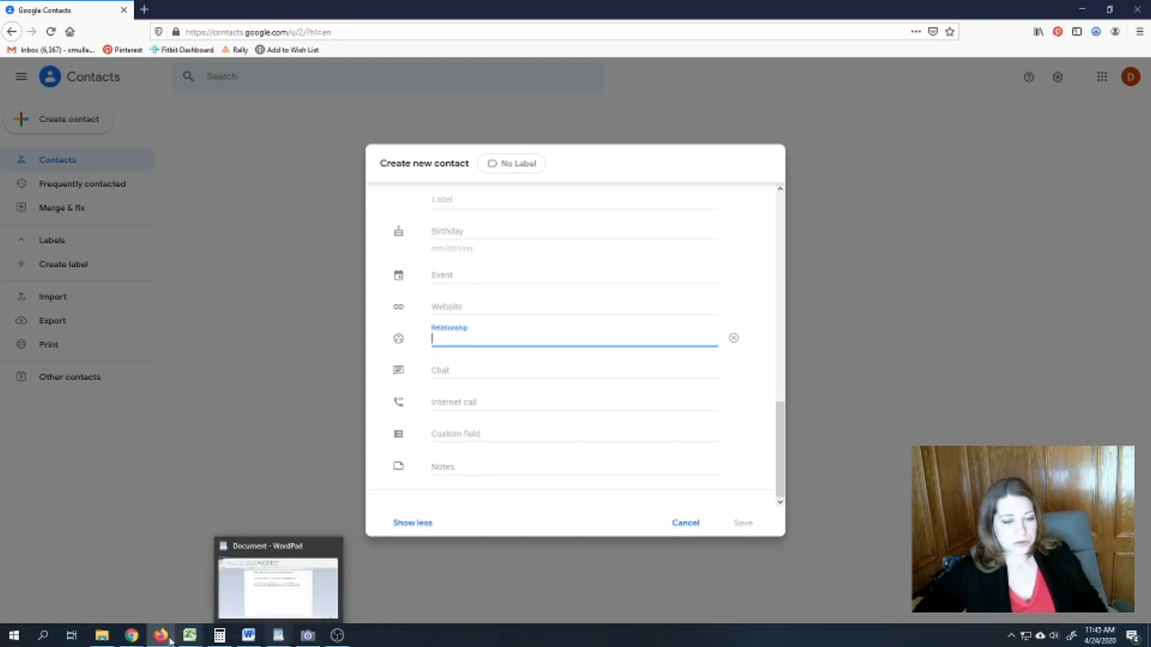
{"action": "left_click", "coordinate": [202, 639]}
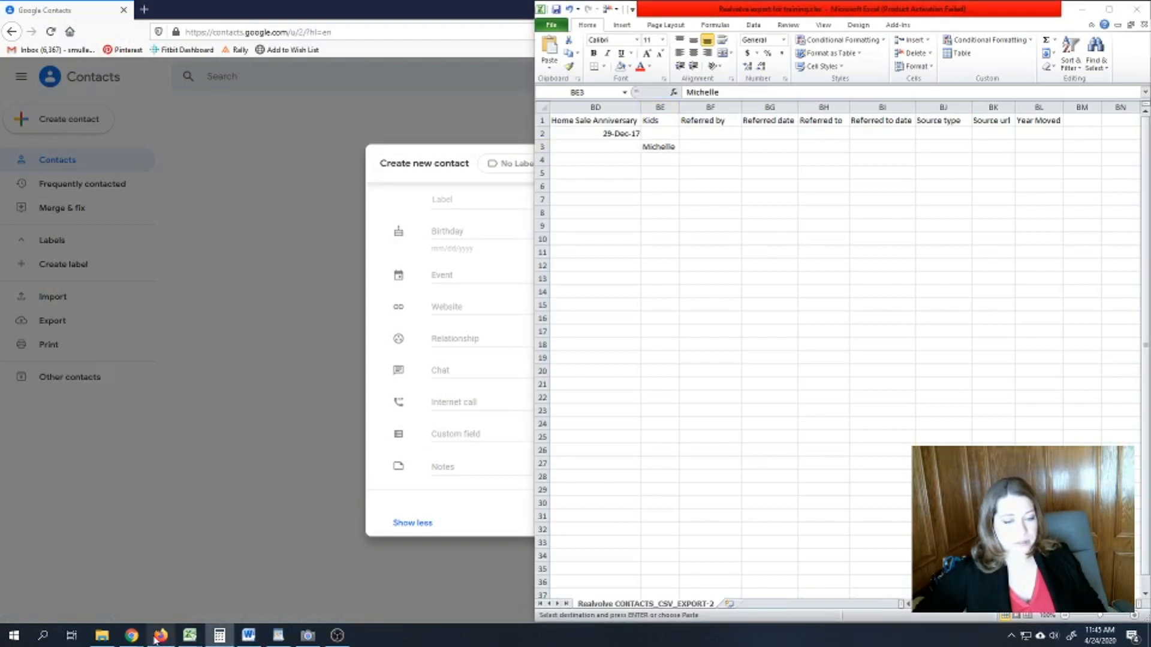
{"action": "mouse_move", "coordinate": [179, 626]}
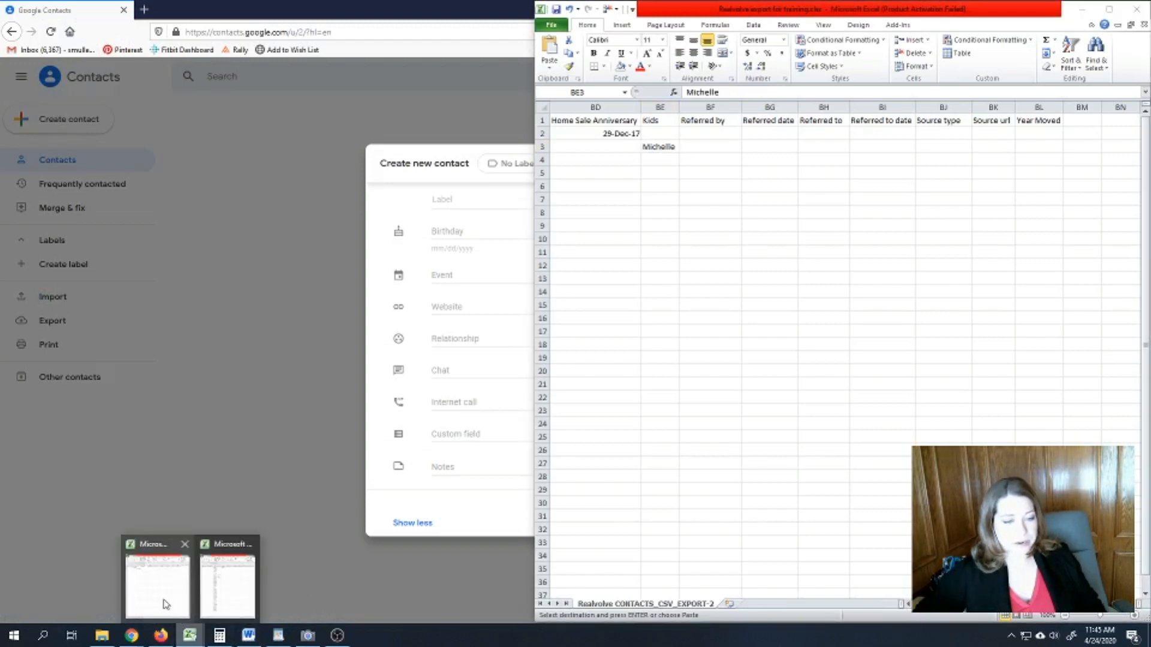
{"action": "left_click", "coordinate": [166, 605]}
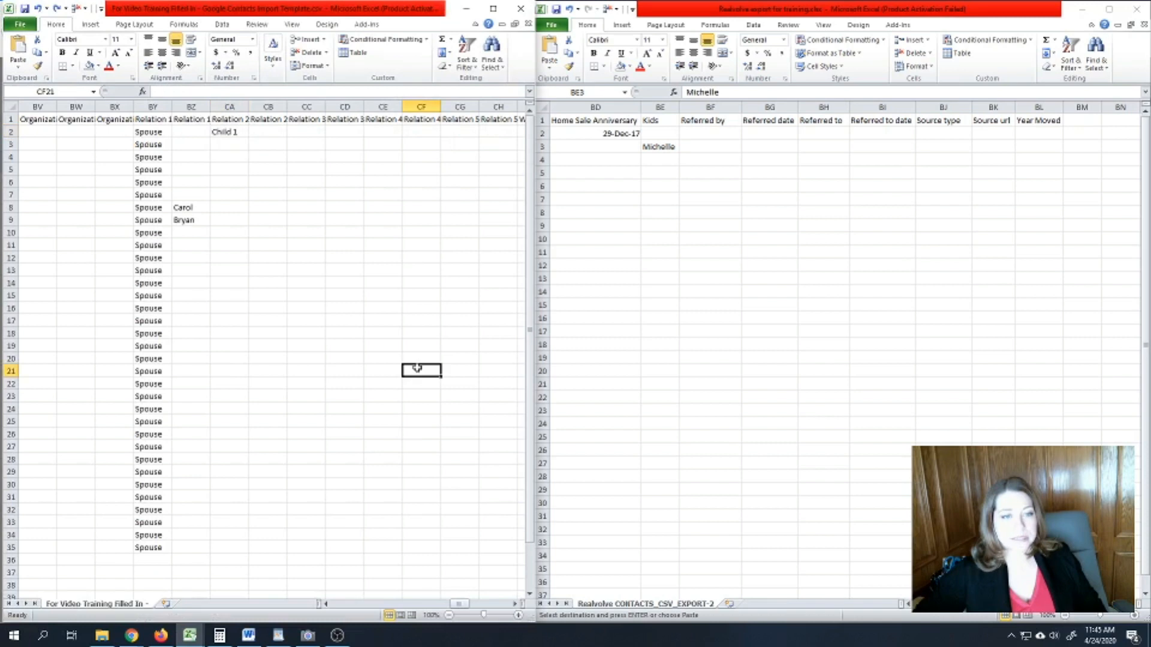
{"action": "left_click_drag", "start_coordinate": [458, 603], "coordinate": [470, 605]}
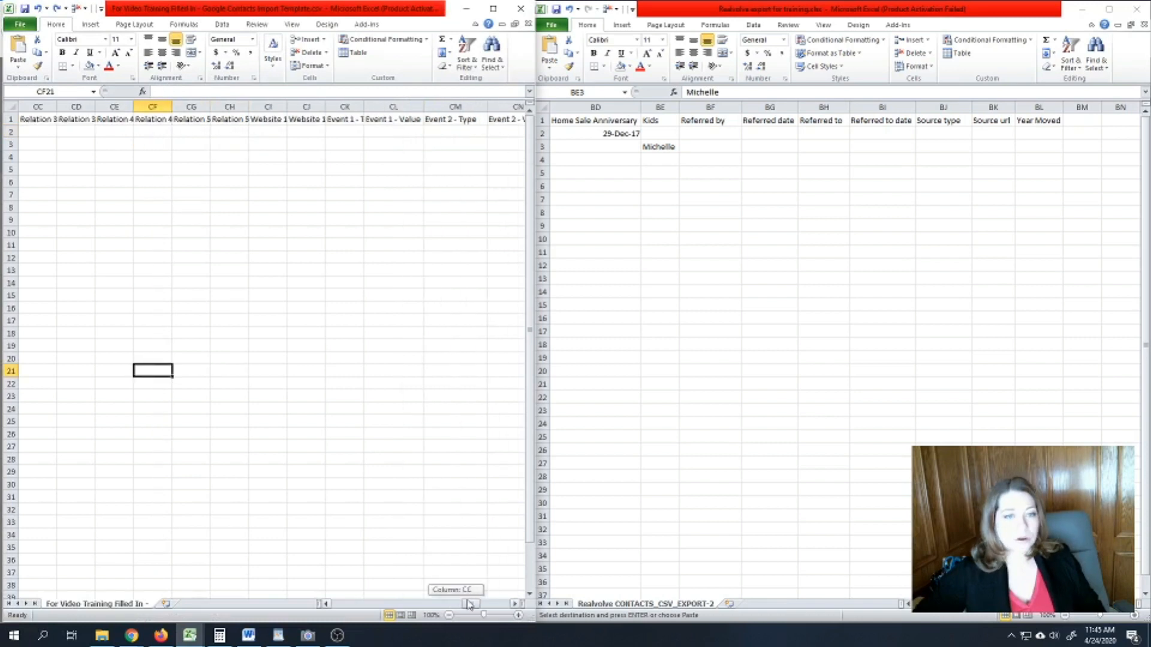
{"action": "left_click_drag", "start_coordinate": [470, 605], "coordinate": [476, 604]}
{"action": "left_click", "coordinate": [153, 119]}
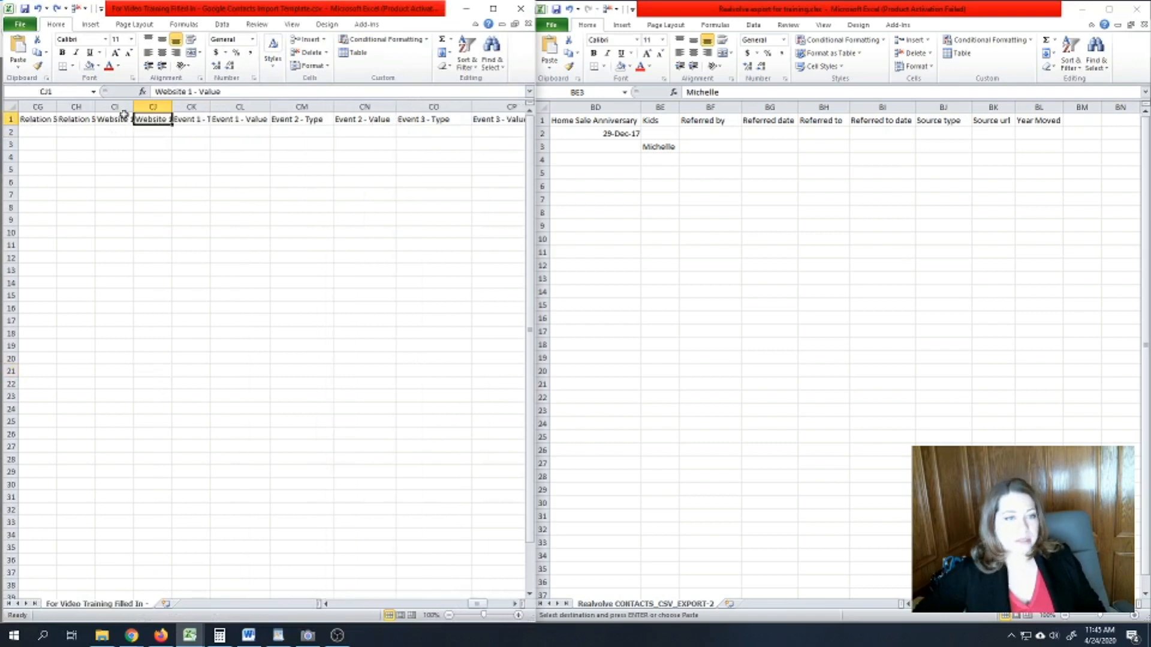
{"action": "left_click", "coordinate": [191, 119]}
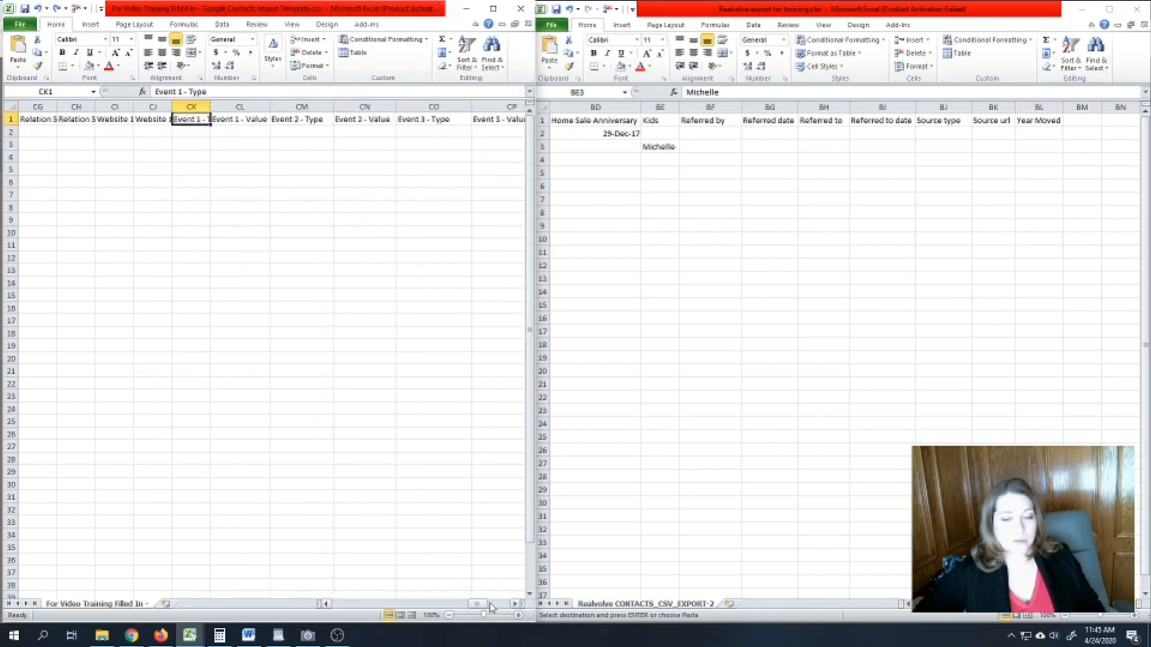
{"action": "left_click", "coordinate": [515, 604]}
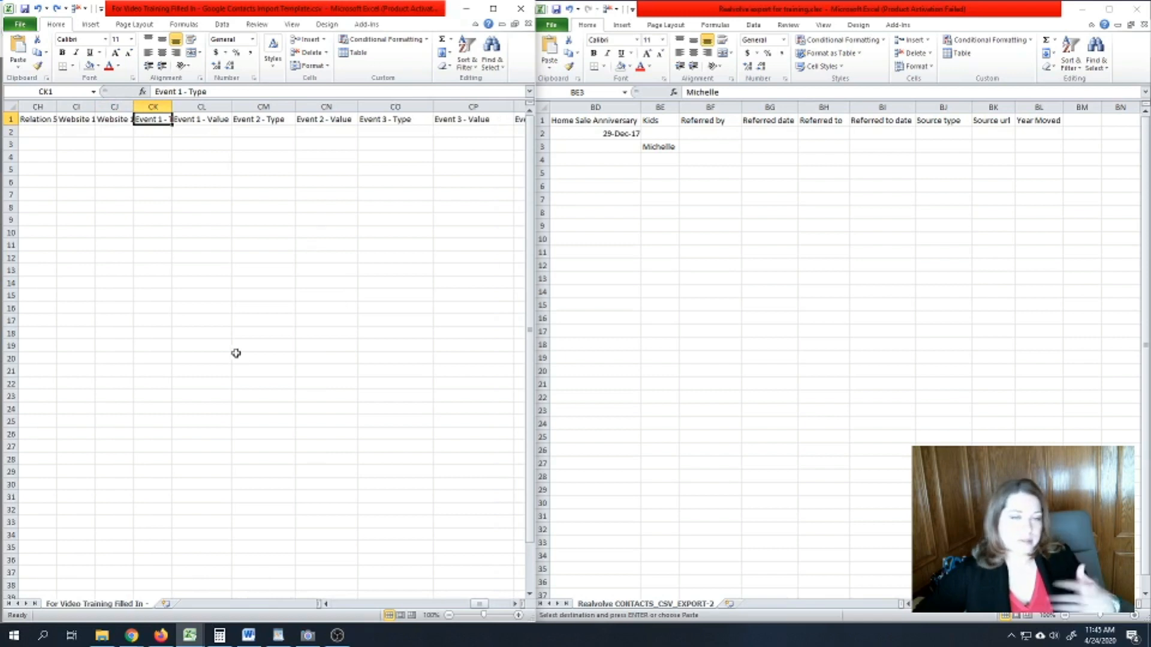
{"action": "left_click", "coordinate": [206, 131]}
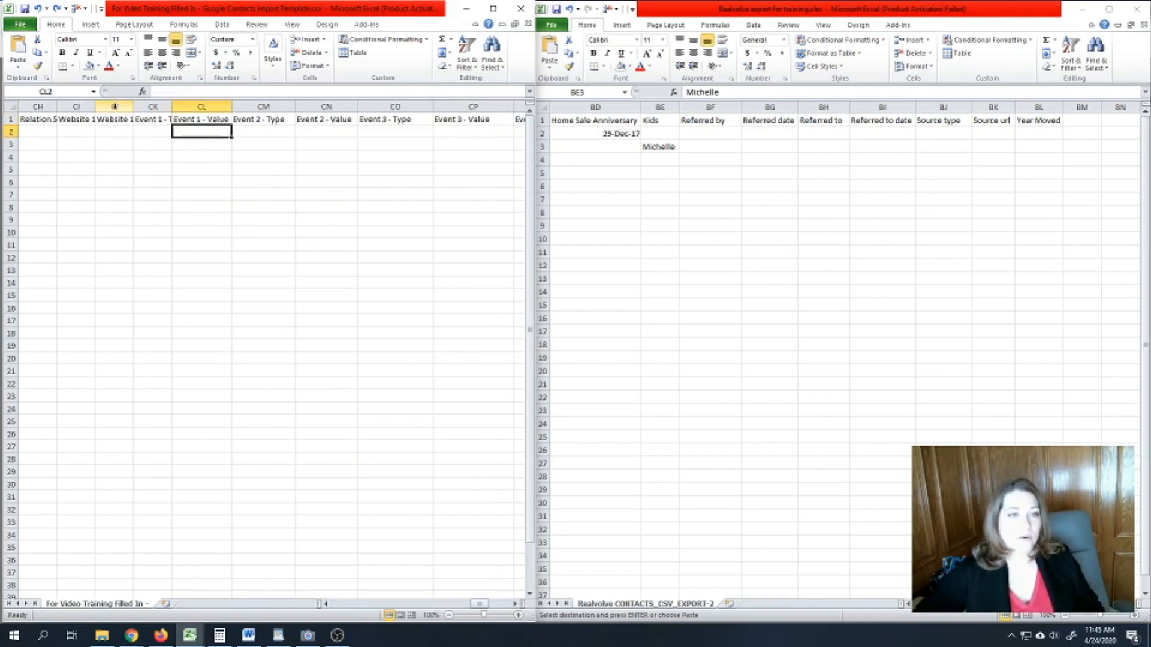
{"action": "left_click", "coordinate": [76, 107]}
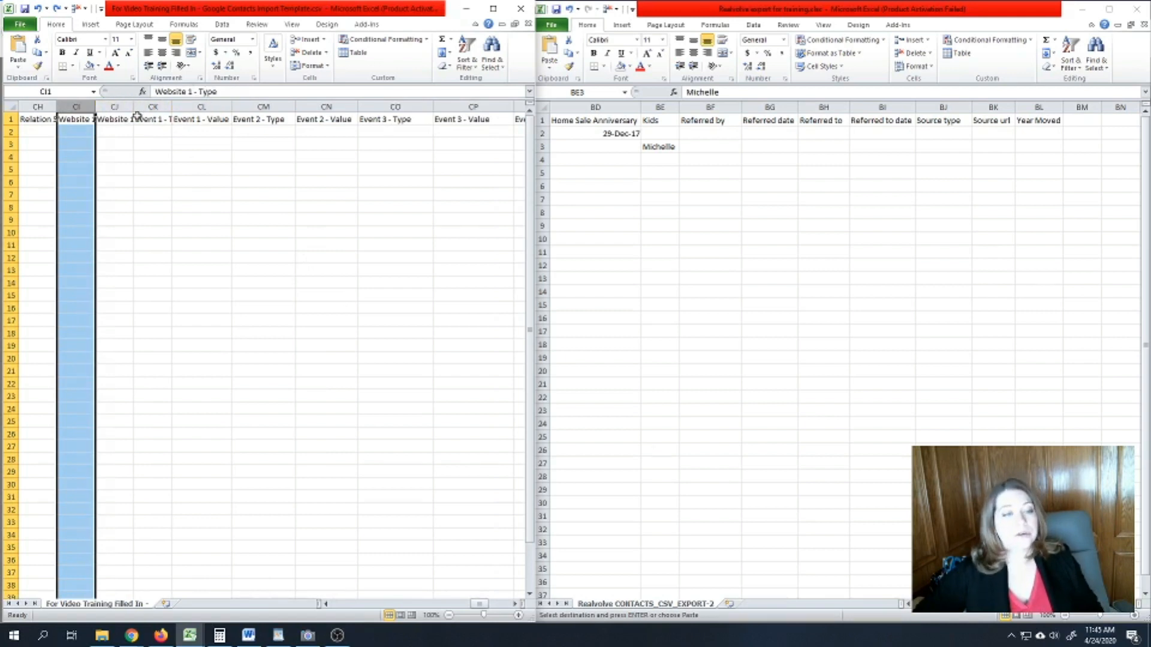
{"action": "left_click", "coordinate": [150, 107]}
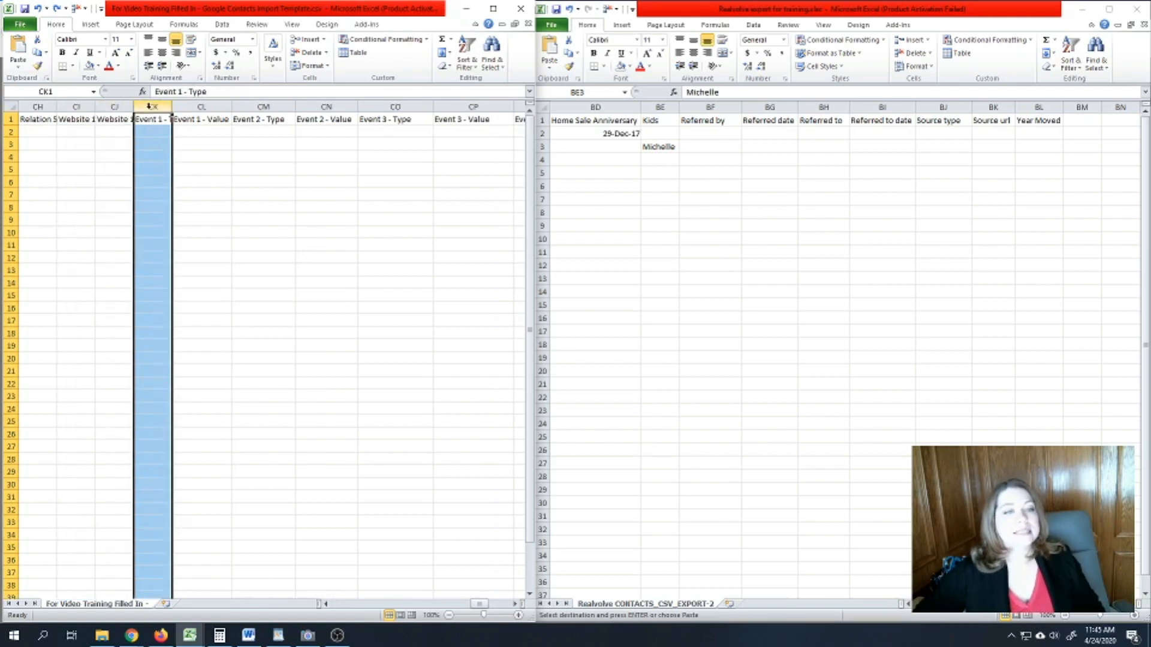
{"action": "left_click", "coordinate": [515, 605]}
{"action": "left_click", "coordinate": [515, 605]}
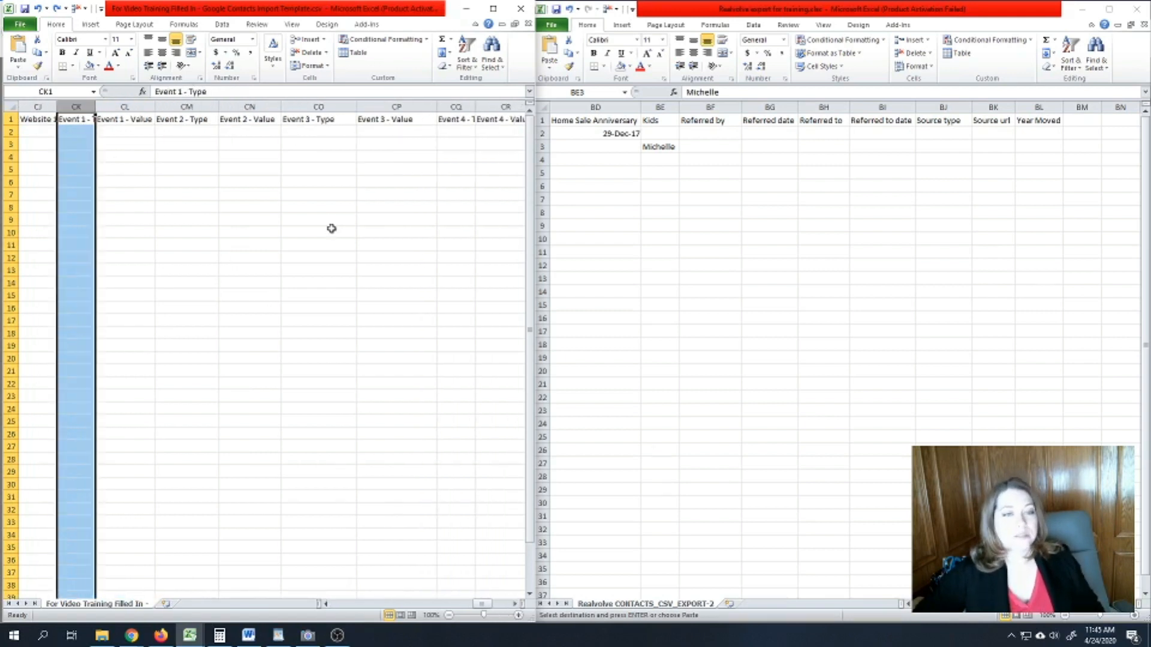
{"action": "left_click_drag", "start_coordinate": [324, 119], "coordinate": [376, 119]}
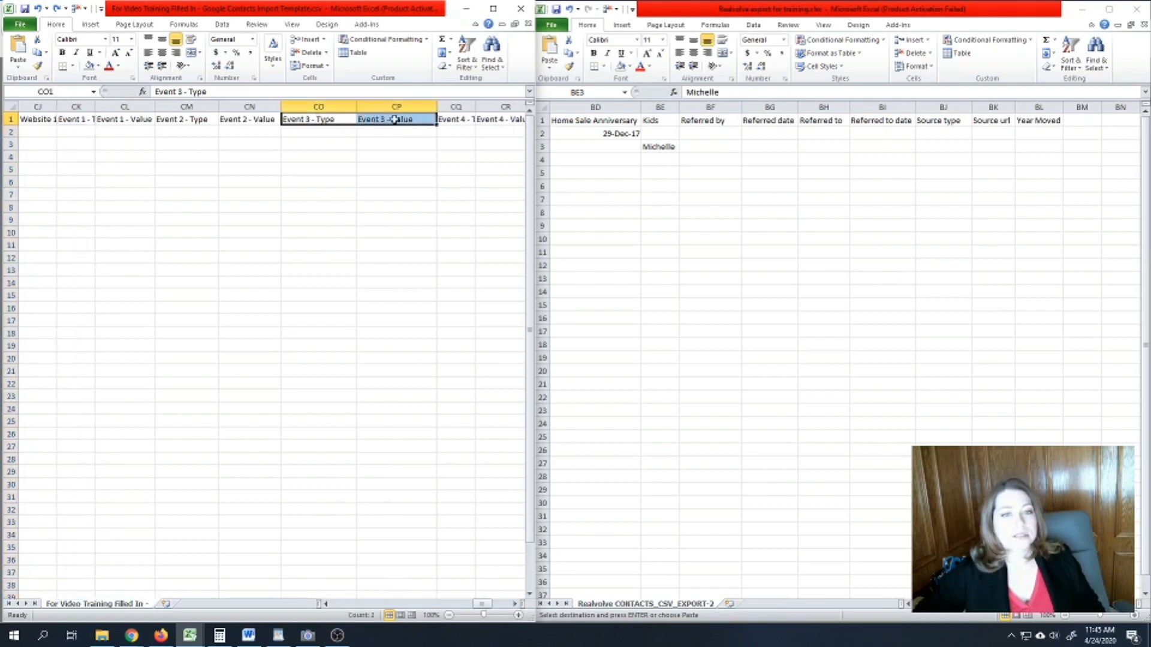
{"action": "left_click", "coordinate": [459, 105]}
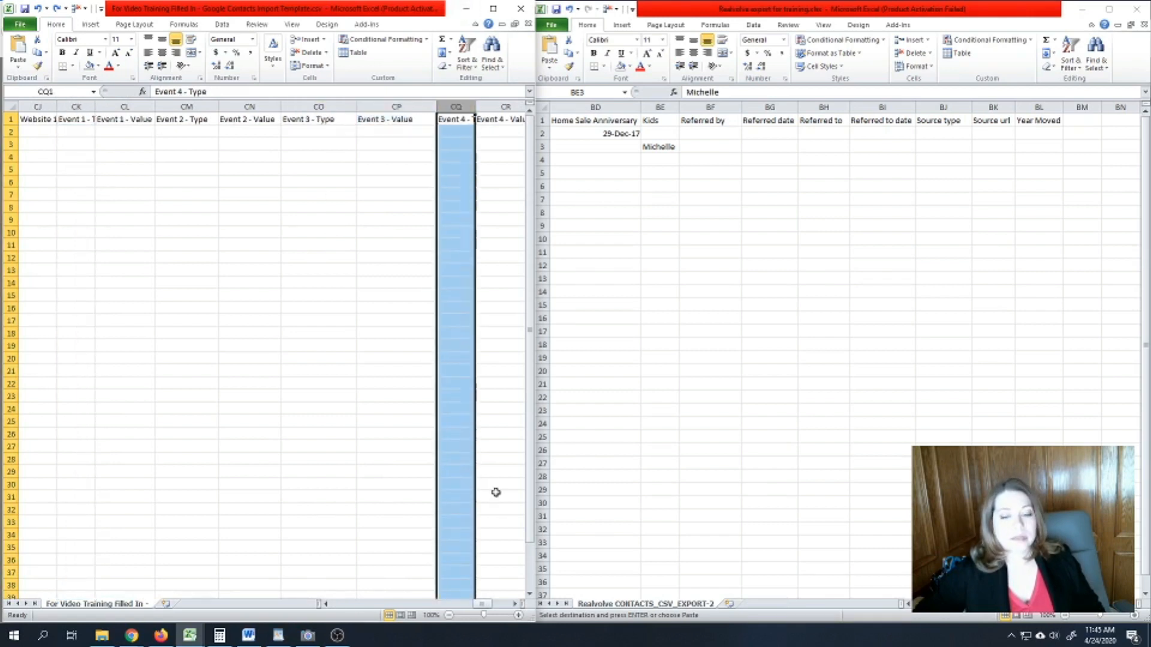
- Insert two empty columns at CU, after Event 5 - Value and before the custom fields
{"action": "left_click", "coordinate": [516, 604]}
{"action": "left_click", "coordinate": [516, 603]}
{"action": "left_click", "coordinate": [516, 604]}
{"action": "left_click", "coordinate": [515, 604]}
{"action": "left_click", "coordinate": [516, 604]}
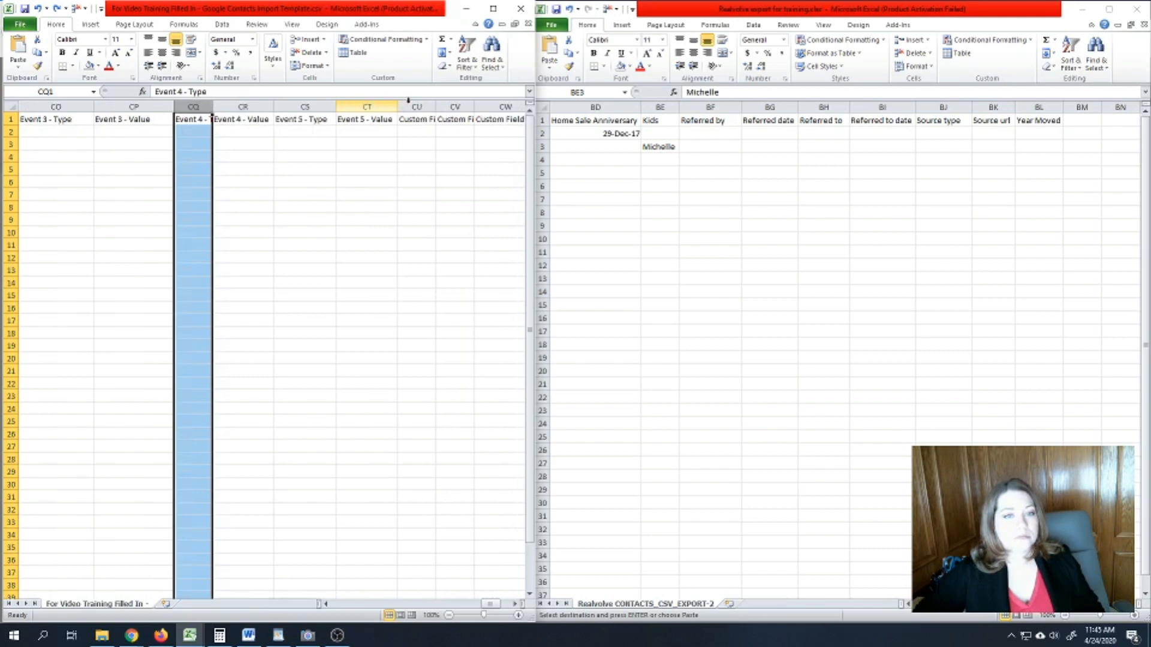
{"action": "right_click", "coordinate": [417, 108]}
{"action": "left_click", "coordinate": [446, 188]}
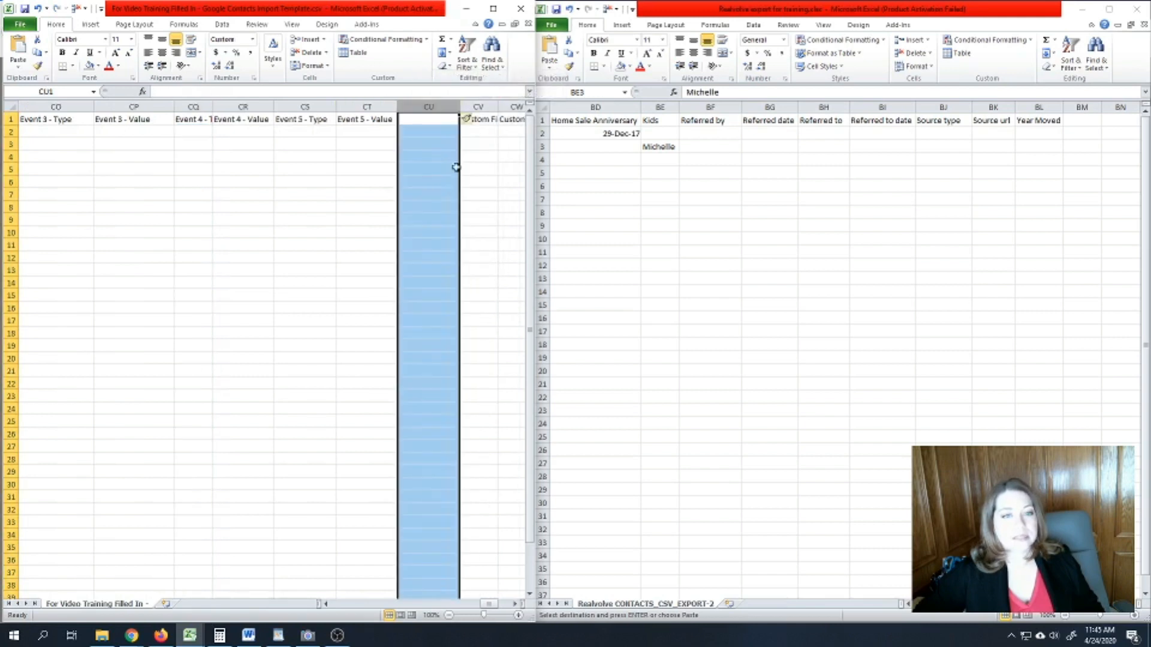
{"action": "right_click", "coordinate": [452, 108]}
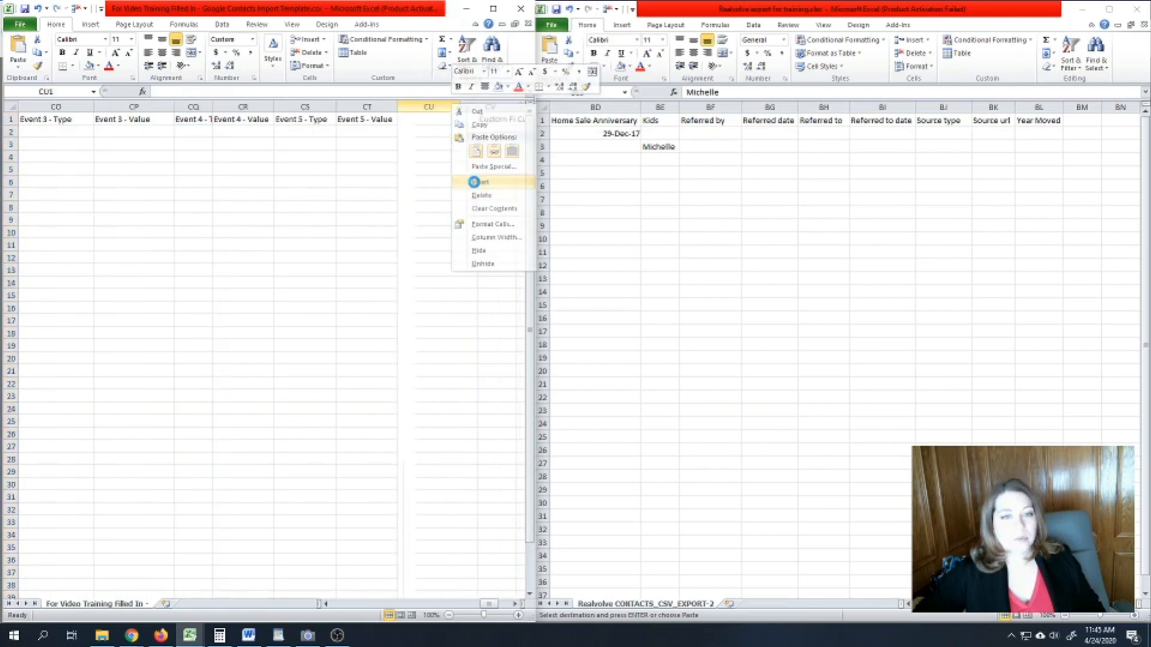
{"action": "left_click", "coordinate": [480, 181]}
- Copy the Event 5 - Type and Value headers into CU1:CV1
{"action": "left_click", "coordinate": [515, 603]}
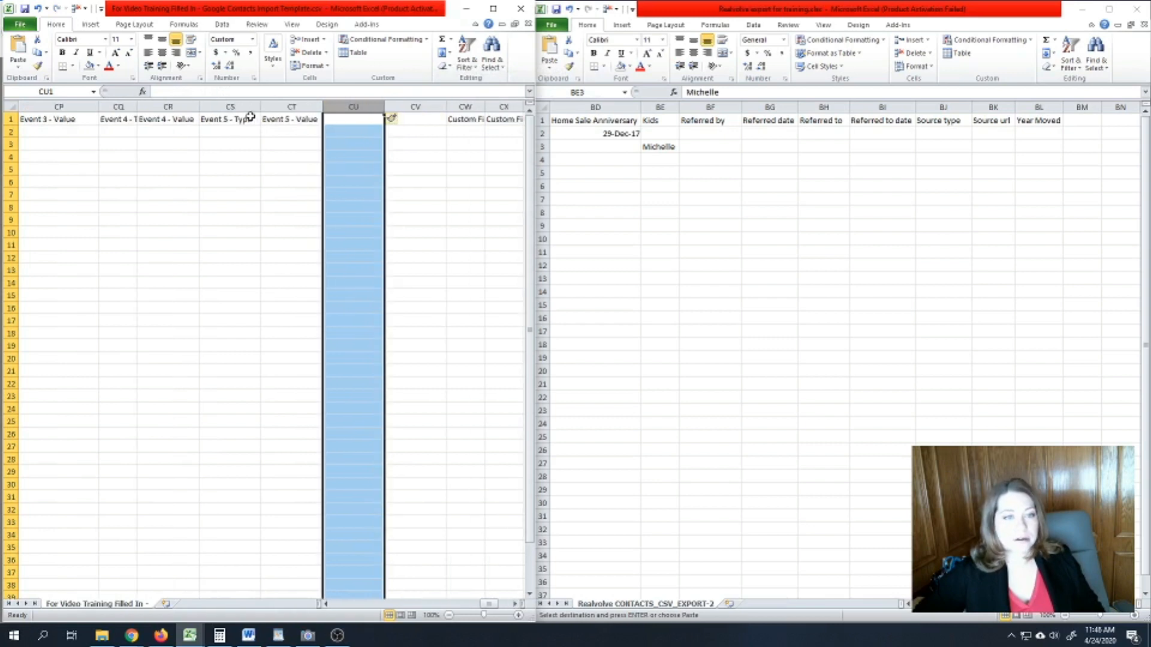
{"action": "left_click_drag", "start_coordinate": [240, 119], "coordinate": [300, 119]}
{"action": "key", "text": "ctrl+c"}
{"action": "left_click", "coordinate": [329, 119]}
{"action": "key", "text": "ctrl+v"}
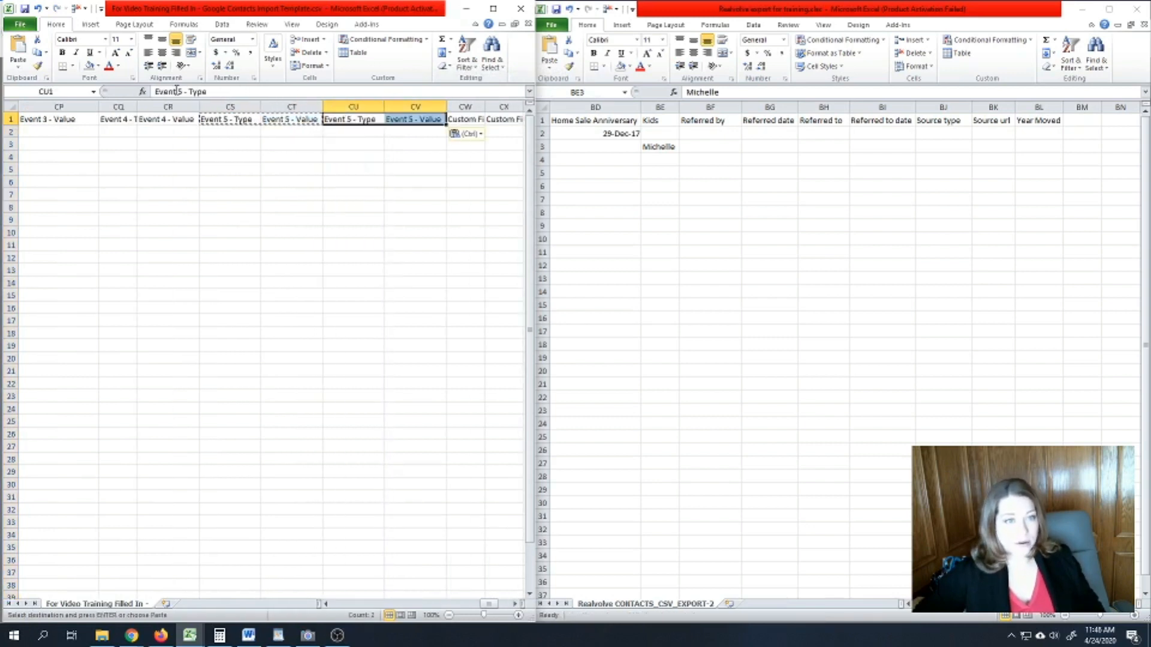
- Rename the pasted headers to Event 6 - Type and Event 6 - Value
{"action": "left_click", "coordinate": [177, 91]}
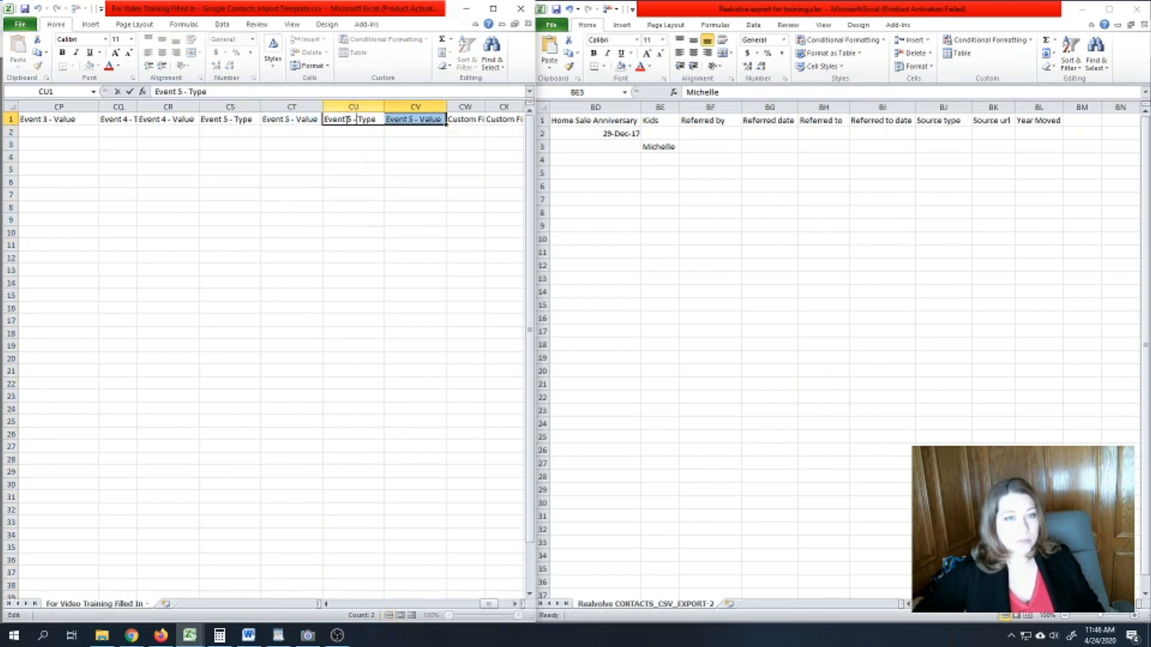
{"action": "key", "text": "BackSpace"}
{"action": "type", "text": "6"}
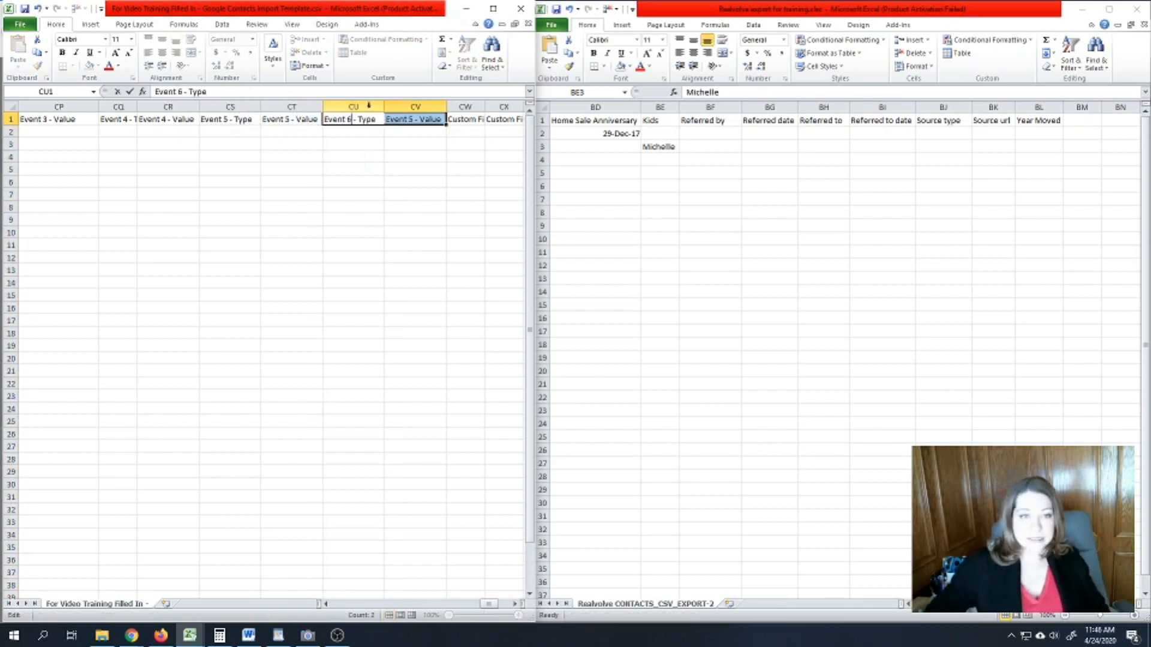
{"action": "double_click", "coordinate": [411, 120]}
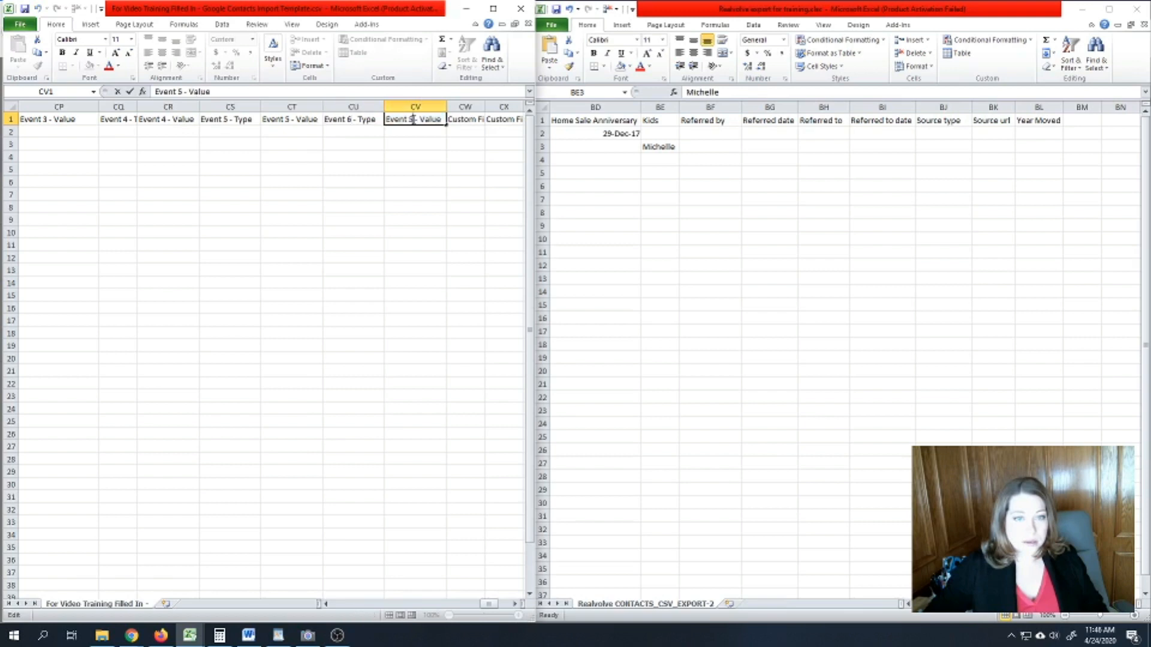
{"action": "key", "text": "BackSpace"}
{"action": "type", "text": "6"}
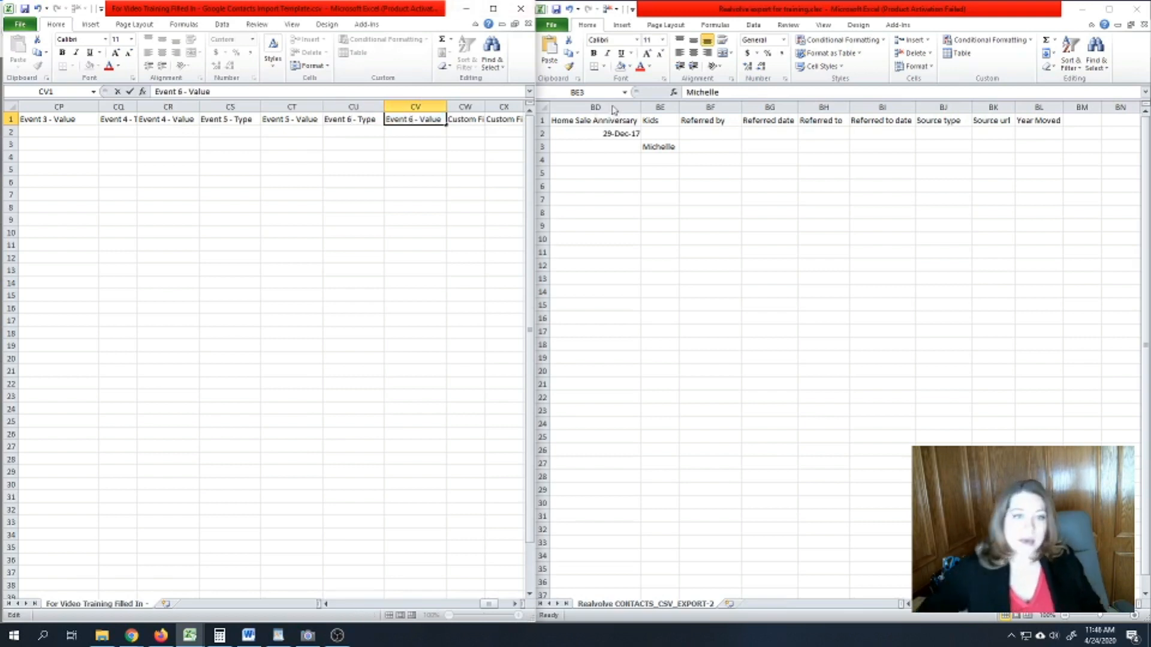
{"action": "left_click", "coordinate": [442, 168]}
{"action": "double_click", "coordinate": [422, 120]}
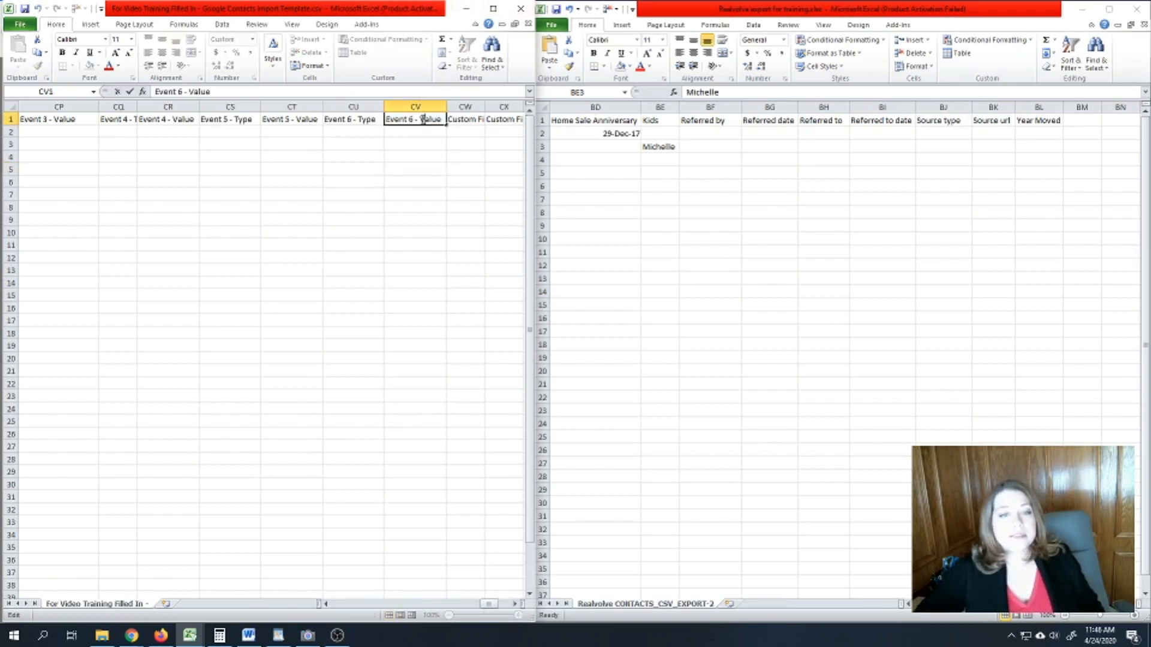
{"action": "left_click_drag", "start_coordinate": [419, 121], "coordinate": [416, 121]}
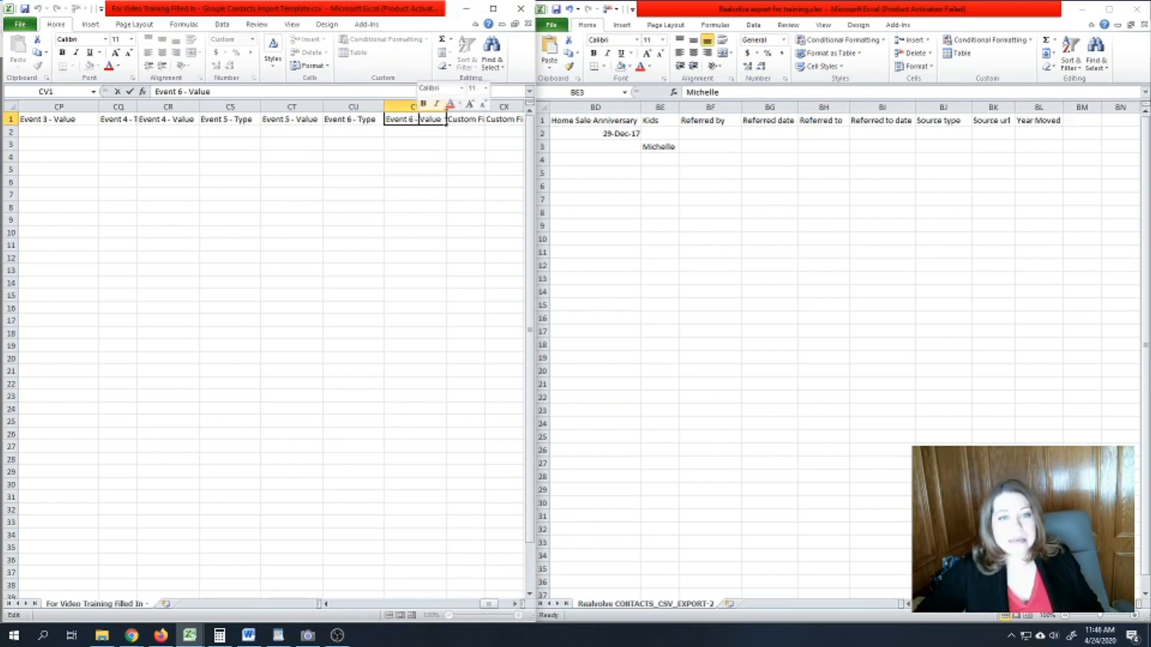
{"action": "left_click_drag", "start_coordinate": [421, 120], "coordinate": [444, 120]}
{"action": "left_click", "coordinate": [429, 181]}
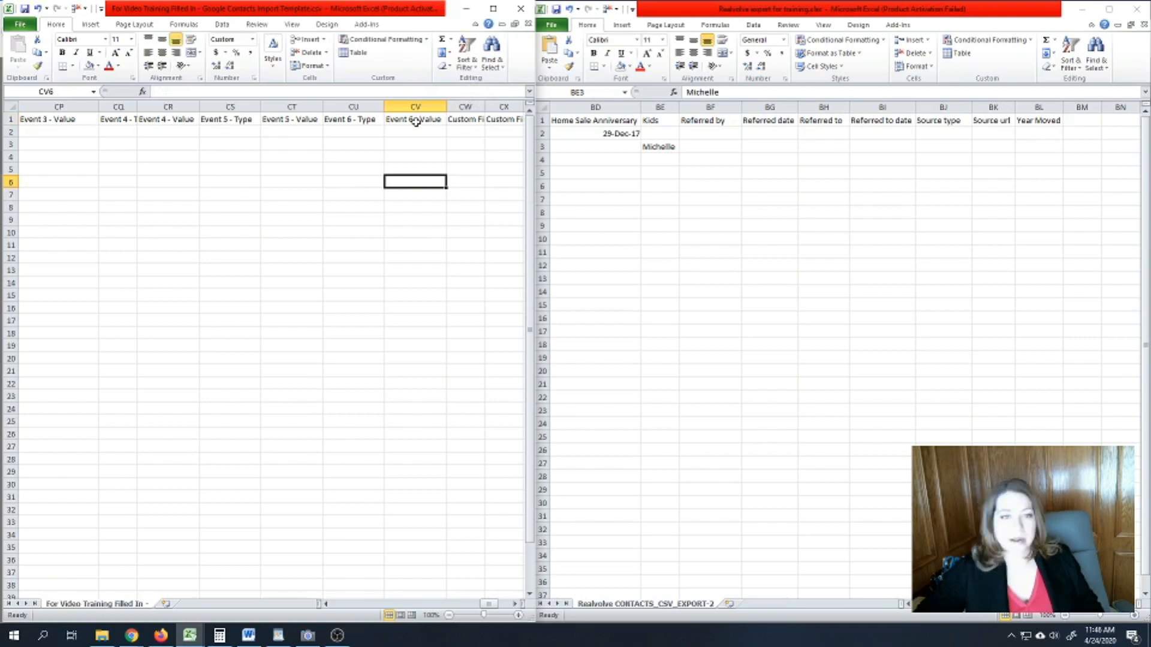
{"action": "left_click", "coordinate": [356, 119]}
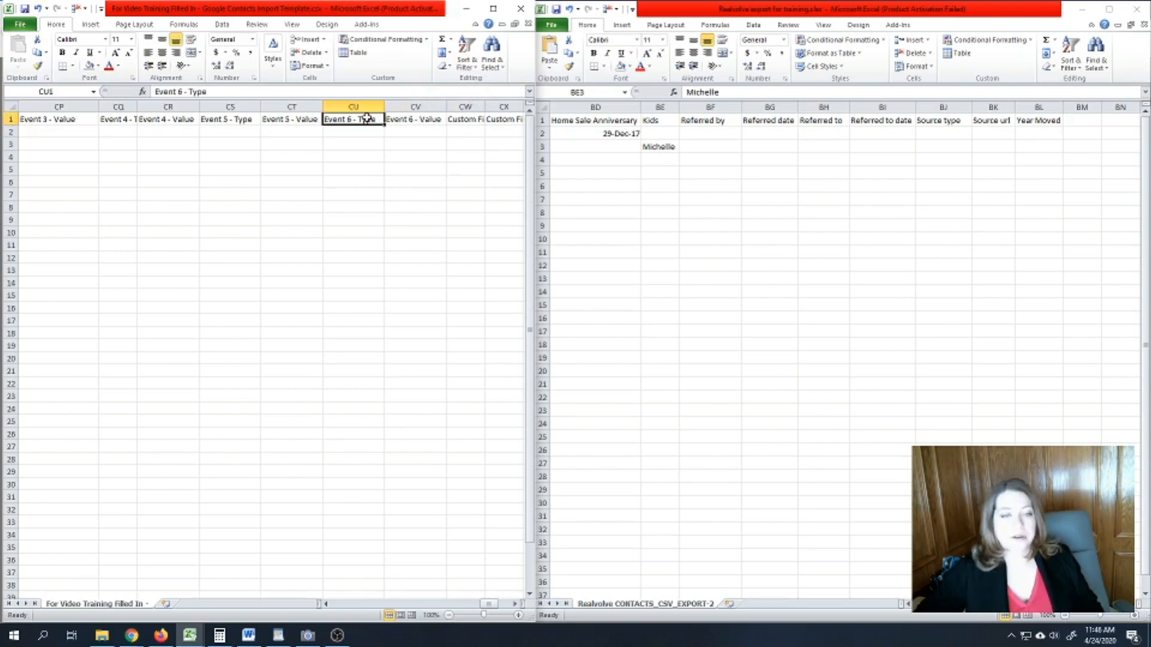
- Widen the template's Event 1 - Type column CK
{"action": "left_click", "coordinate": [325, 605]}
{"action": "left_click", "coordinate": [326, 605]}
{"action": "left_click", "coordinate": [326, 604]}
{"action": "left_click", "coordinate": [325, 605]}
{"action": "left_click", "coordinate": [514, 604]}
{"action": "left_click", "coordinate": [514, 605]}
{"action": "left_click", "coordinate": [199, 127]}
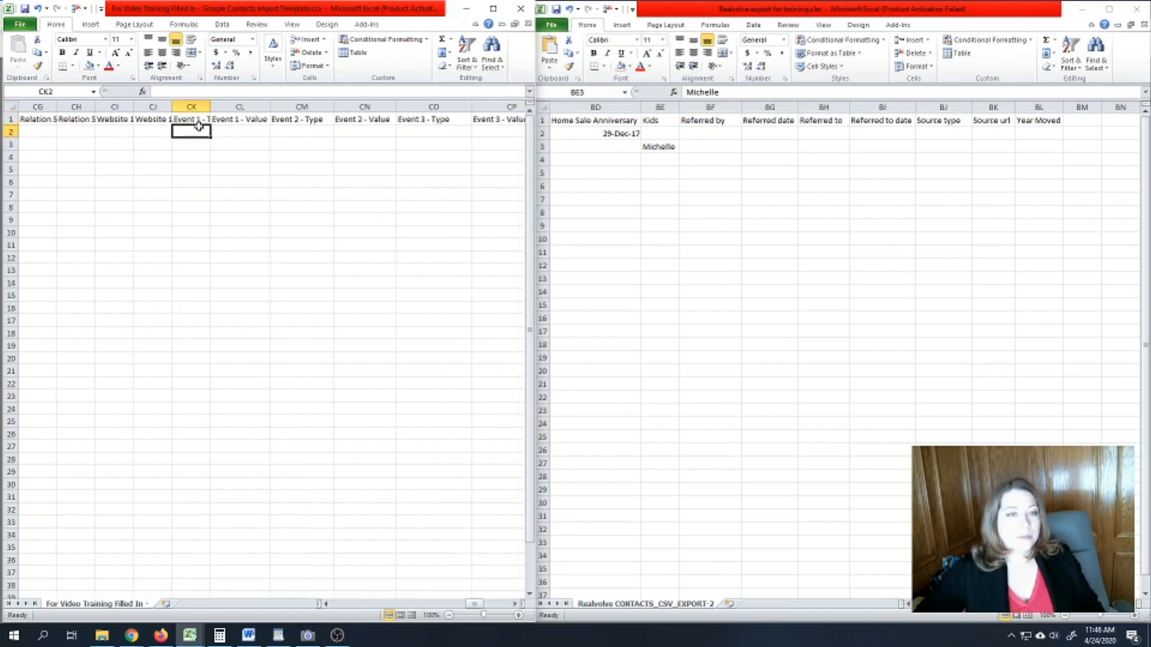
{"action": "left_click_drag", "start_coordinate": [210, 105], "coordinate": [293, 106]}
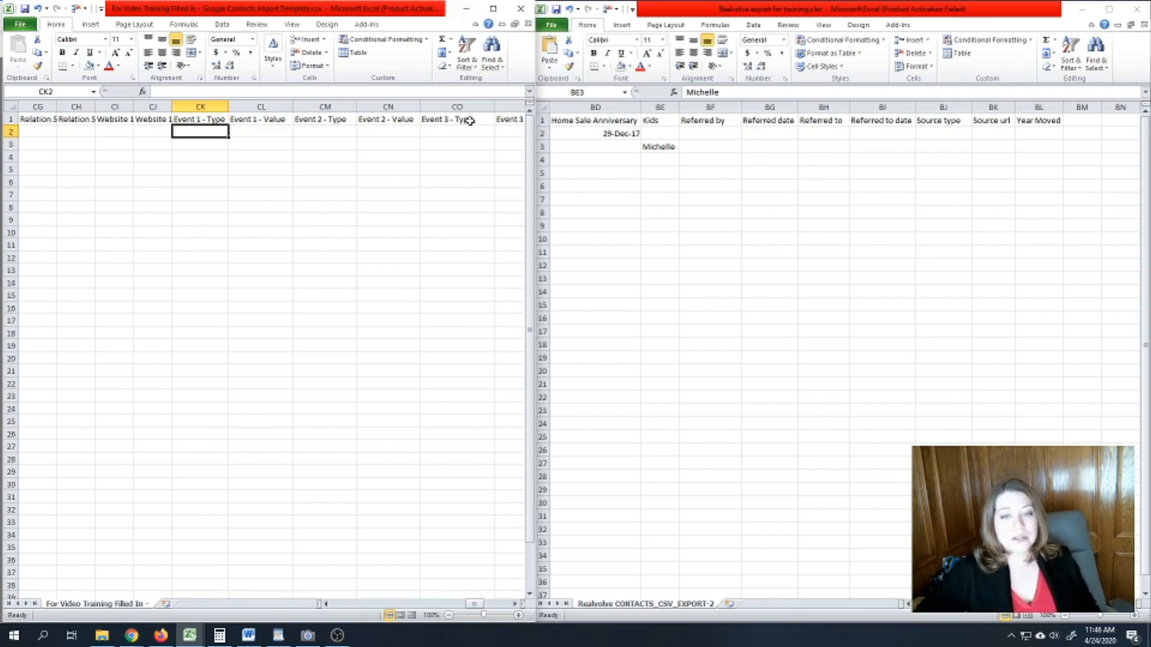
- Inspect the export's Home Sale Anniversary header and its 29-Dec-17 date
{"action": "left_click", "coordinate": [659, 146]}
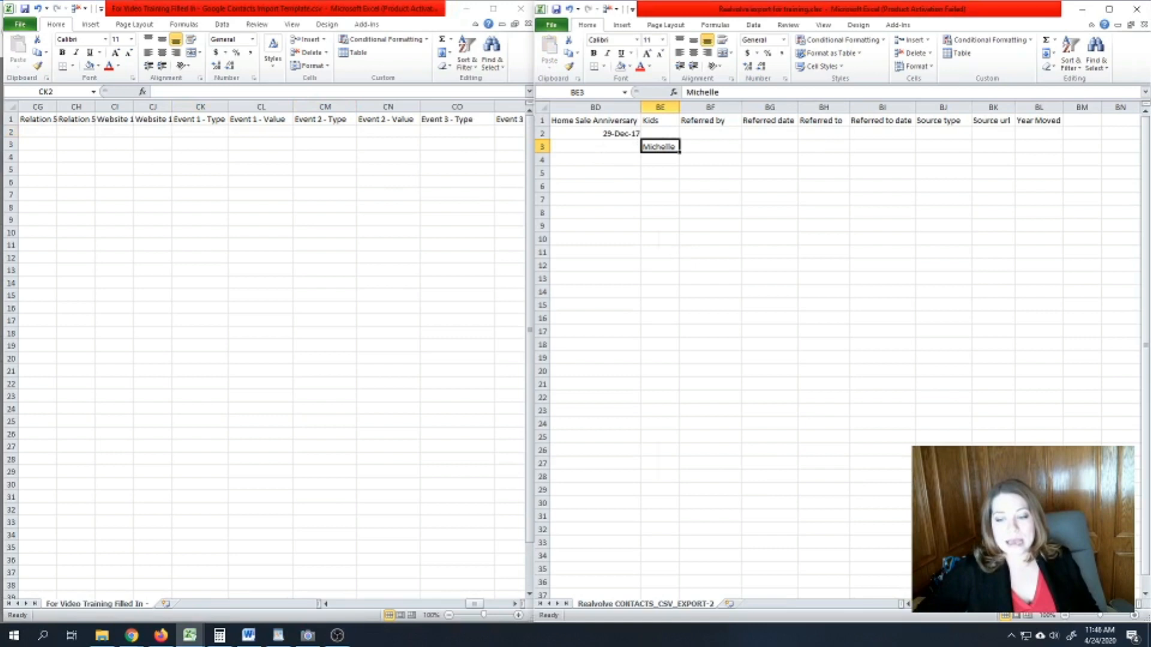
{"action": "double_click", "coordinate": [909, 605]}
{"action": "left_click", "coordinate": [769, 120]}
{"action": "left_click", "coordinate": [770, 132]}
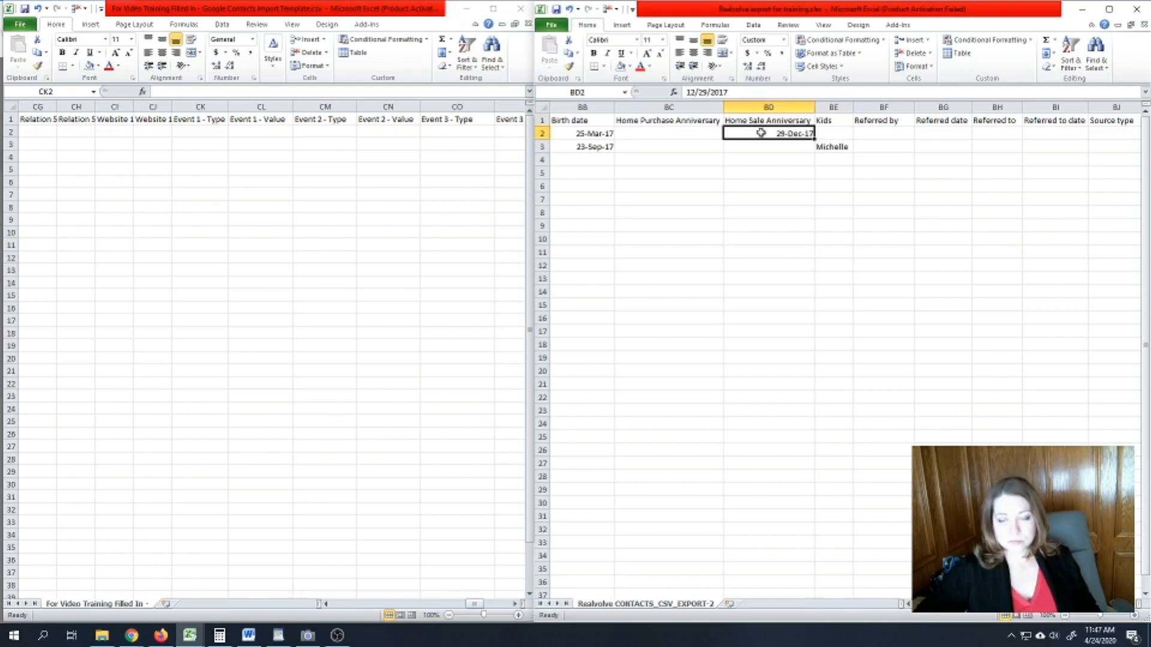
- Copy the export's Home Sale Anniversary cells BD1:BD13 and paste them at template cell CL2
{"action": "left_click", "coordinate": [746, 106]}
{"action": "left_click", "coordinate": [754, 122]}
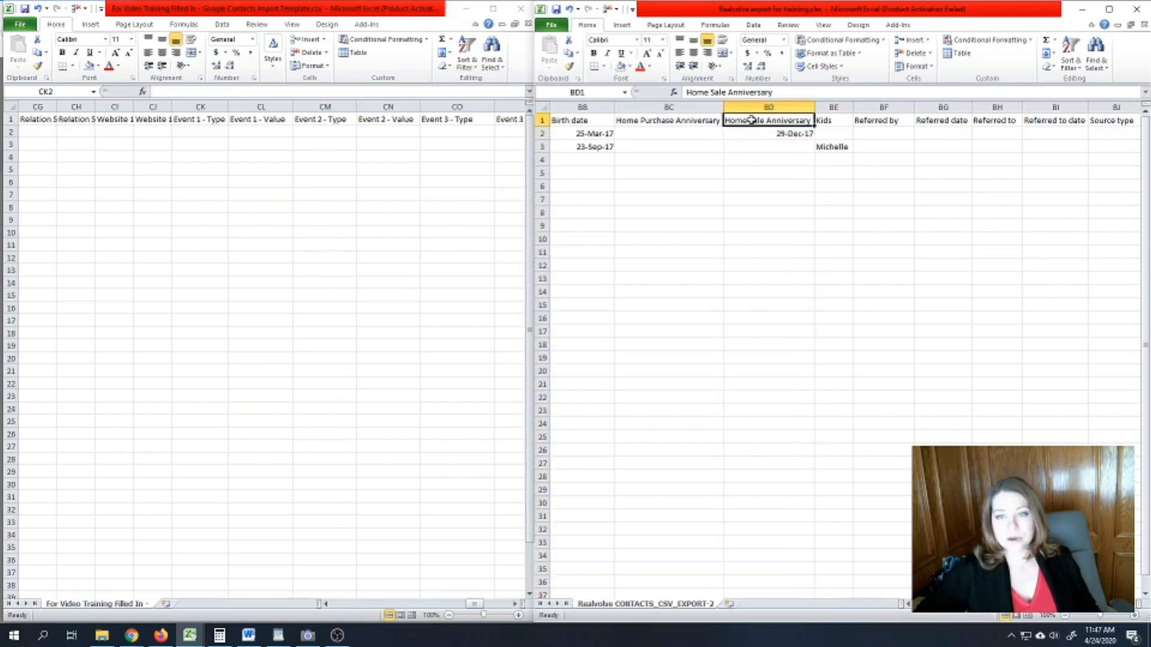
{"action": "left_click_drag", "start_coordinate": [752, 120], "coordinate": [756, 282]}
{"action": "right_click", "coordinate": [764, 187]}
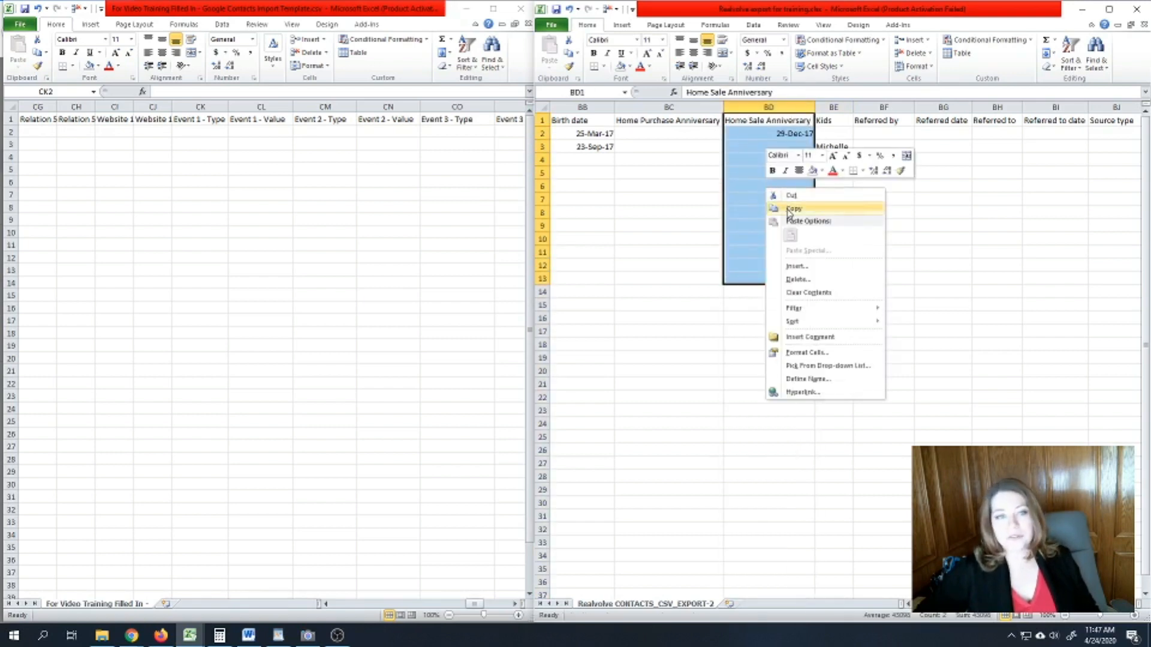
{"action": "left_click", "coordinate": [789, 210]}
{"action": "left_click", "coordinate": [246, 124]}
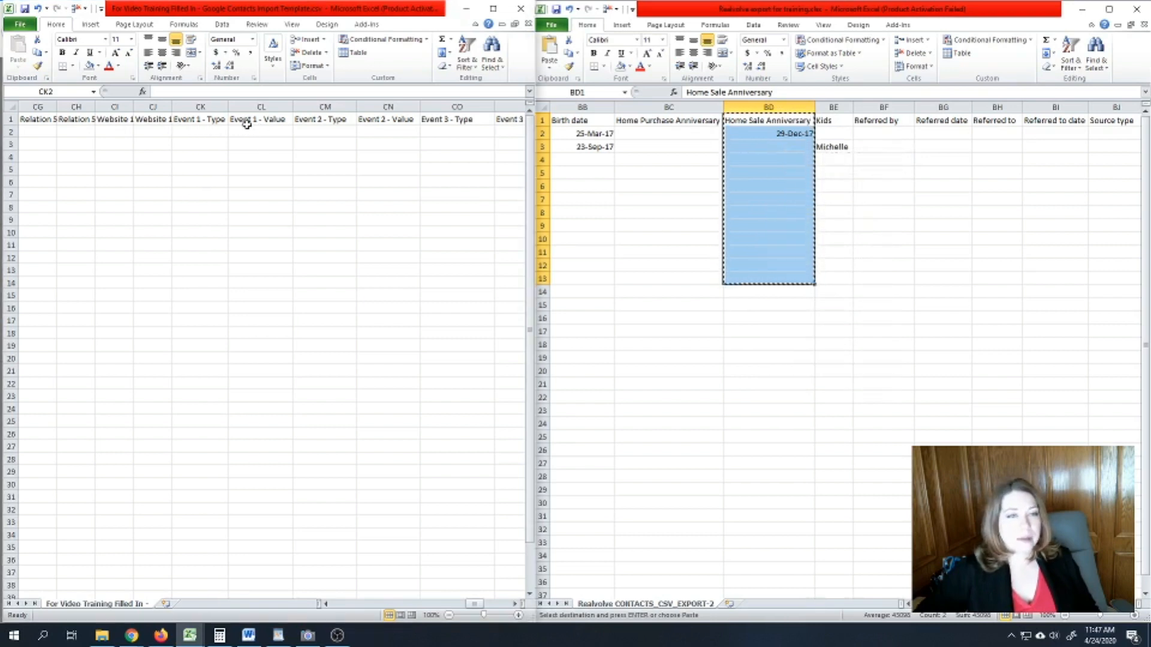
{"action": "left_click", "coordinate": [247, 119]}
{"action": "left_click", "coordinate": [247, 130]}
{"action": "right_click", "coordinate": [250, 134]}
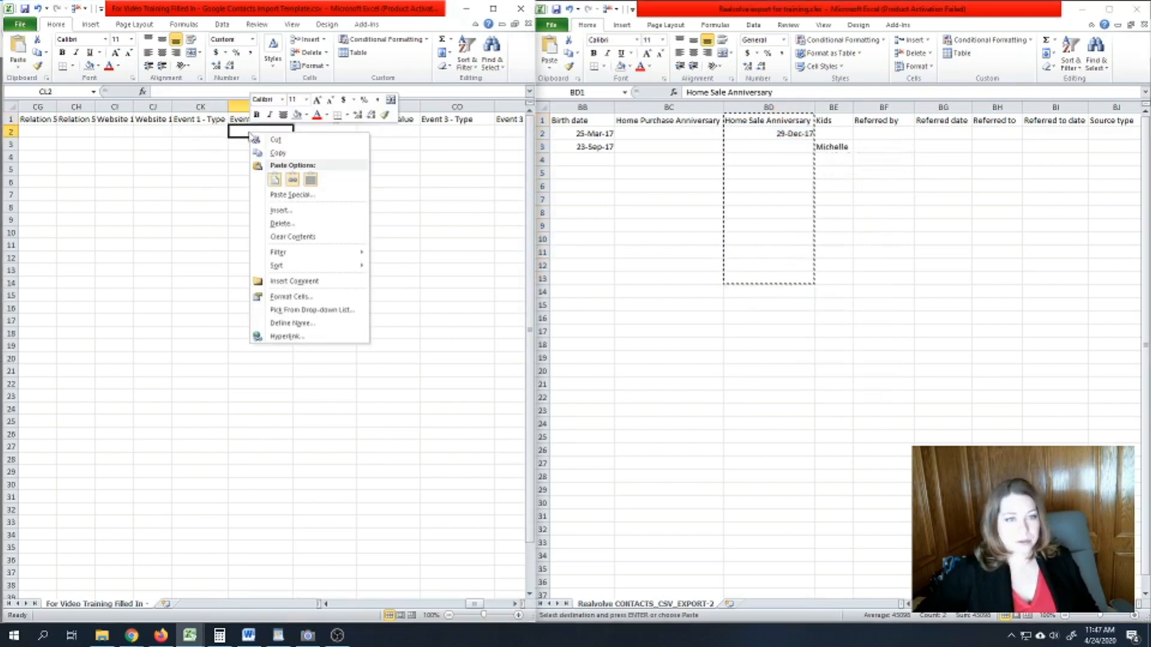
{"action": "left_click", "coordinate": [278, 180]}
{"action": "left_click", "coordinate": [252, 131]}
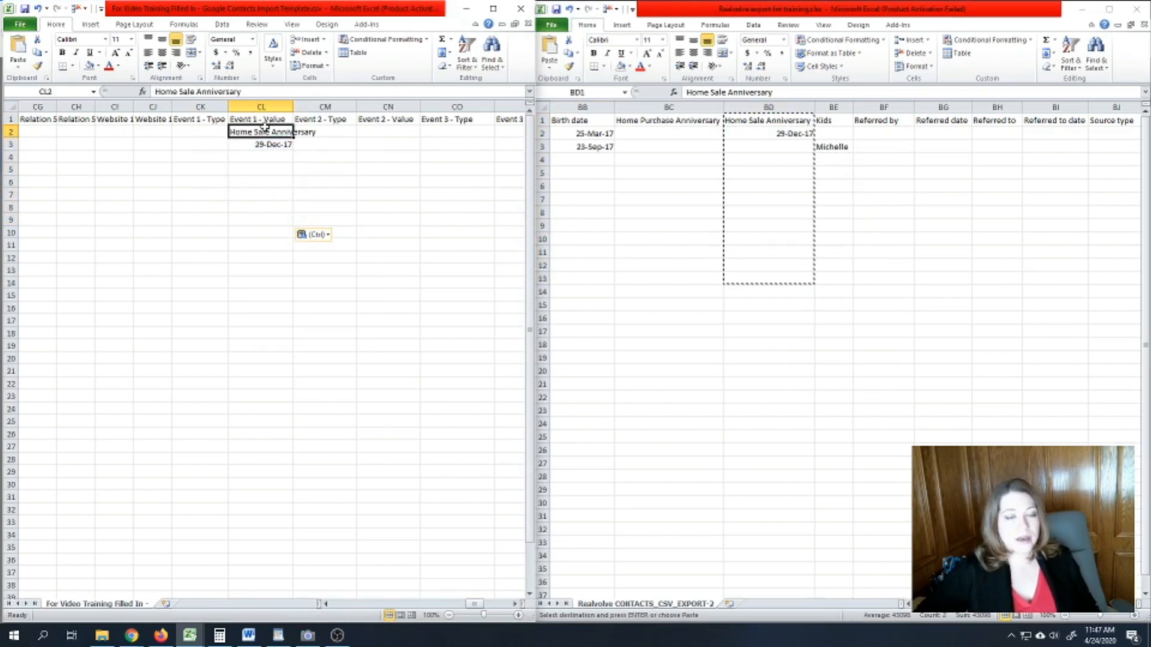
- Enter Home Sale Anniversary as the Event 1 - Type in CK2
{"action": "left_click", "coordinate": [200, 132]}
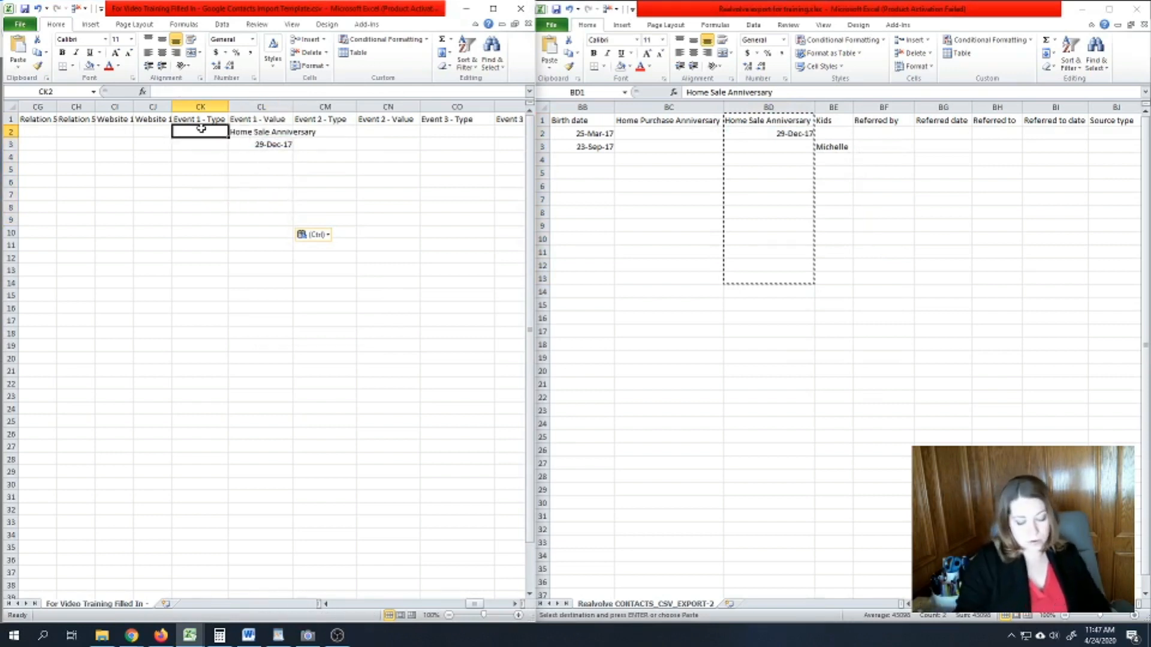
{"action": "type", "text": "Home Sale Anniversary"}
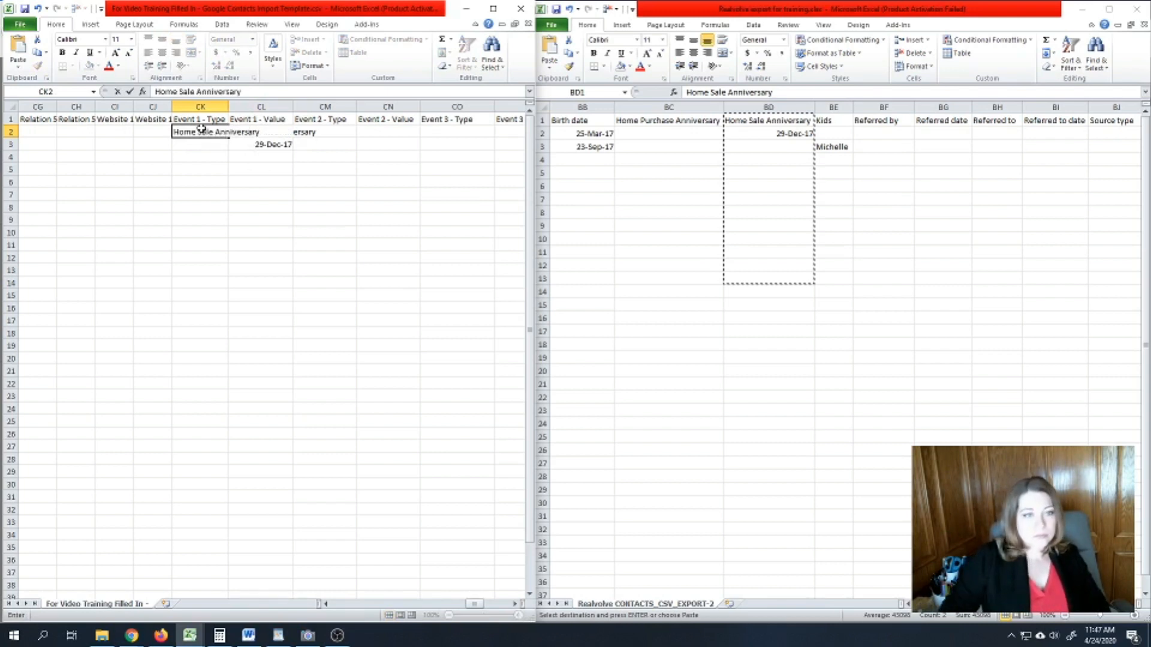
{"action": "key", "text": "Return"}
{"action": "left_click", "coordinate": [202, 129]}
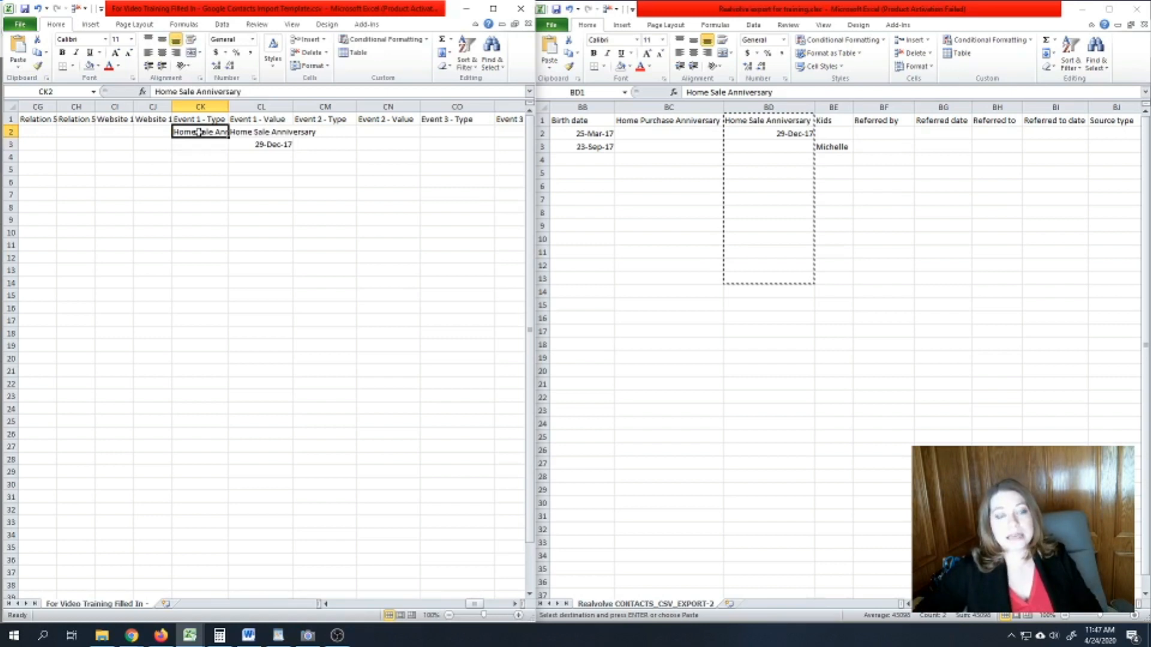
- Change CK2 to Home-iversary, fill it down to CK32, and autofit column CK
{"action": "double_click", "coordinate": [199, 132]}
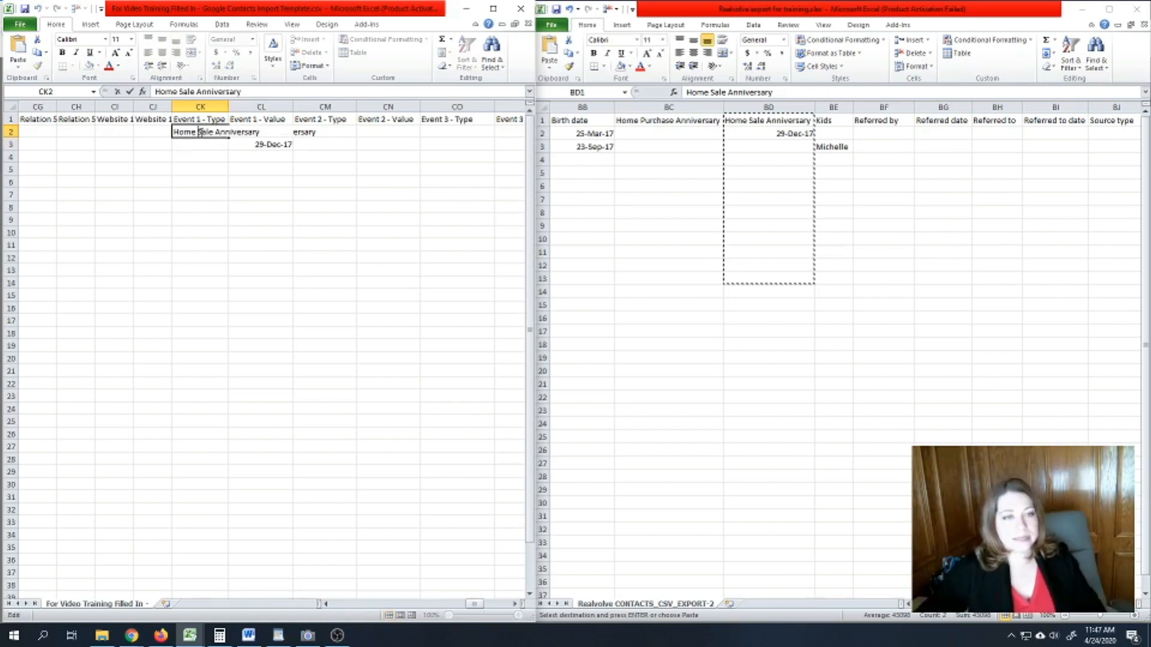
{"action": "left_click_drag", "start_coordinate": [196, 131], "coordinate": [261, 132]}
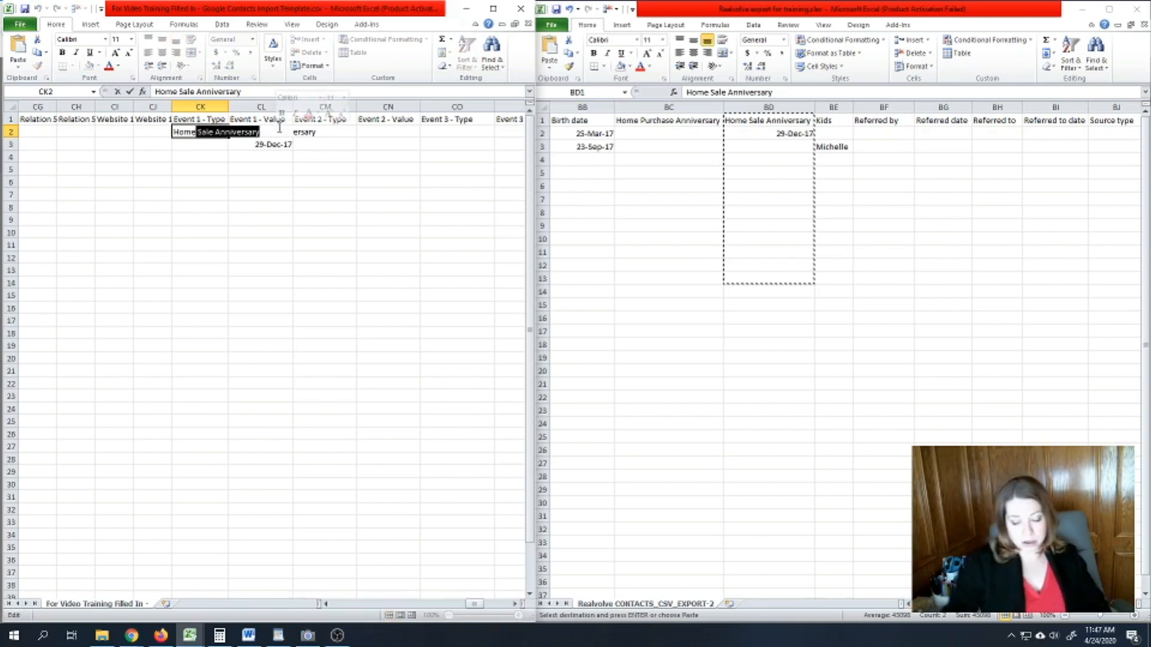
{"action": "type", "text": "-"}
{"action": "type", "text": "ary"}
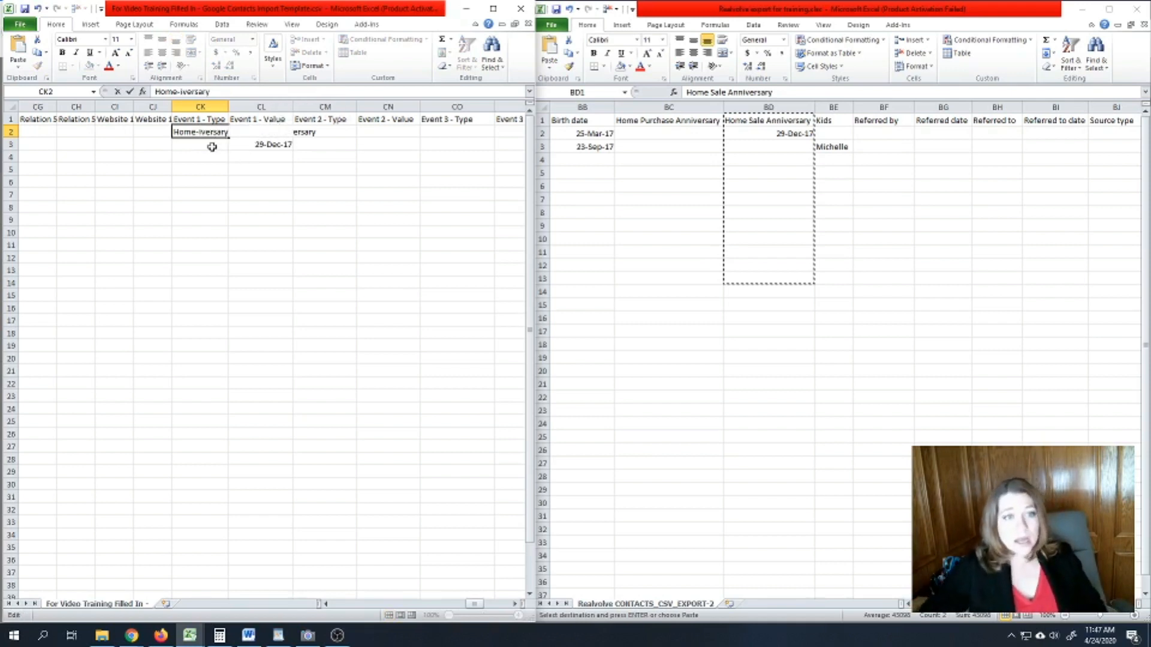
{"action": "key", "text": "Return"}
{"action": "left_click", "coordinate": [211, 130]}
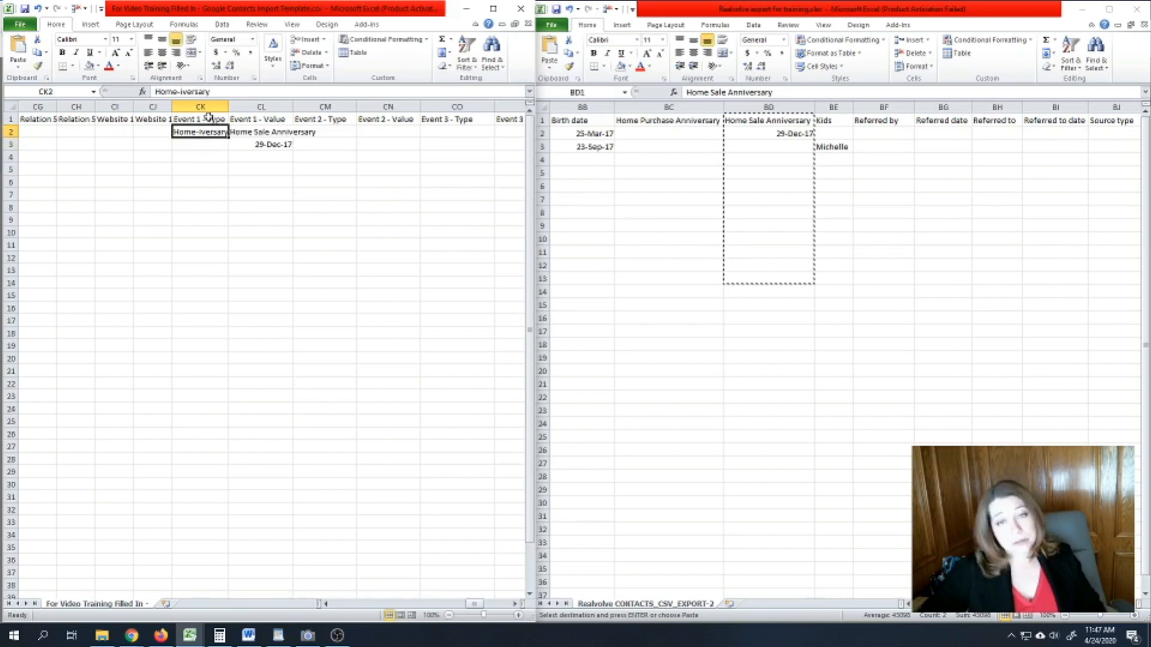
{"action": "left_click_drag", "start_coordinate": [230, 139], "coordinate": [257, 512]}
{"action": "double_click", "coordinate": [229, 110]}
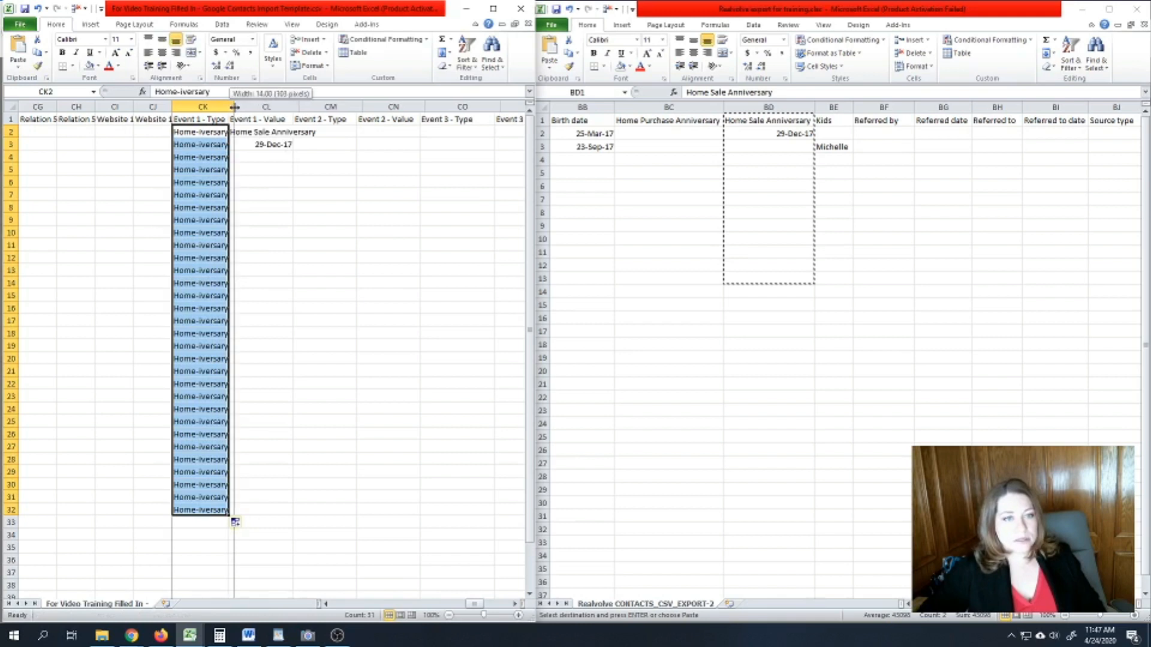
{"action": "left_click", "coordinate": [207, 170]}
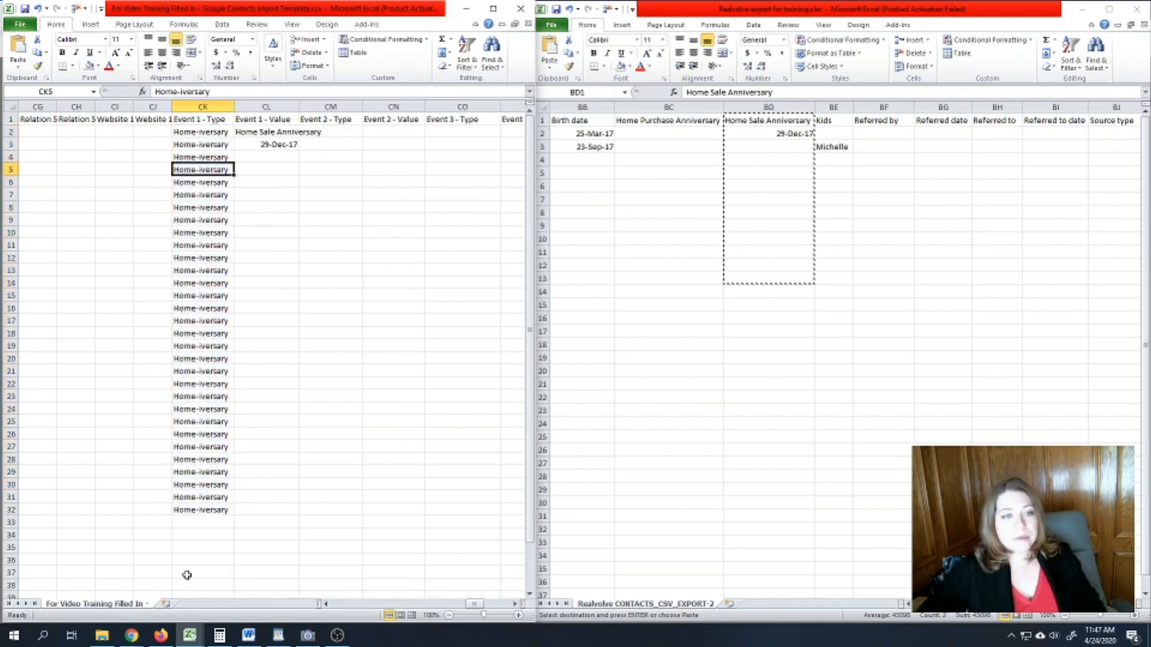
- Inspect the pasted anniversary dates in column CL, especially the value in CL3
{"action": "left_click", "coordinate": [265, 132]}
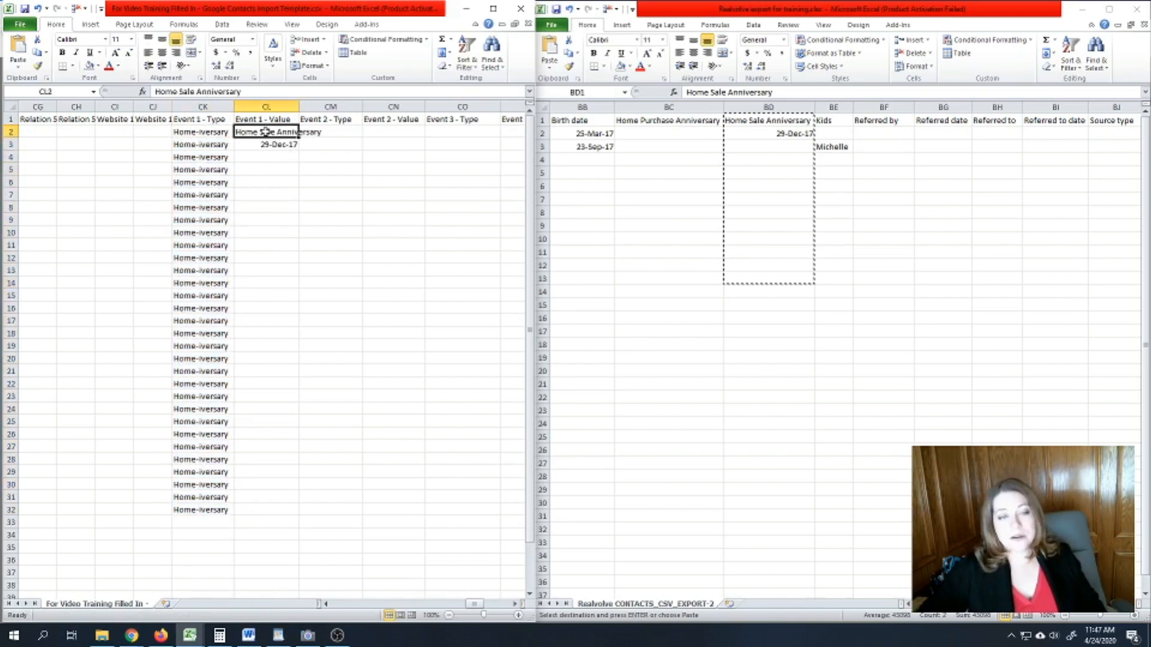
{"action": "left_click_drag", "start_coordinate": [265, 145], "coordinate": [264, 192]}
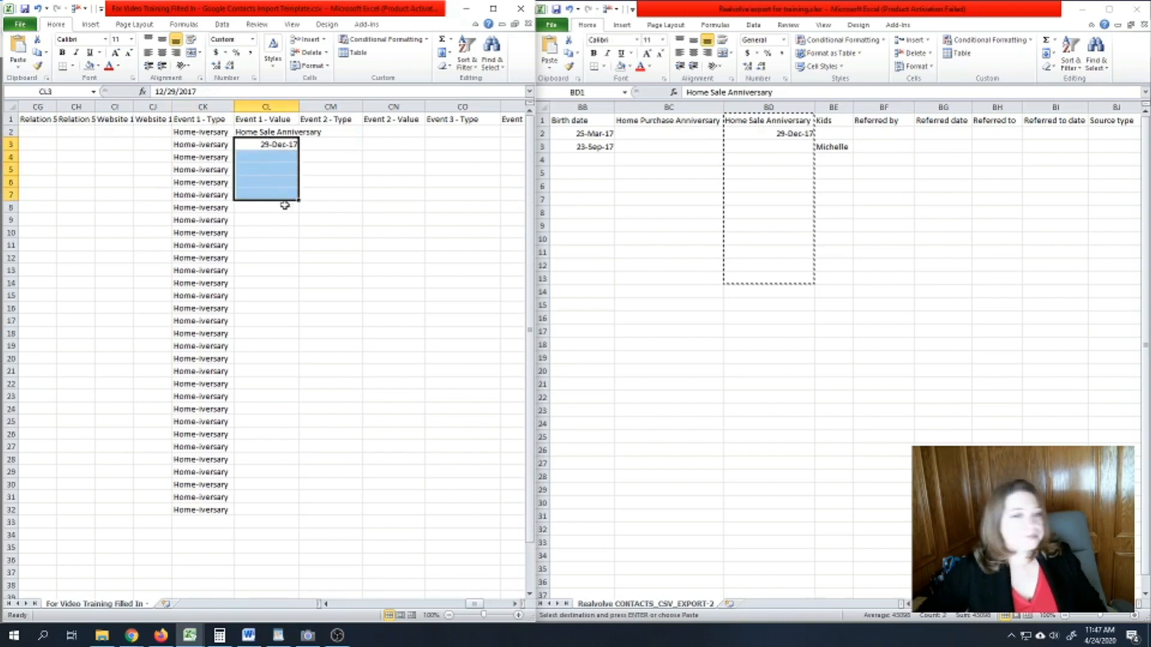
{"action": "left_click", "coordinate": [271, 145]}
{"action": "left_click", "coordinate": [283, 286]}
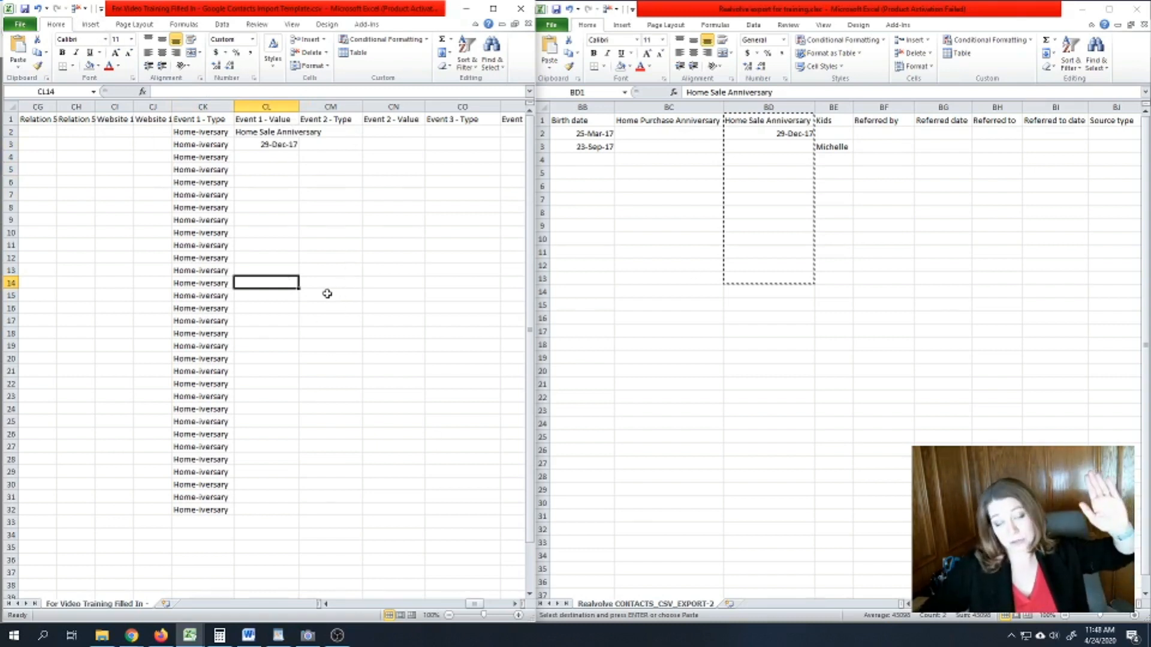
{"action": "left_click", "coordinate": [280, 143]}
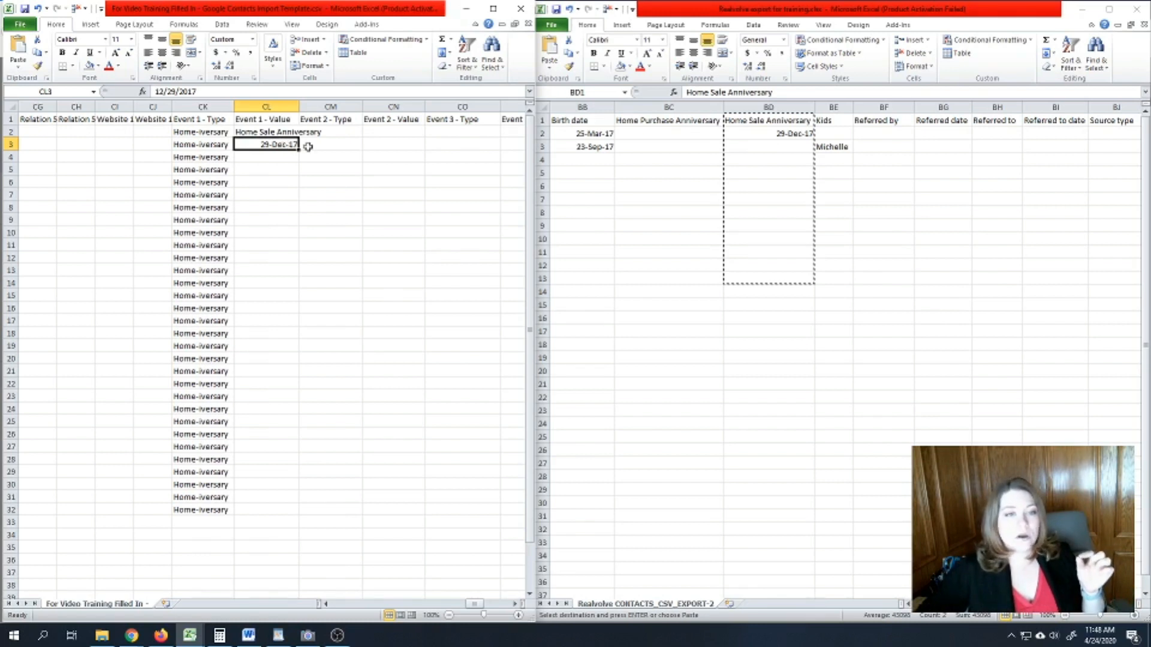
- Give columns CL, CN and CP the custom yyyy-mm-dd format, so CL3 reads 2017-12-29
{"action": "left_click", "coordinate": [266, 107]}
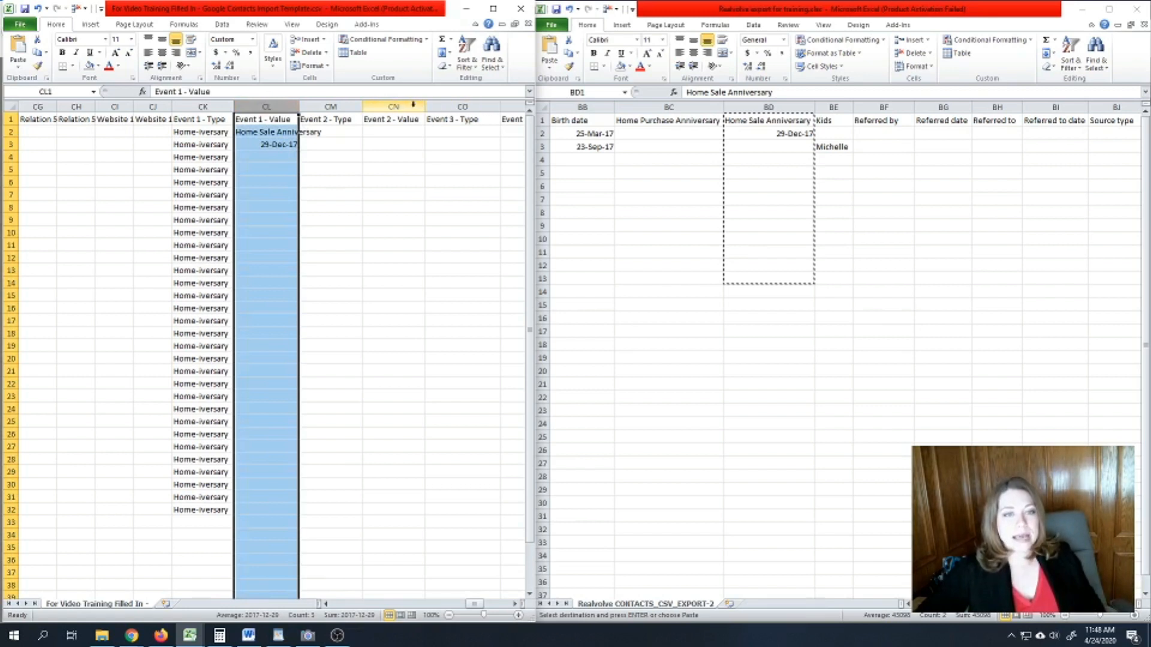
{"action": "left_click", "coordinate": [392, 106], "text": "ctrl"}
{"action": "left_click", "coordinate": [511, 107], "text": "ctrl"}
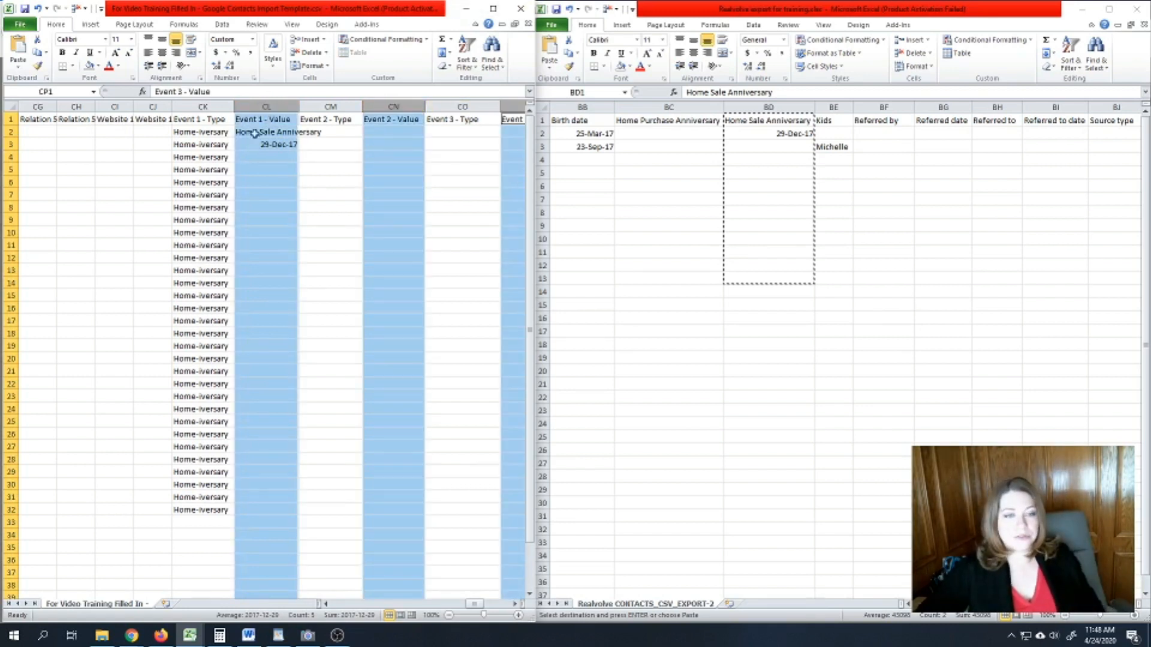
{"action": "right_click", "coordinate": [258, 106]}
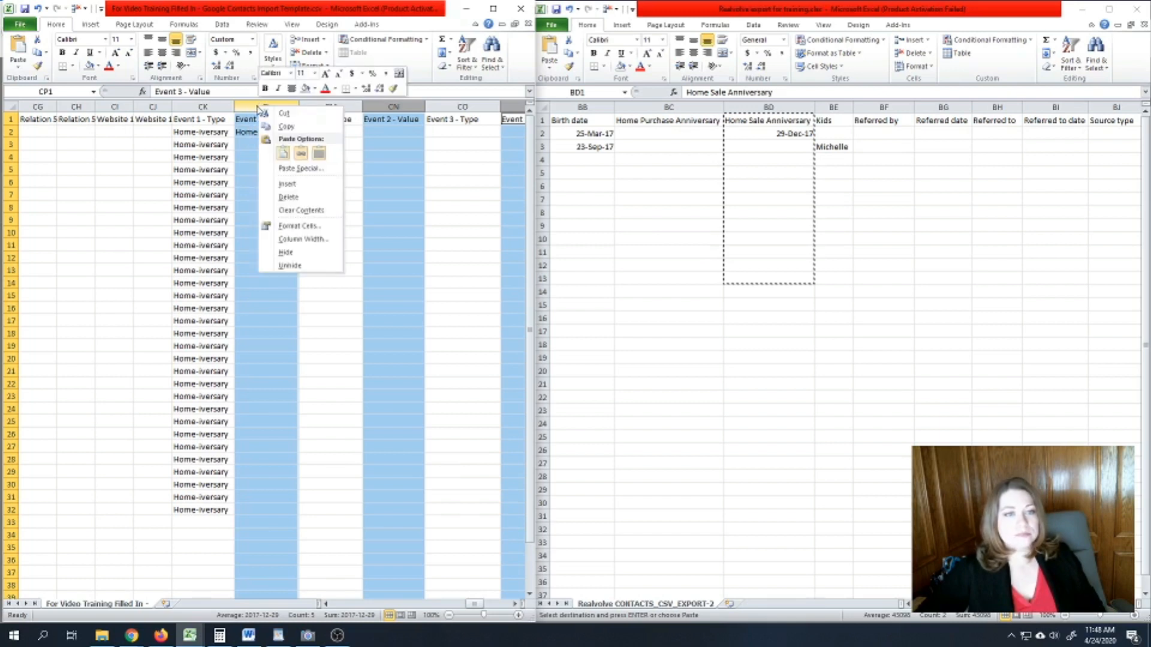
{"action": "left_click", "coordinate": [302, 235]}
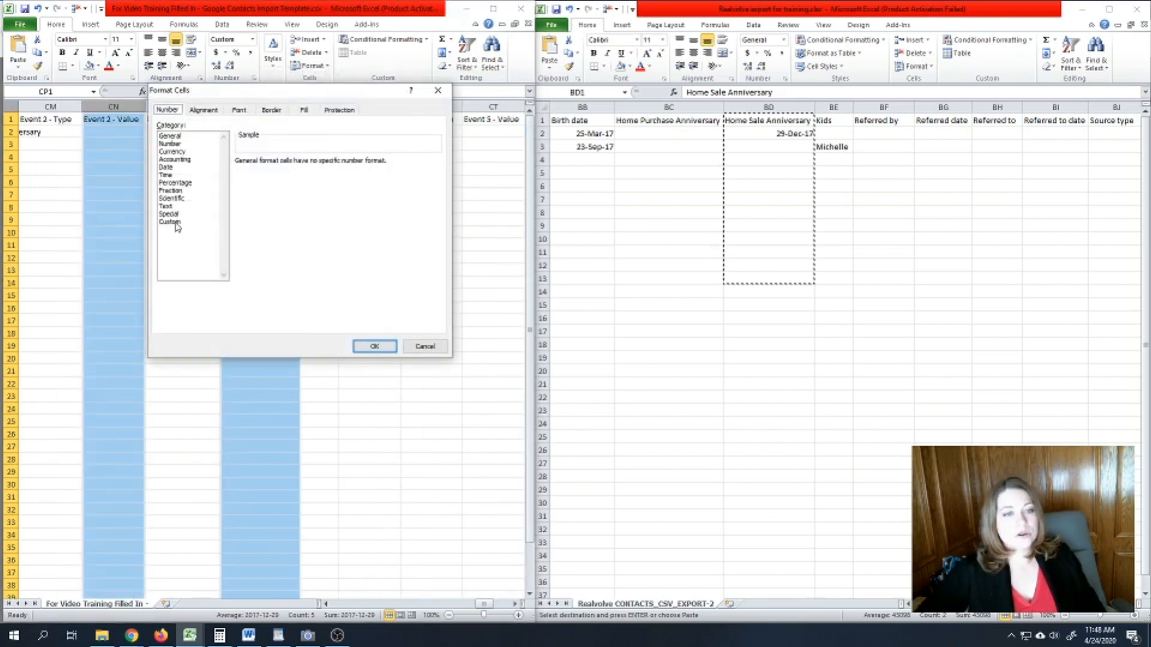
{"action": "left_click", "coordinate": [174, 222]}
{"action": "double_click", "coordinate": [283, 170]}
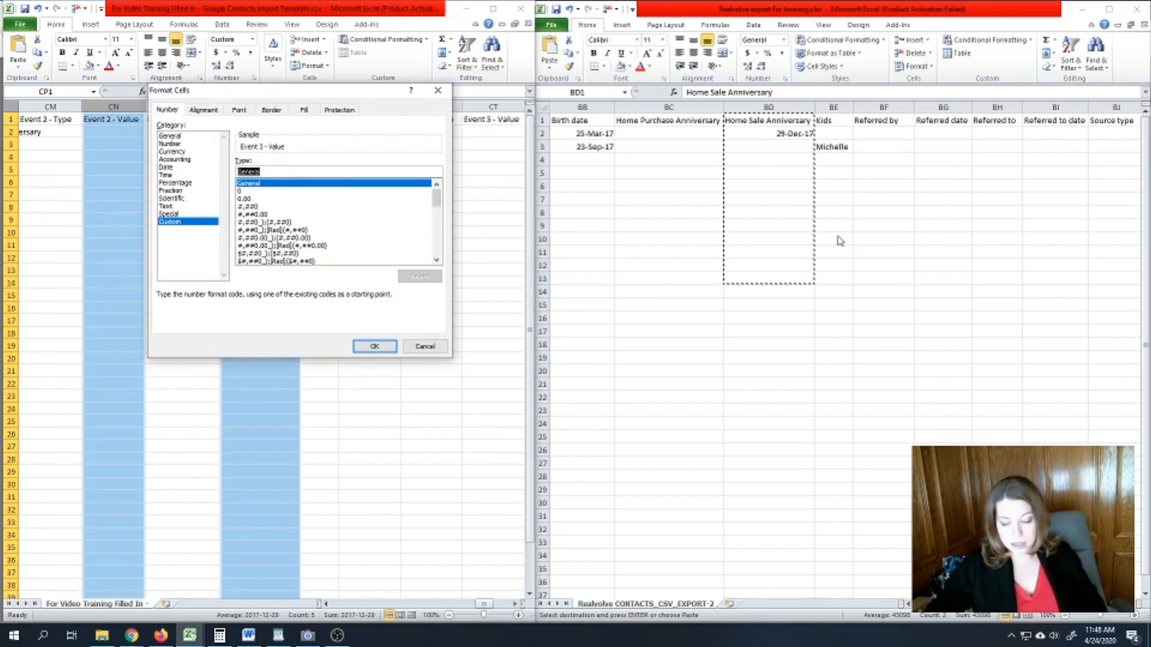
{"action": "type", "text": "yyyy-mm-dd"}
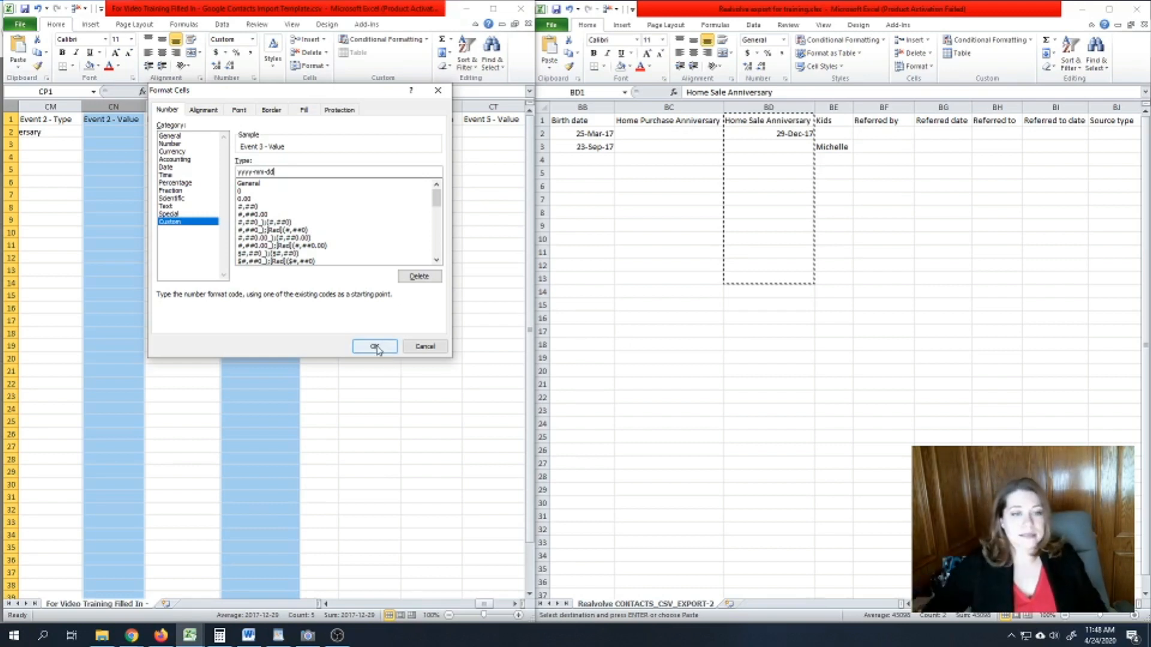
{"action": "left_click", "coordinate": [374, 348]}
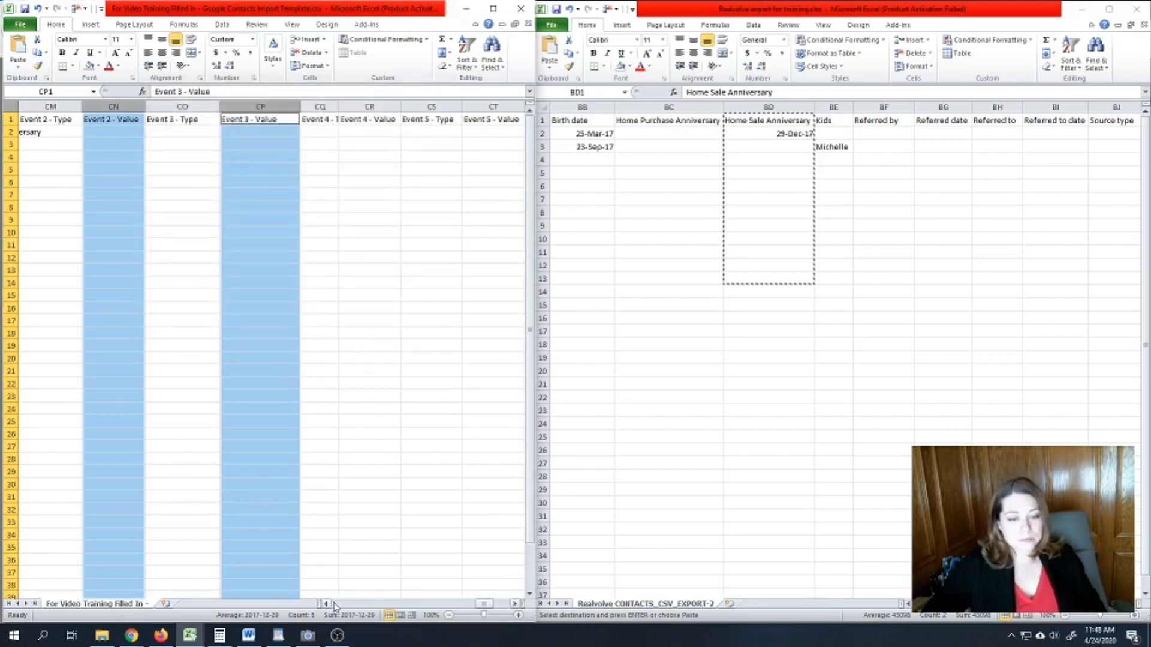
{"action": "scroll", "coordinate": [329, 604], "scroll_direction": "left", "scroll_amount": 4}
{"action": "left_click", "coordinate": [201, 145]}
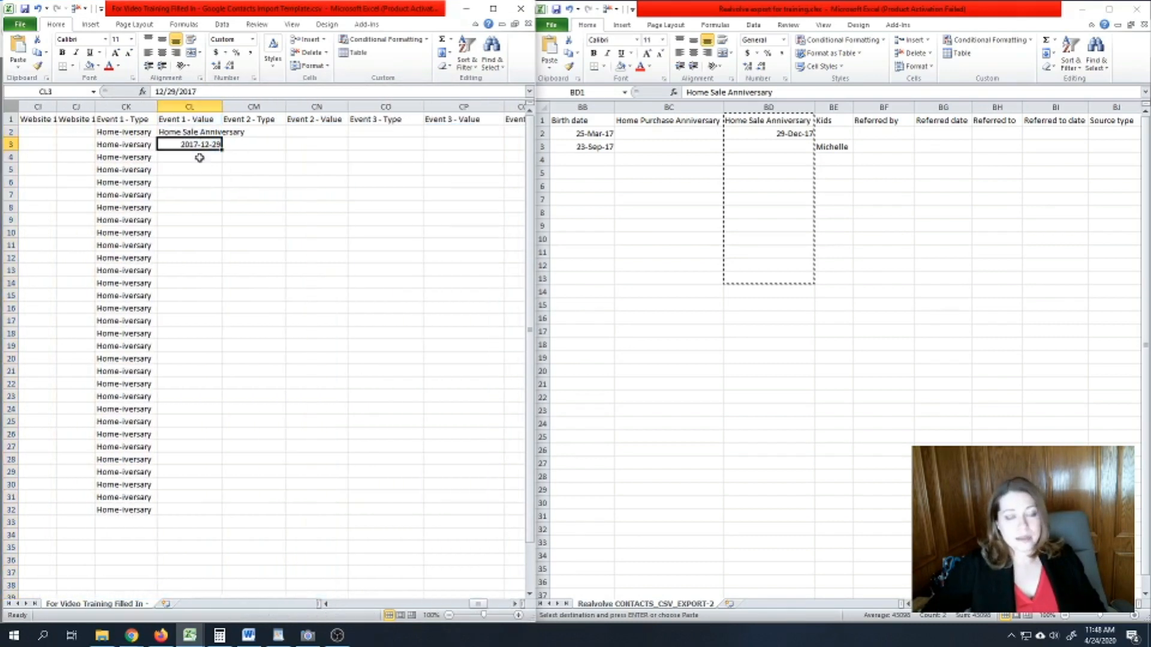
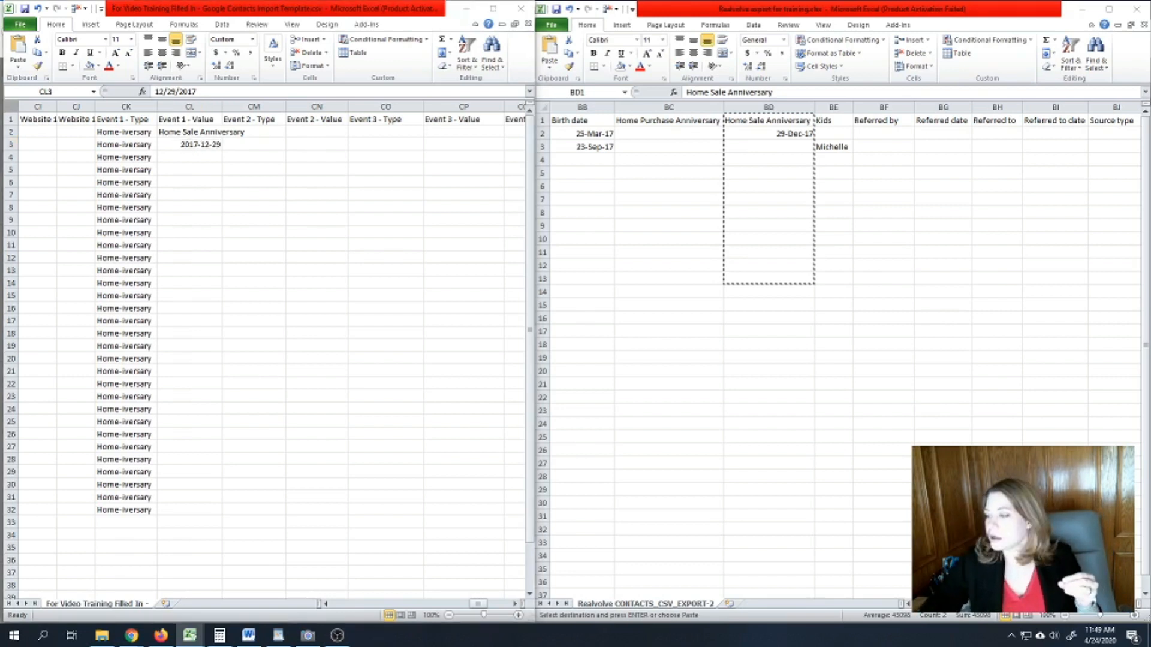
- Return to the import template and scroll right to the Custom Field columns
{"action": "left_click", "coordinate": [273, 130]}
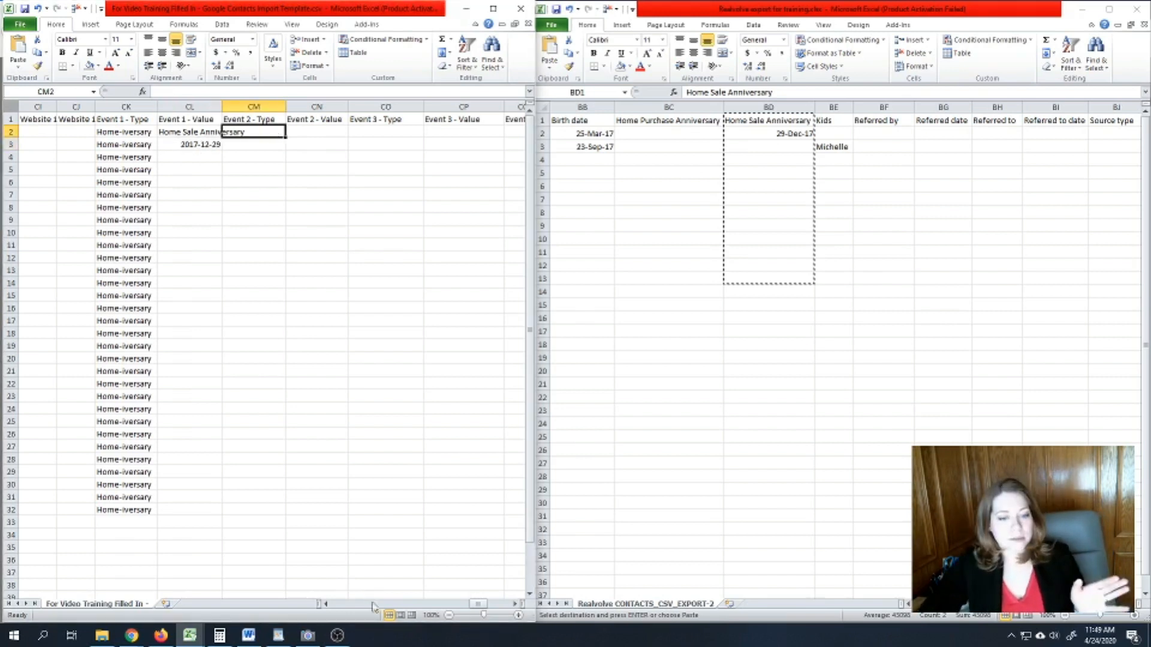
{"action": "left_click", "coordinate": [514, 604]}
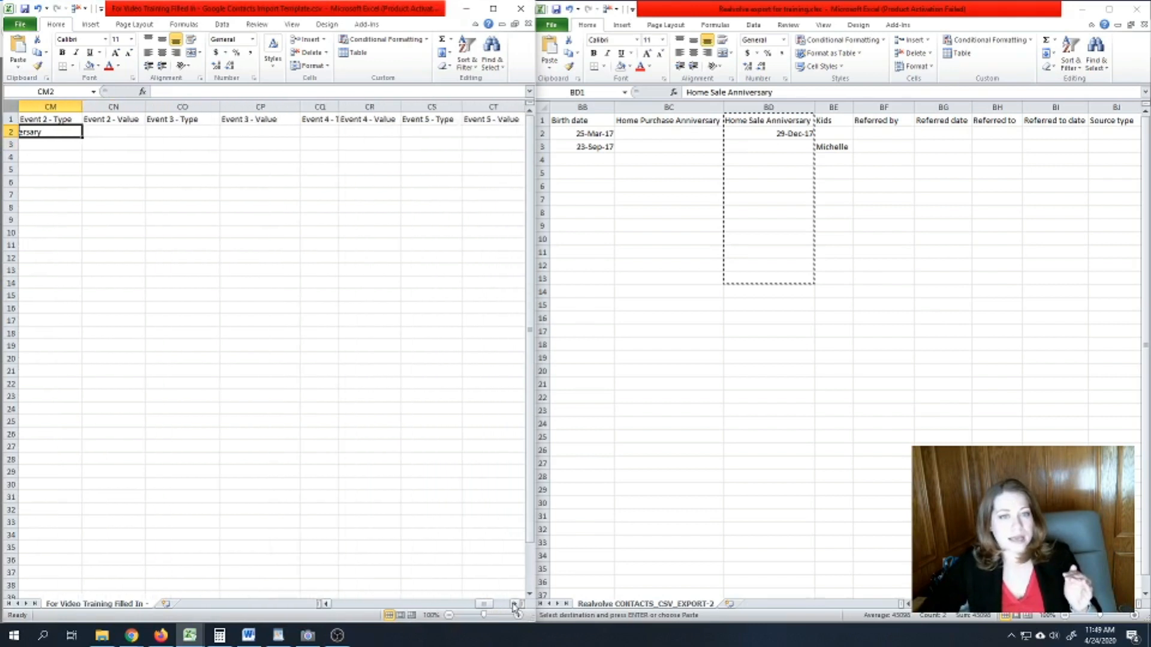
{"action": "left_click", "coordinate": [513, 604]}
{"action": "left_click", "coordinate": [514, 604]}
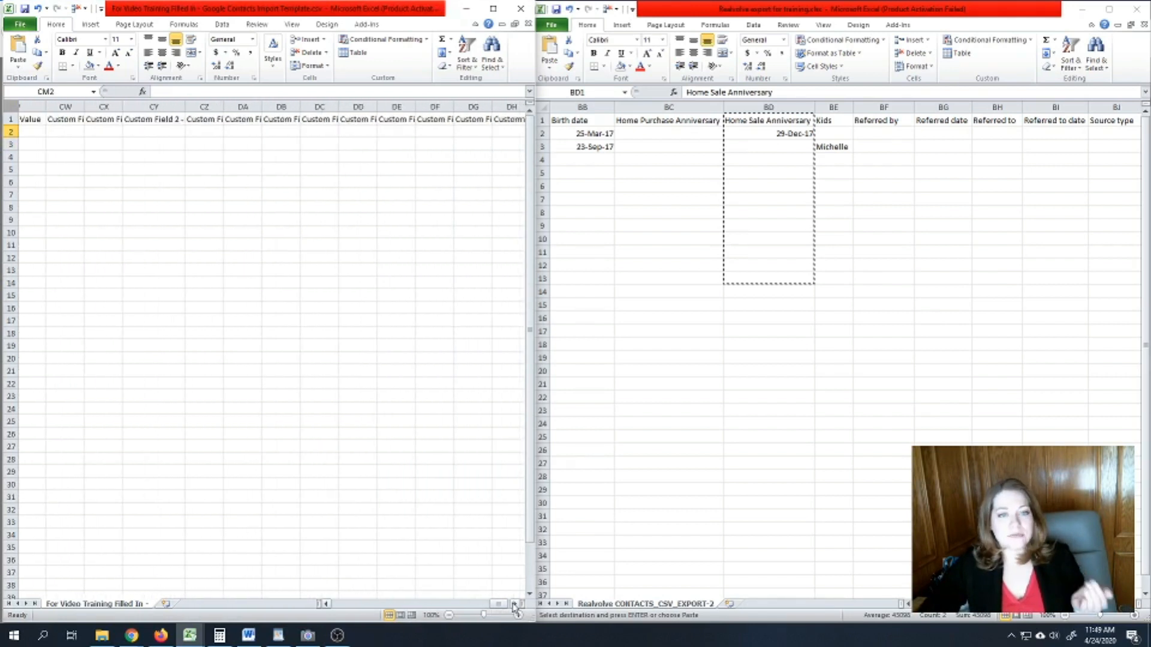
{"action": "left_click", "coordinate": [513, 604]}
{"action": "left_click", "coordinate": [326, 605]}
{"action": "left_click", "coordinate": [327, 604]}
{"action": "left_click", "coordinate": [326, 604]}
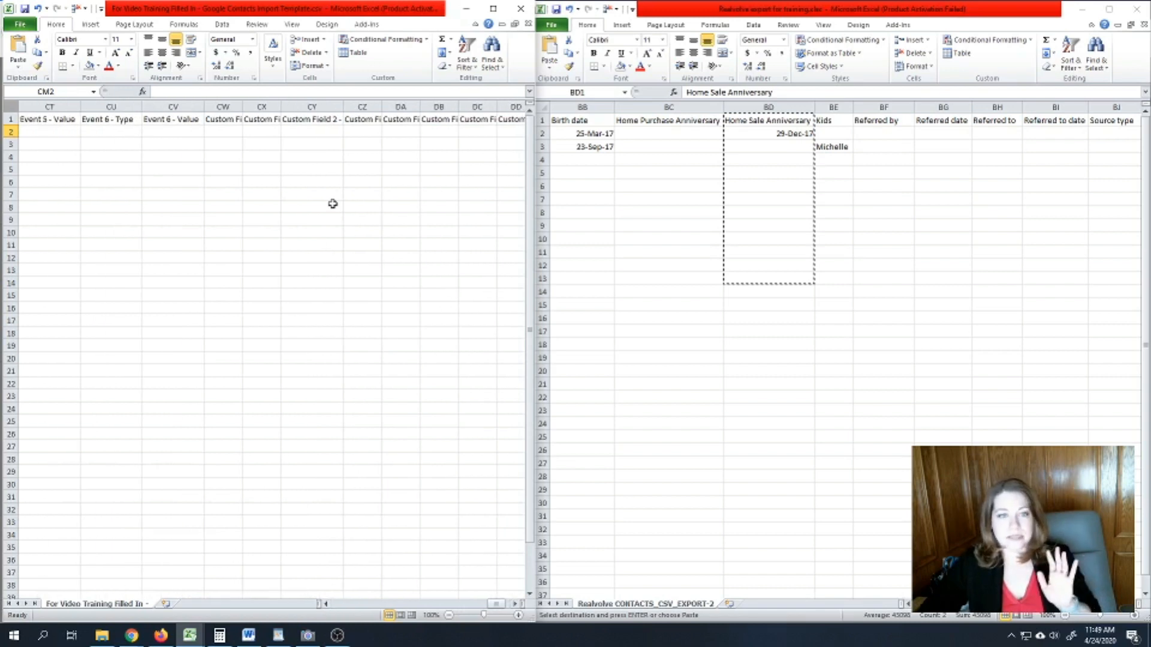
- Check the Custom Field 1 - Type and Value headers in CW1 and CX1, then return to Google Contacts
{"action": "left_click", "coordinate": [223, 119]}
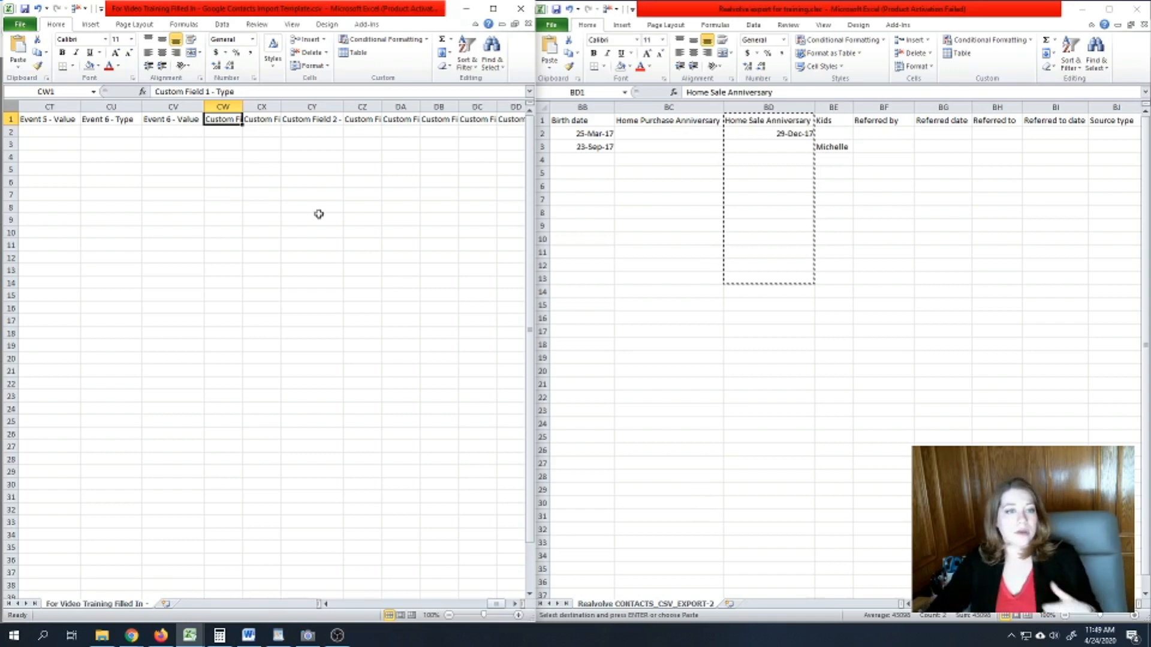
{"action": "left_click", "coordinate": [255, 121]}
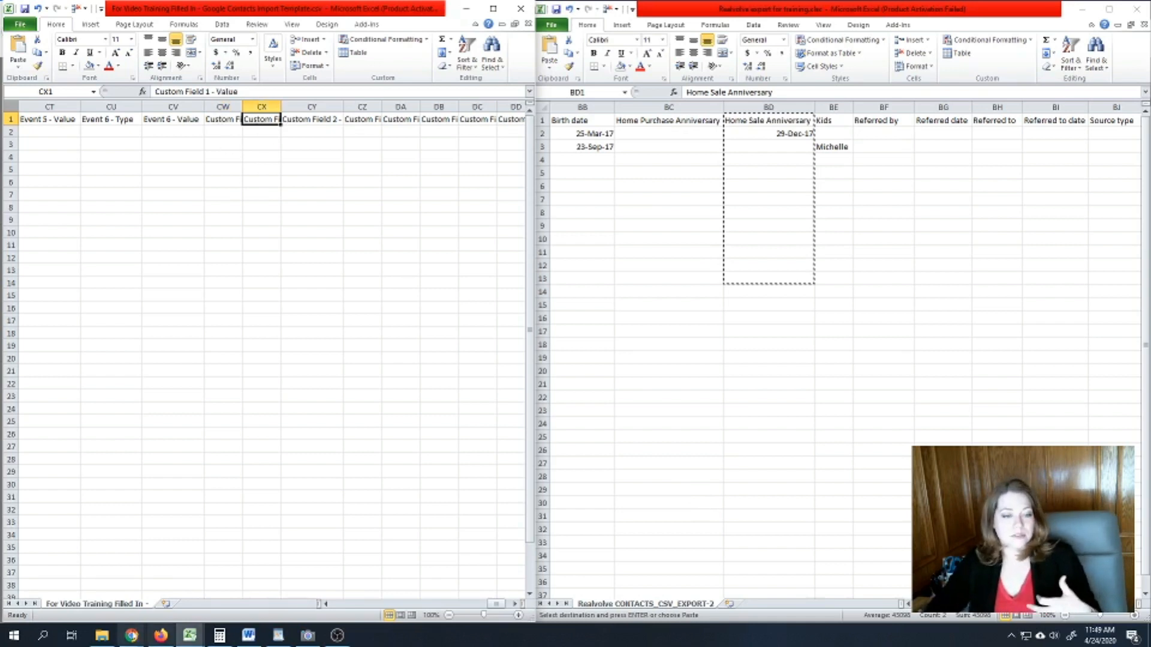
{"action": "left_click", "coordinate": [161, 635]}
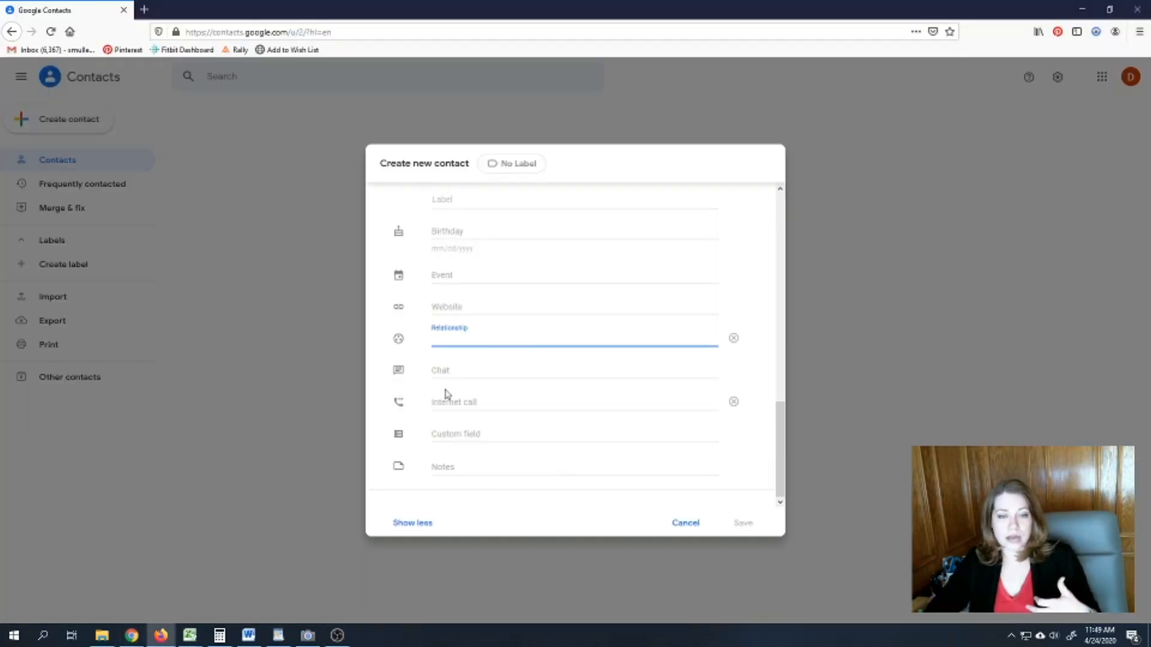
- Look at the new contact's Custom field, then bring the Excel import template back
{"action": "left_click", "coordinate": [458, 434]}
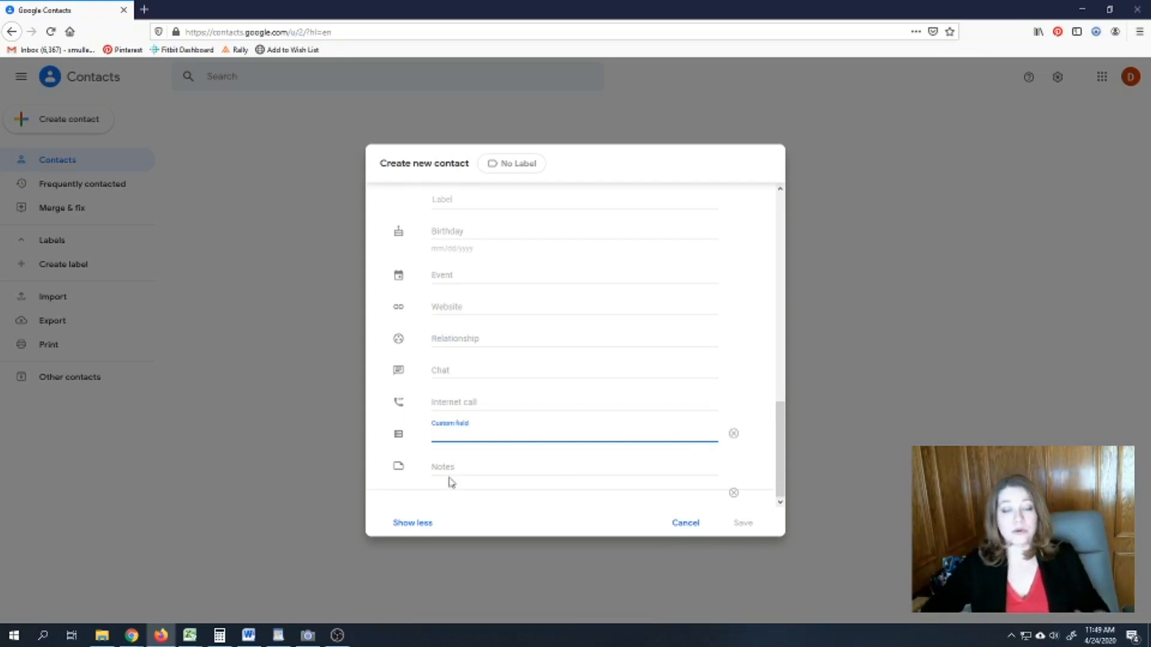
{"action": "left_click", "coordinate": [189, 636]}
{"action": "left_click", "coordinate": [151, 598]}
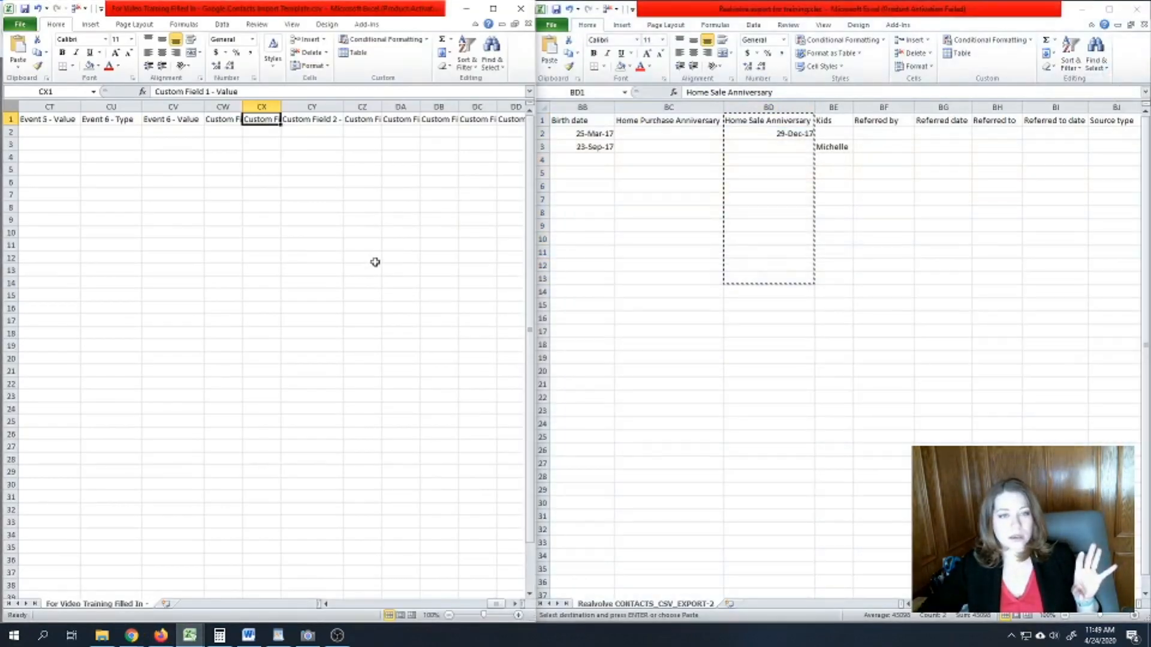
- Cancel the pending copy of the Home Sale Anniversary column in the Realvolve export
{"action": "left_click", "coordinate": [371, 259]}
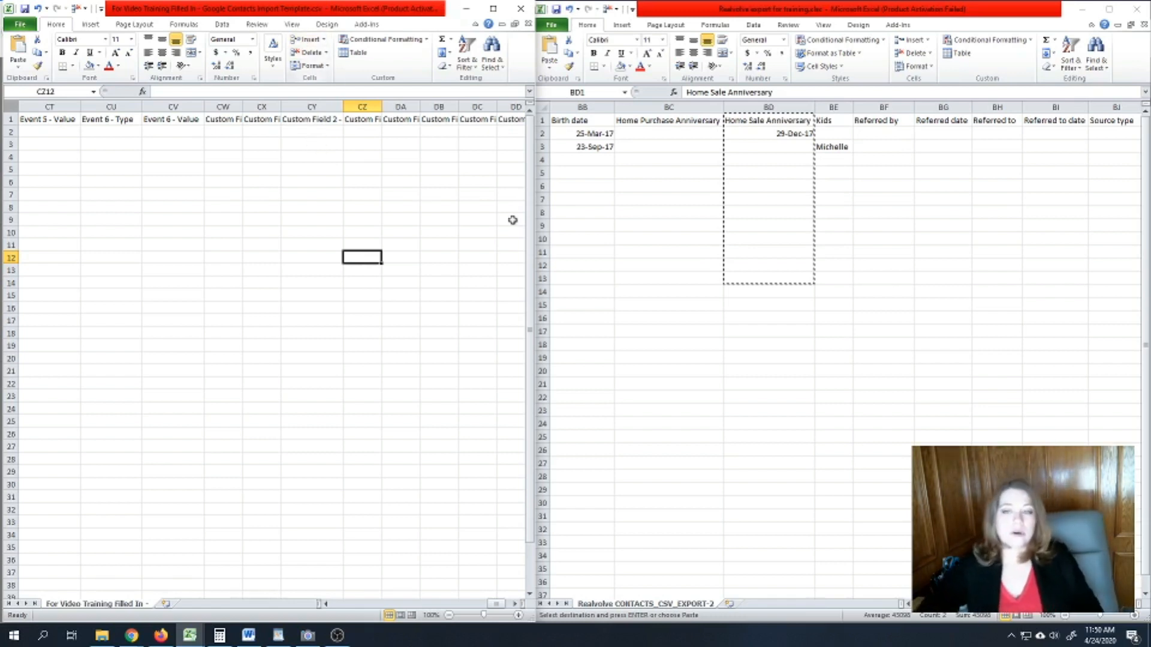
{"action": "left_click", "coordinate": [997, 252]}
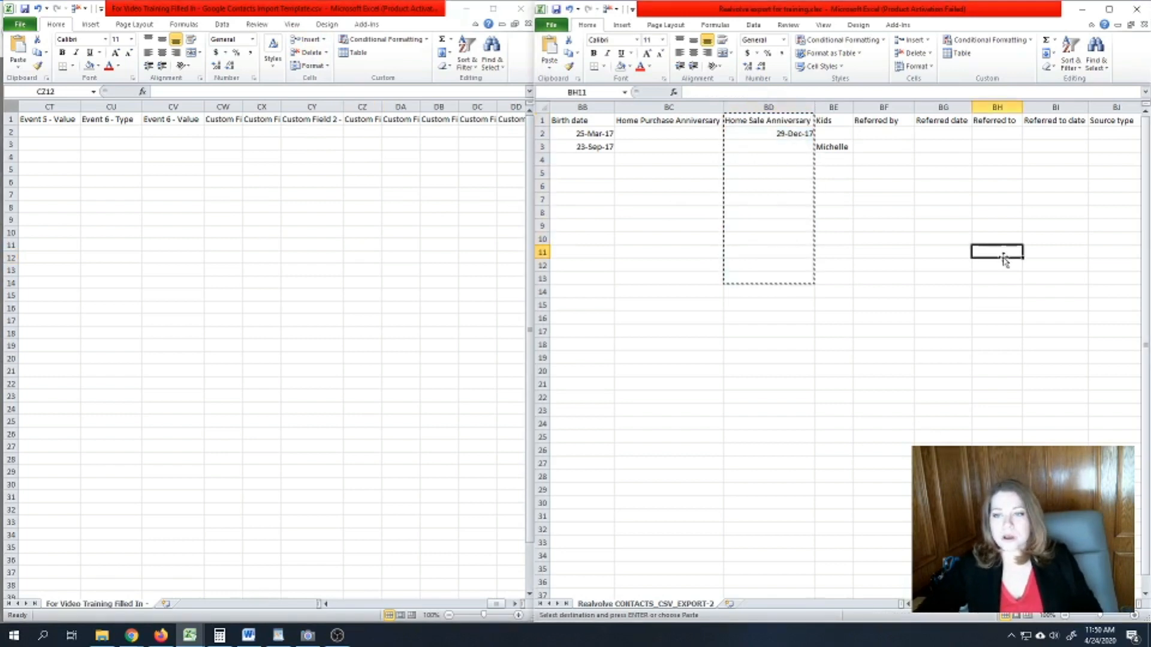
{"action": "left_click", "coordinate": [903, 115]}
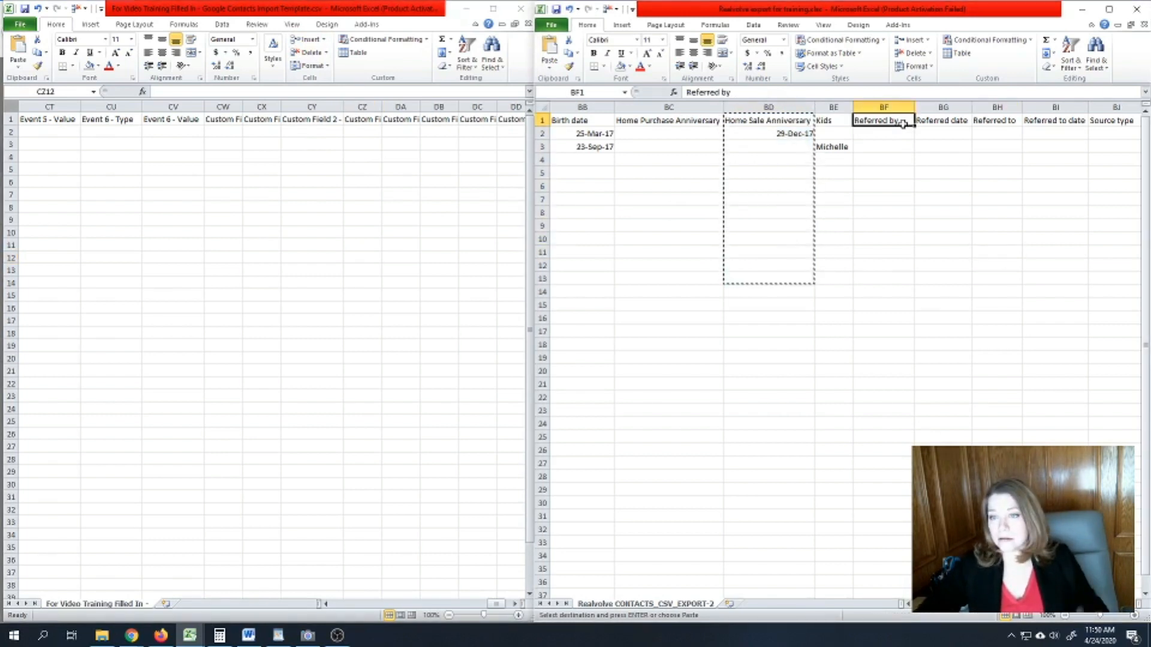
{"action": "double_click", "coordinate": [902, 153]}
{"action": "left_click", "coordinate": [896, 118]}
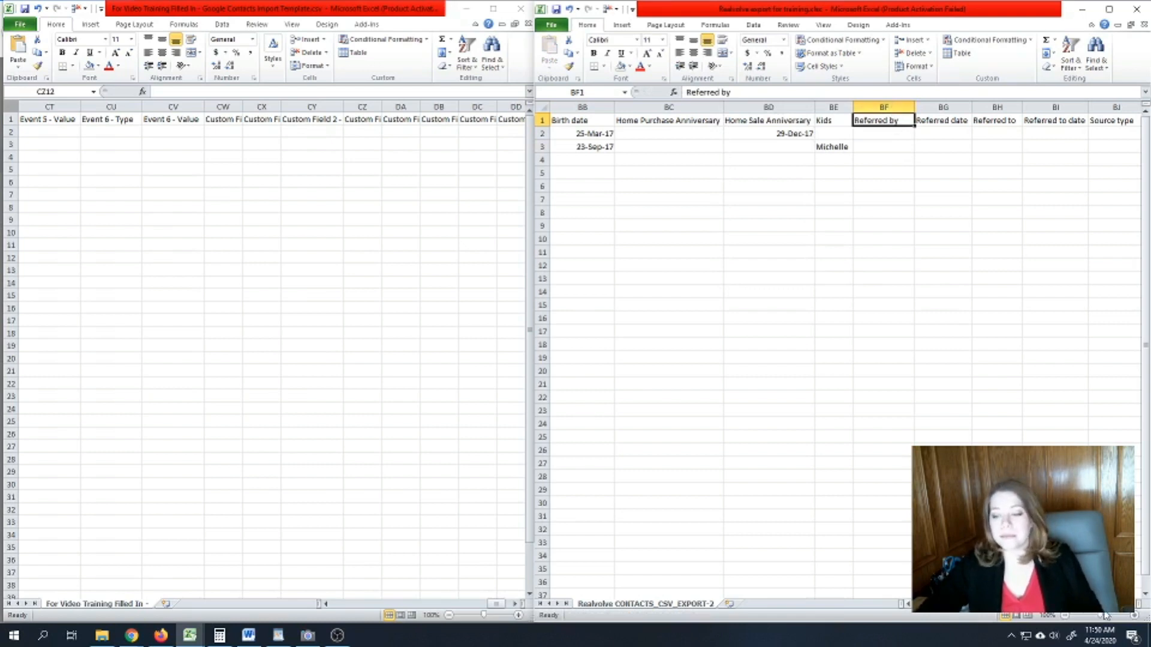
- Widen the export's Tags column AT so full tag lists are readable
{"action": "scroll", "coordinate": [839, 353], "scroll_direction": "right", "scroll_amount": 2}
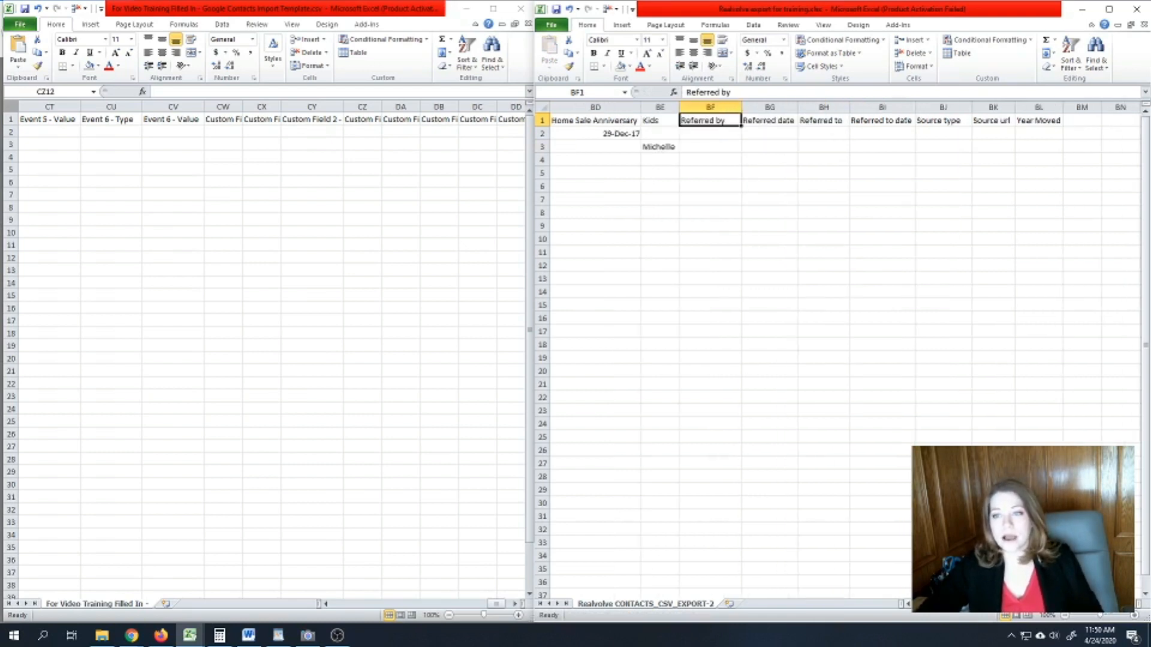
{"action": "scroll", "coordinate": [839, 354], "scroll_direction": "left", "scroll_amount": 2}
{"action": "scroll", "coordinate": [839, 354], "scroll_direction": "left", "scroll_amount": 1}
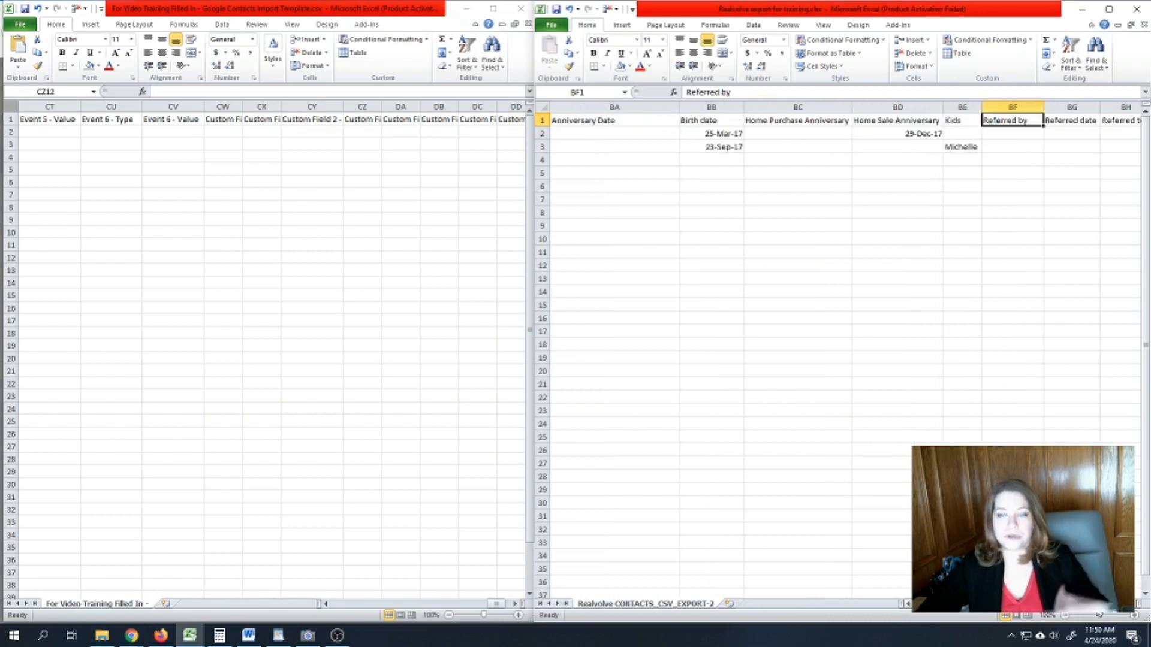
{"action": "scroll", "coordinate": [839, 354], "scroll_direction": "left", "scroll_amount": 1}
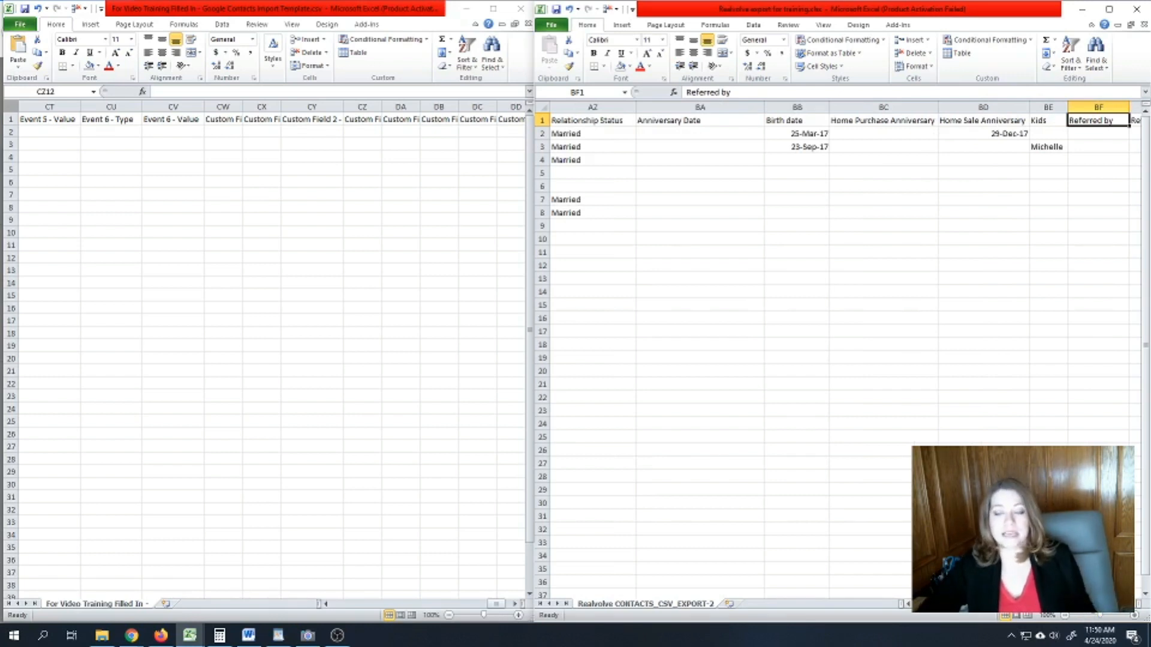
{"action": "scroll", "coordinate": [839, 354], "scroll_direction": "right", "scroll_amount": 3}
{"action": "scroll", "coordinate": [1071, 615], "scroll_direction": "left", "scroll_amount": 10}
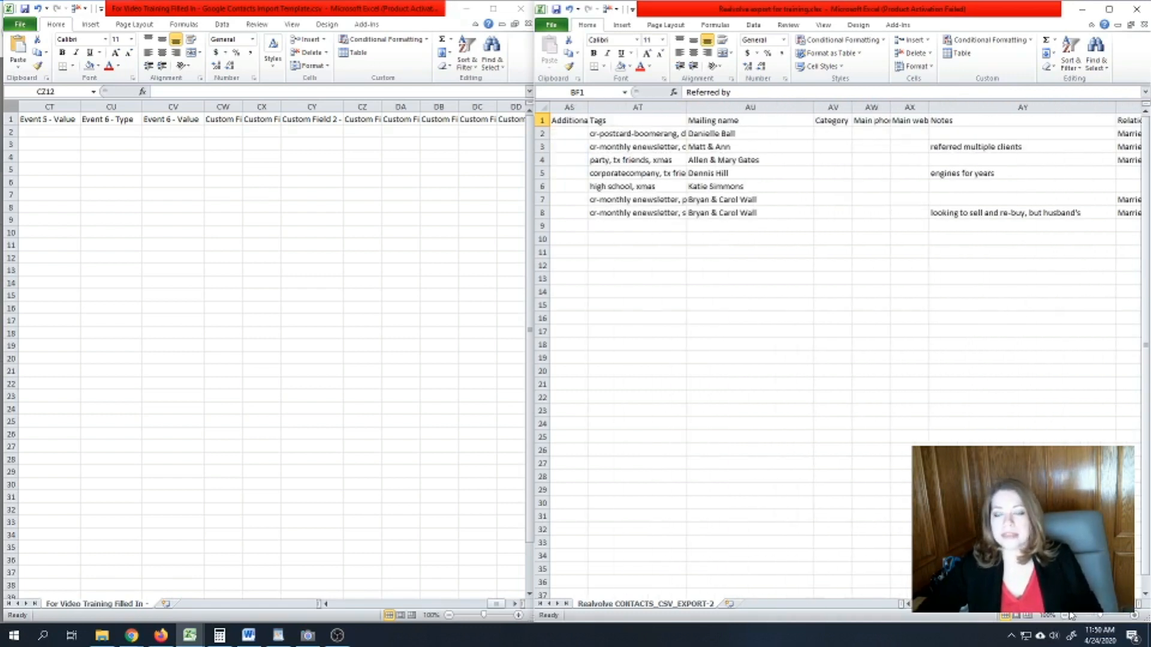
{"action": "scroll", "coordinate": [1072, 616], "scroll_direction": "left", "scroll_amount": 1}
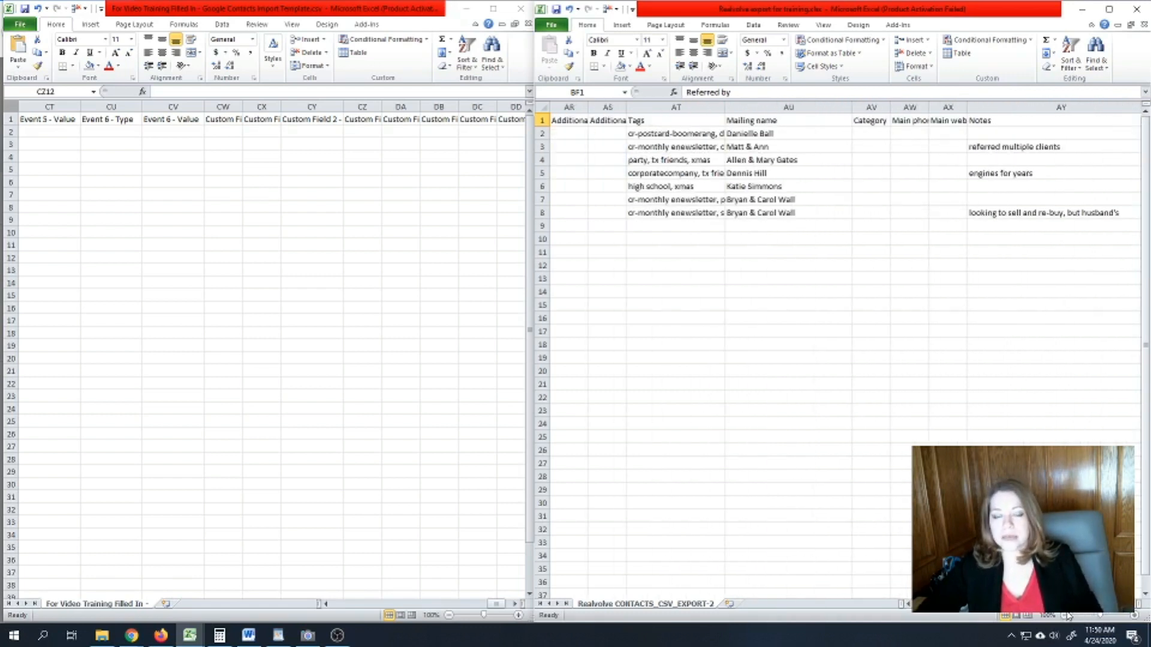
{"action": "scroll", "coordinate": [1065, 617], "scroll_direction": "left", "scroll_amount": 1}
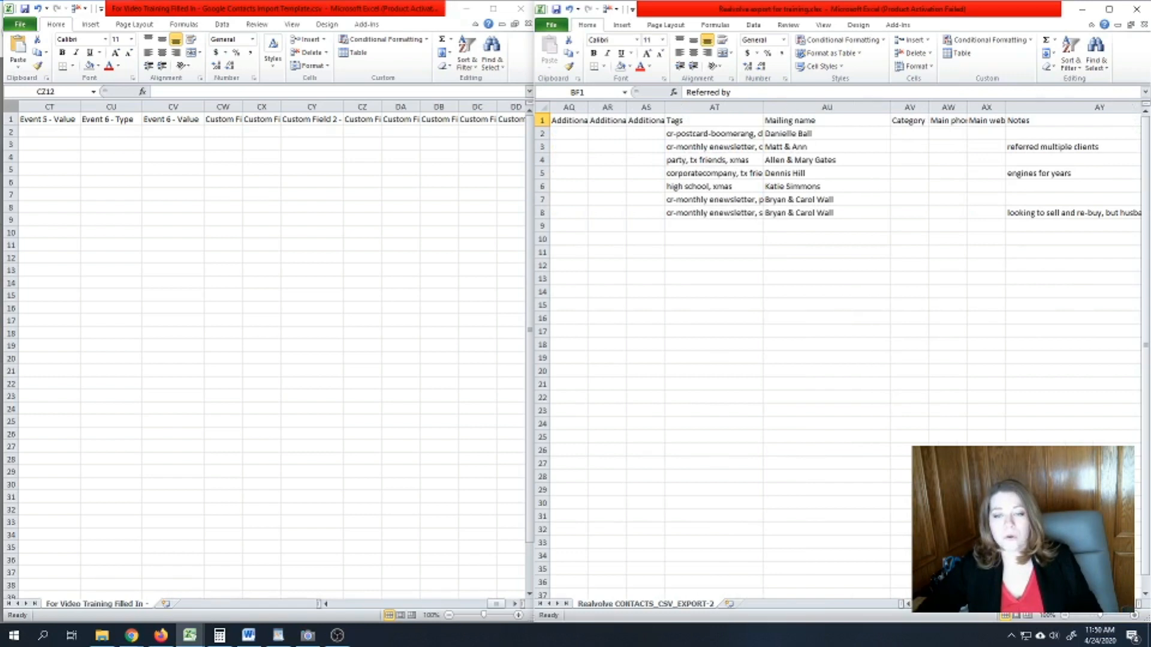
{"action": "left_click_drag", "start_coordinate": [764, 108], "coordinate": [849, 106]}
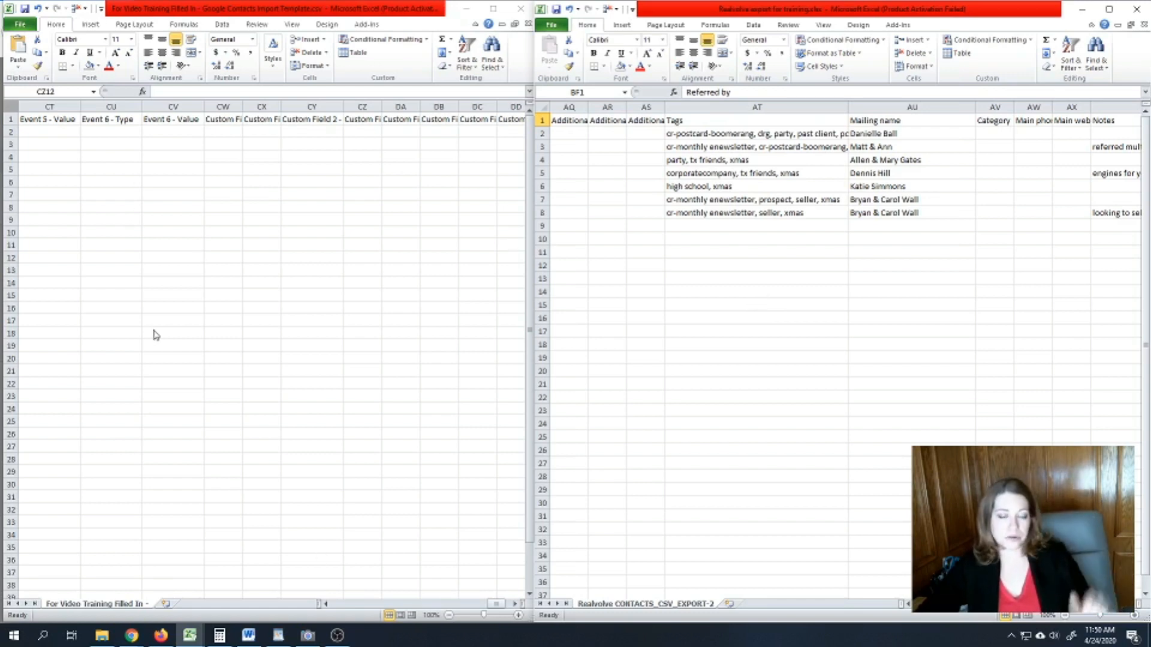
{"action": "left_click", "coordinate": [770, 133]}
{"action": "left_click", "coordinate": [723, 121]}
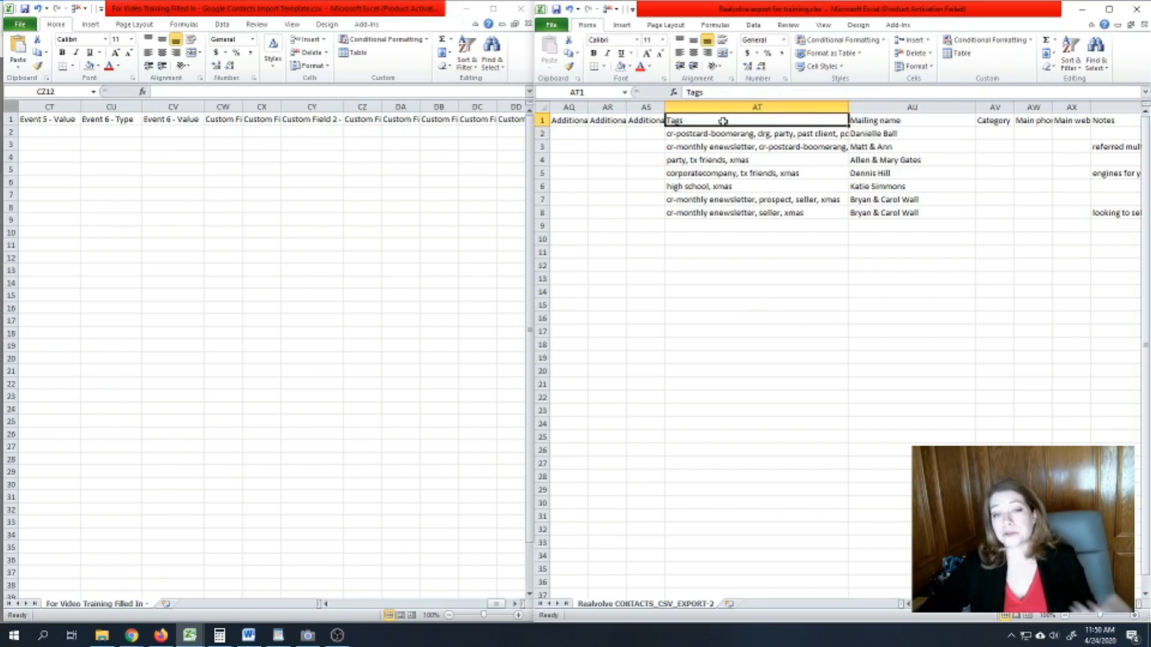
- Read the first contact's full tag list in AT2, then return to Google Contacts
{"action": "left_click", "coordinate": [712, 132]}
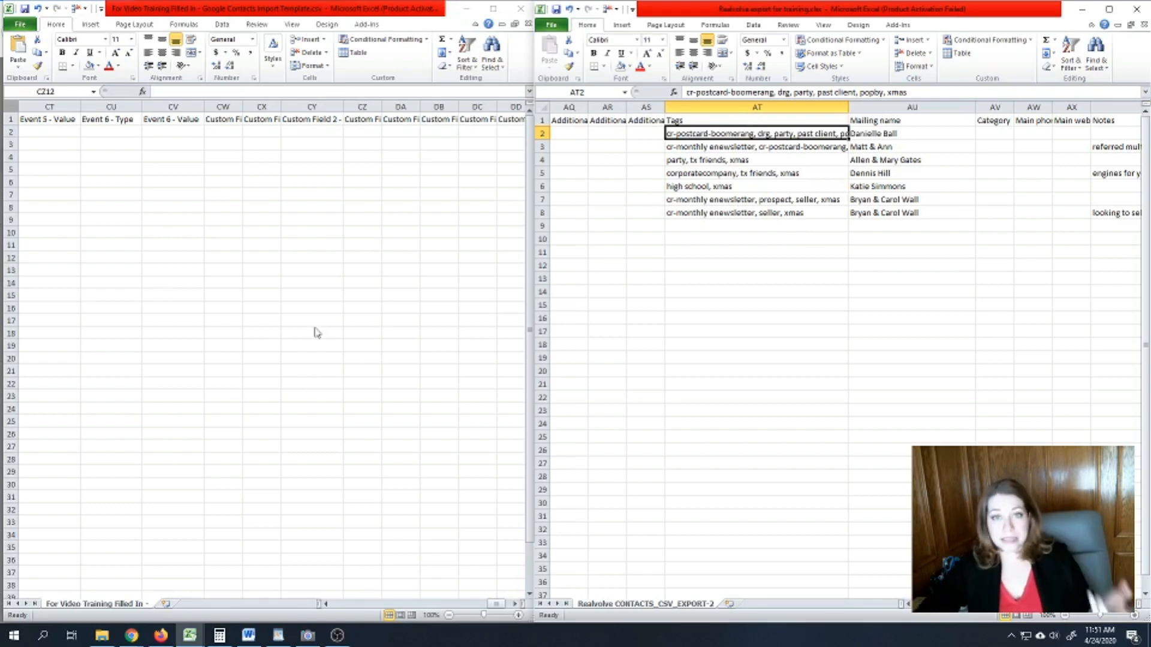
{"action": "left_click", "coordinate": [683, 120]}
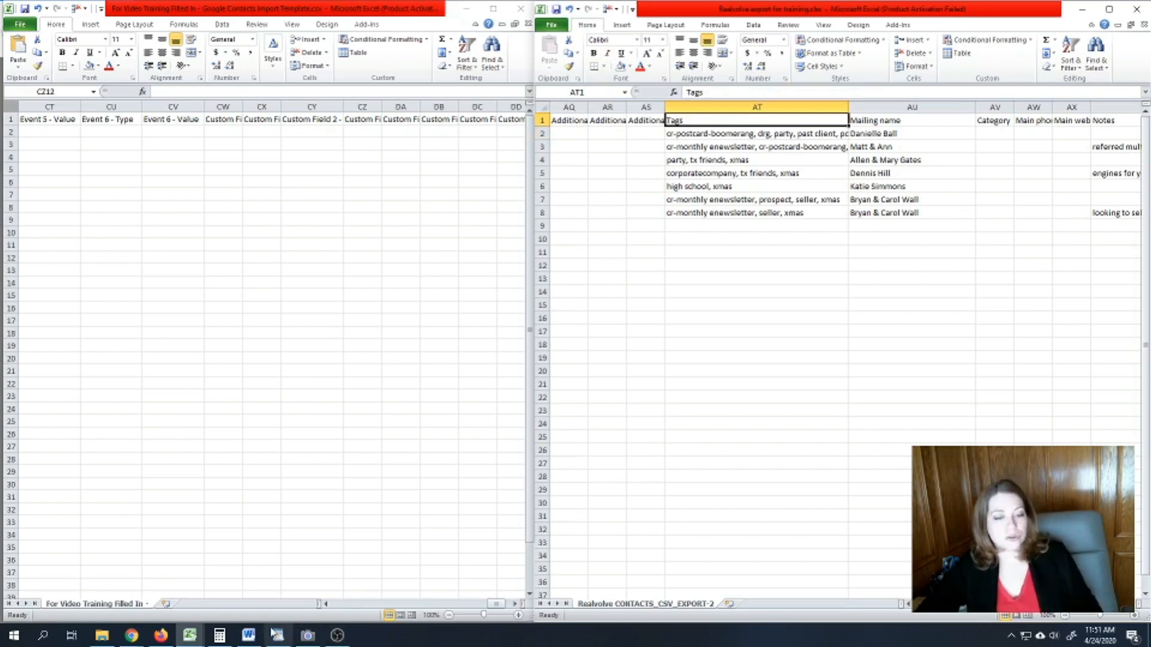
{"action": "left_click", "coordinate": [161, 635]}
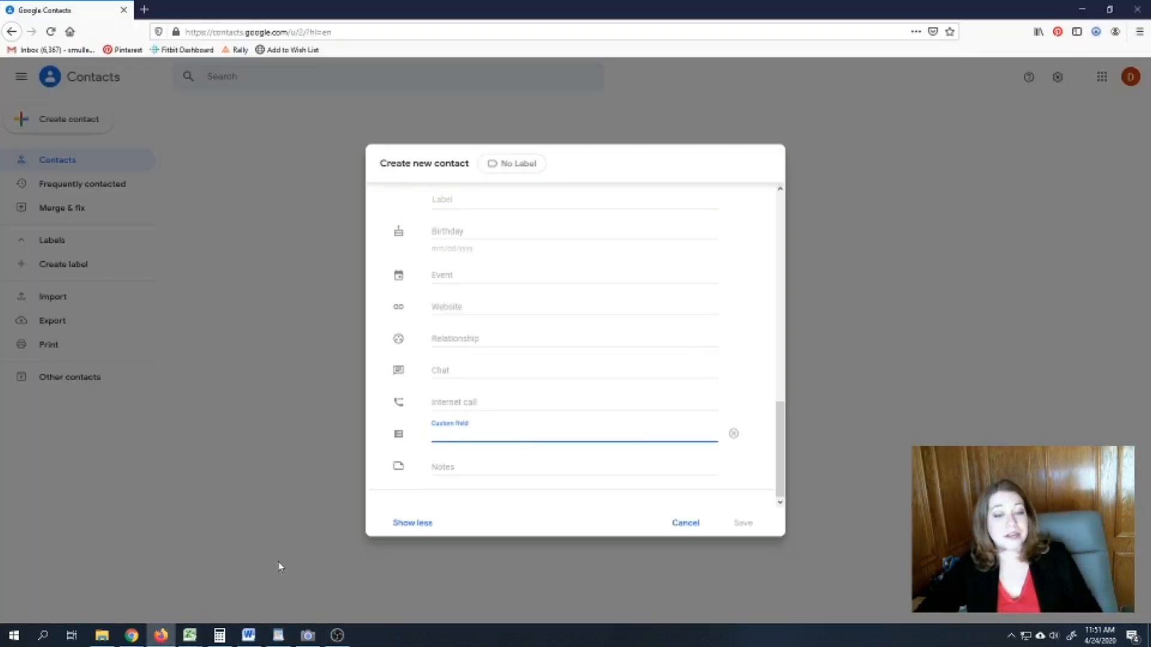
- Discard the unfinished contact and search Google Contacts for 'xmas'
{"action": "left_click", "coordinate": [686, 523]}
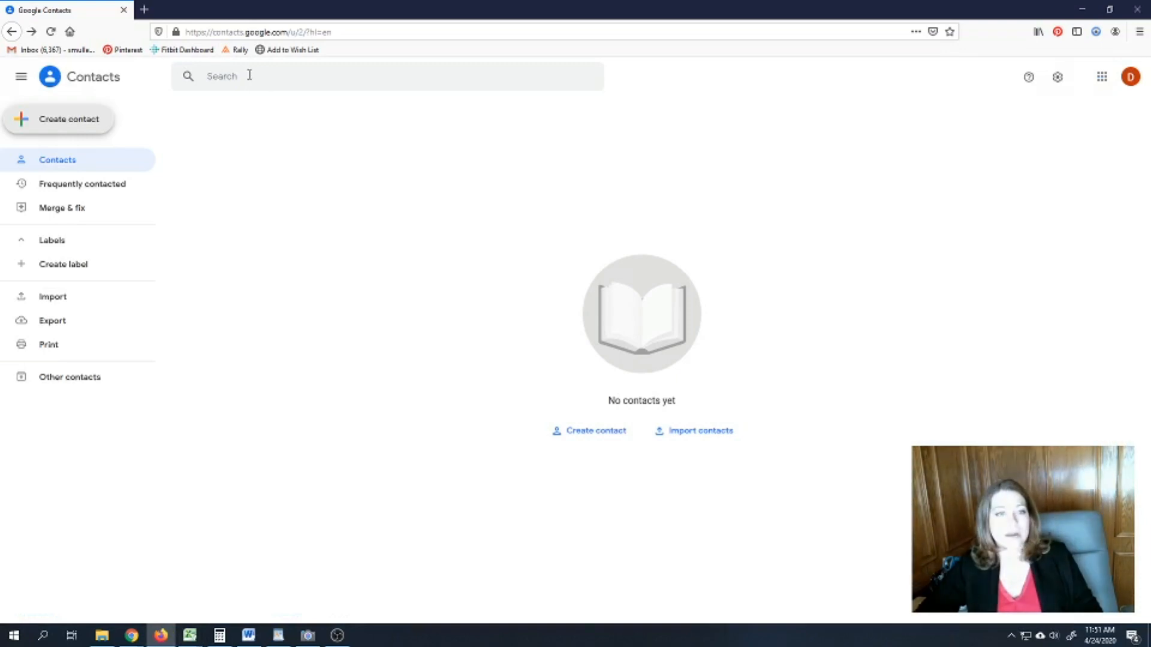
{"action": "left_click", "coordinate": [249, 76]}
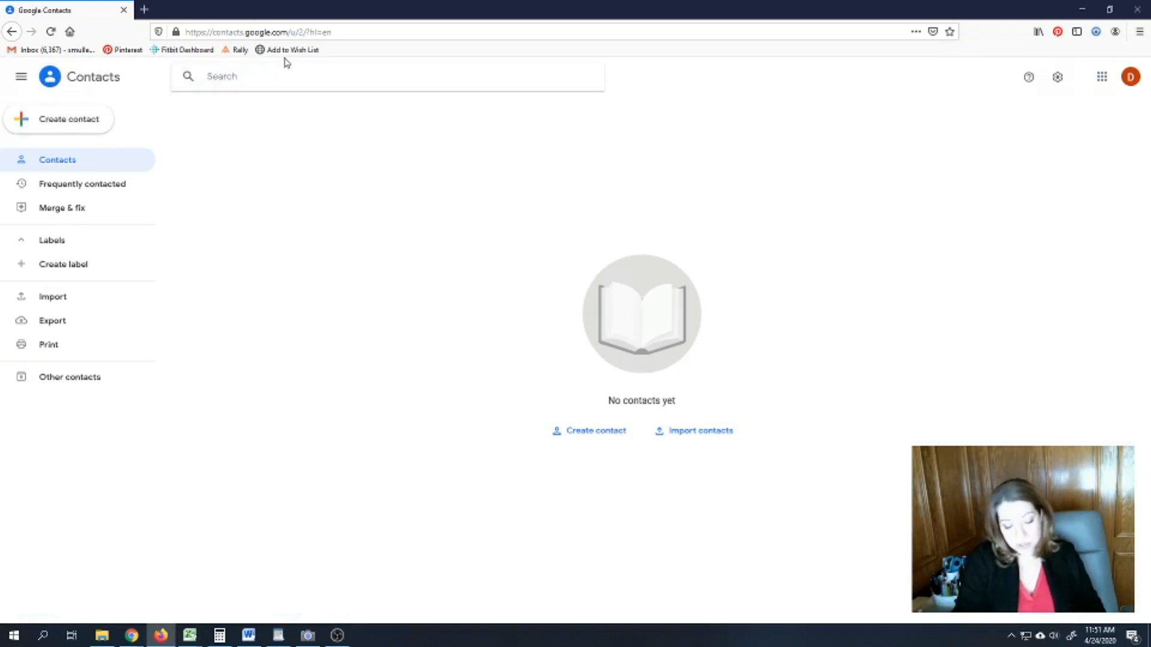
{"action": "type", "text": "xmas"}
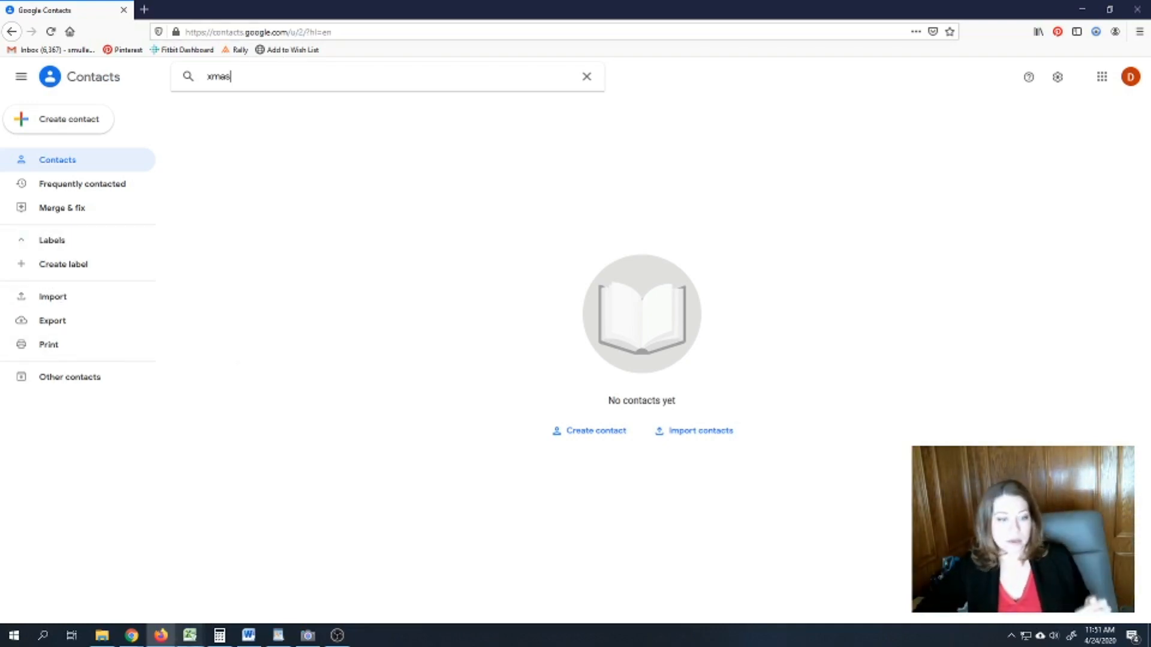
- Bring the Realvolve export spreadsheet back to the front
{"action": "mouse_move", "coordinate": [172, 638]}
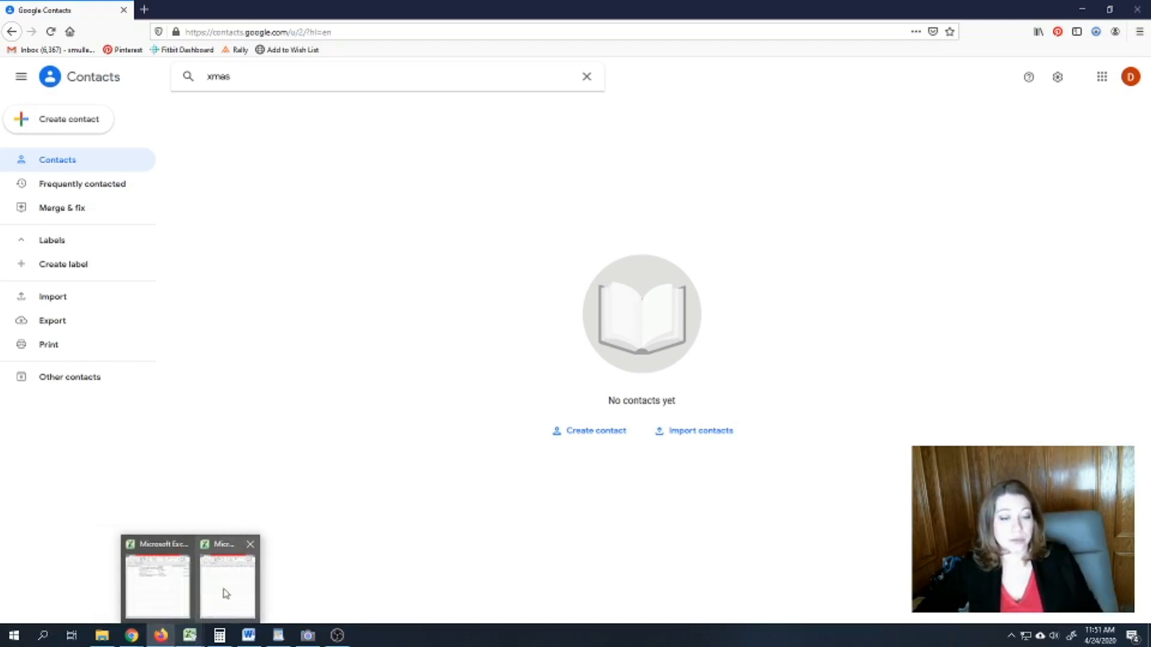
{"action": "mouse_move", "coordinate": [225, 587]}
{"action": "left_click", "coordinate": [227, 578]}
{"action": "left_click", "coordinate": [787, 217]}
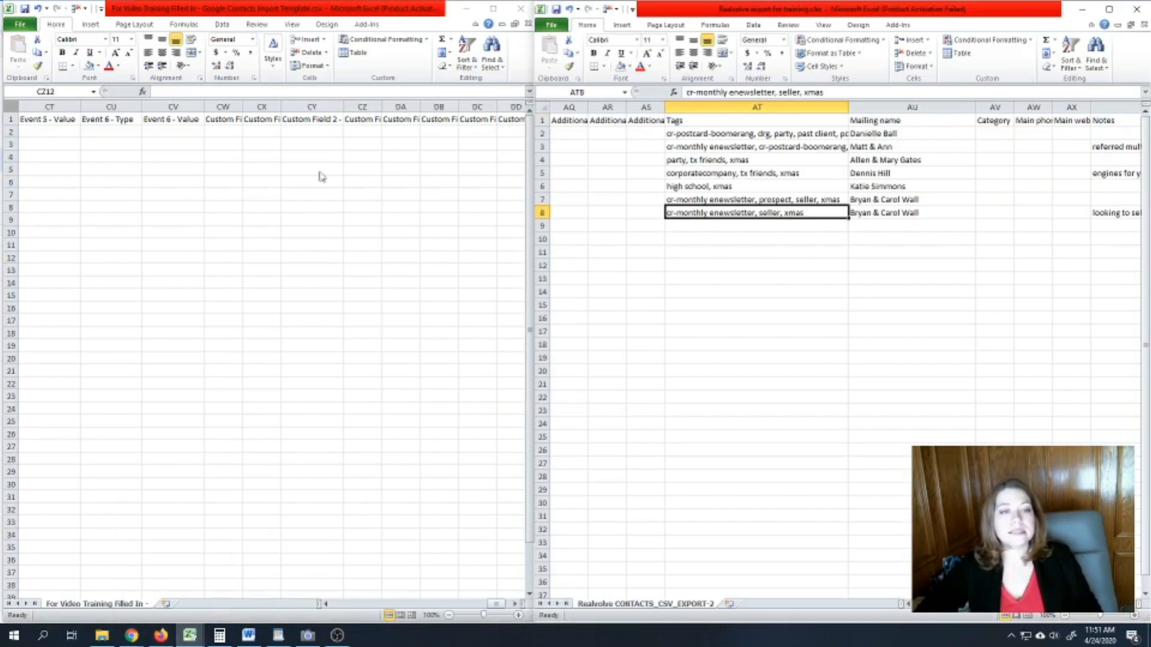
- Widen template column CW and paste the export's Tags column into CX2
{"action": "left_click", "coordinate": [246, 106]}
{"action": "left_click_drag", "start_coordinate": [243, 106], "coordinate": [384, 105]}
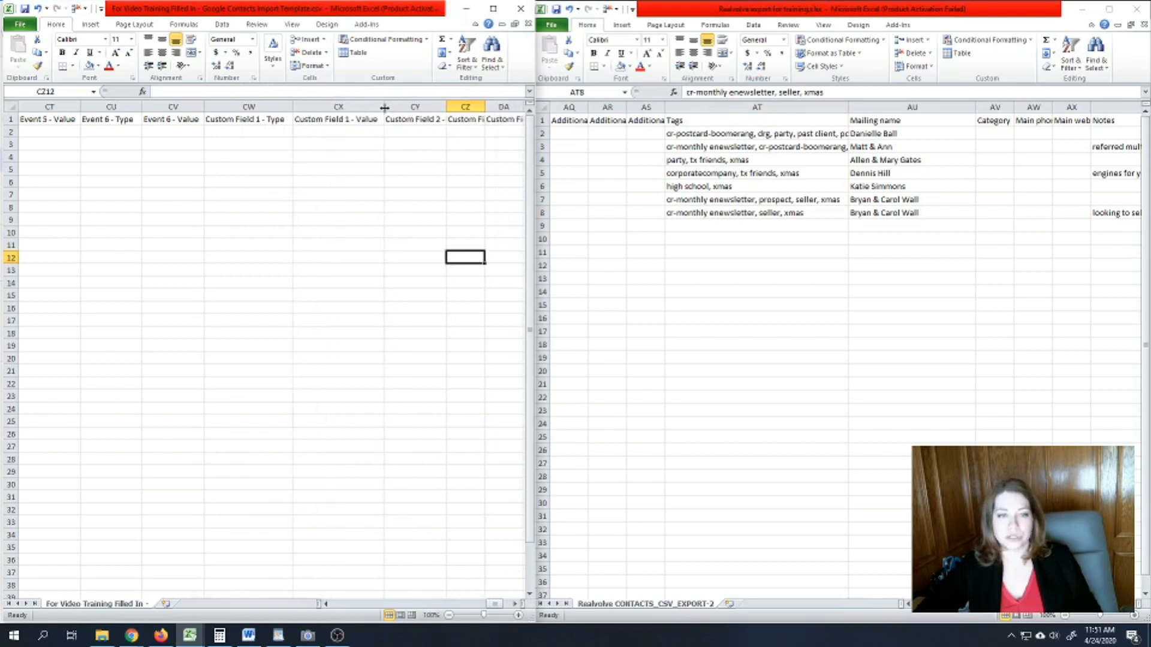
{"action": "left_click", "coordinate": [673, 135]}
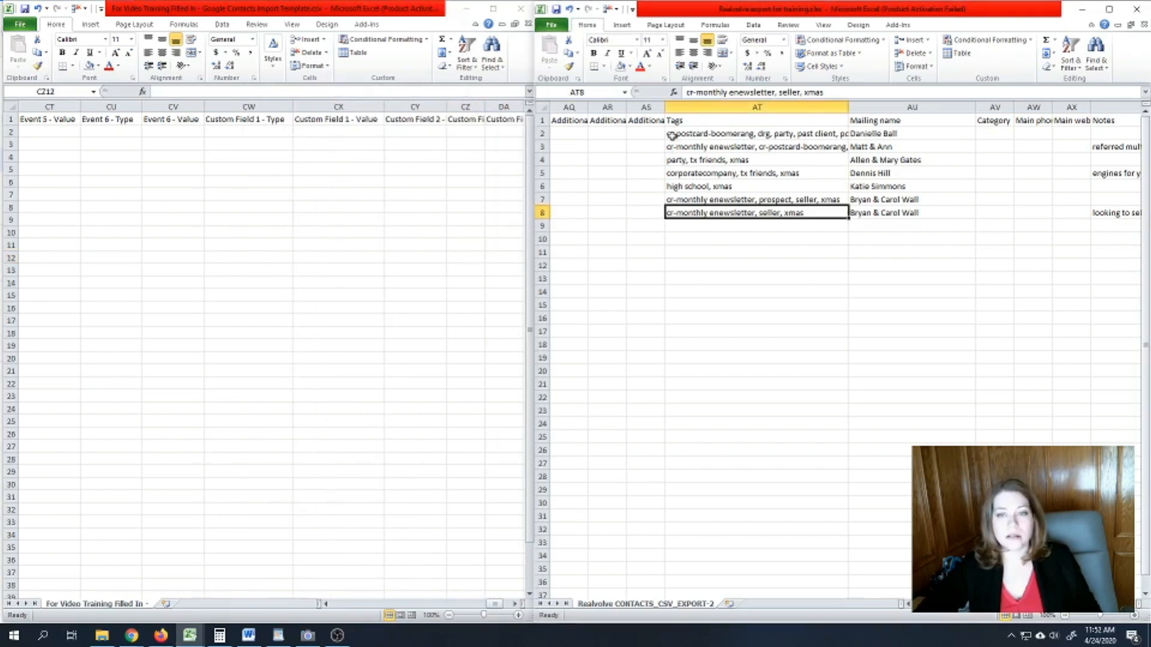
{"action": "left_click", "coordinate": [683, 134]}
{"action": "left_click_drag", "start_coordinate": [680, 118], "coordinate": [691, 222]}
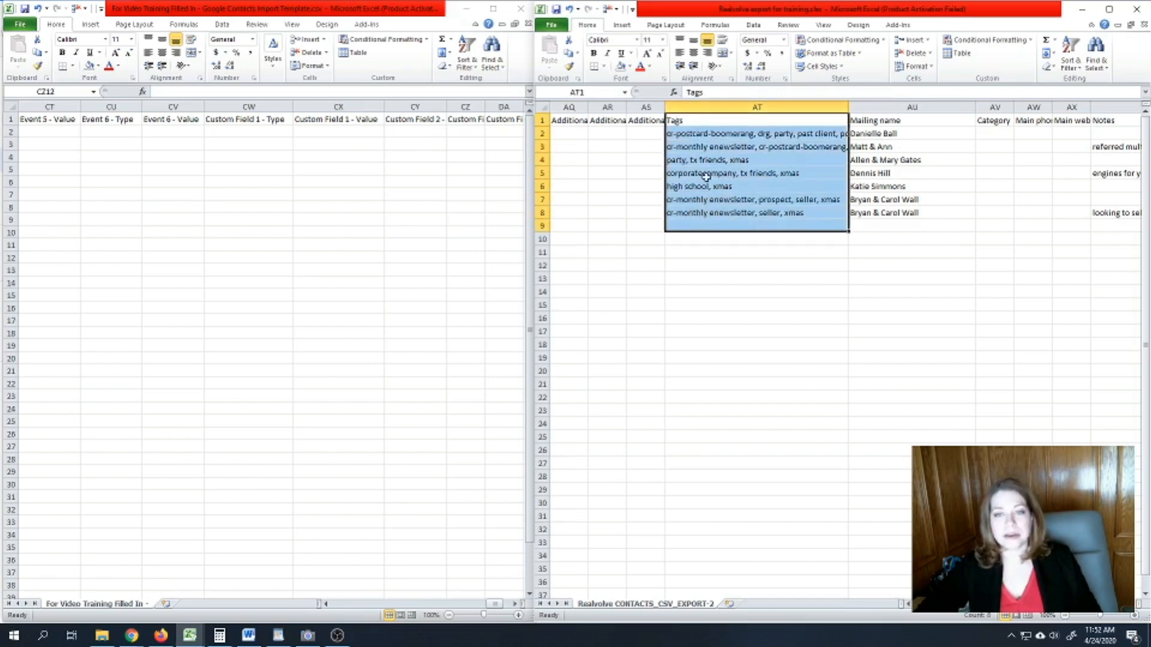
{"action": "key", "text": "ctrl+c"}
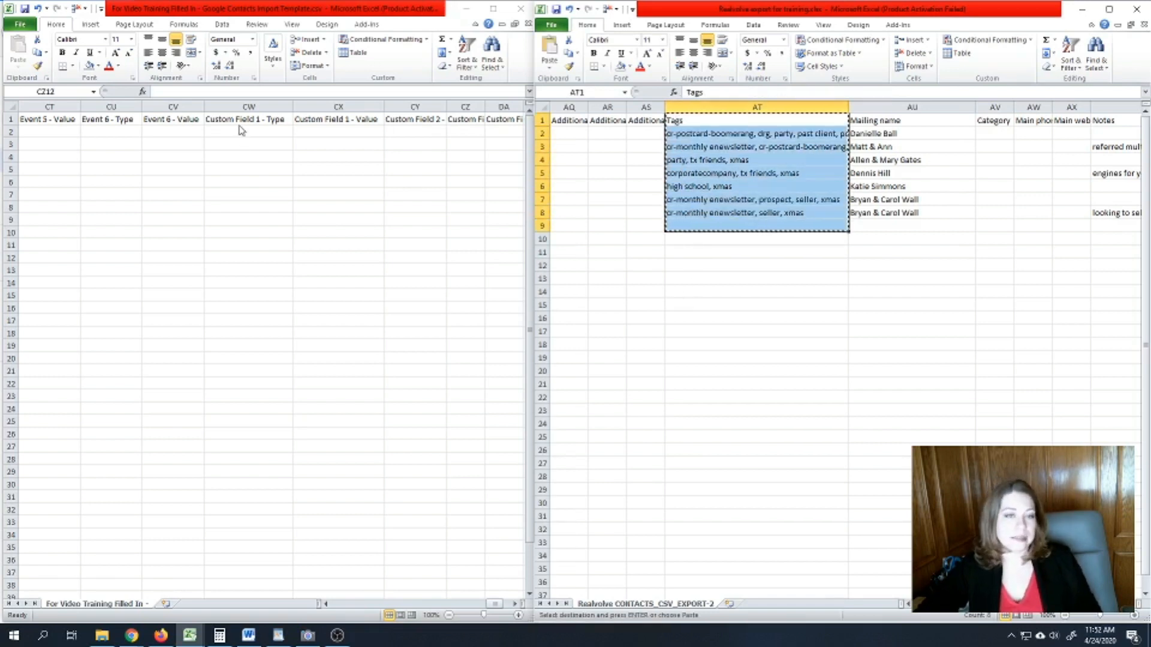
{"action": "left_click", "coordinate": [343, 129]}
{"action": "left_click", "coordinate": [341, 130]}
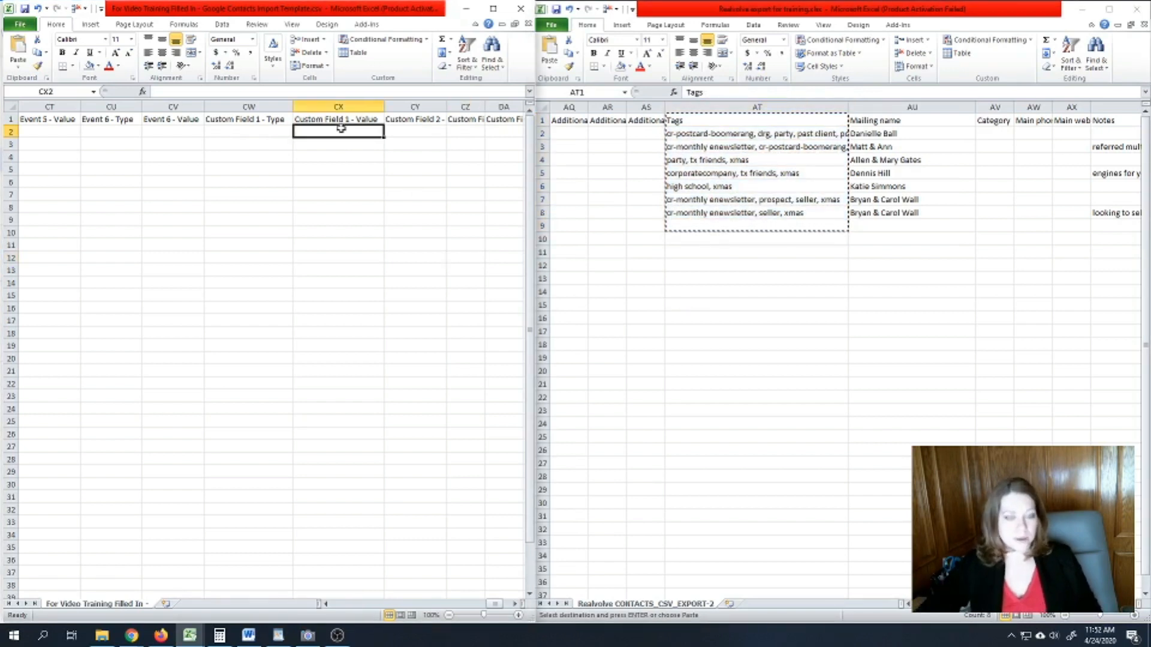
{"action": "key", "text": "ctrl+v"}
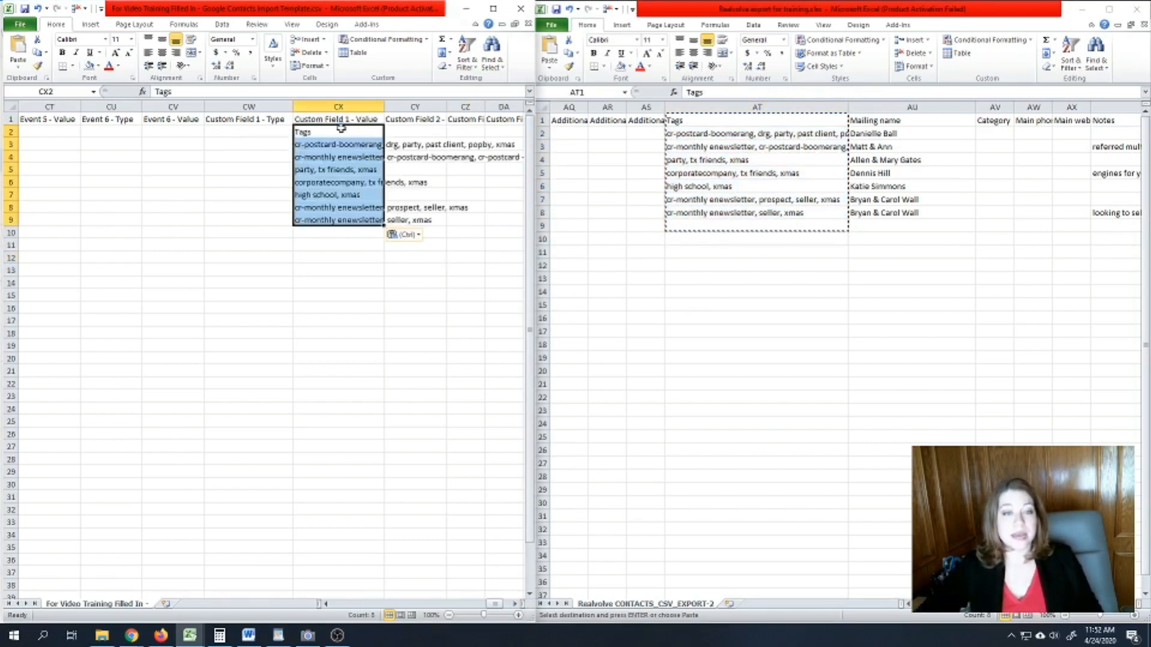
- Enter Tags in CW2, fill it down to CW24, and check the pasted tags in CX9
{"action": "left_click", "coordinate": [258, 131]}
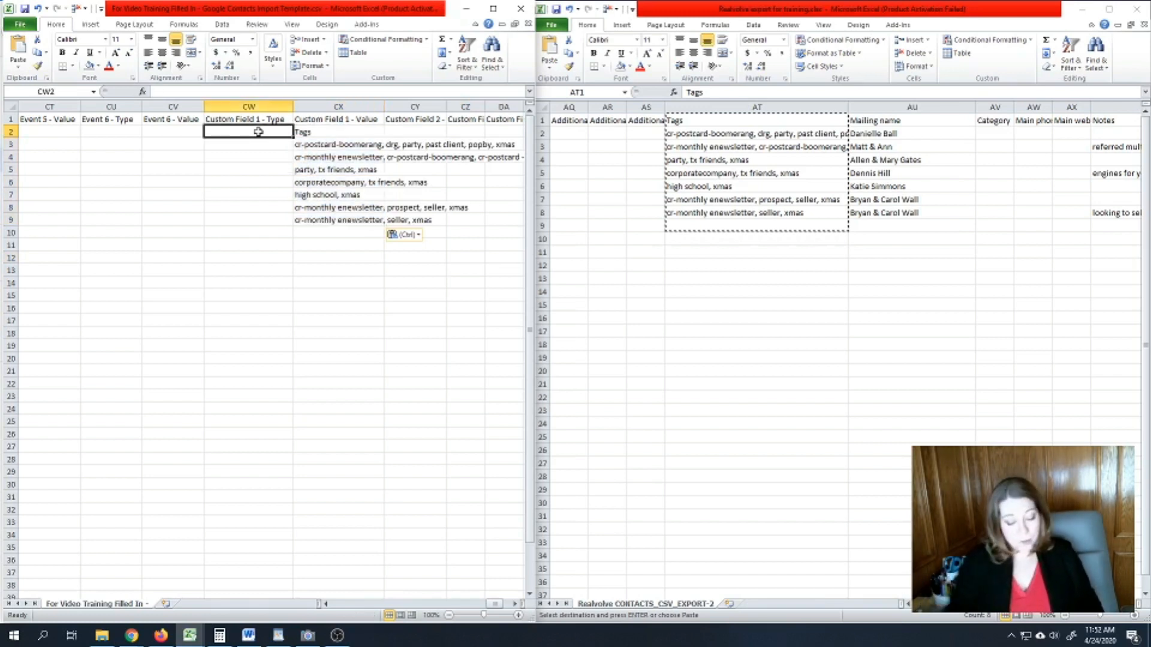
{"action": "type", "text": "Tags"}
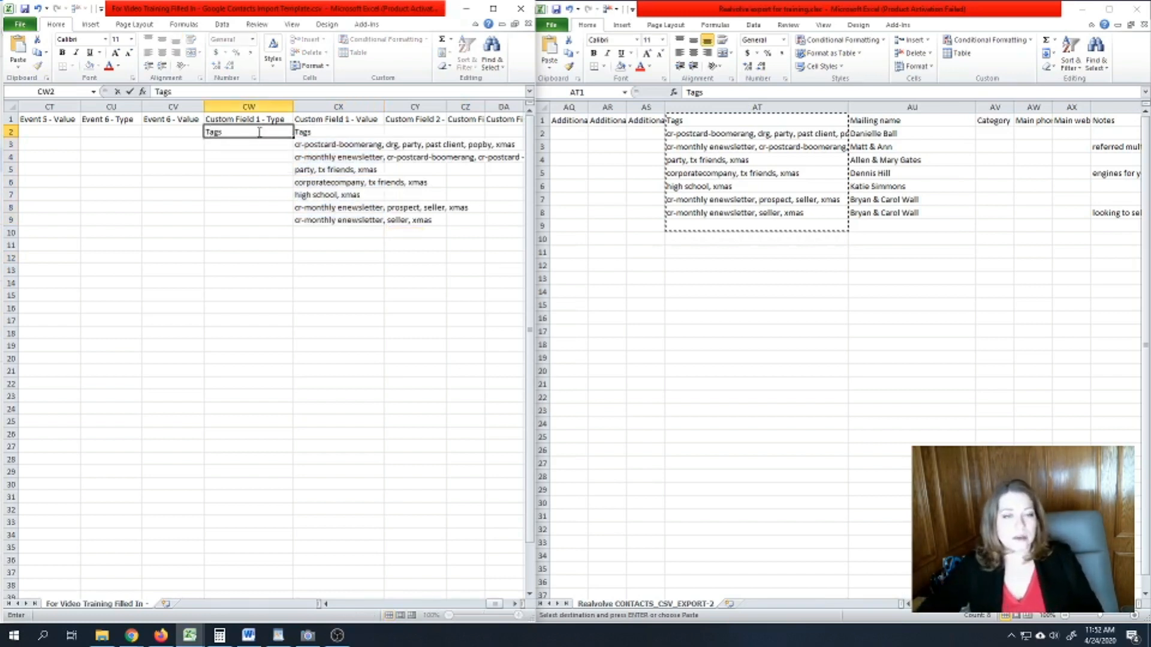
{"action": "left_click", "coordinate": [247, 171]}
{"action": "left_click", "coordinate": [261, 133]}
{"action": "left_click_drag", "start_coordinate": [294, 138], "coordinate": [295, 413]}
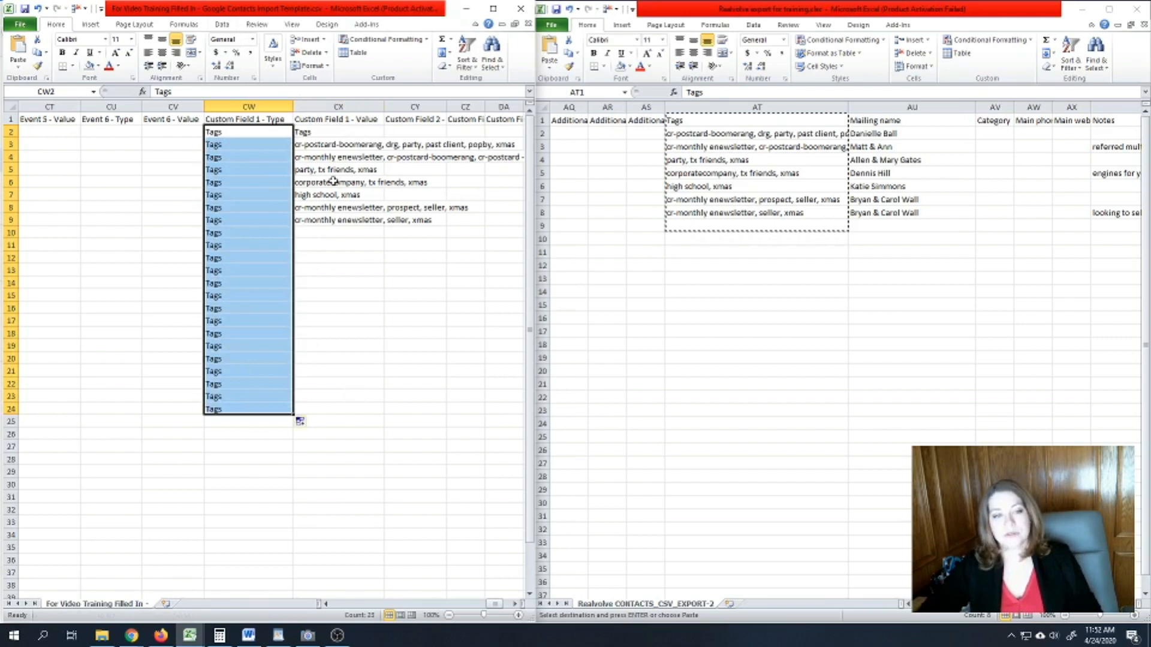
{"action": "left_click", "coordinate": [342, 234]}
{"action": "left_click", "coordinate": [340, 219]}
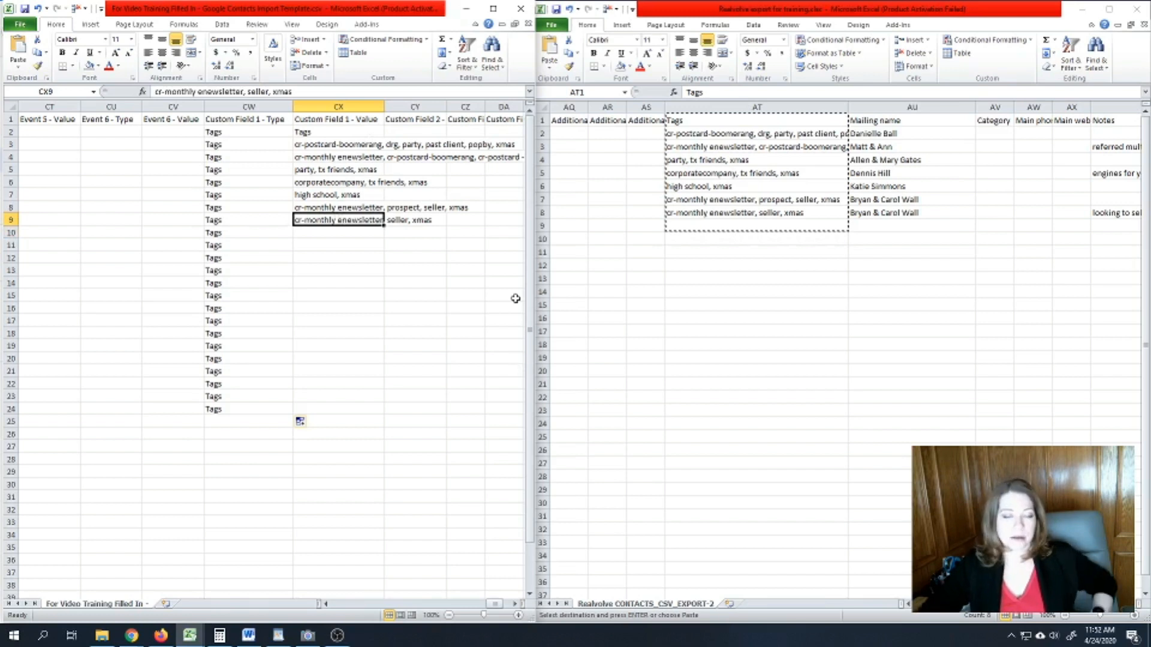
{"action": "left_click_drag", "start_coordinate": [496, 604], "coordinate": [504, 607]}
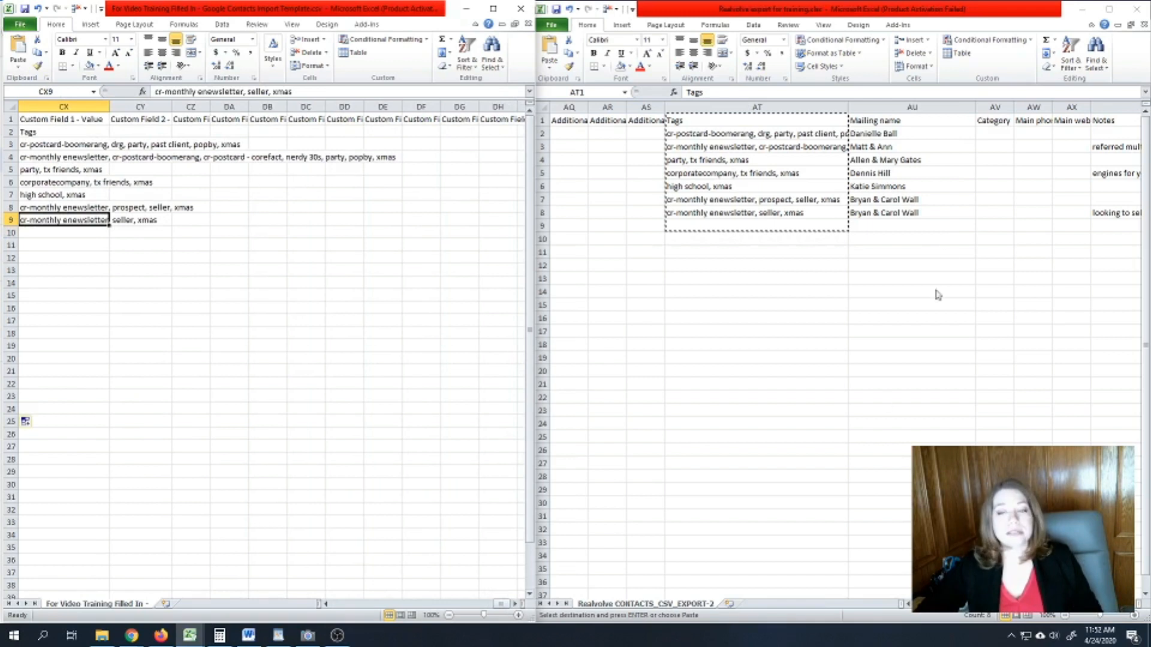
- Review the export's Mailing name and Main phone columns, then go to the template's Group Membership column
{"action": "left_click", "coordinate": [923, 225]}
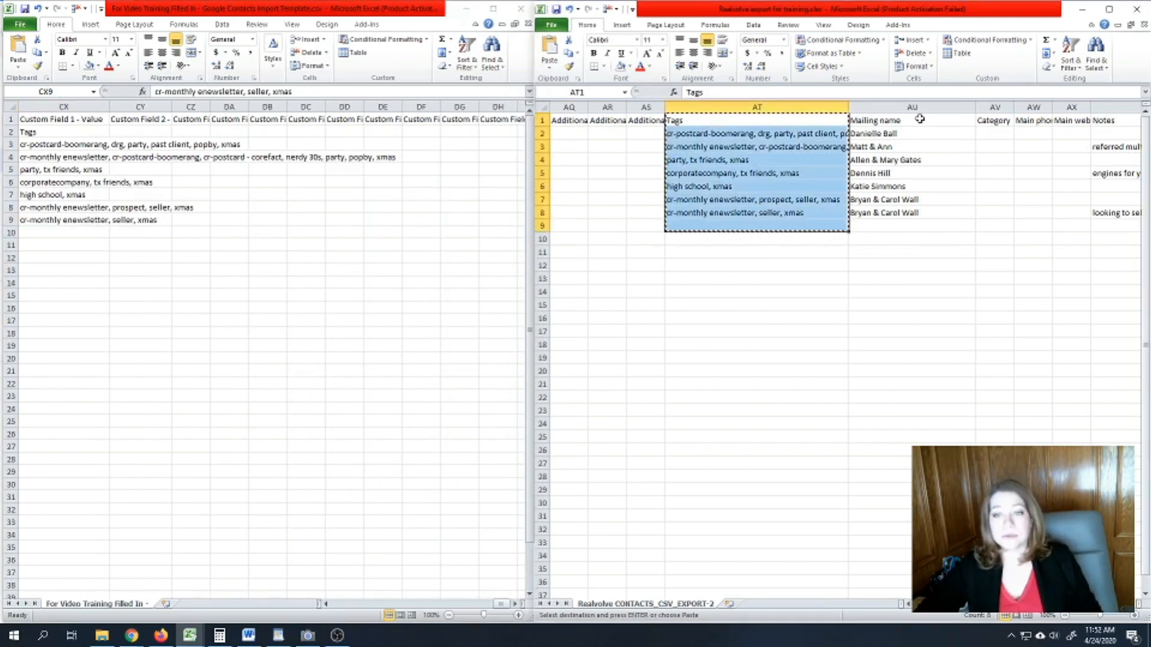
{"action": "left_click", "coordinate": [886, 120]}
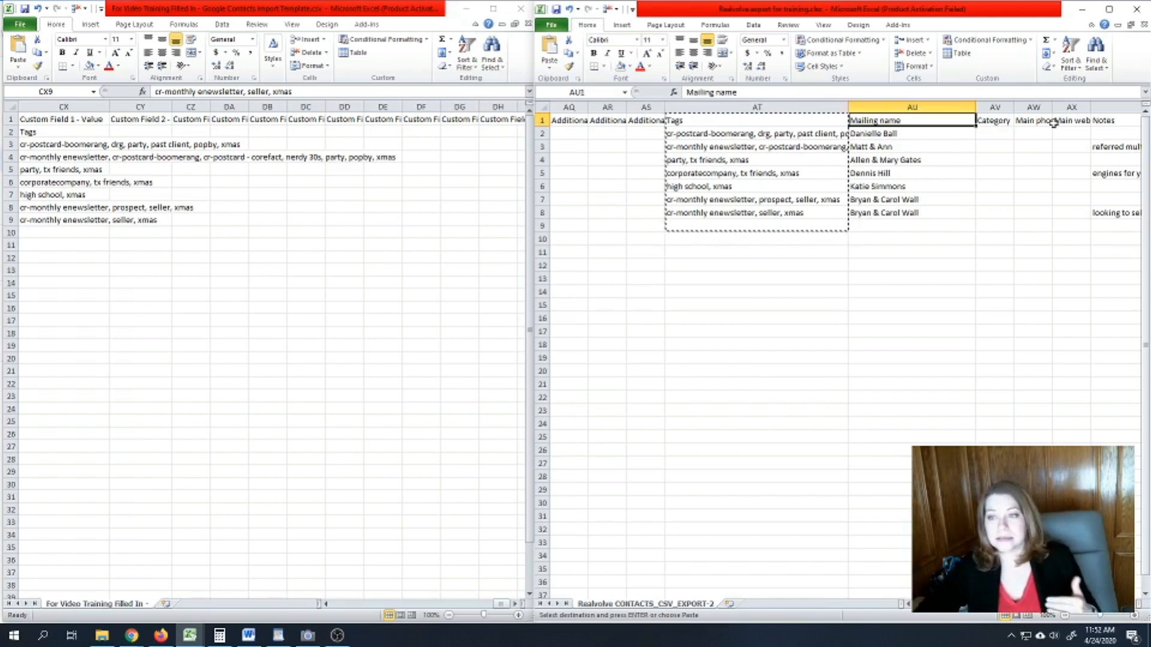
{"action": "left_click", "coordinate": [1035, 120]}
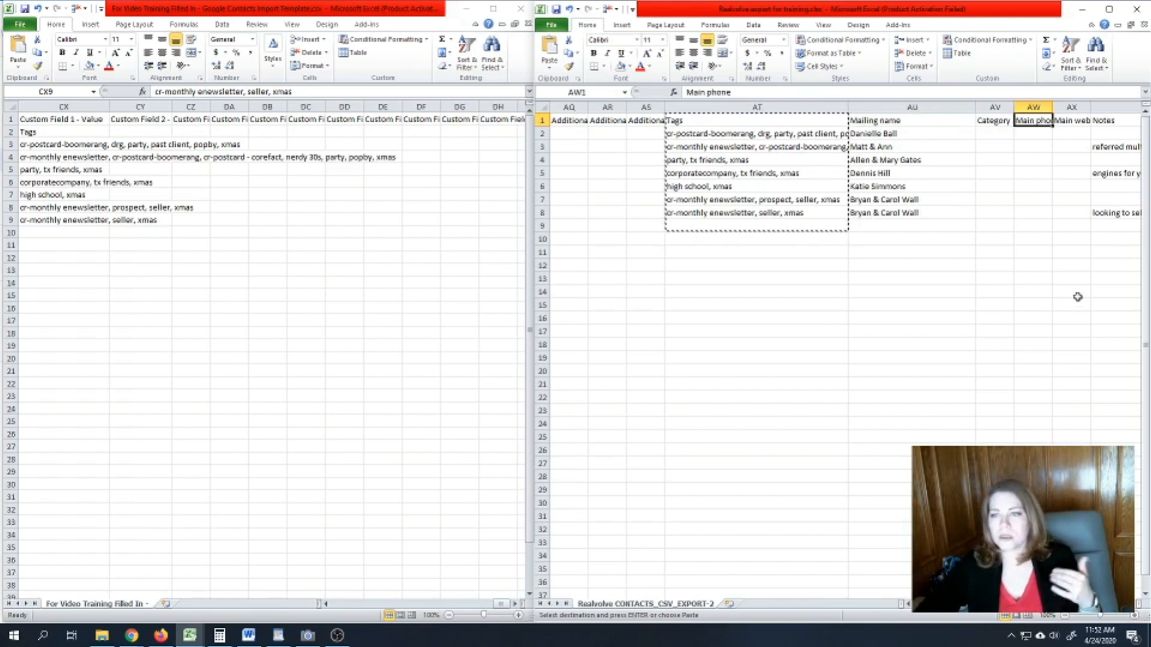
{"action": "left_click_drag", "start_coordinate": [1109, 604], "coordinate": [1120, 605]}
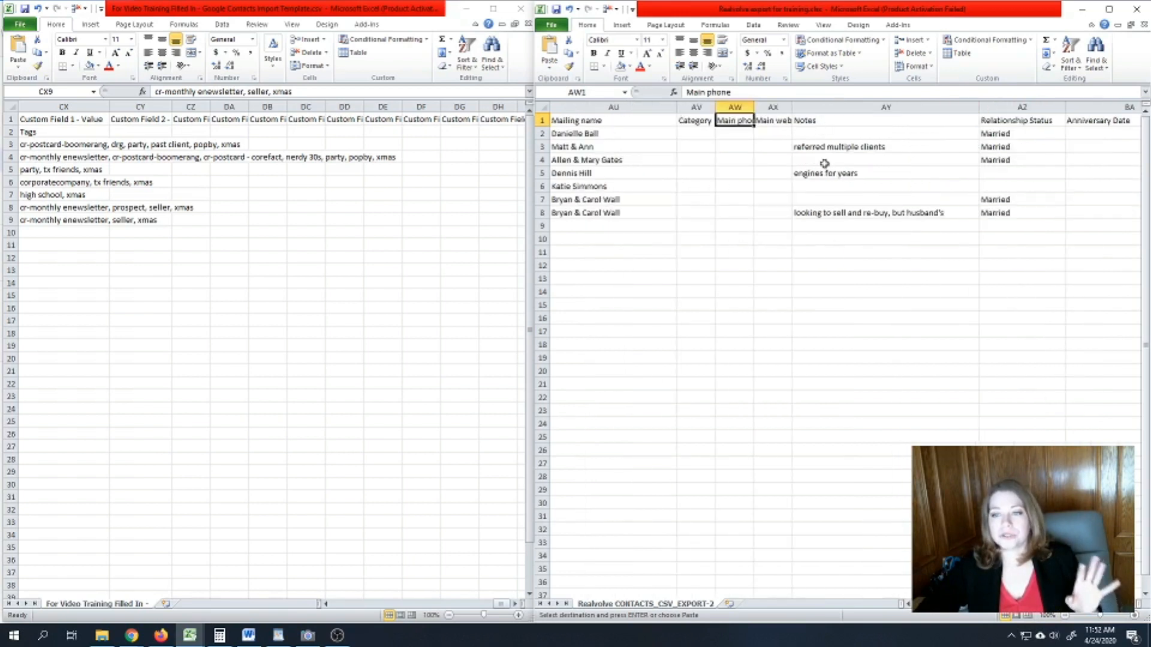
{"action": "left_click_drag", "start_coordinate": [1120, 604], "coordinate": [921, 613]}
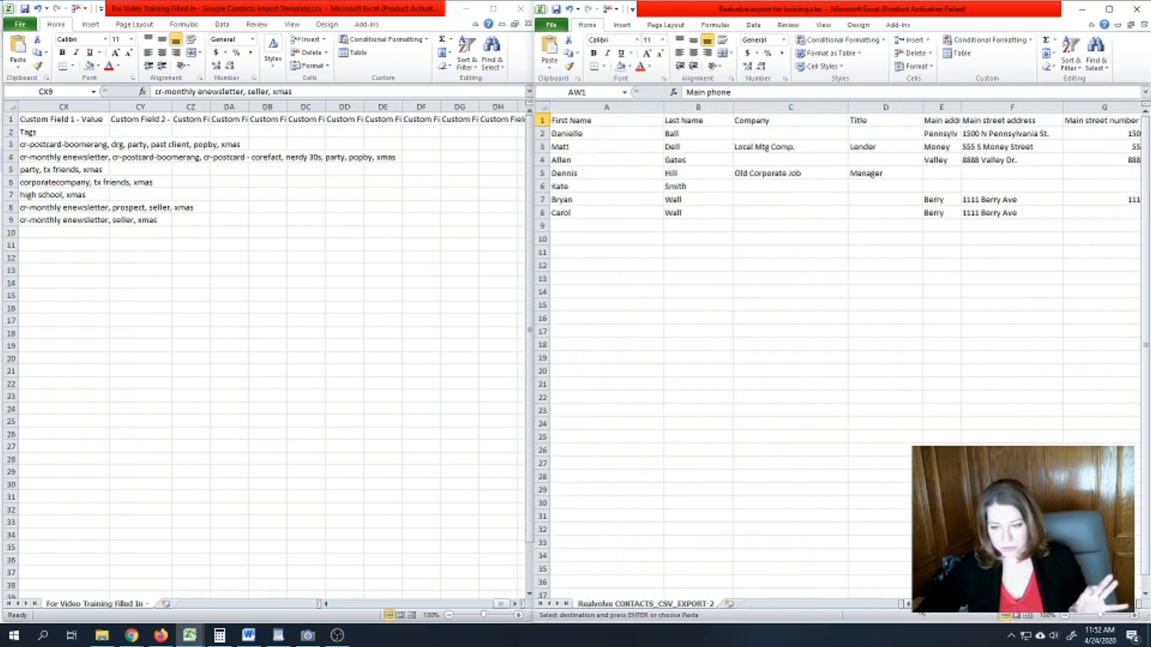
{"action": "left_click", "coordinate": [497, 607]}
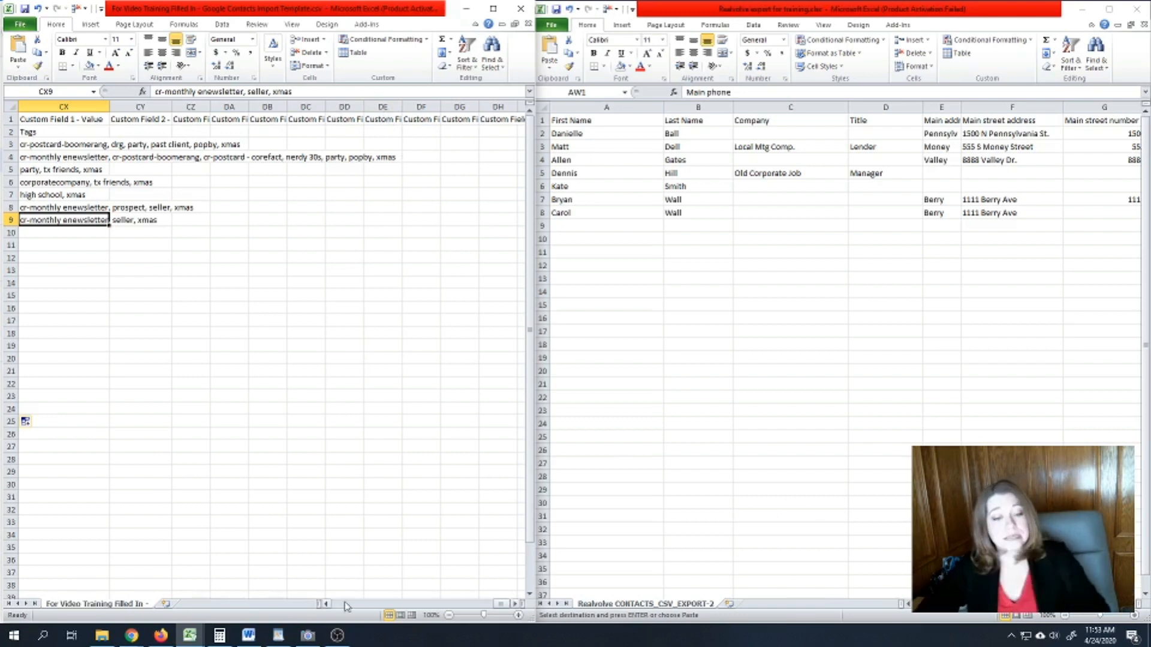
{"action": "left_click_drag", "start_coordinate": [495, 607], "coordinate": [368, 603]}
{"action": "left_click", "coordinate": [346, 122]}
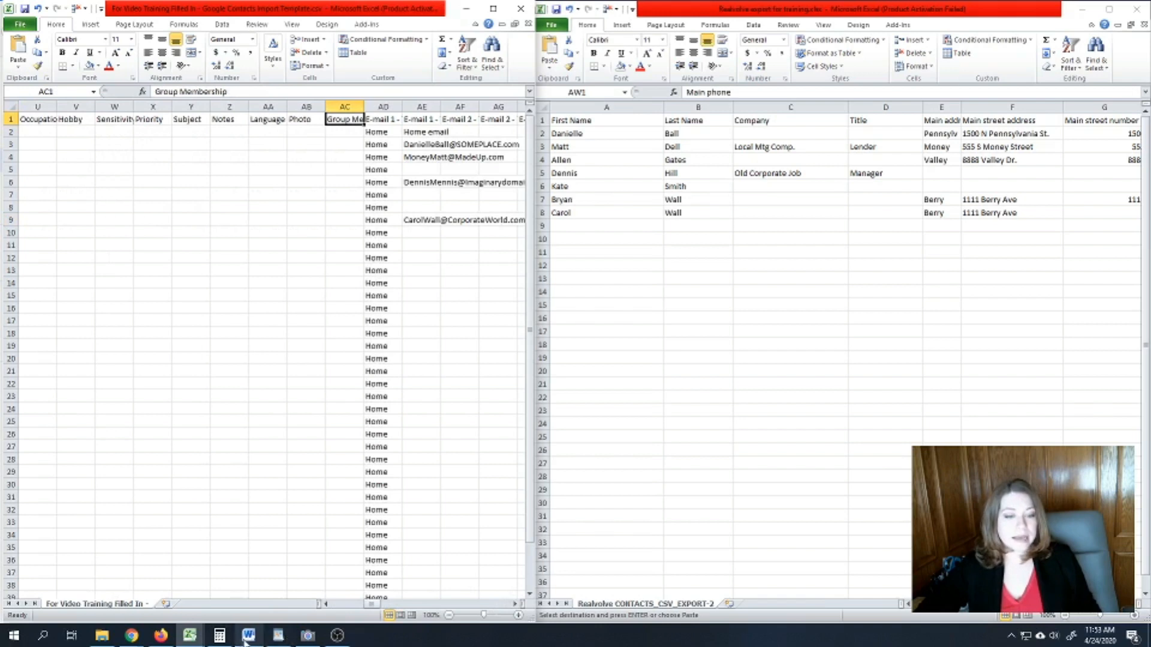
{"action": "mouse_move", "coordinate": [160, 636]}
{"action": "left_click", "coordinate": [165, 584]}
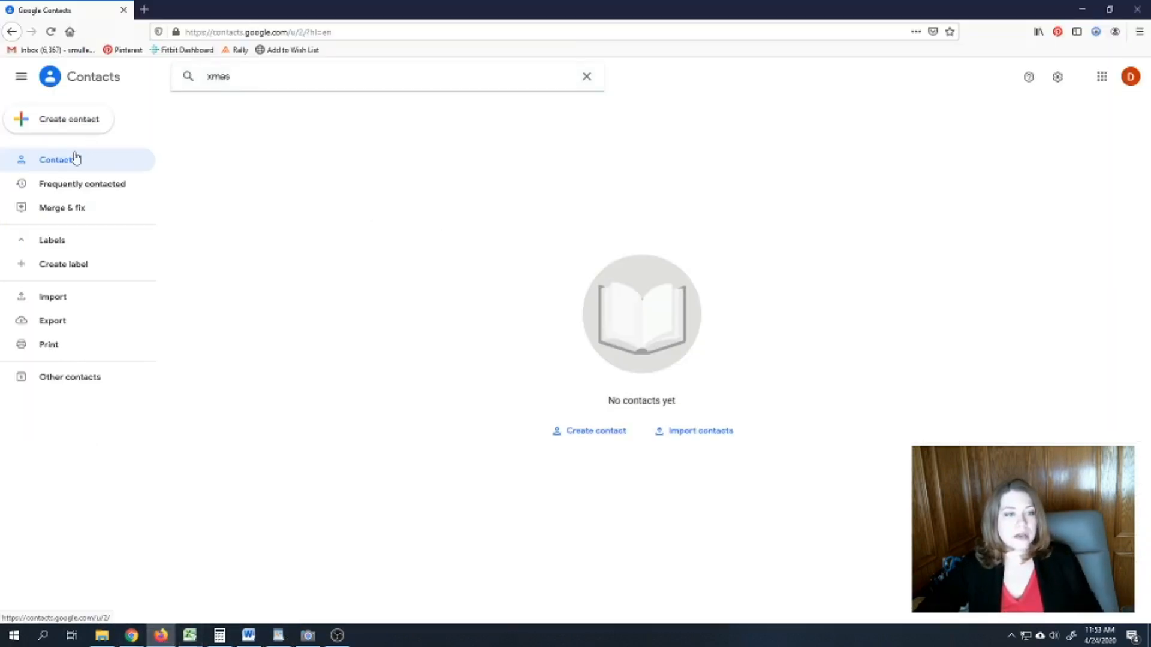
{"action": "left_click", "coordinate": [60, 265]}
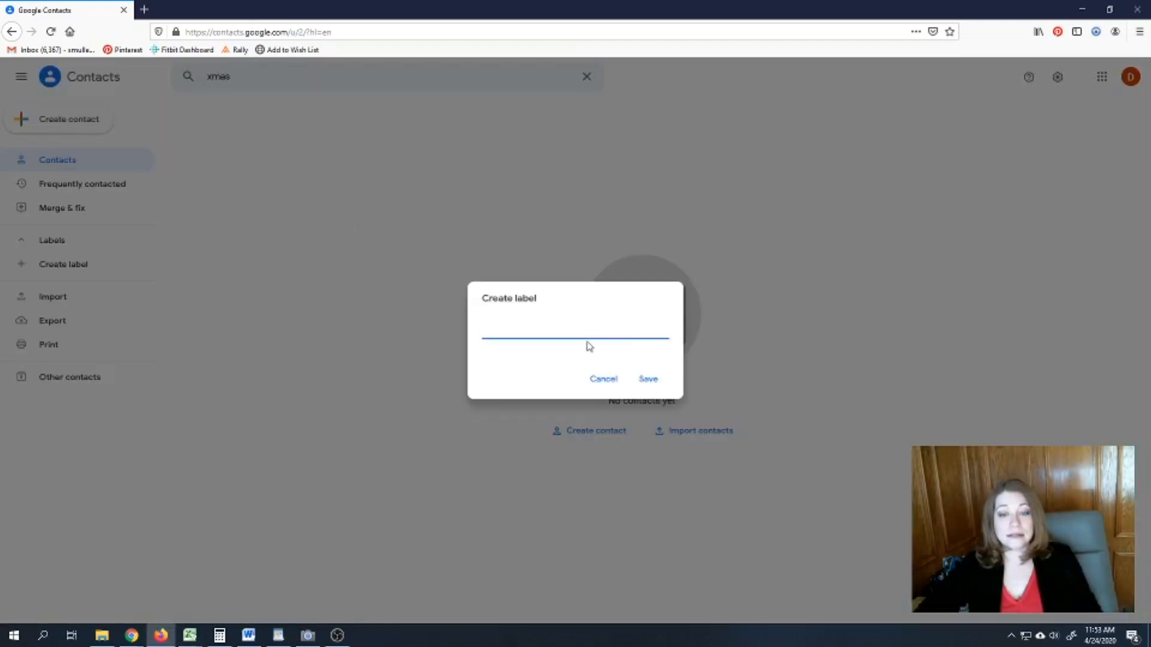
{"action": "left_click", "coordinate": [601, 381]}
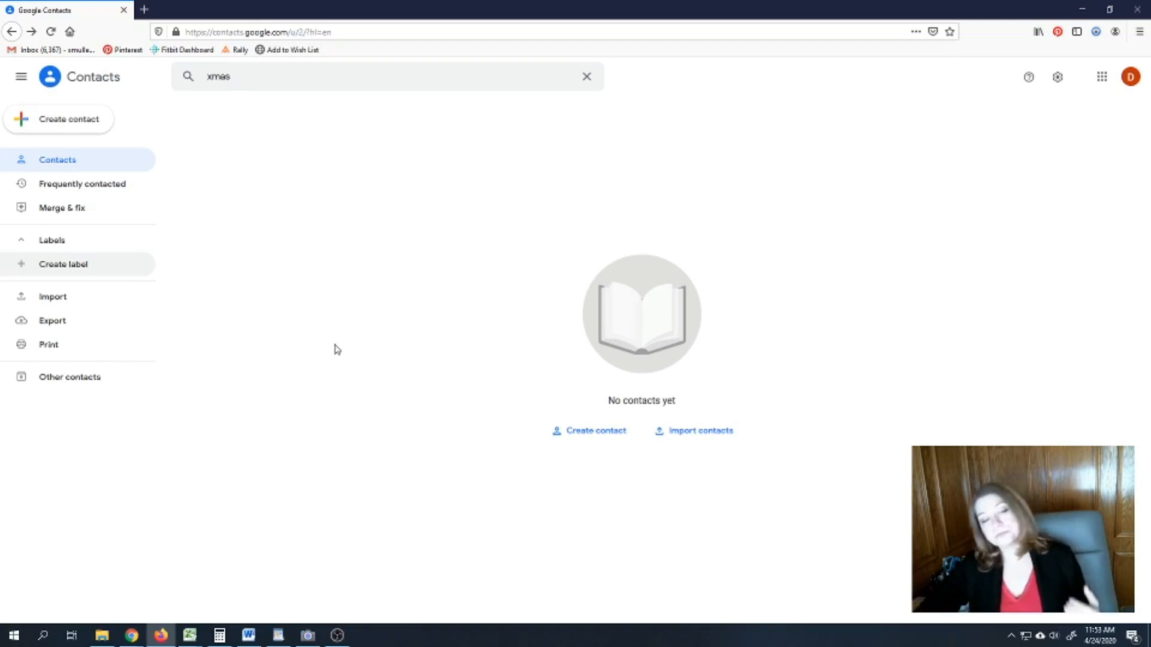
{"action": "left_click", "coordinate": [285, 77]}
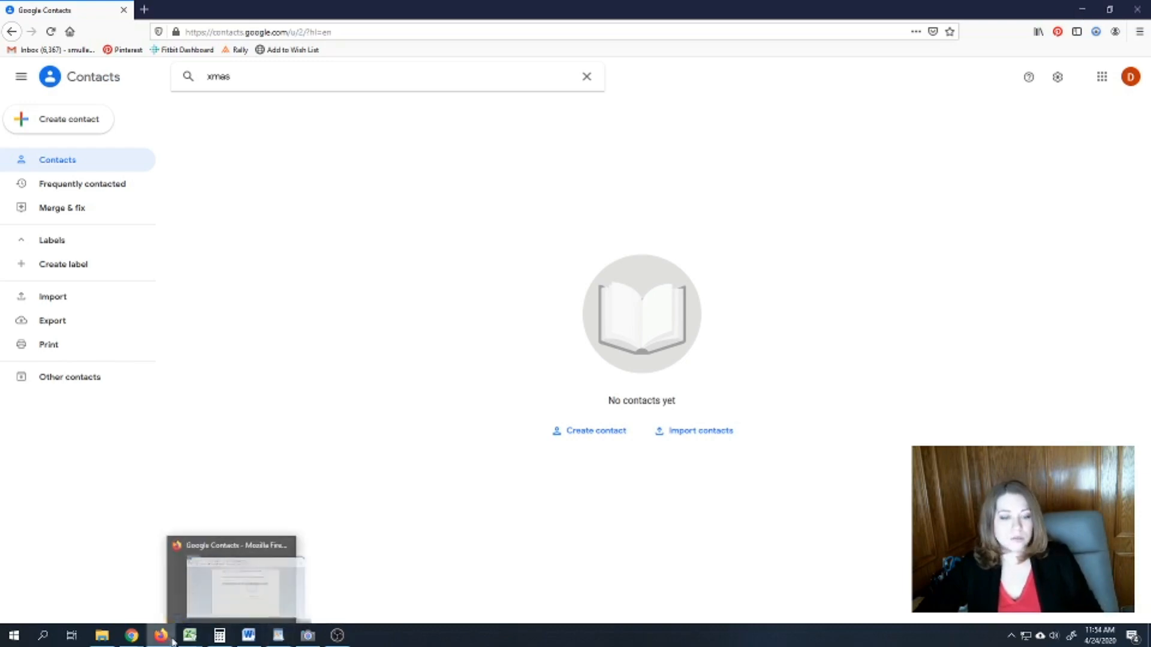
{"action": "left_click", "coordinate": [192, 636]}
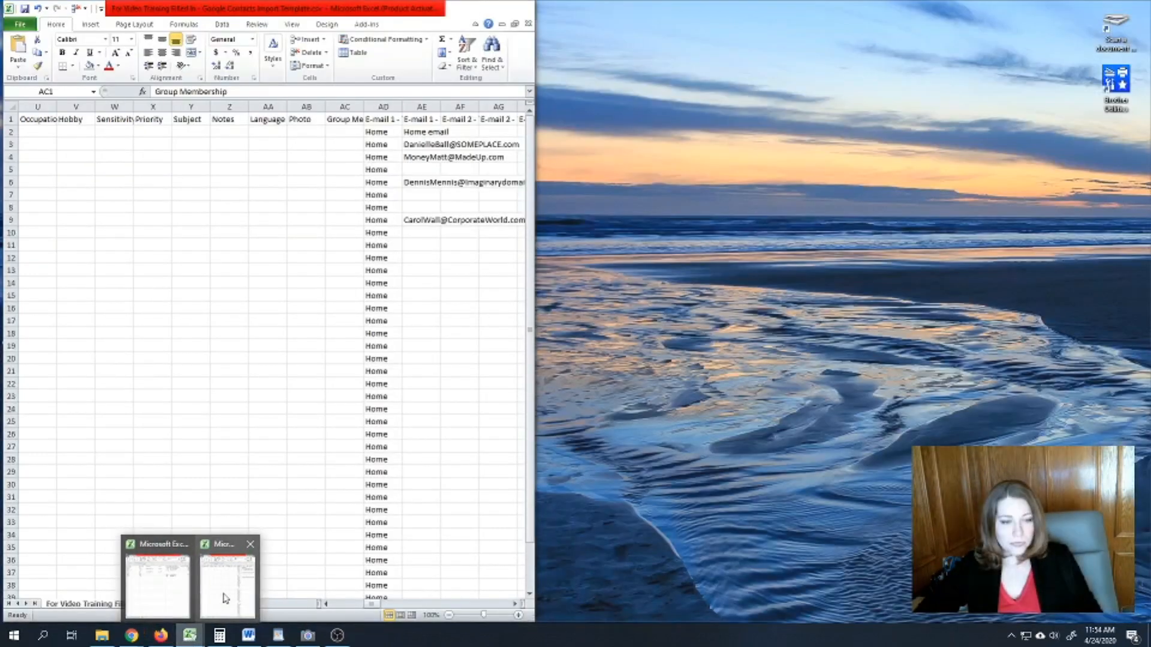
- Enter 'Xmas ::: Aggie ::: Past Client :::' in the template's Group Membership cell AC2
{"action": "left_click", "coordinate": [225, 586]}
{"action": "left_click", "coordinate": [189, 636]}
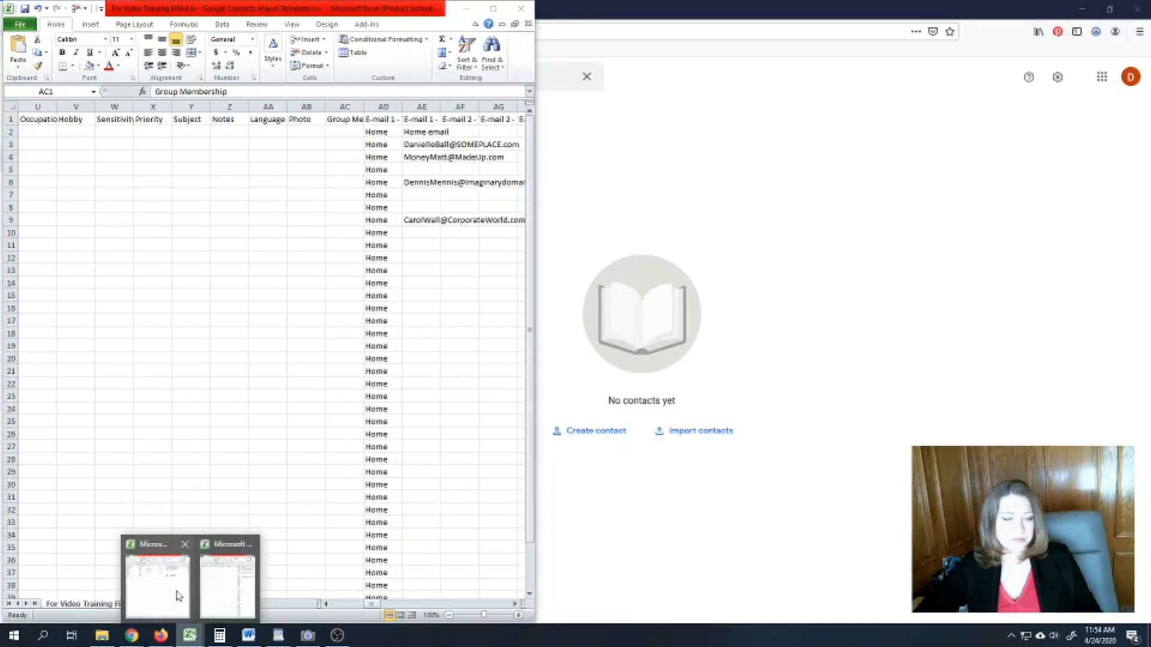
{"action": "left_click", "coordinate": [177, 593]}
{"action": "left_click", "coordinate": [337, 131]}
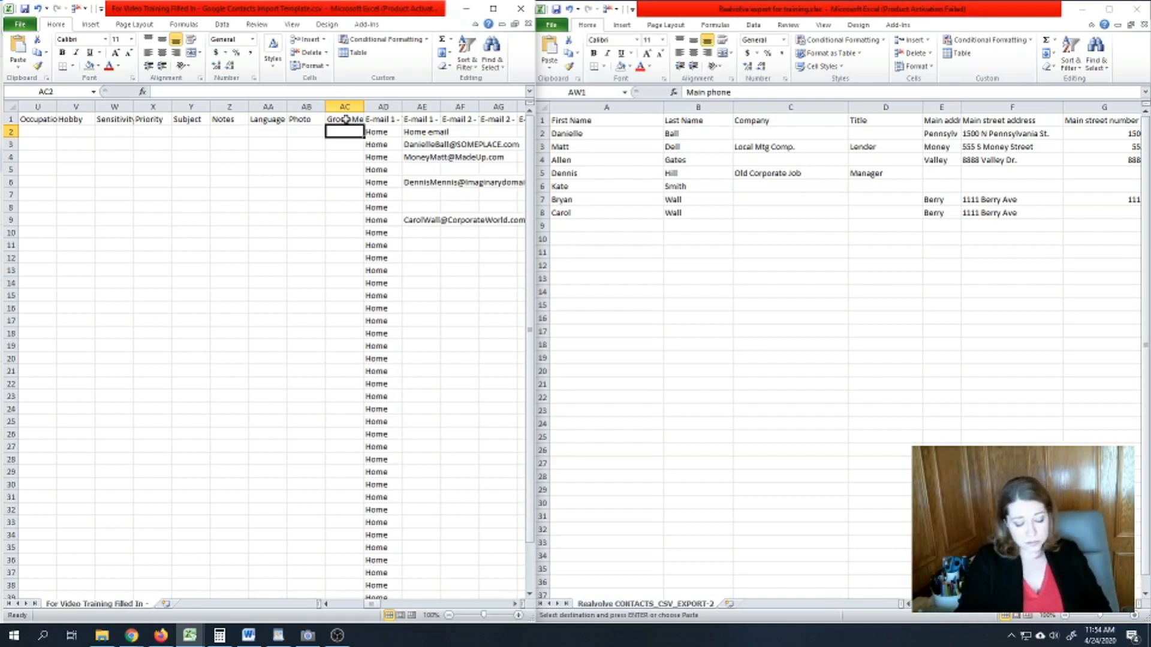
{"action": "type", "text": "Xmas :::"}
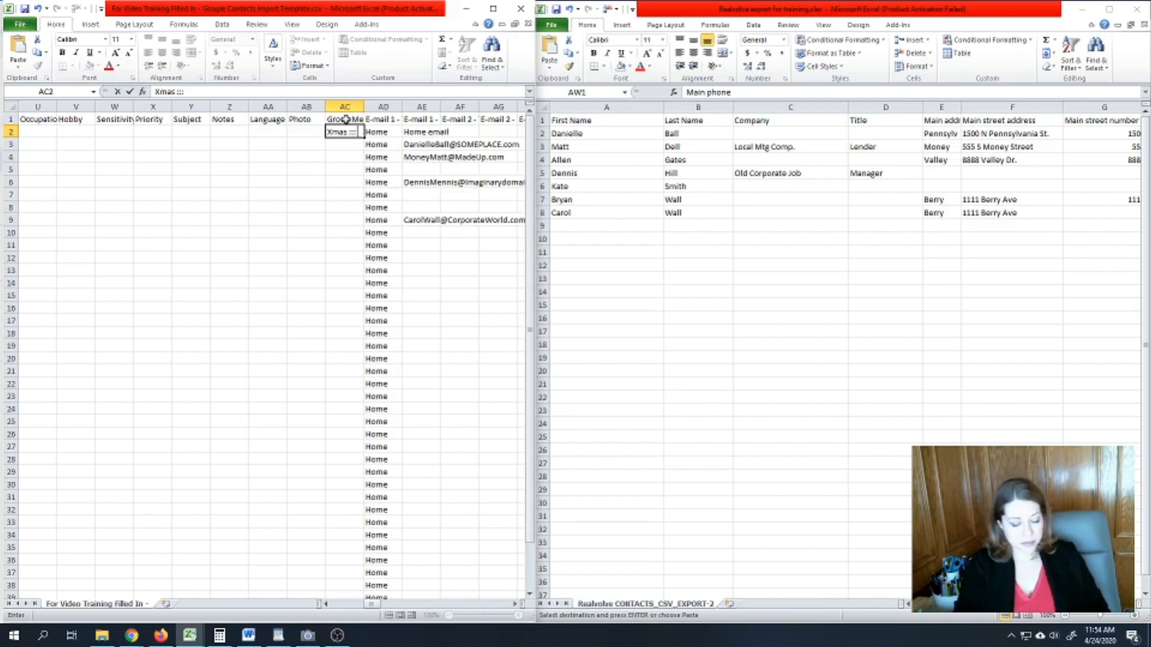
{"action": "type", "text": "ggie"}
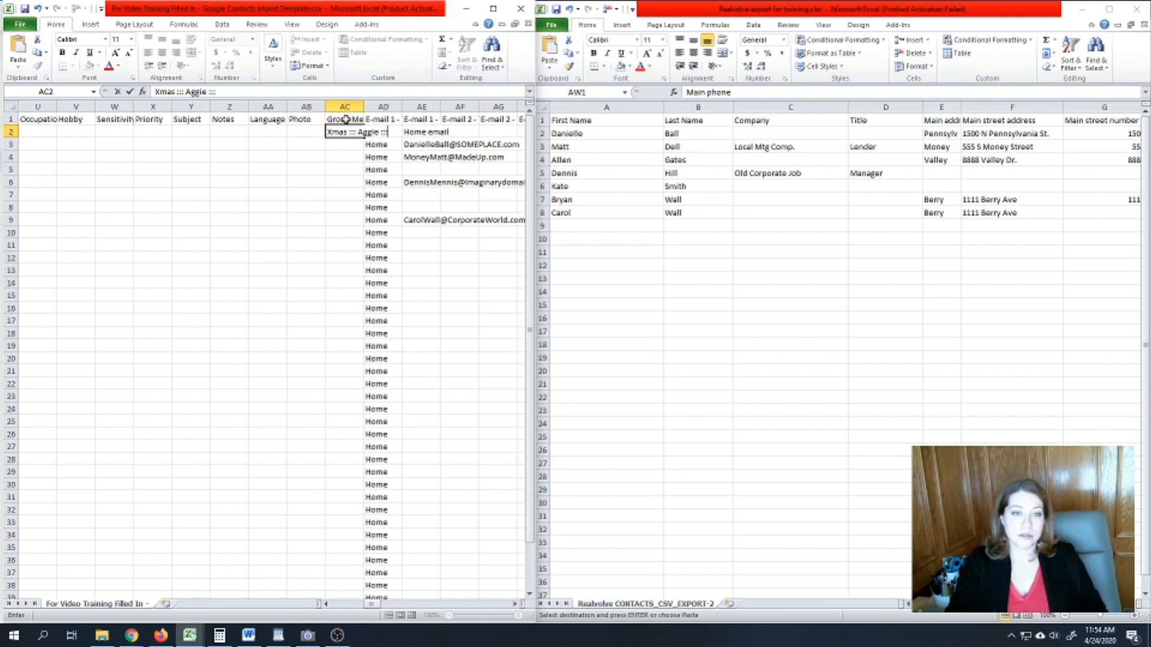
{"action": "type", "text": "::: Past Client :::"}
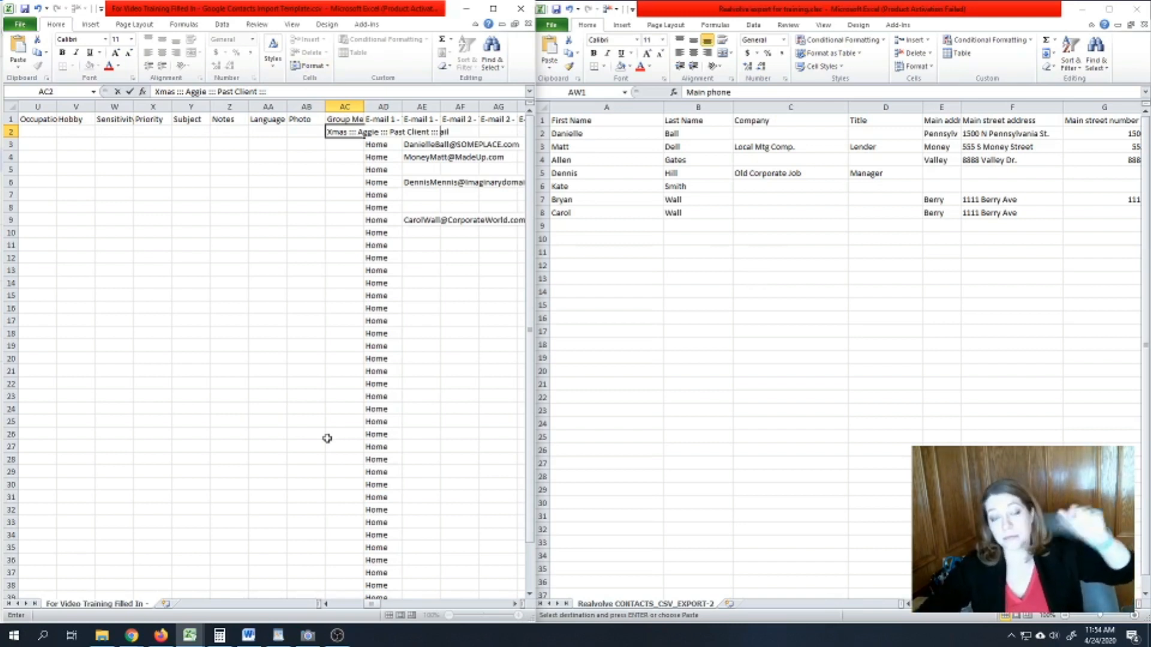
{"action": "left_click", "coordinate": [346, 145]}
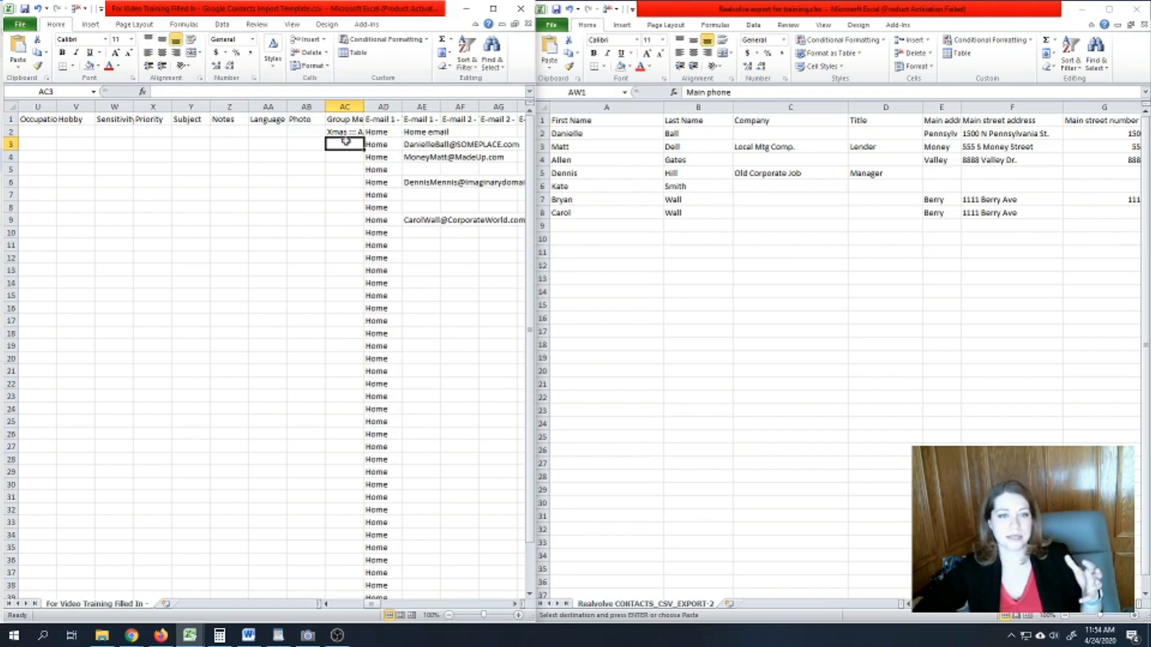
{"action": "key", "text": "Up"}
{"action": "left_click_drag", "start_coordinate": [373, 607], "coordinate": [375, 610]}
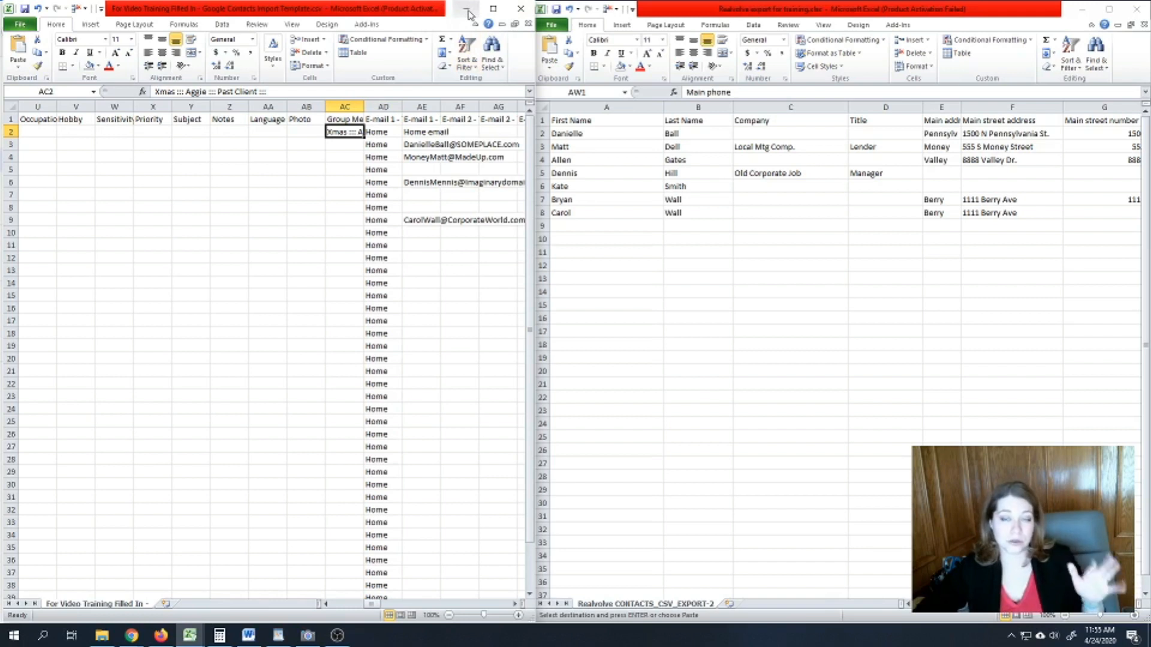
{"action": "left_click", "coordinate": [396, 206]}
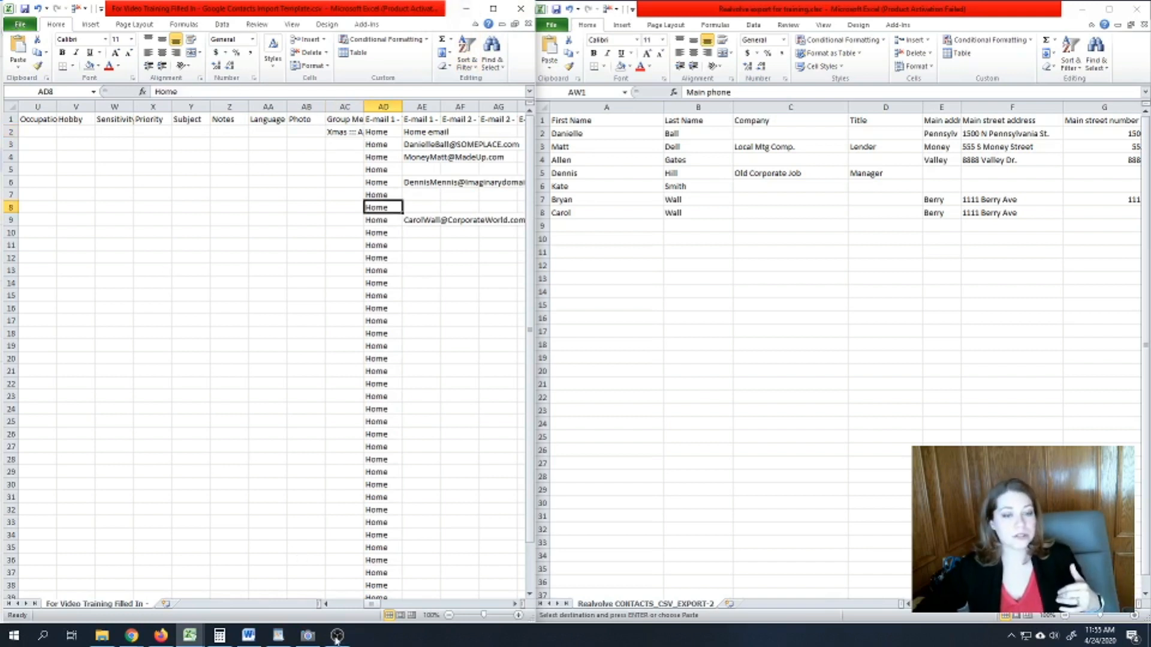
{"action": "left_click_drag", "start_coordinate": [374, 605], "coordinate": [475, 600]}
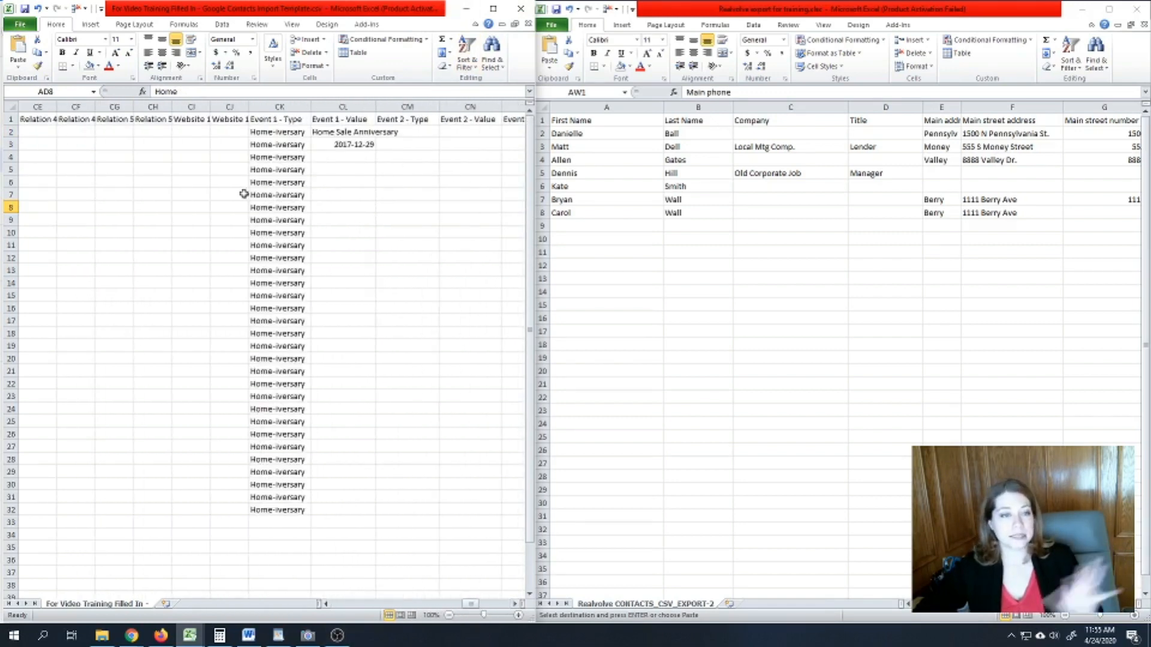
{"action": "left_click", "coordinate": [367, 143]}
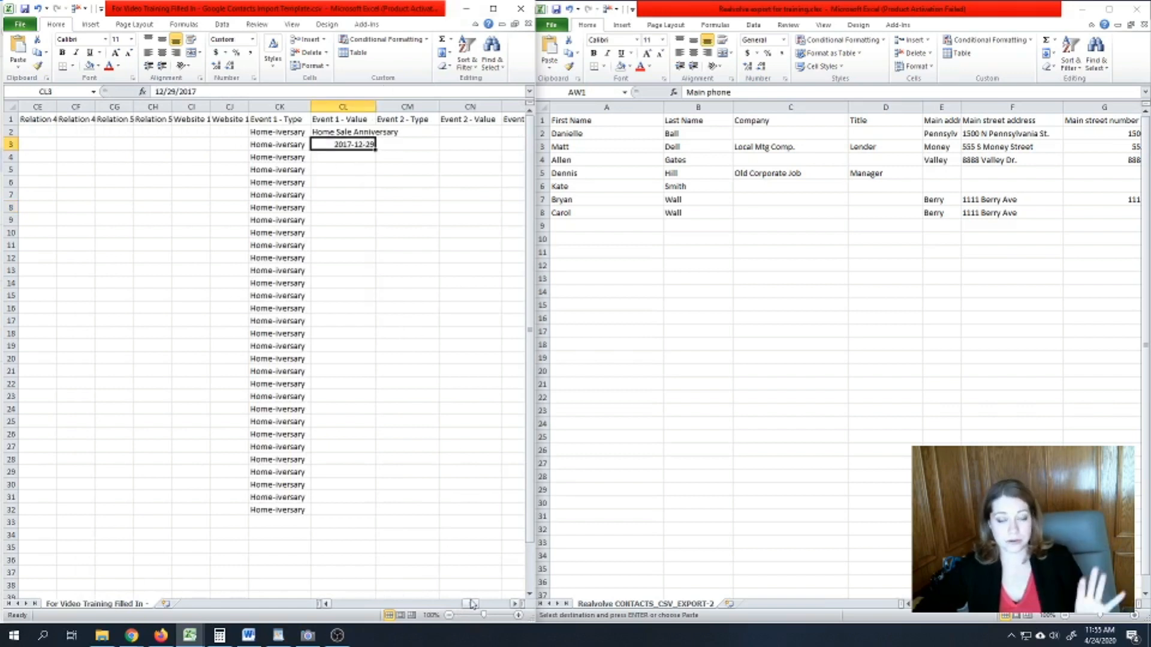
{"action": "left_click_drag", "start_coordinate": [470, 607], "coordinate": [336, 610]}
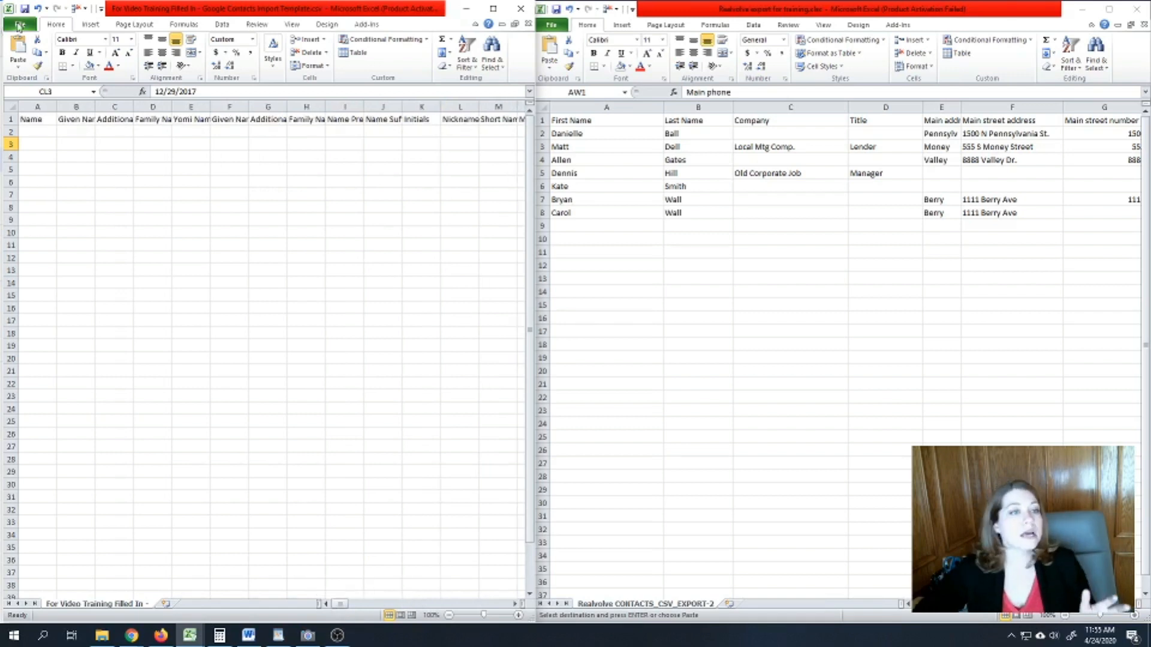
{"action": "left_click", "coordinate": [20, 25]}
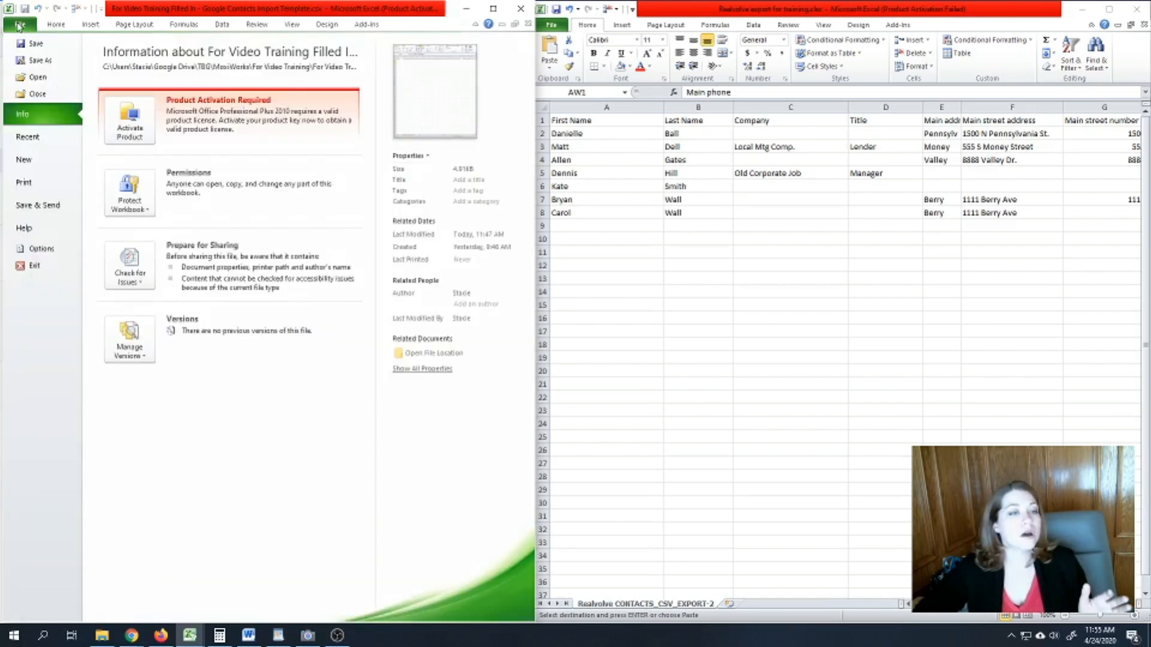
- Save the template as CSV, replacing the existing For Video Training Filled In file
{"action": "left_click", "coordinate": [24, 61]}
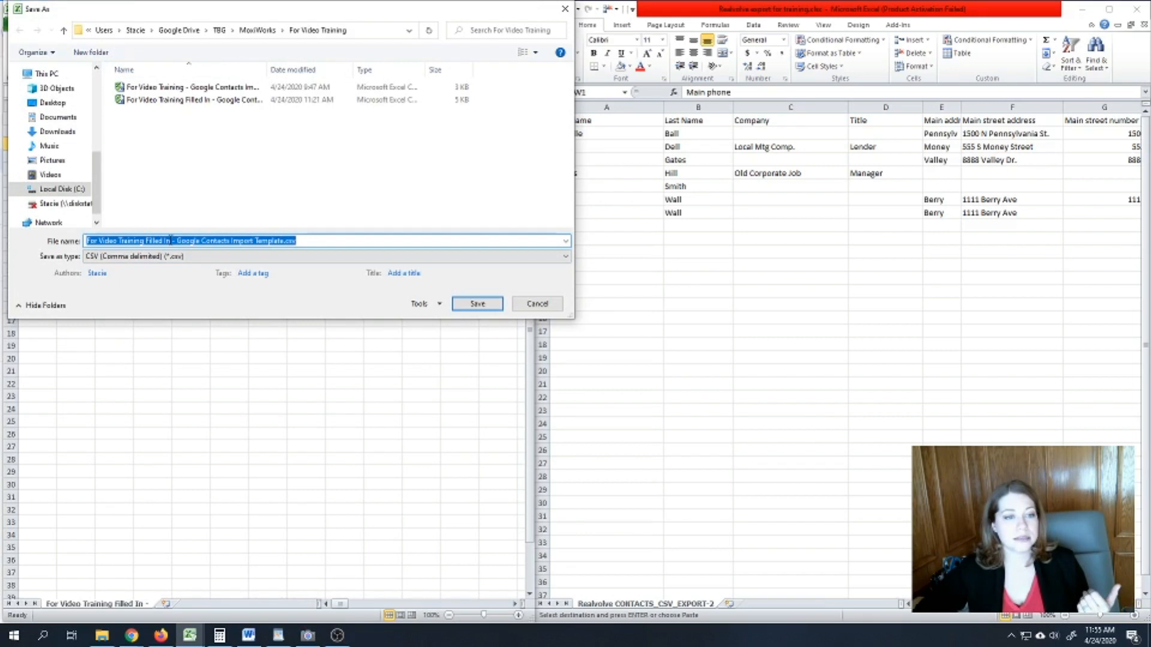
{"action": "left_click", "coordinate": [465, 306]}
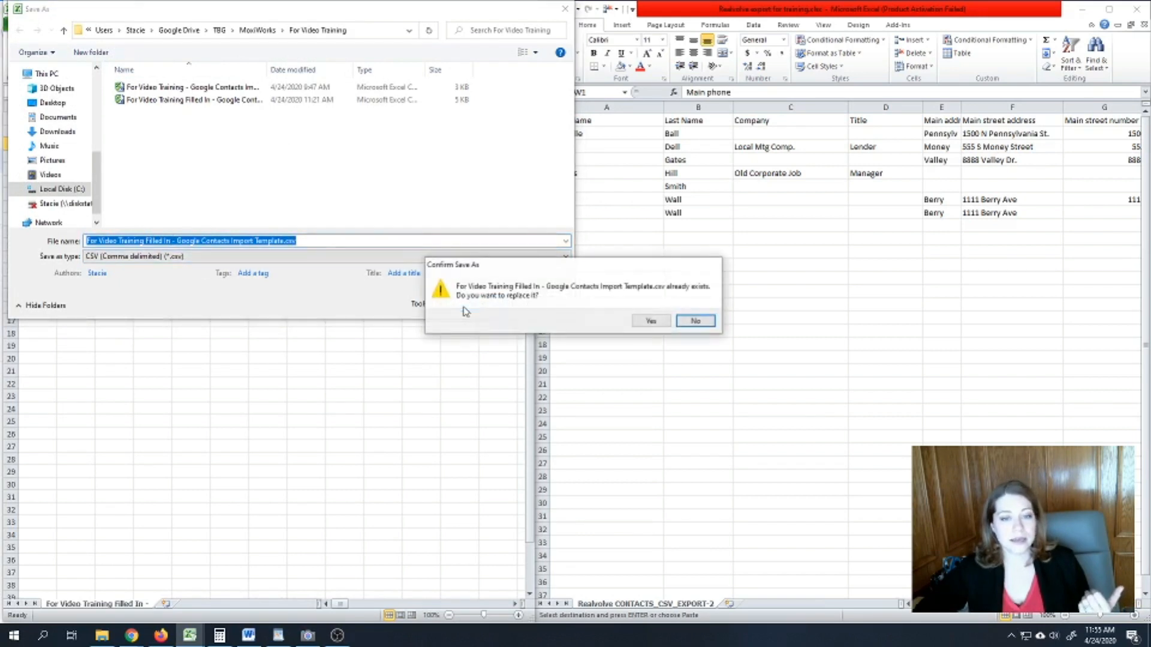
{"action": "left_click", "coordinate": [651, 322]}
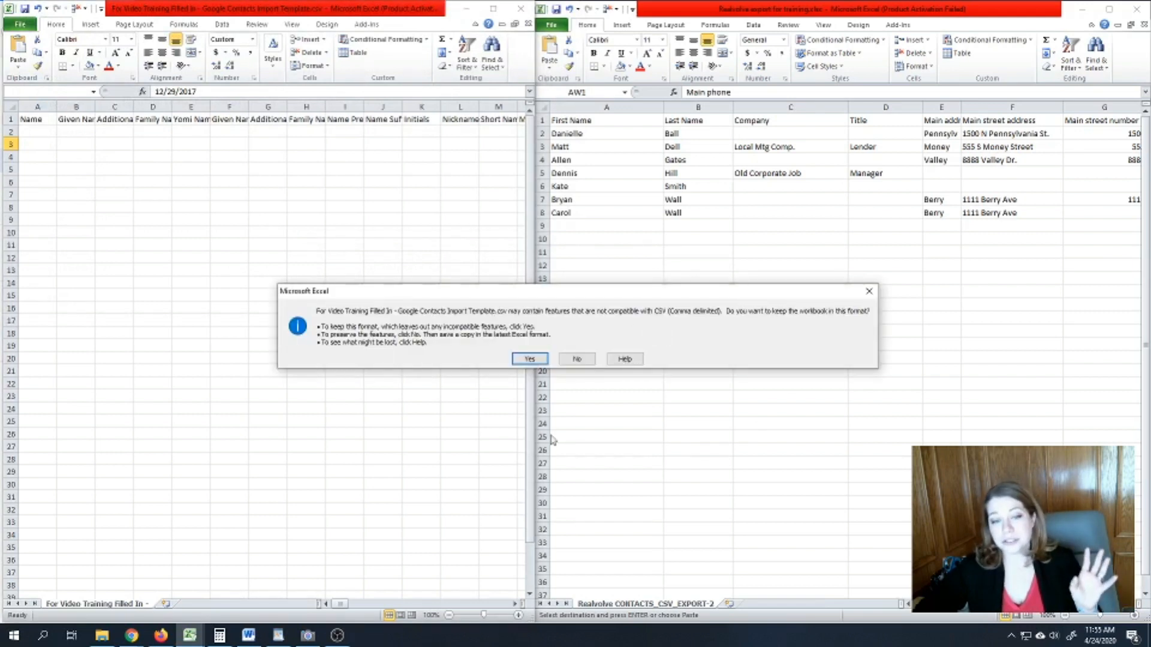
{"action": "left_click", "coordinate": [522, 359]}
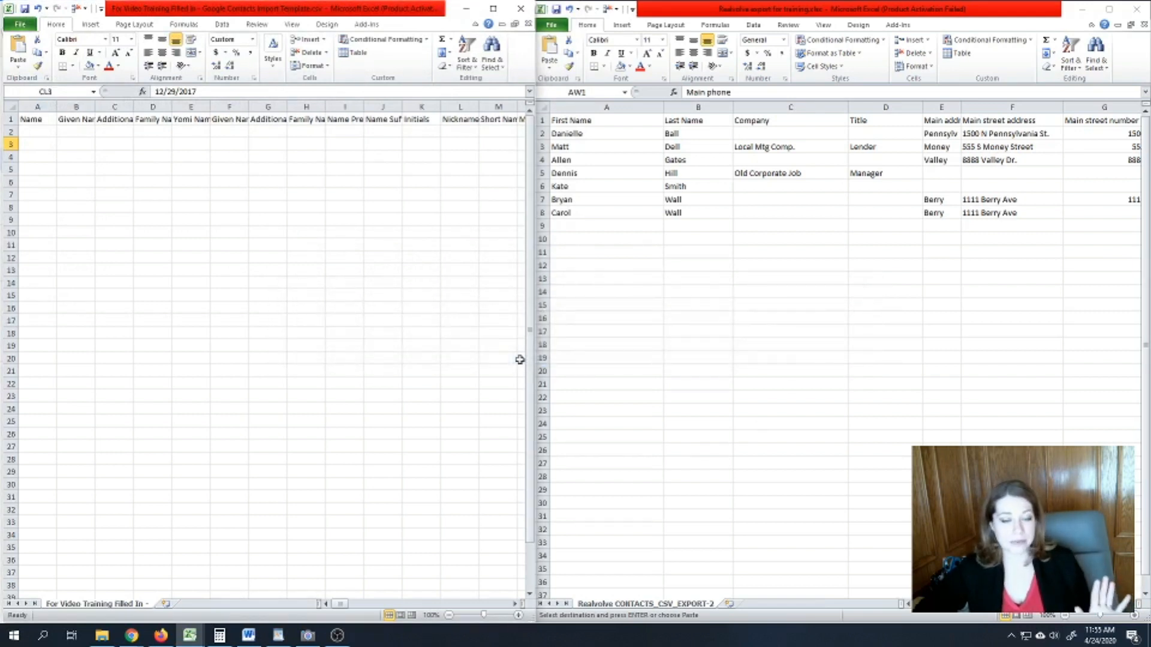
{"action": "left_click", "coordinate": [160, 636]}
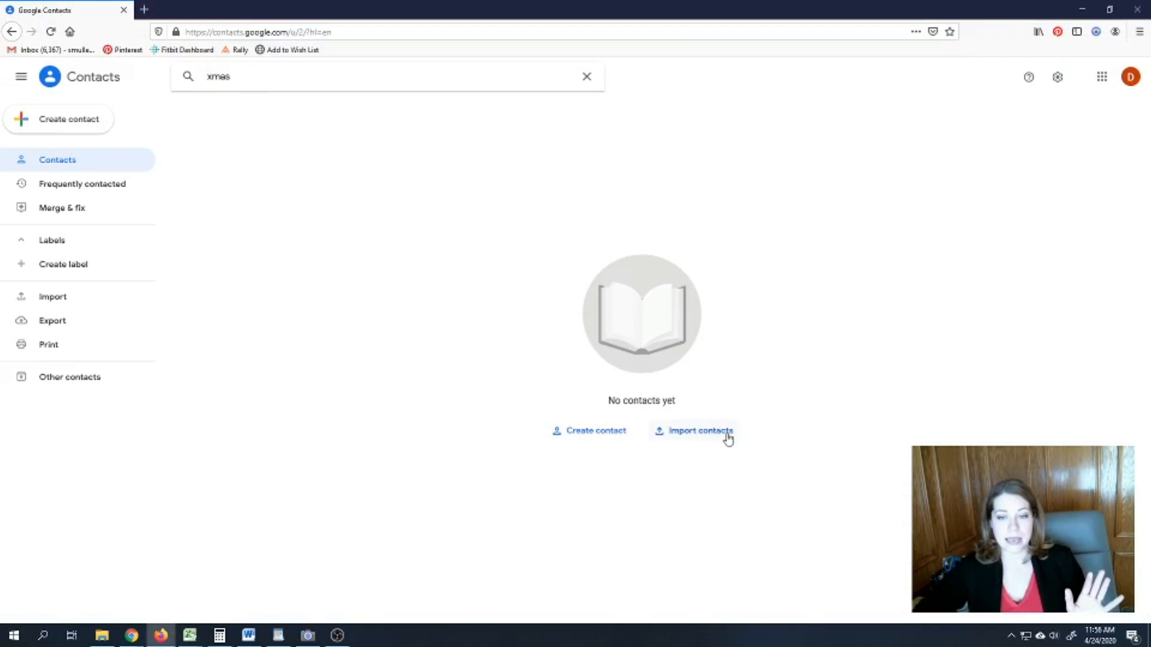
- Import the For Video Training Filled In CSV into Google Contacts, adding 8 contacts
{"action": "left_click", "coordinate": [700, 431]}
{"action": "left_click", "coordinate": [499, 340]}
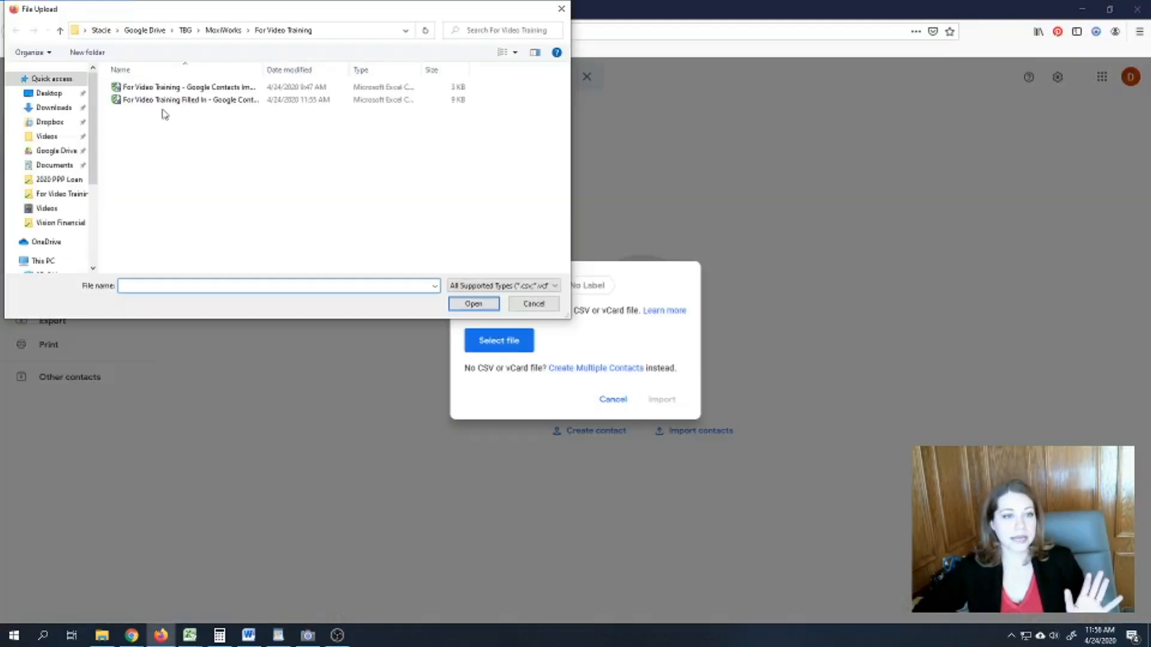
{"action": "left_click", "coordinate": [165, 99]}
{"action": "left_click", "coordinate": [473, 304]}
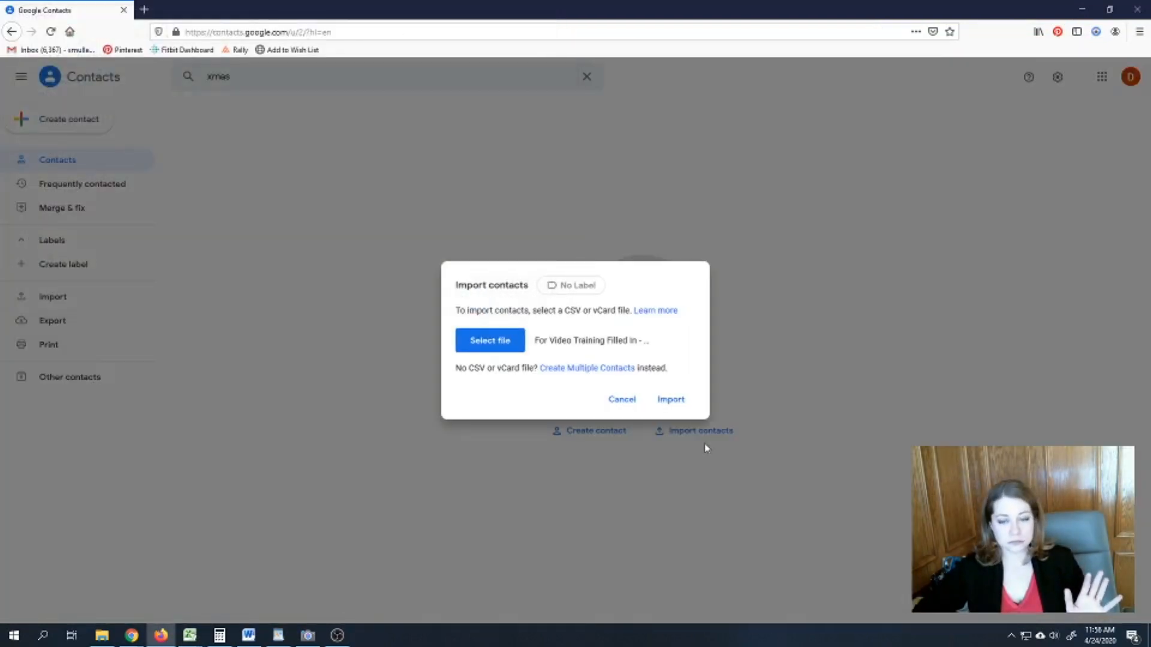
{"action": "left_click", "coordinate": [671, 400]}
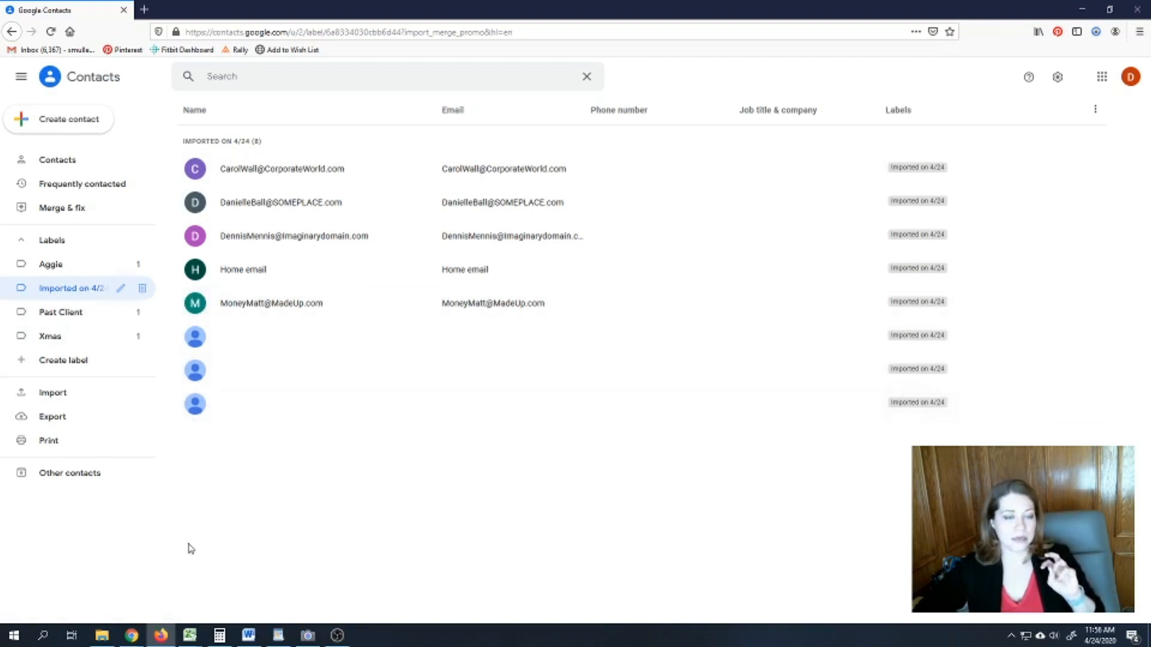
{"action": "left_click", "coordinate": [260, 336]}
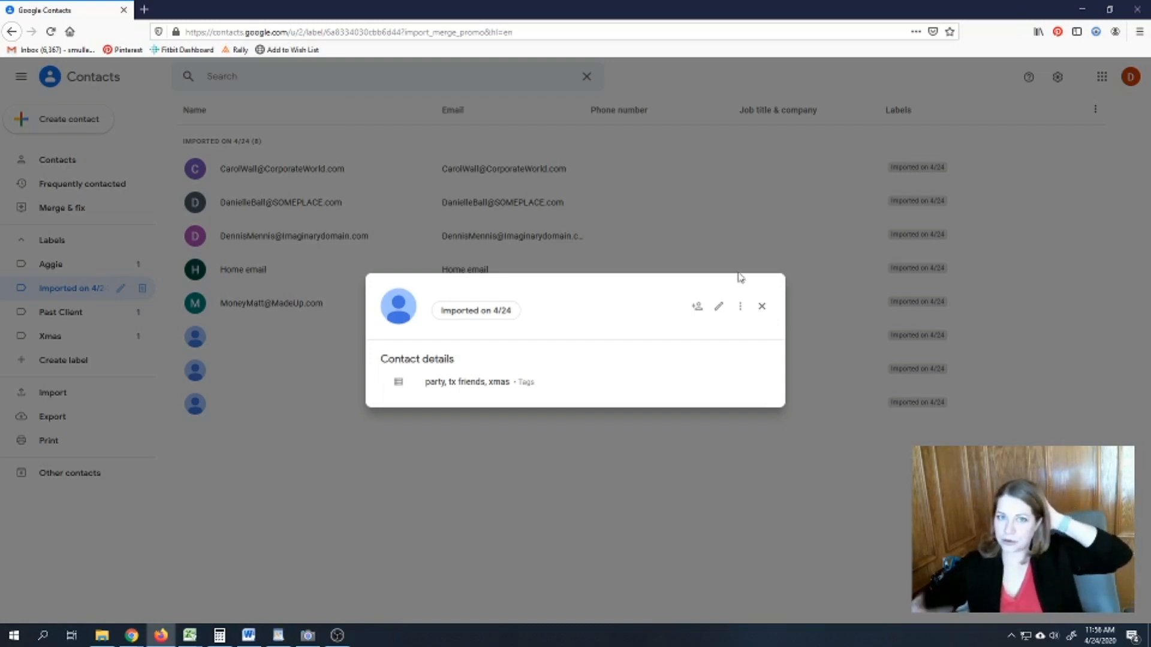
{"action": "left_click", "coordinate": [762, 307]}
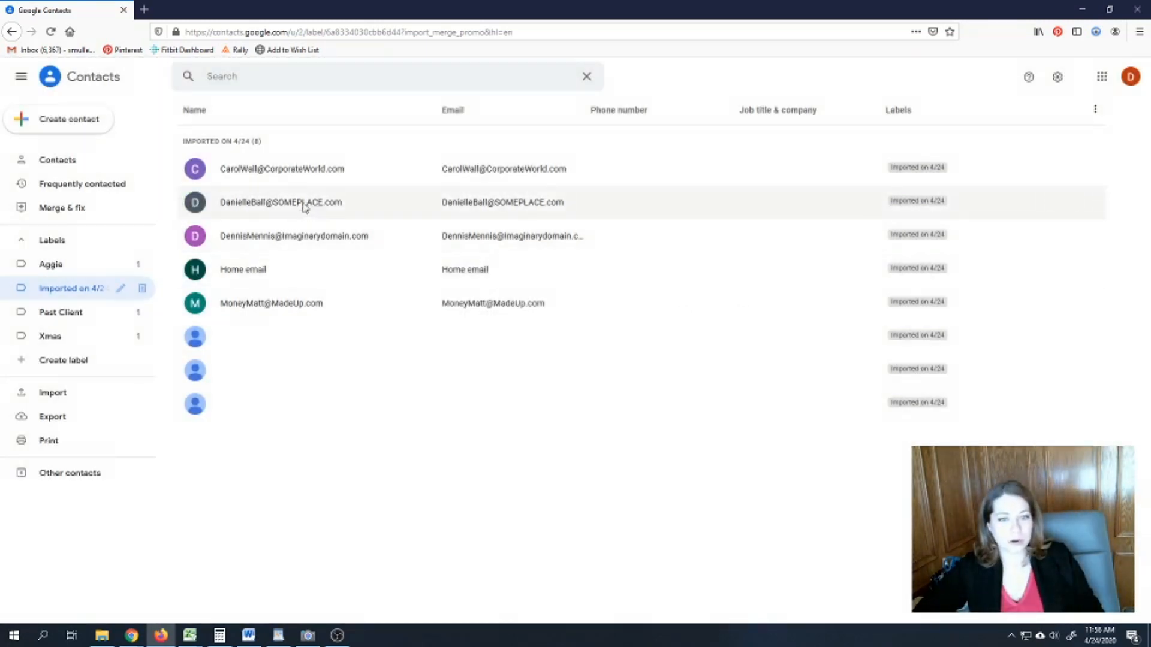
{"action": "left_click", "coordinate": [304, 207]}
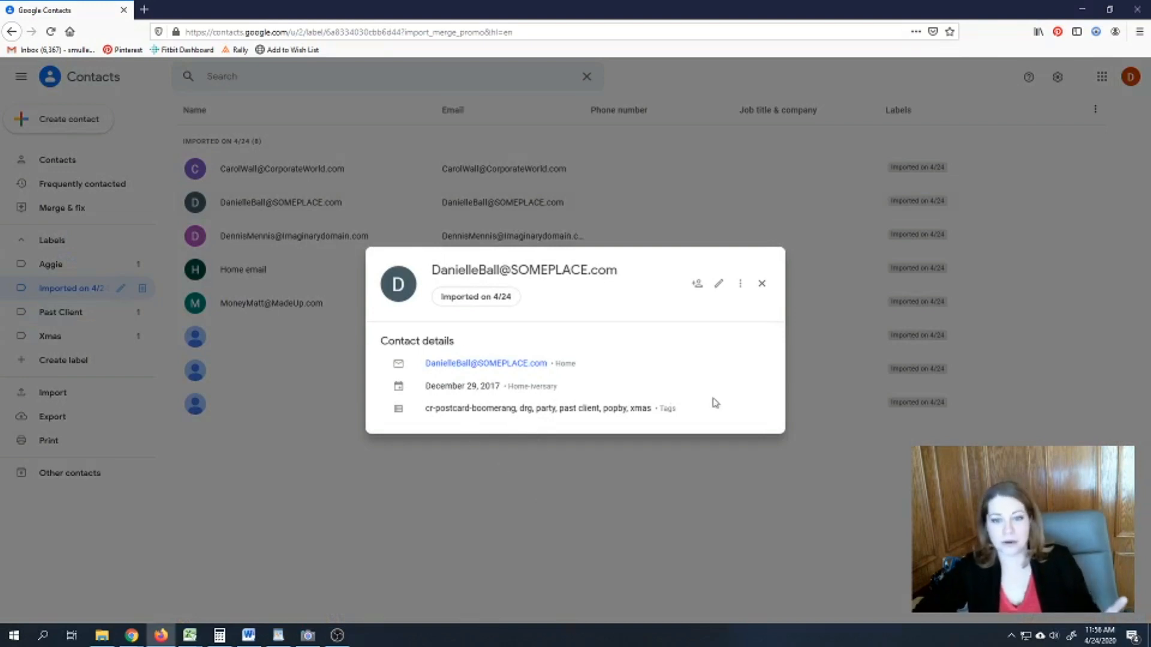
{"action": "left_click_drag", "start_coordinate": [702, 419], "coordinate": [367, 411]}
{"action": "left_click_drag", "start_coordinate": [585, 393], "coordinate": [427, 400]}
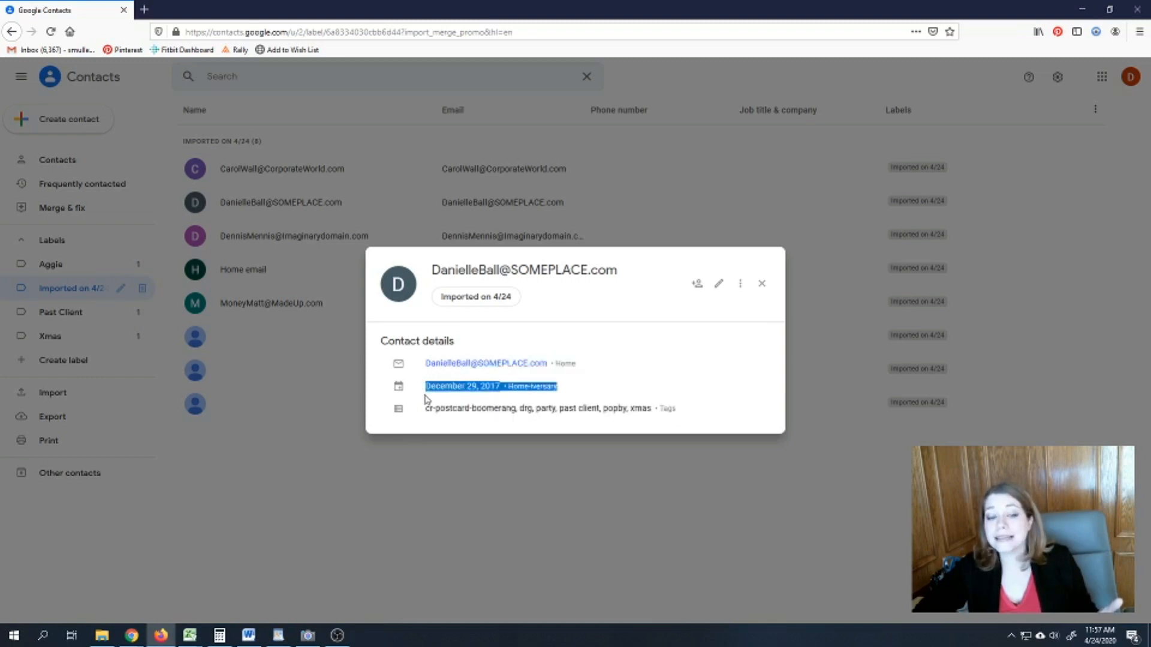
{"action": "left_click", "coordinate": [466, 404]}
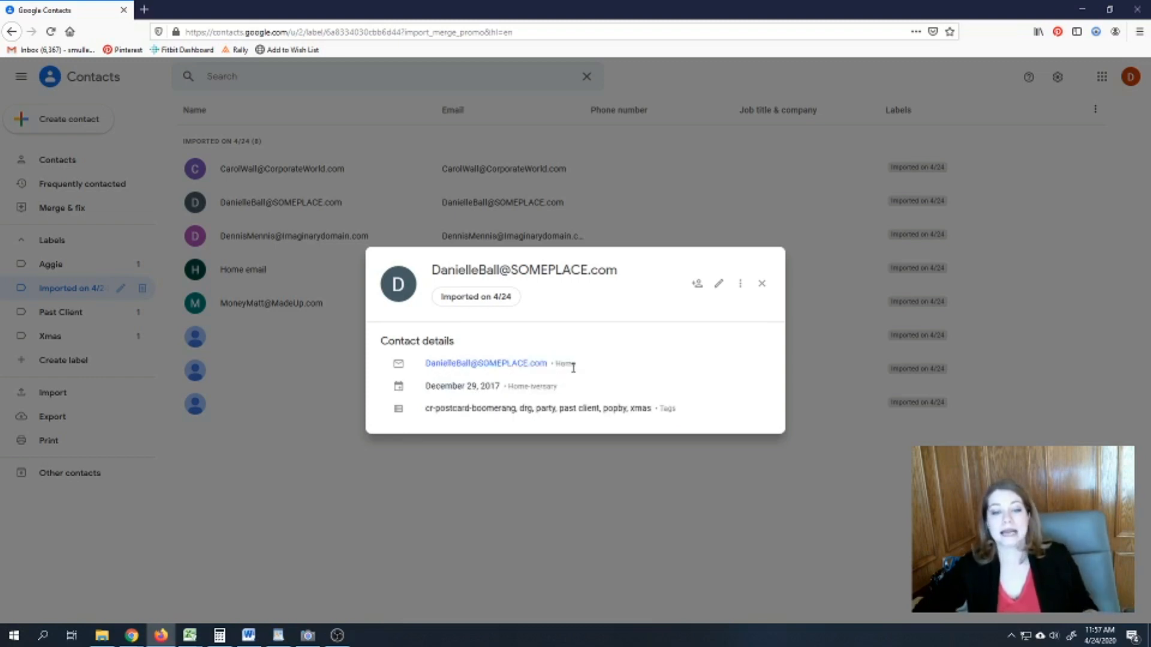
{"action": "left_click_drag", "start_coordinate": [581, 367], "coordinate": [555, 368]}
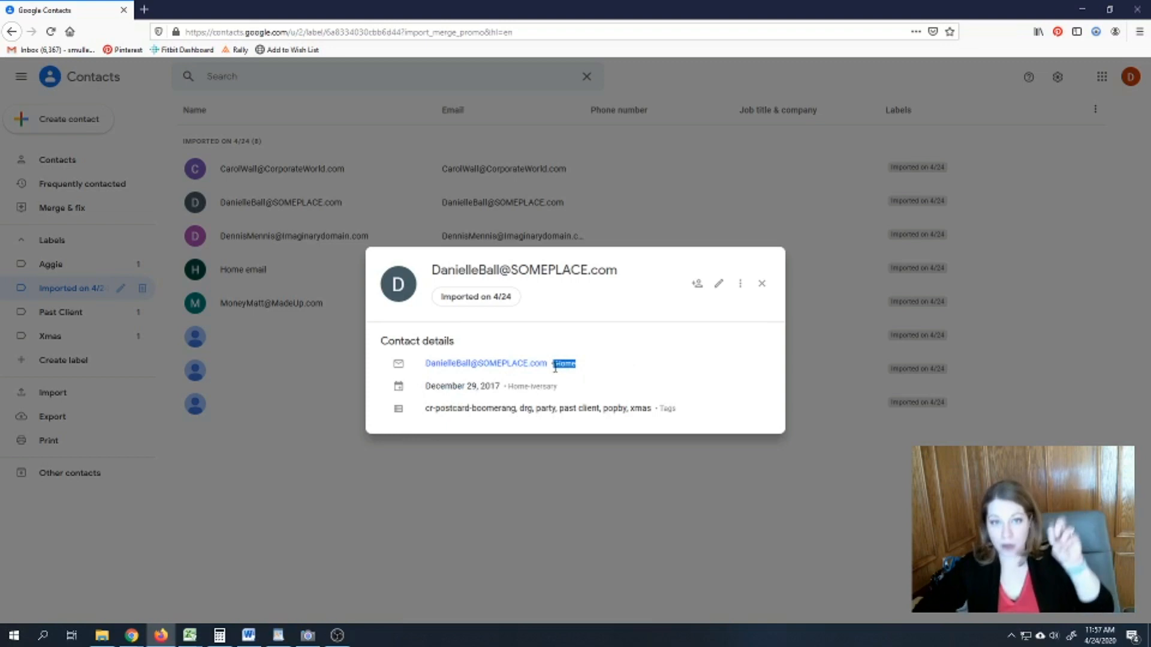
{"action": "left_click", "coordinate": [761, 285]}
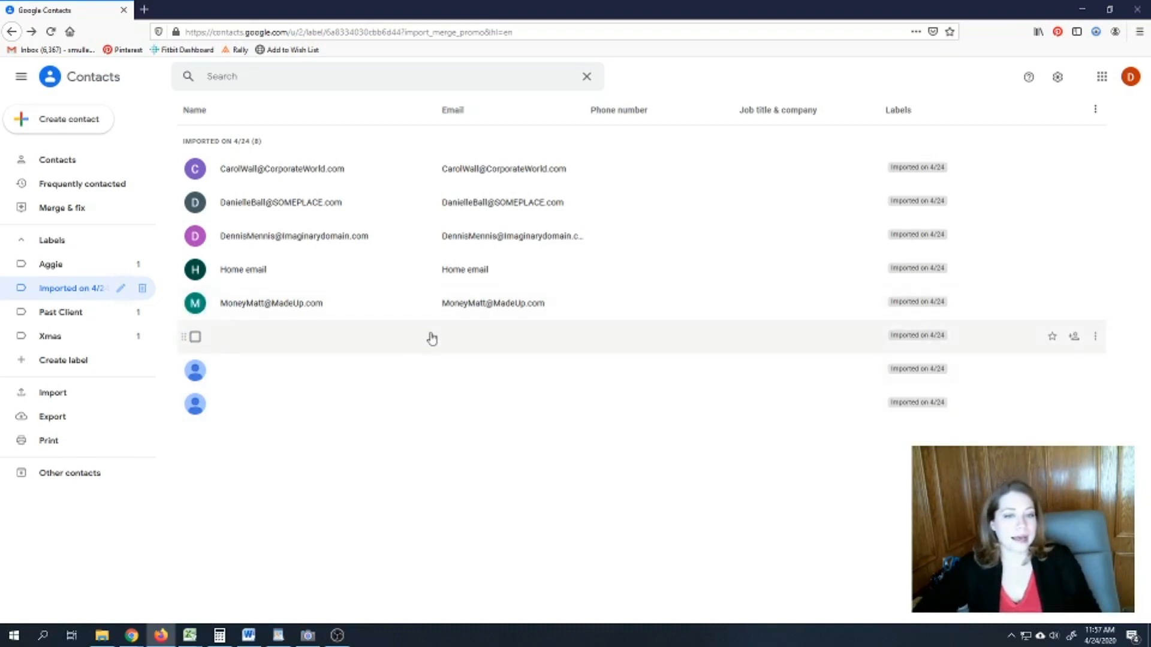
{"action": "left_click", "coordinate": [278, 76]}
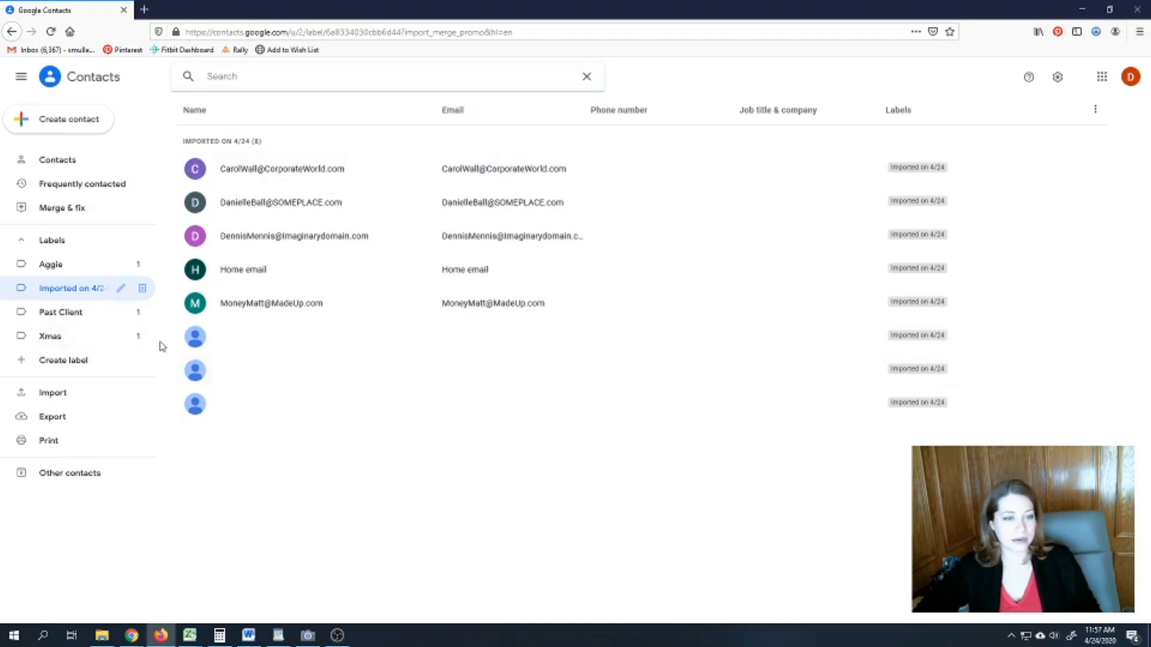
{"action": "left_click", "coordinate": [222, 312]}
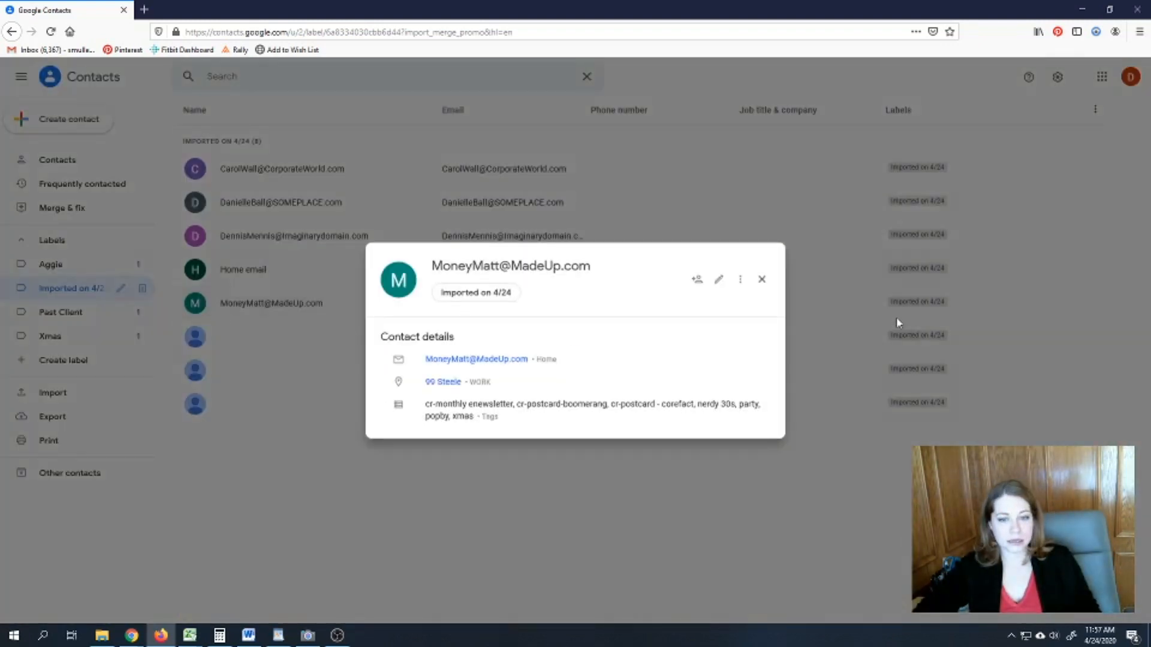
{"action": "left_click", "coordinate": [763, 280]}
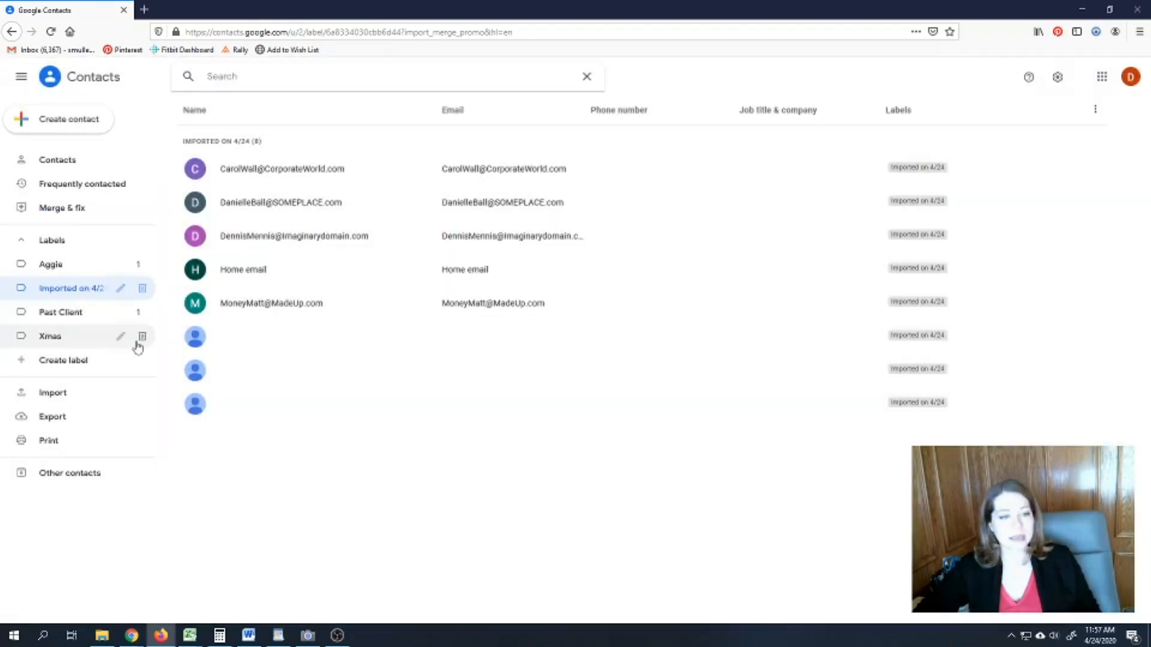
{"action": "left_click", "coordinate": [142, 337]}
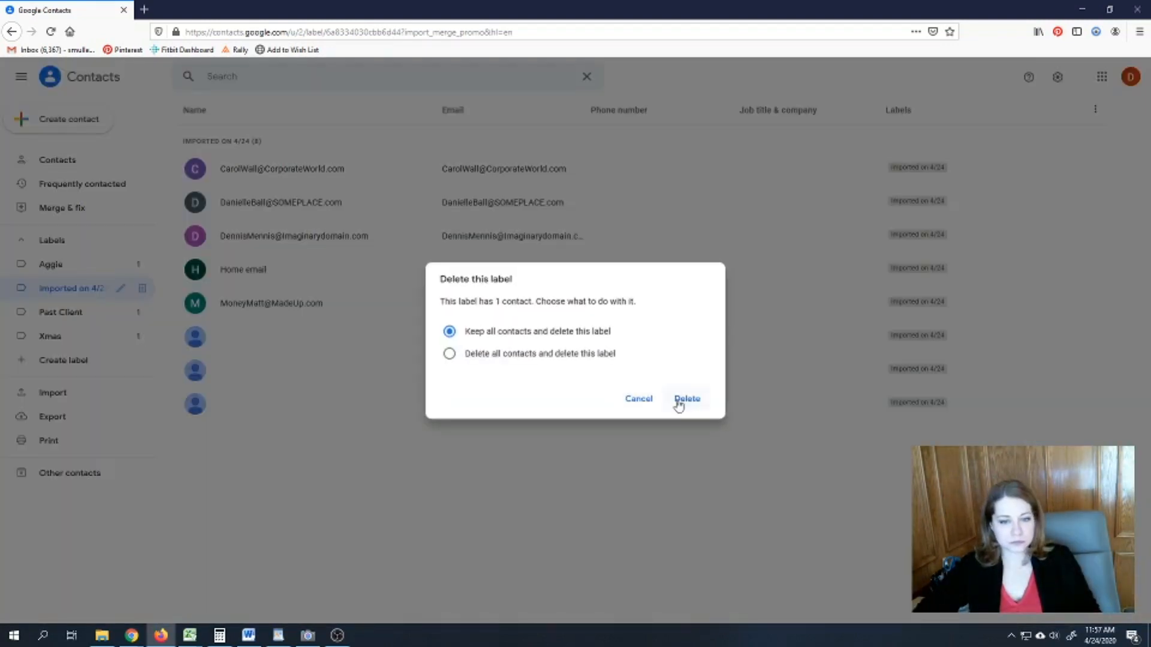
{"action": "left_click", "coordinate": [413, 305]}
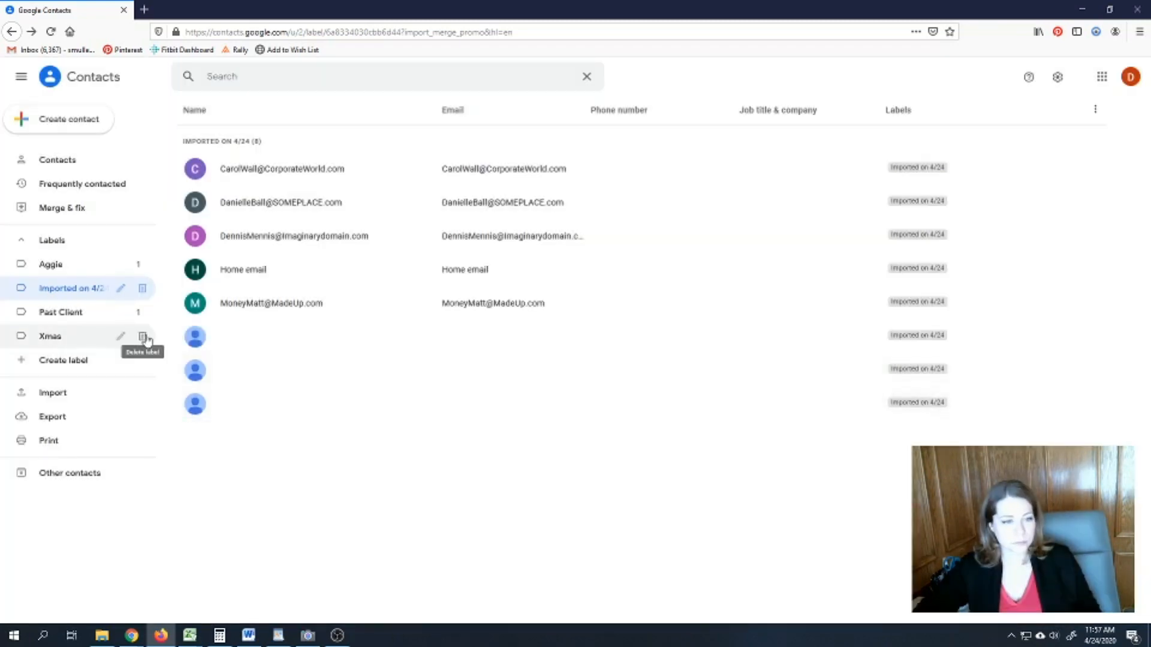
{"action": "left_click", "coordinate": [143, 336]}
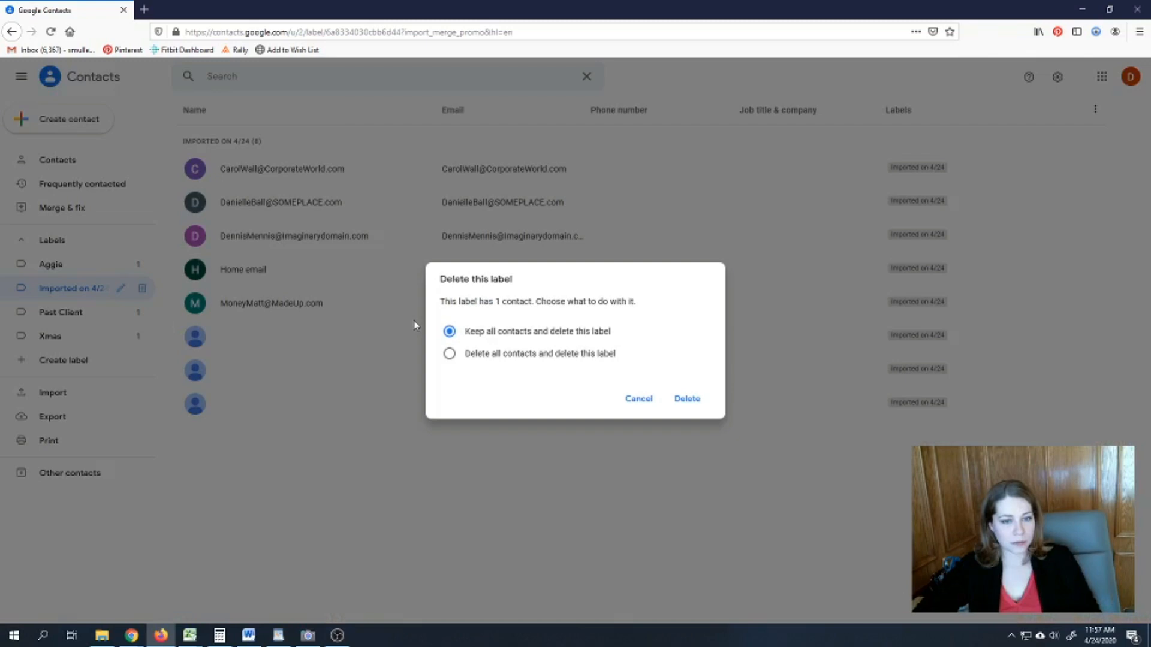
{"action": "left_click", "coordinate": [696, 400]}
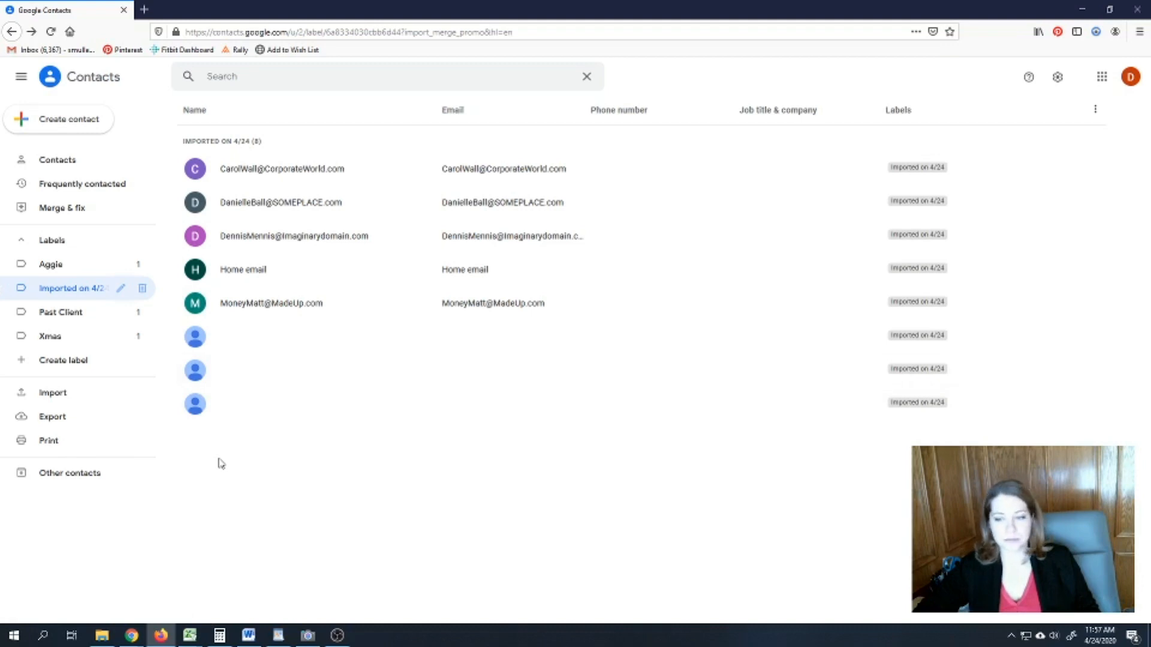
- Search Google Contacts for 'xmas', which shows only entries under Other contacts
{"action": "left_click", "coordinate": [261, 77]}
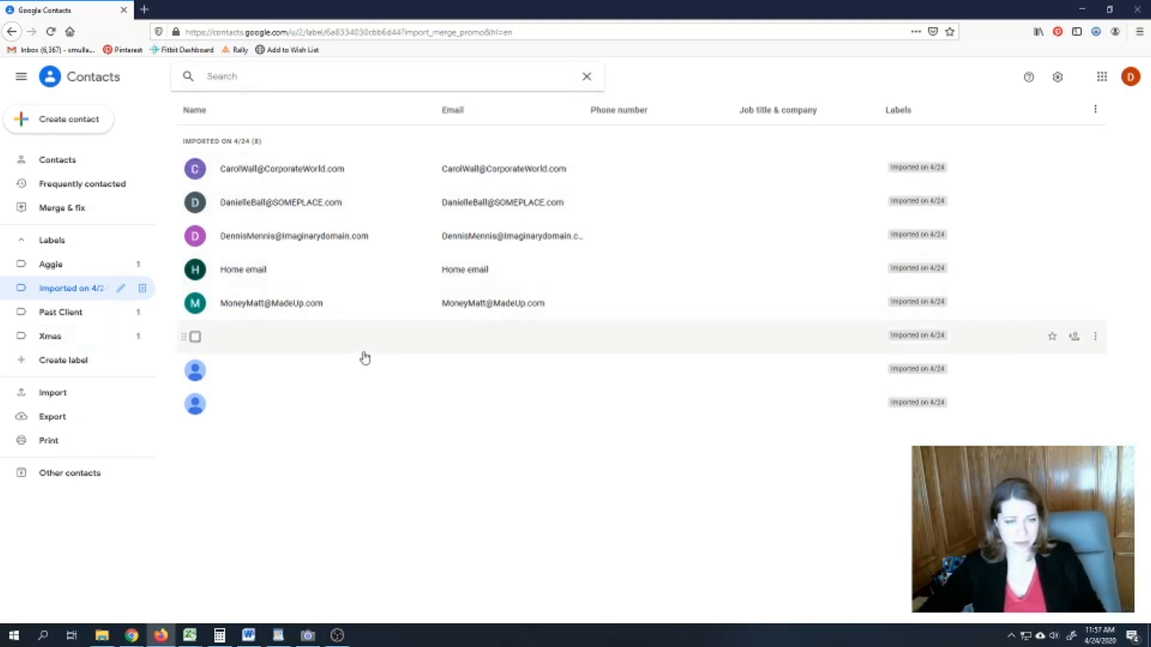
{"action": "type", "text": "xmas"}
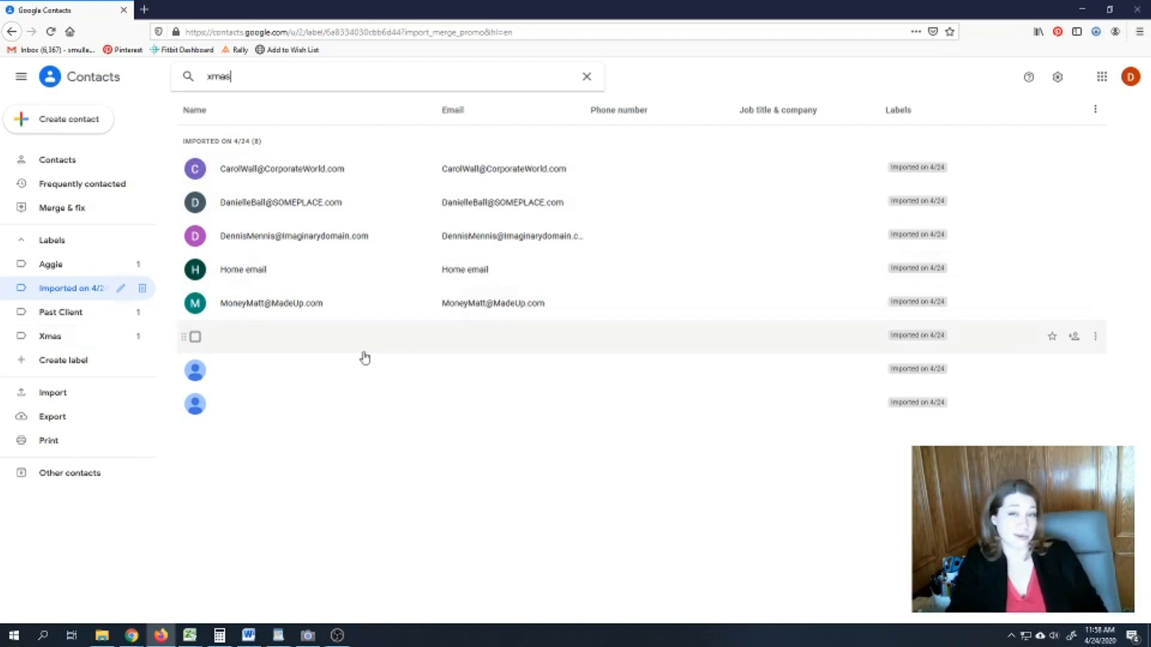
{"action": "key", "text": "Return"}
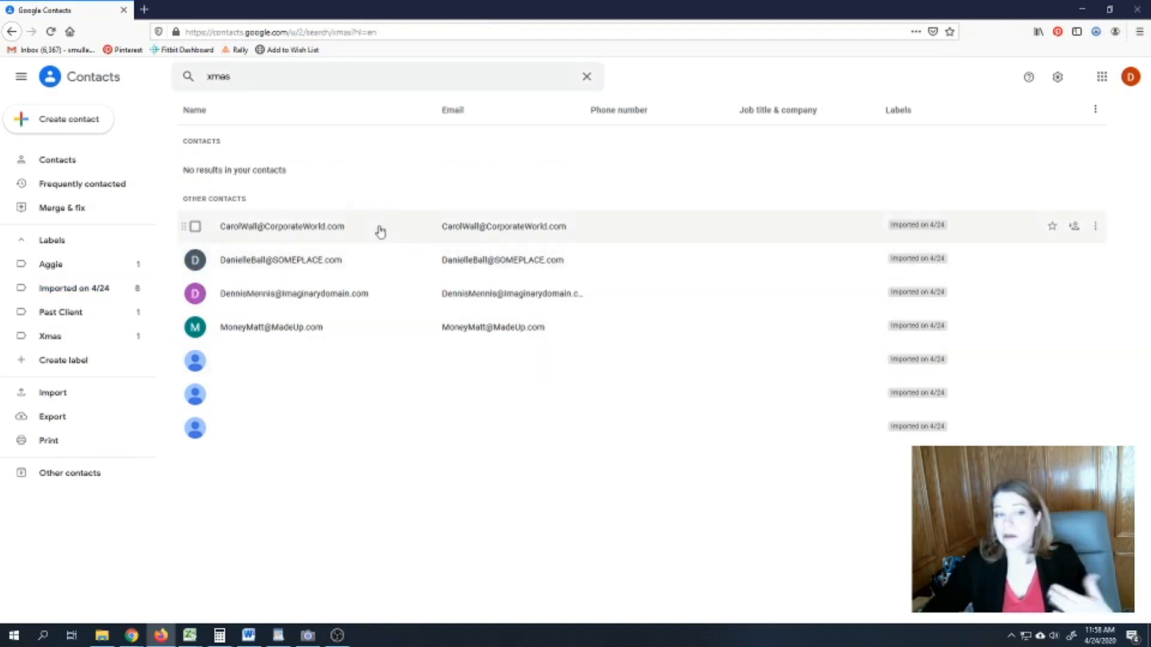
{"action": "left_click", "coordinate": [194, 227]}
{"action": "left_click", "coordinate": [195, 261]}
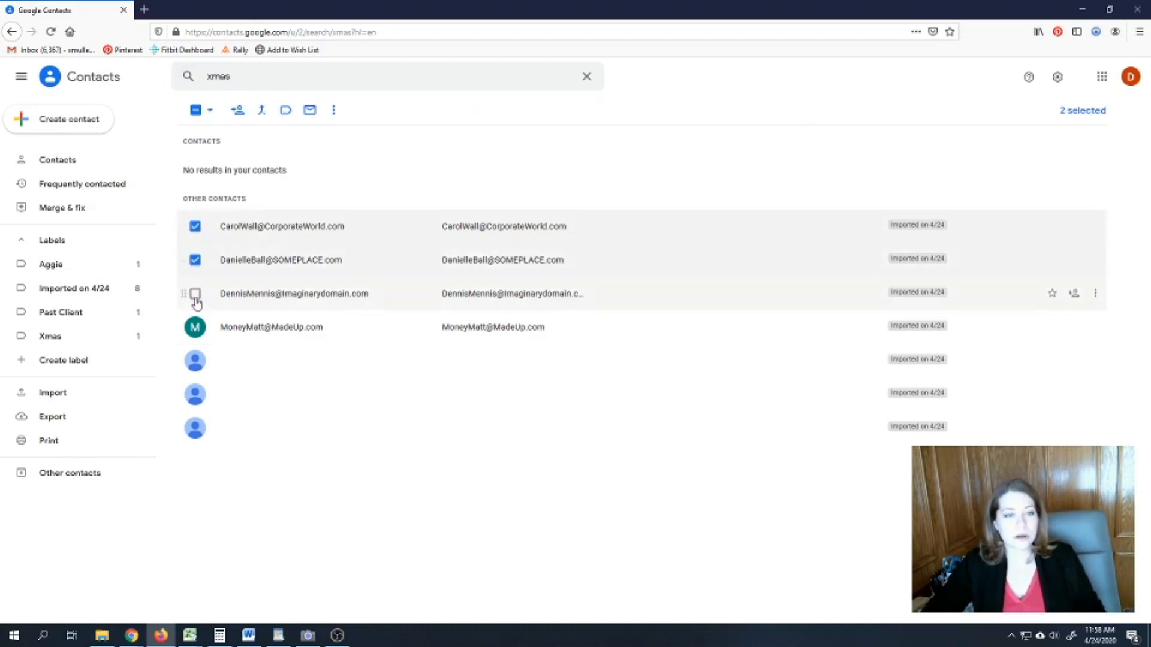
{"action": "left_click", "coordinate": [195, 293]}
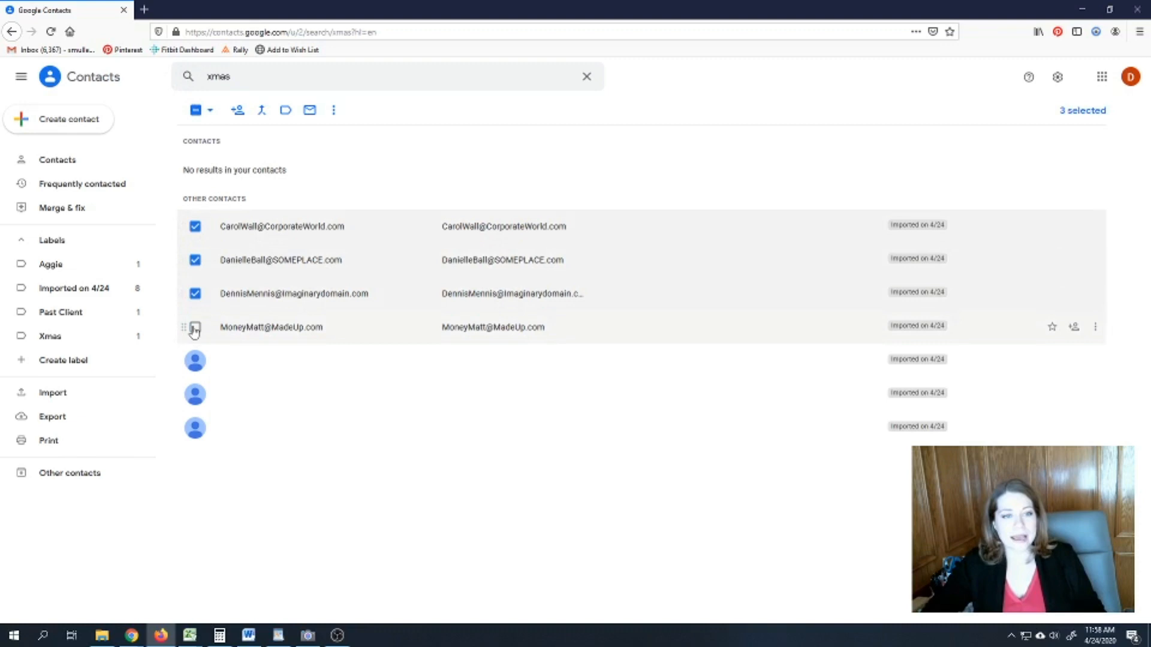
{"action": "left_click", "coordinate": [195, 327]}
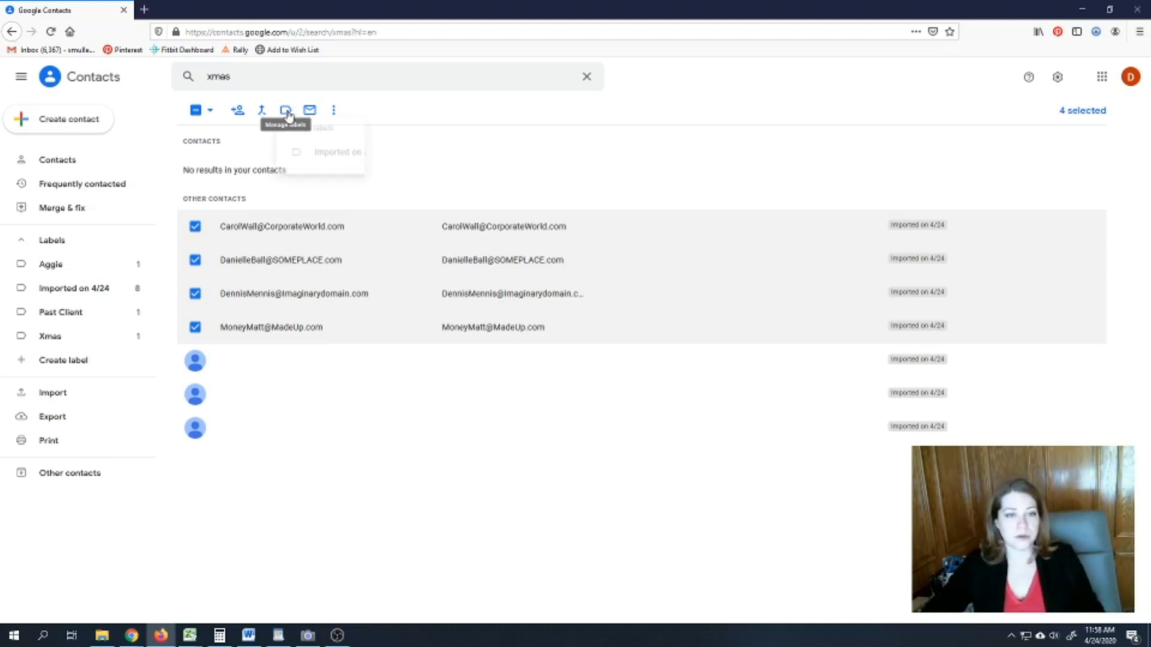
- Start creating a new label for them, cancel it, and return to the main Contacts list
{"action": "left_click", "coordinate": [287, 111]}
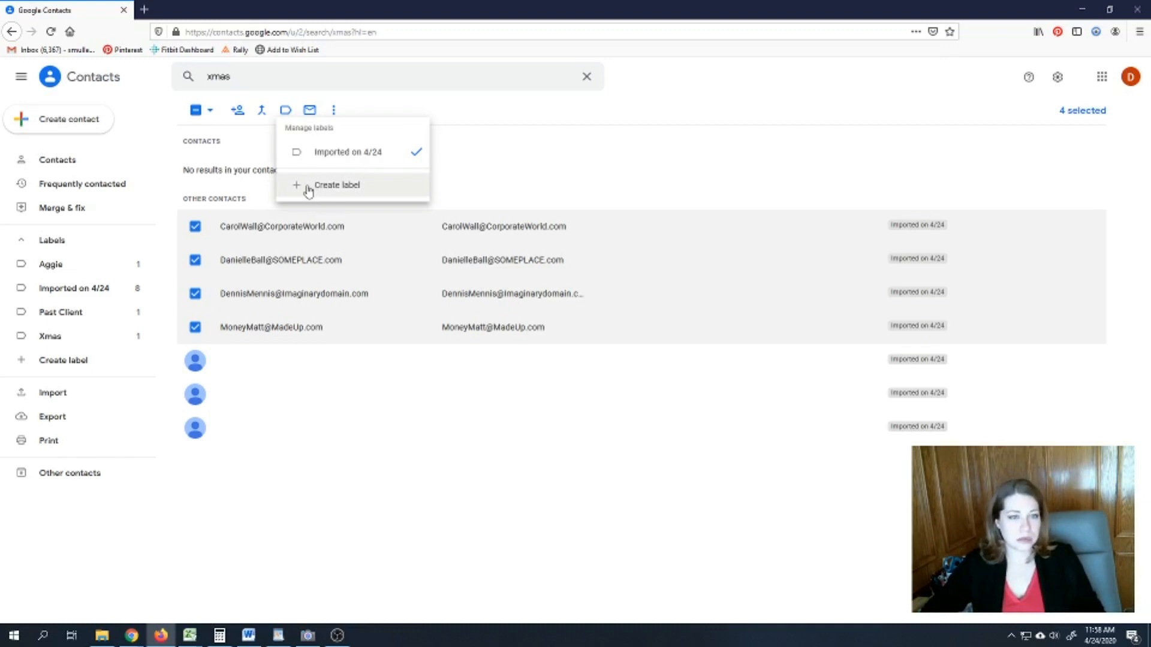
{"action": "left_click", "coordinate": [308, 185]}
{"action": "left_click", "coordinate": [604, 379]}
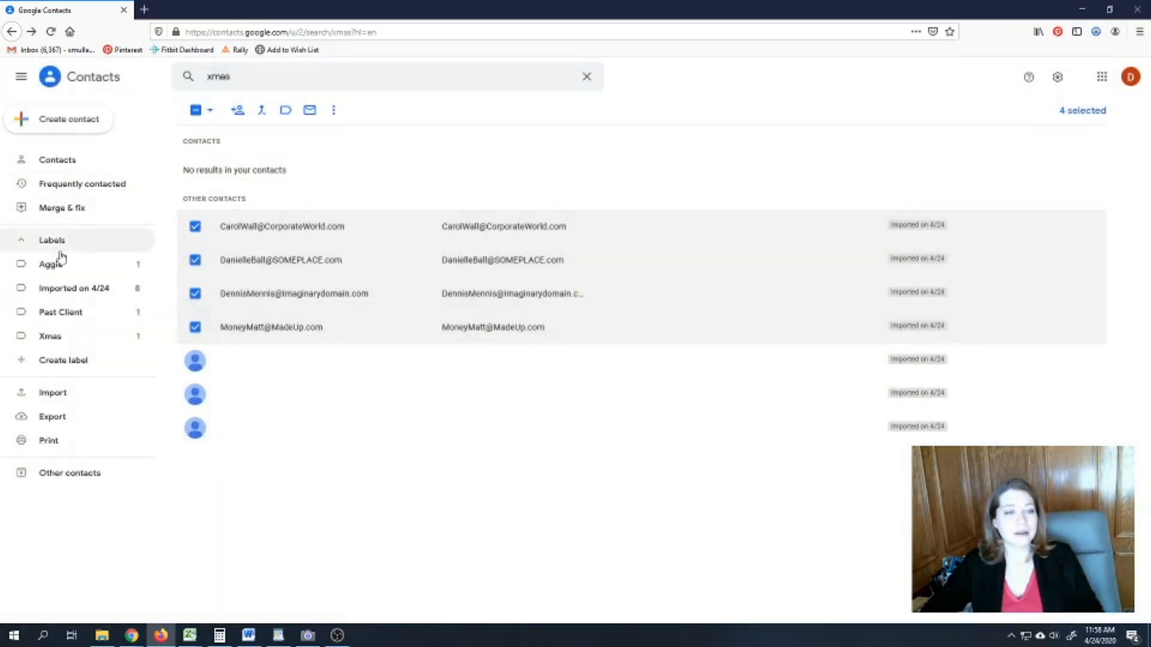
{"action": "left_click", "coordinate": [41, 164]}
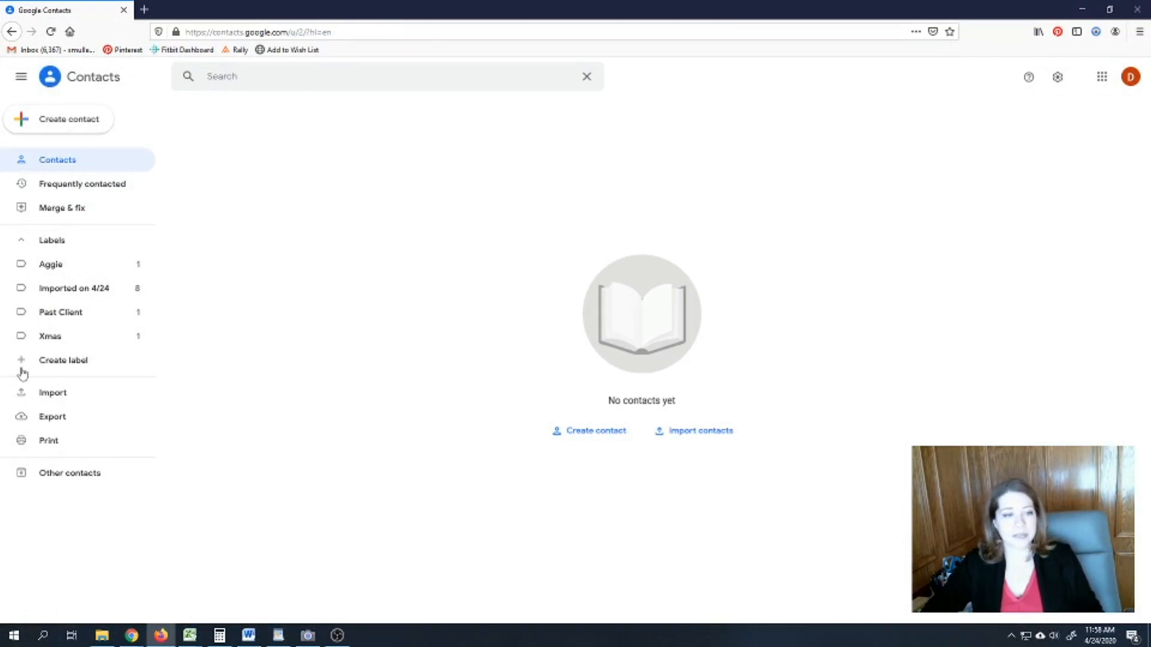
- In Imported on 4/24, select the first five imported contacts, including Home email
{"action": "left_click", "coordinate": [43, 293]}
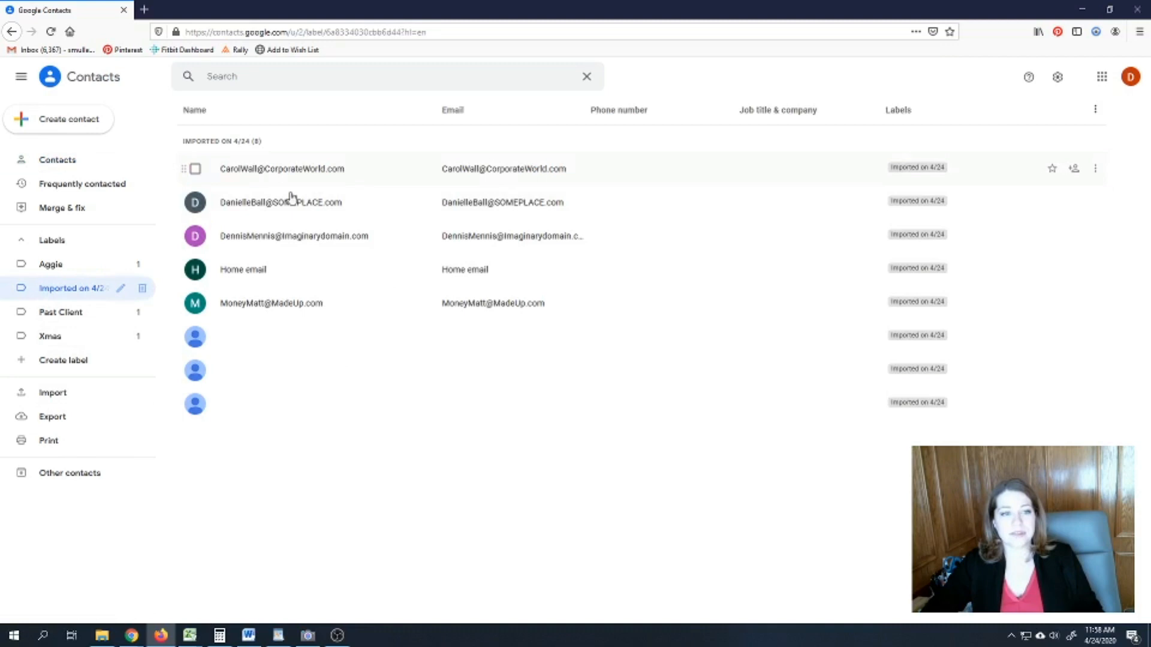
{"action": "left_click", "coordinate": [195, 169]}
{"action": "left_click", "coordinate": [196, 203]}
{"action": "left_click", "coordinate": [196, 236]}
{"action": "left_click", "coordinate": [195, 270]}
{"action": "left_click", "coordinate": [196, 303]}
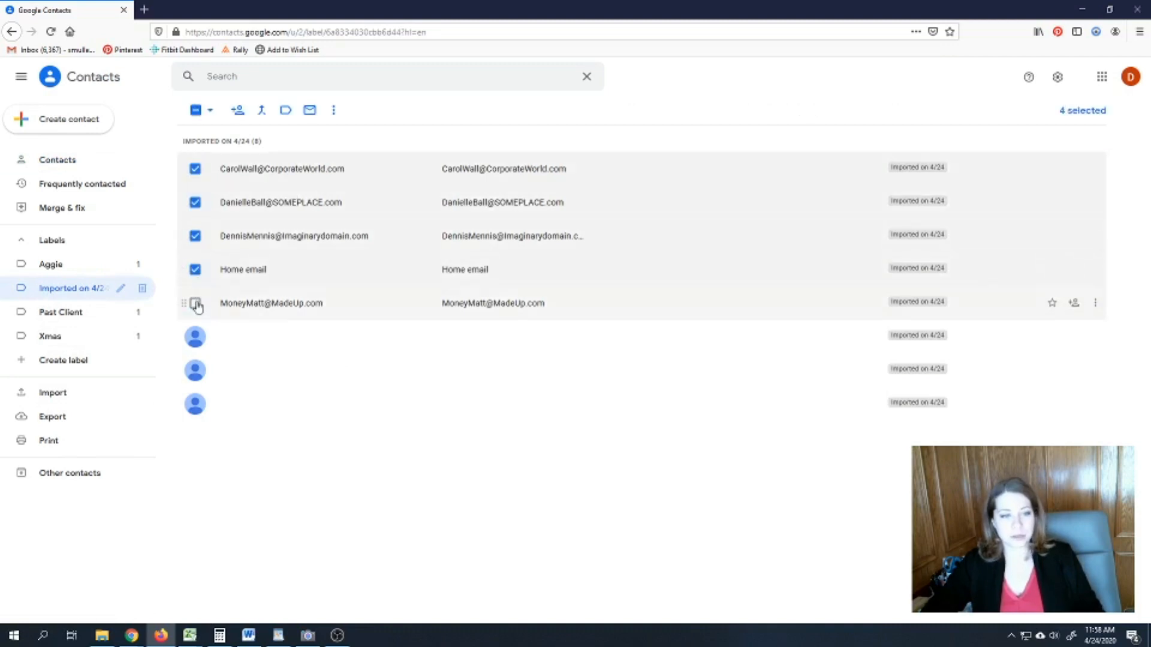
- Select all eight imported contacts, deselect the three blank ones, and add the five to Contacts
{"action": "left_click", "coordinate": [210, 111]}
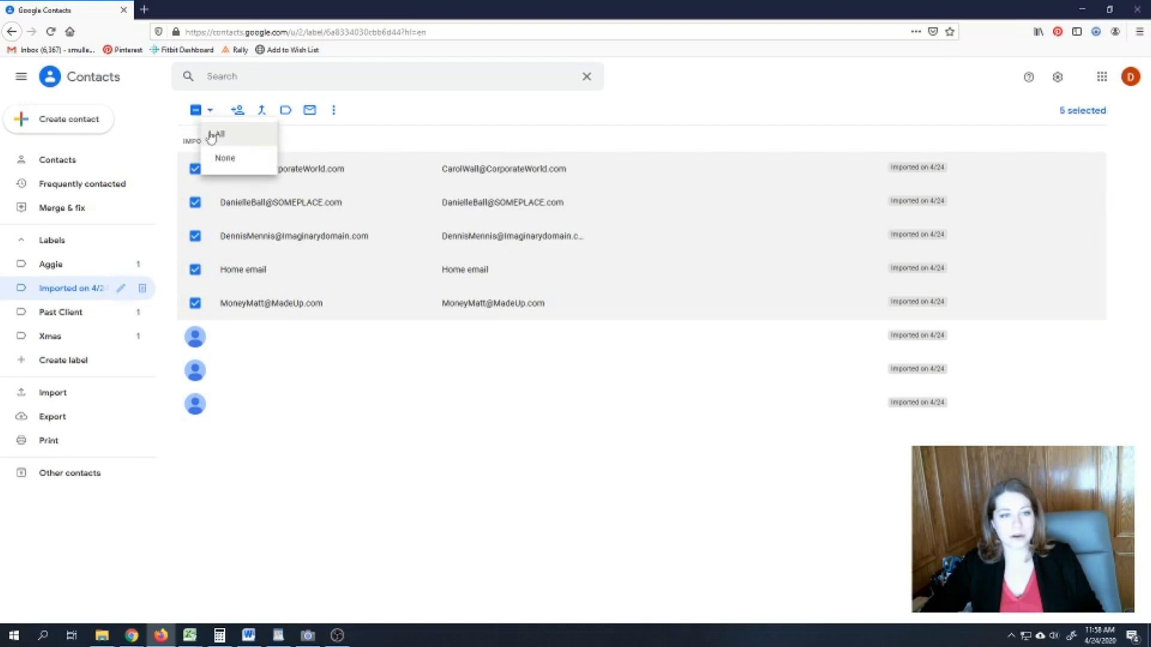
{"action": "left_click", "coordinate": [221, 132]}
{"action": "left_click", "coordinate": [195, 337]}
{"action": "left_click", "coordinate": [195, 370]}
{"action": "left_click", "coordinate": [195, 404]}
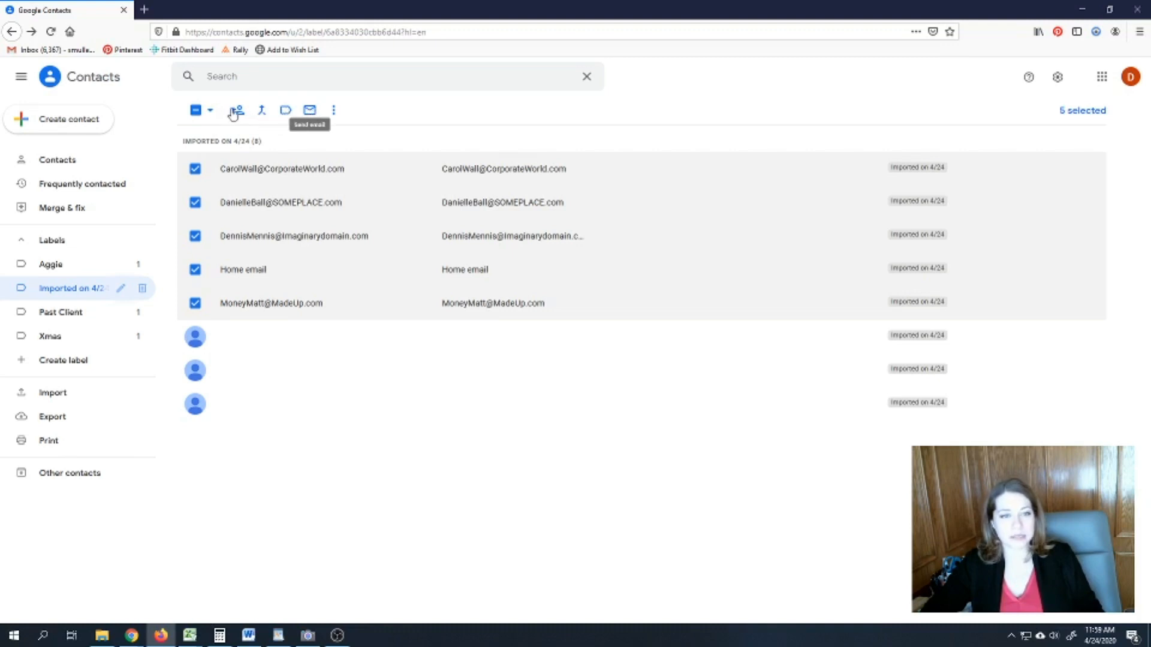
{"action": "left_click", "coordinate": [238, 110]}
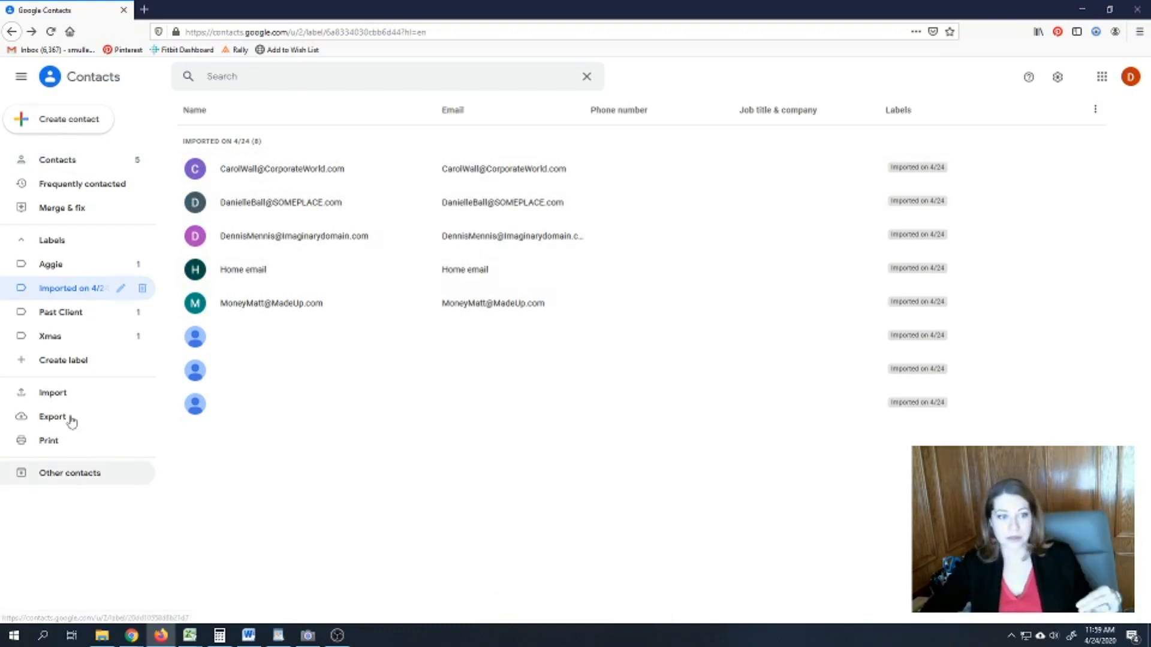
- Go from Other contacts back to the main Contacts list and search for 'xmas'
{"action": "left_click", "coordinate": [64, 473]}
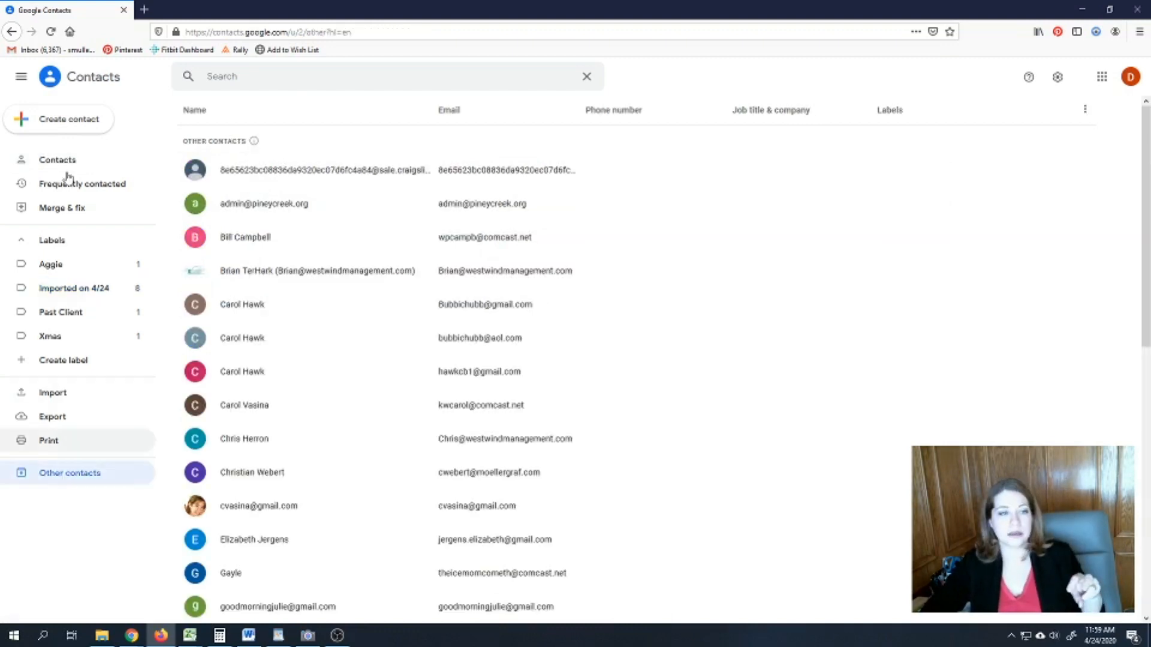
{"action": "left_click", "coordinate": [65, 162]}
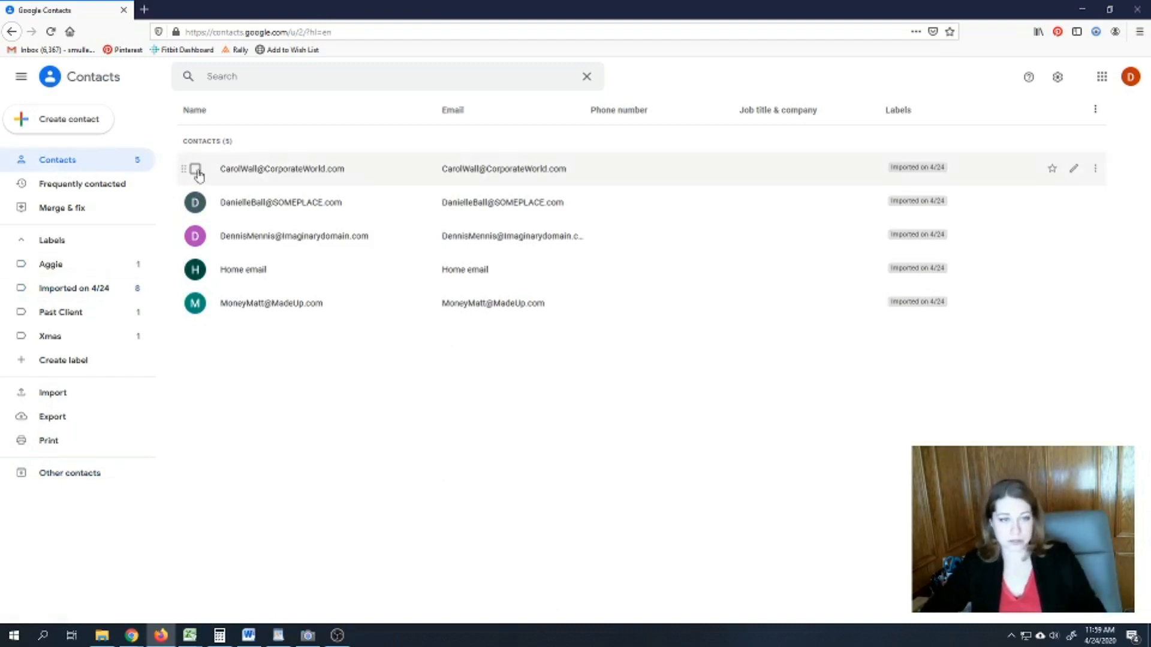
{"action": "left_click", "coordinate": [248, 78]}
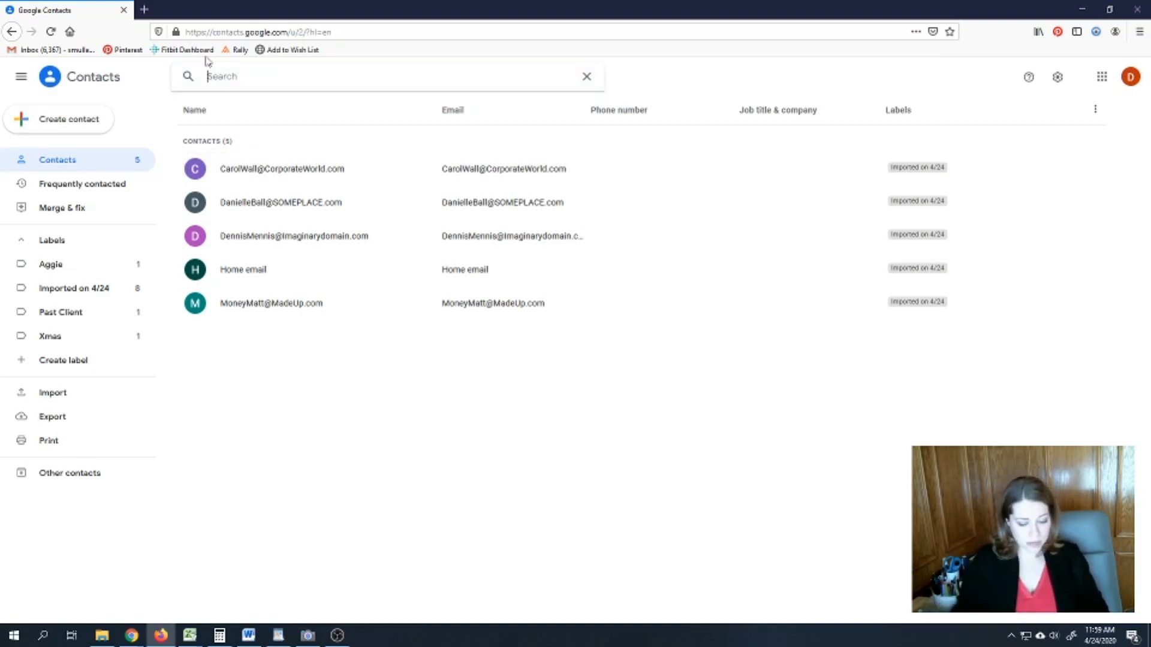
{"action": "type", "text": "xmas"}
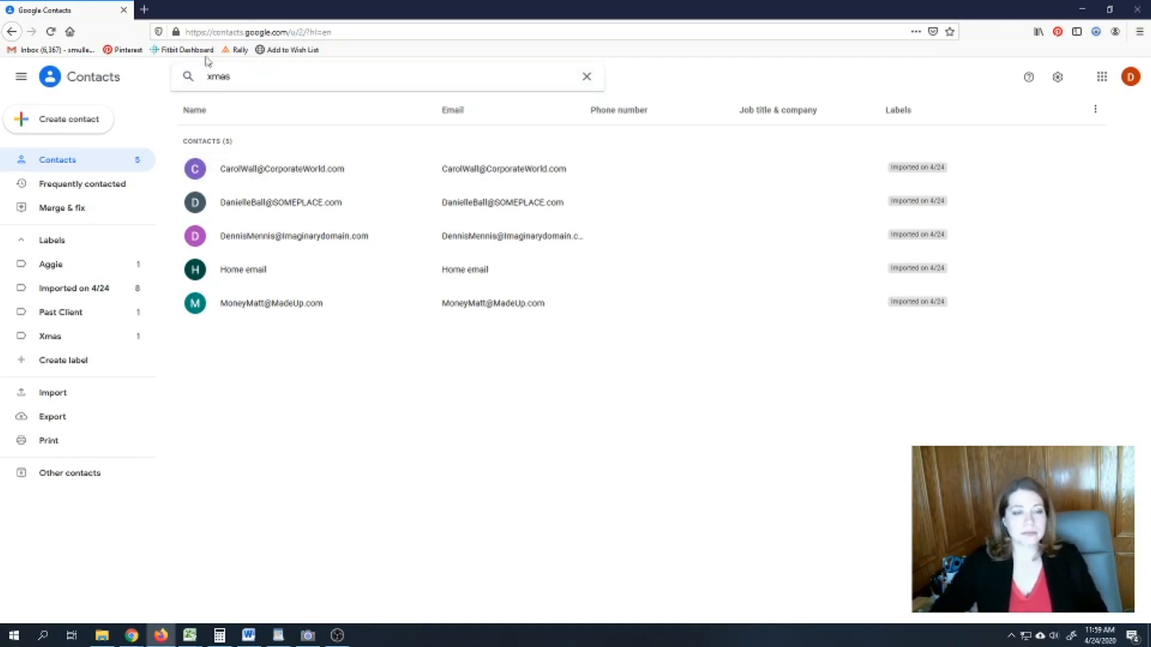
{"action": "key", "text": "Return"}
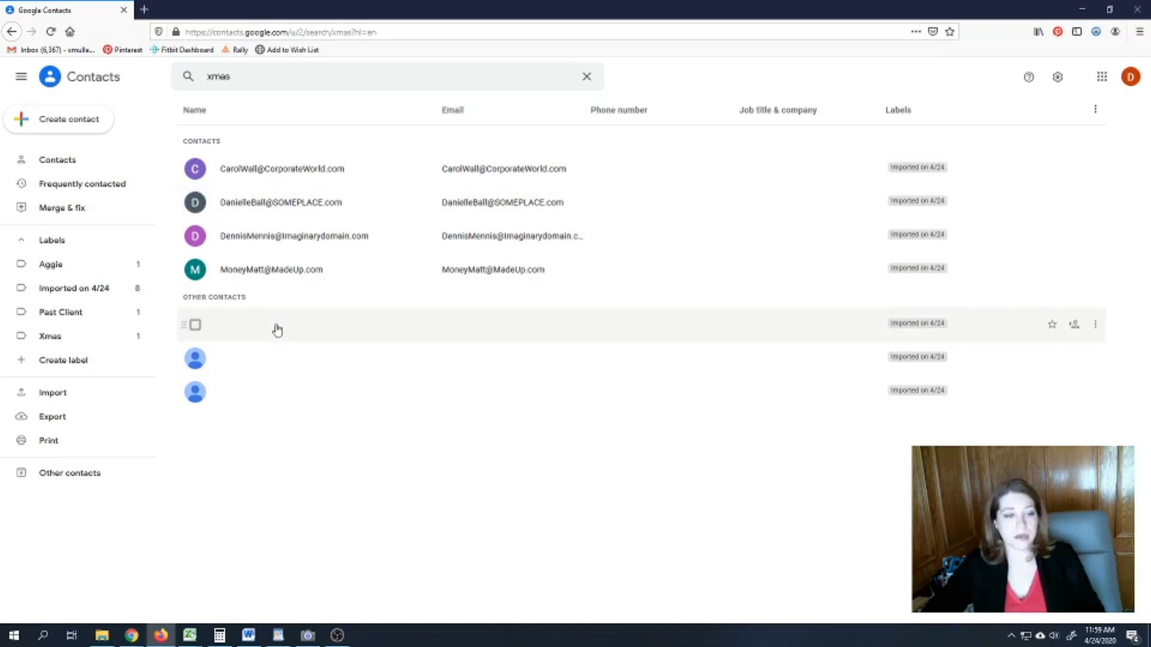
- Select the four found contacts and create a new label named 'Xmas'
{"action": "left_click", "coordinate": [195, 170]}
{"action": "left_click", "coordinate": [196, 203]}
{"action": "left_click", "coordinate": [195, 237]}
{"action": "left_click", "coordinate": [196, 270]}
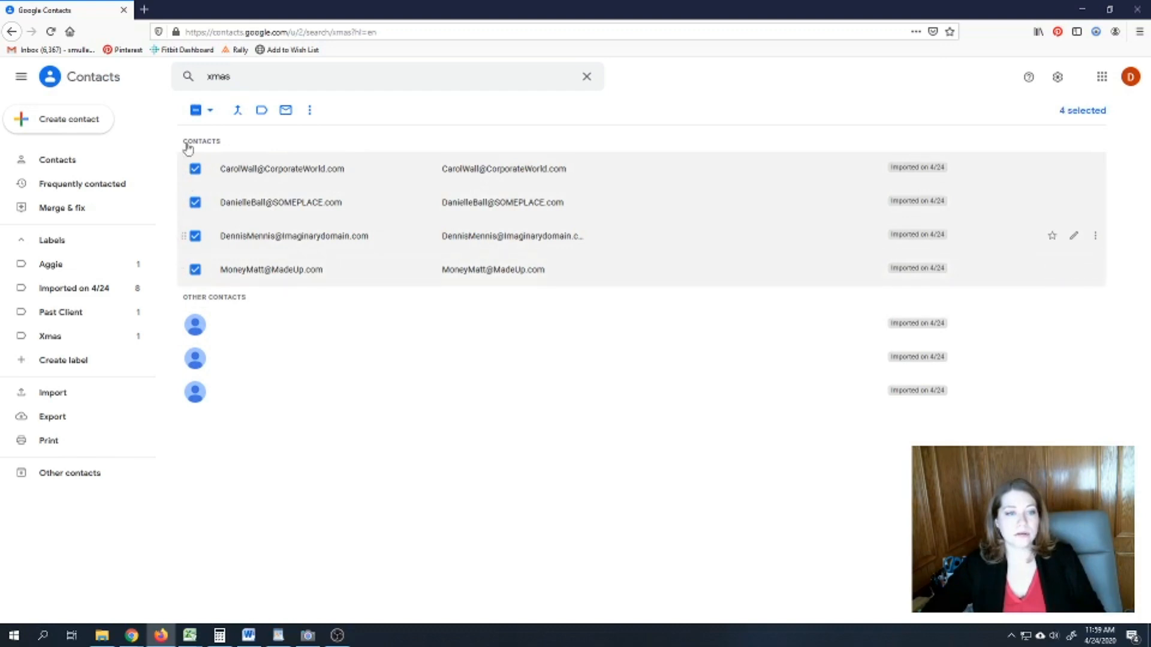
{"action": "left_click", "coordinate": [262, 111]}
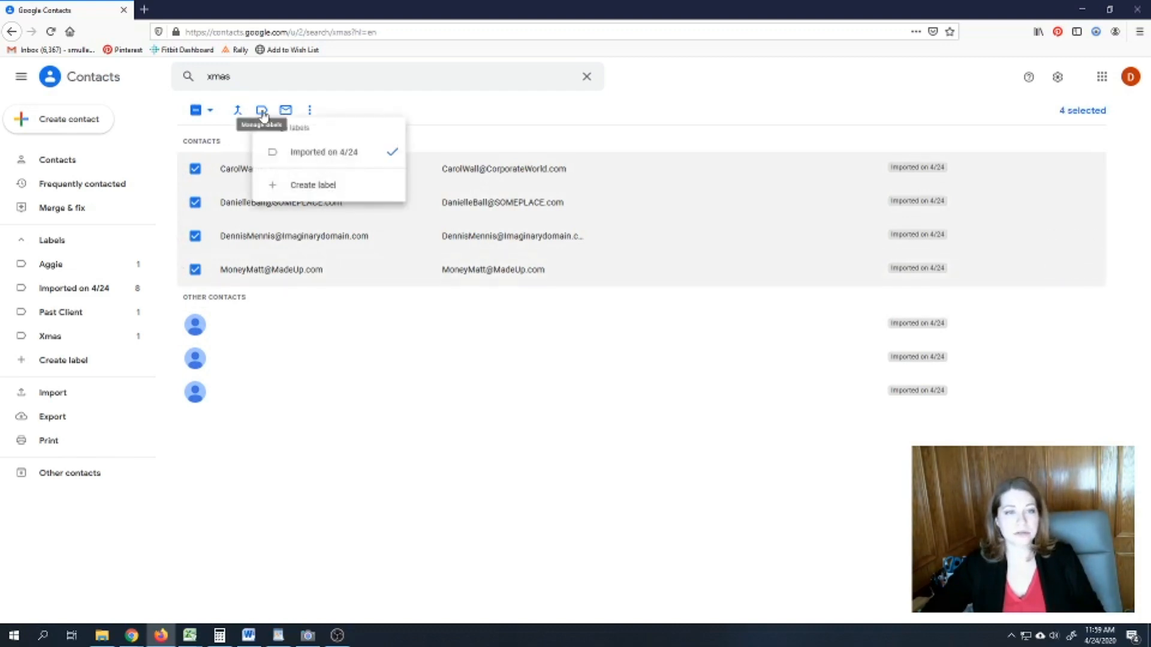
{"action": "left_click", "coordinate": [296, 186]}
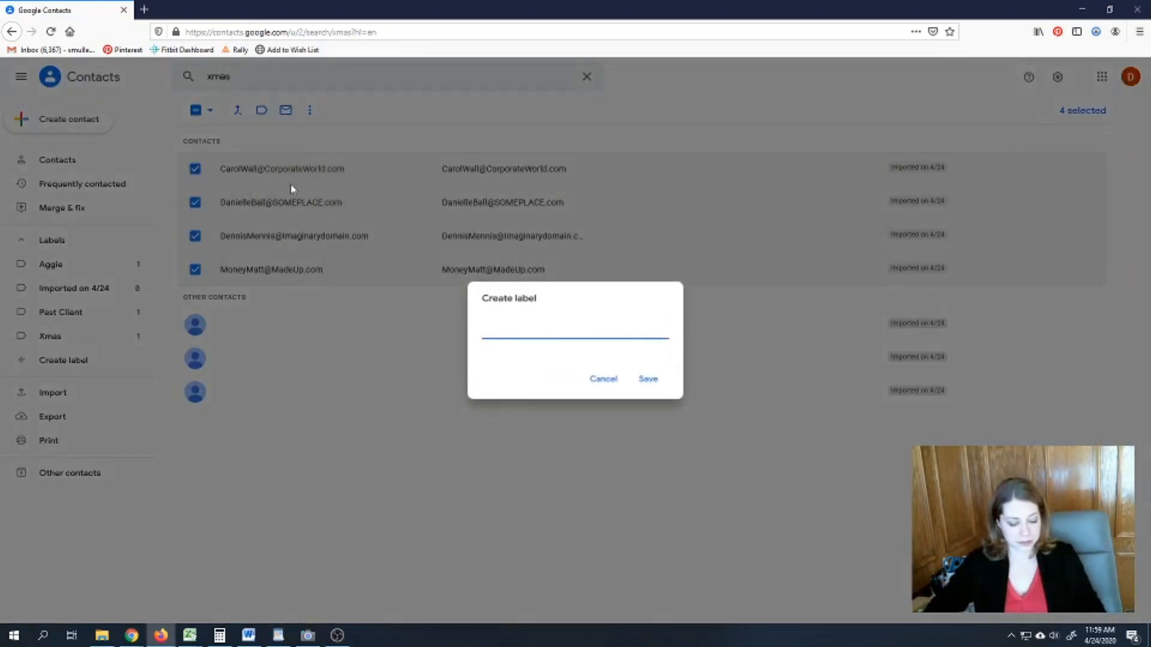
{"action": "type", "text": "Xmas"}
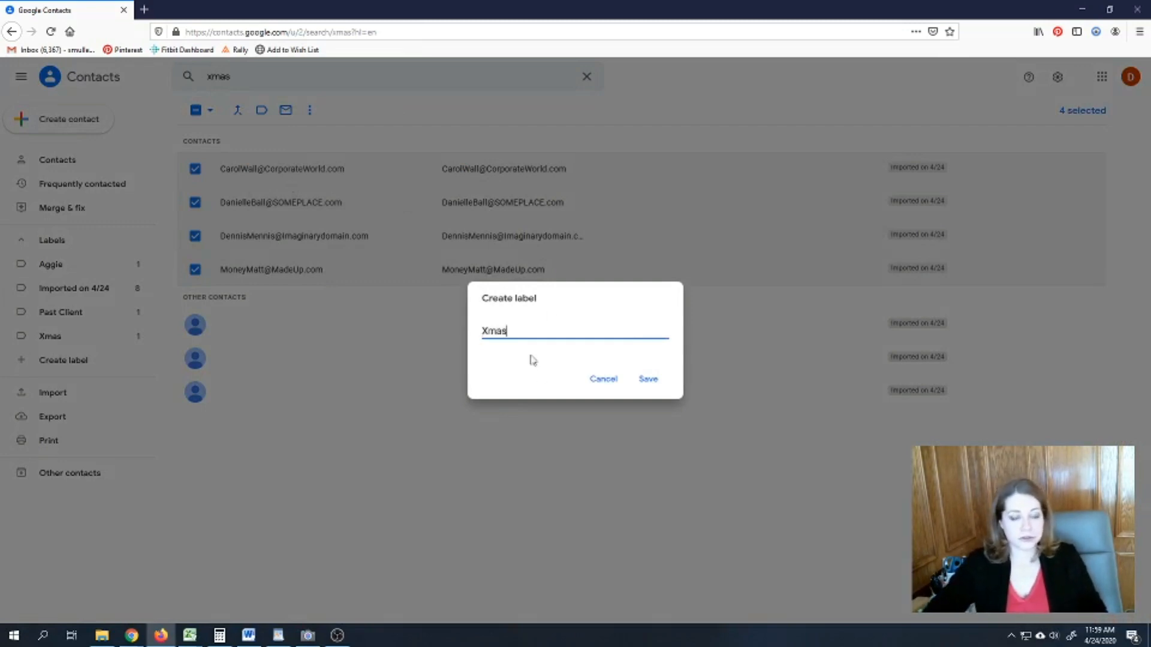
{"action": "left_click", "coordinate": [647, 380]}
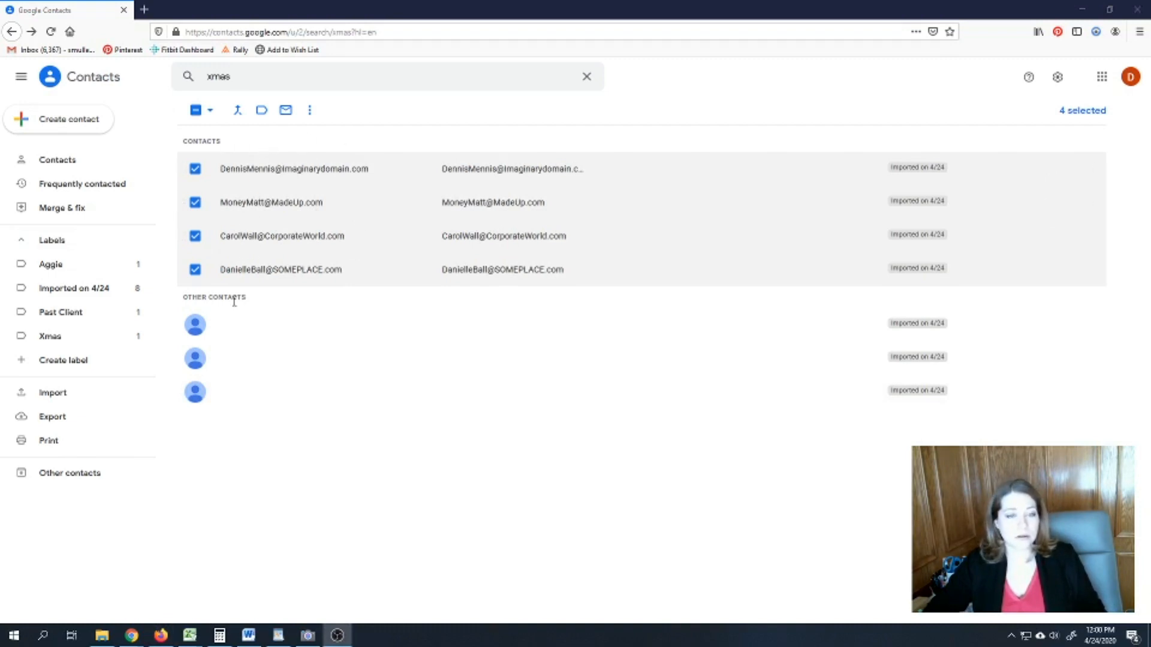
- Apply the Xmas label to the four selected contacts and return to the full Contacts list
{"action": "left_click", "coordinate": [261, 114]}
{"action": "left_click", "coordinate": [261, 114]}
{"action": "left_click", "coordinate": [308, 228]}
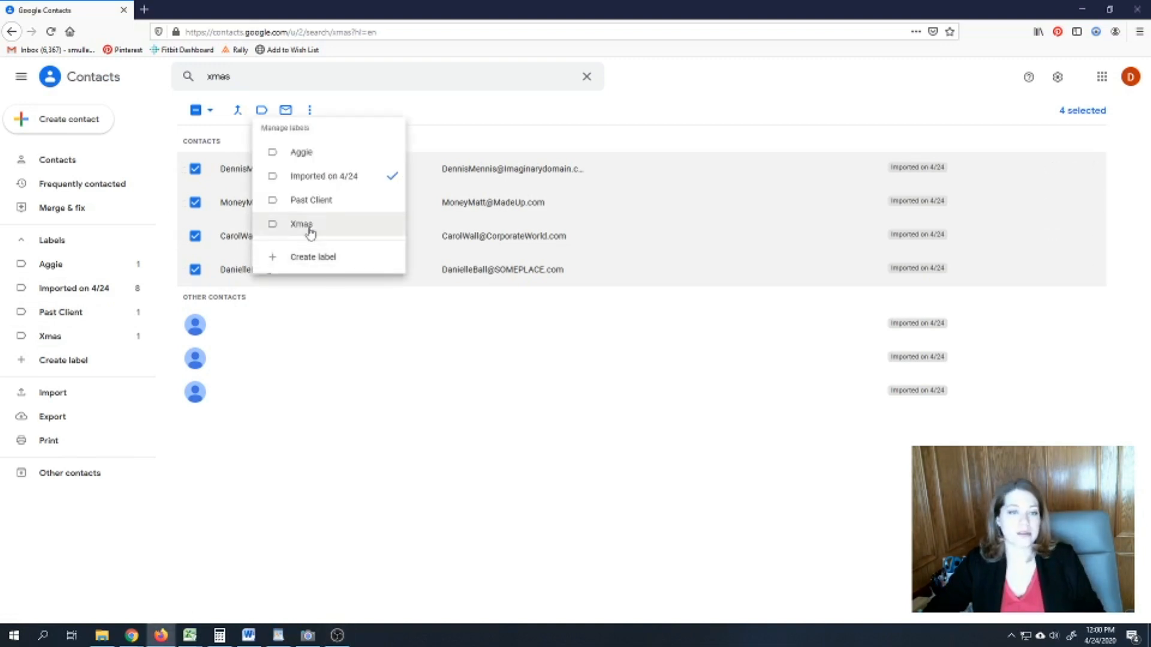
{"action": "left_click", "coordinate": [310, 257]}
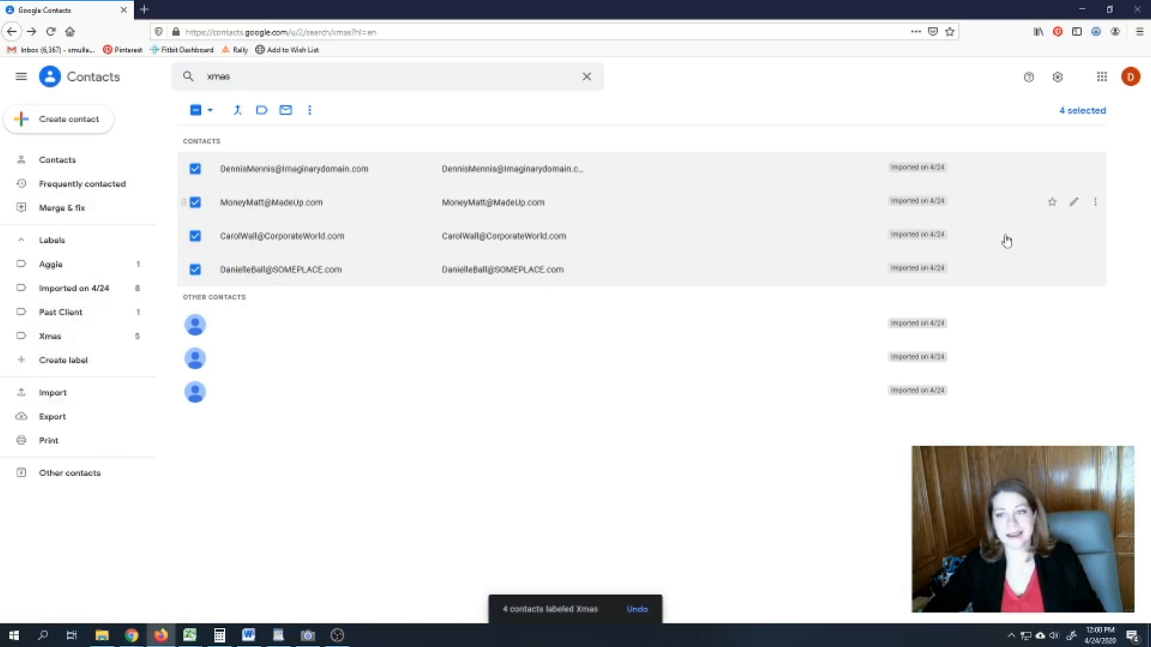
{"action": "left_click", "coordinate": [44, 165]}
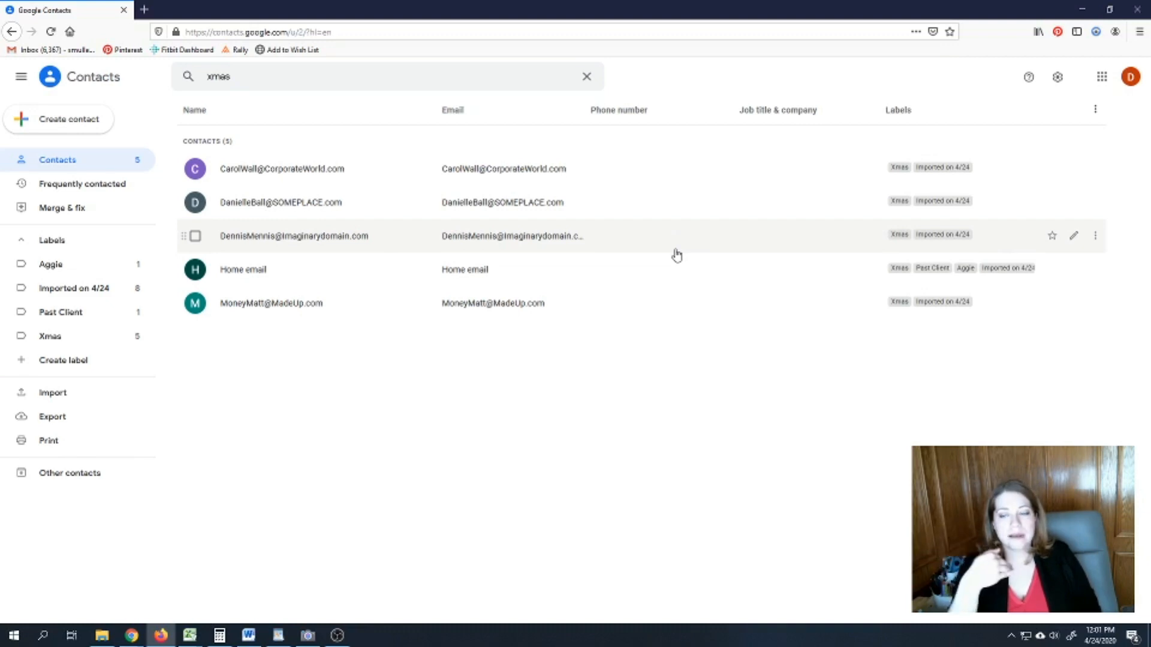
- Delete the selected Home email contact through More actions and confirm the deletion
{"action": "left_click", "coordinate": [196, 275]}
{"action": "left_click", "coordinate": [245, 282]}
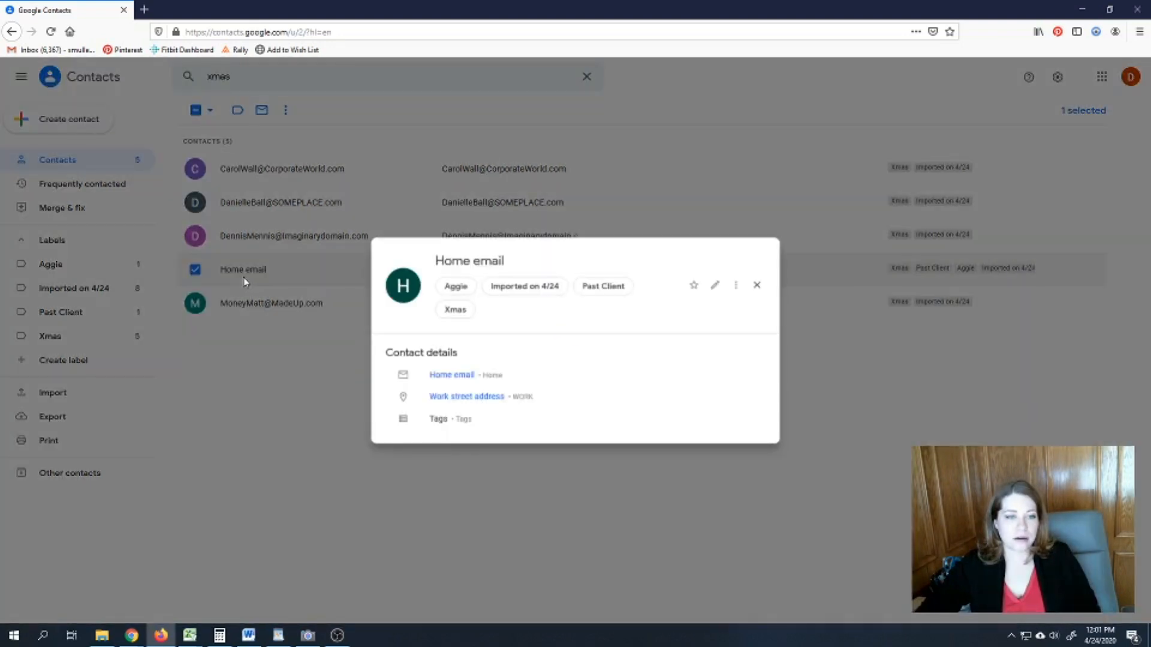
{"action": "left_click", "coordinate": [245, 282]}
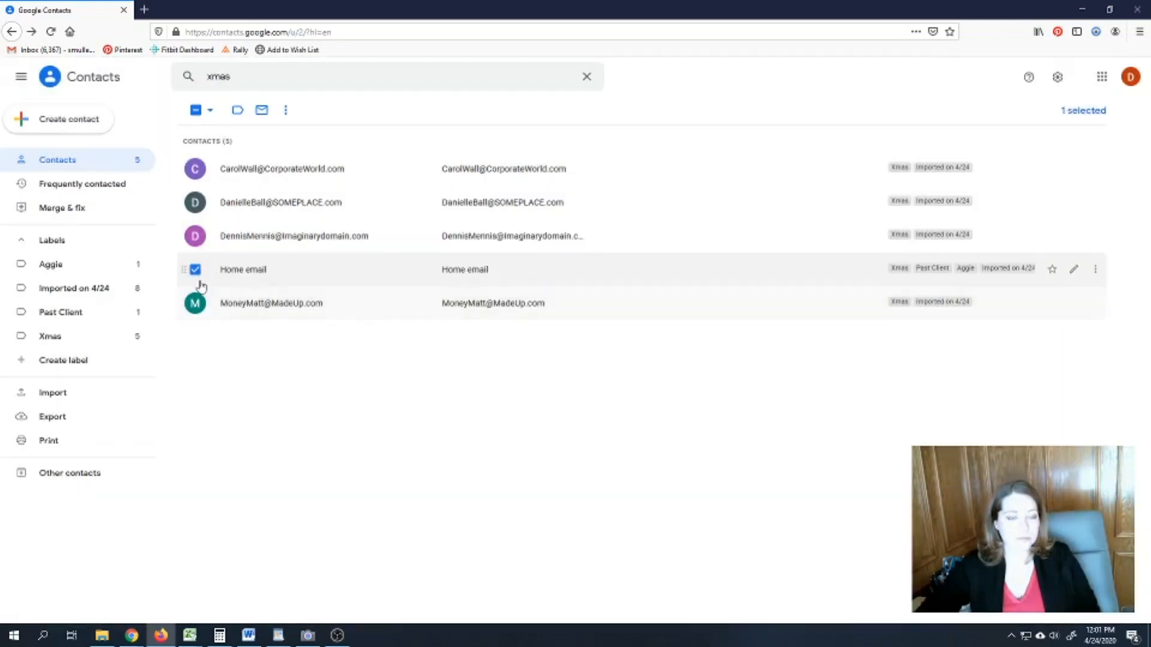
{"action": "left_click", "coordinate": [285, 111]}
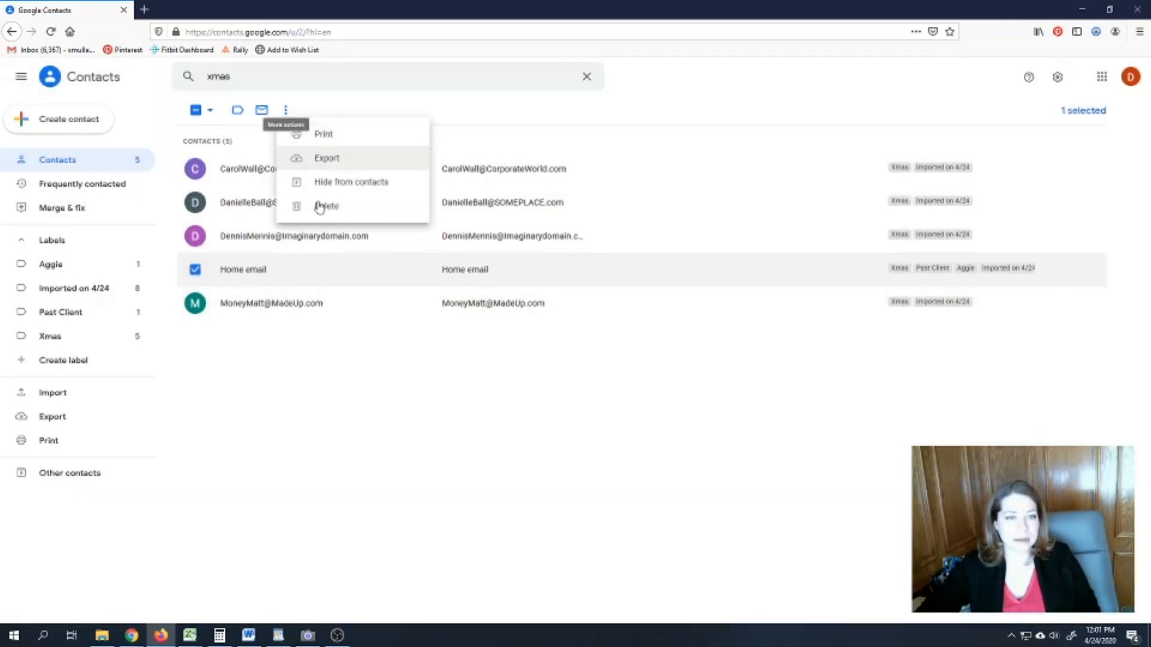
{"action": "left_click", "coordinate": [315, 207]}
{"action": "left_click", "coordinate": [655, 362]}
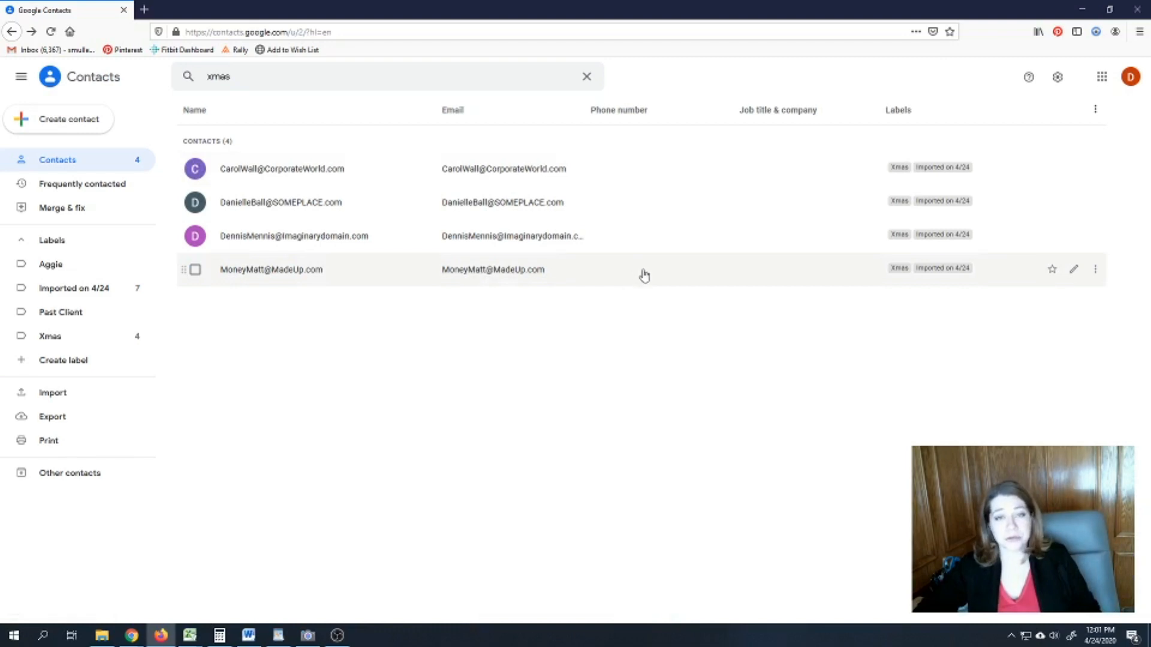
{"action": "left_click", "coordinate": [644, 275]}
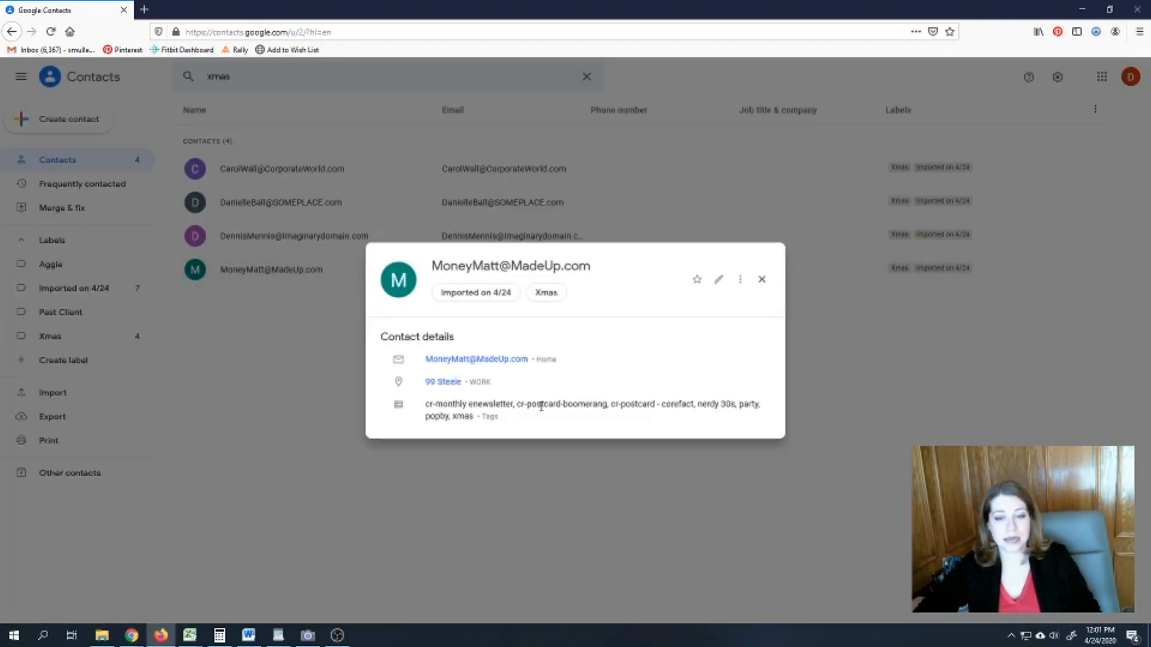
{"action": "left_click_drag", "start_coordinate": [609, 405], "coordinate": [572, 403]}
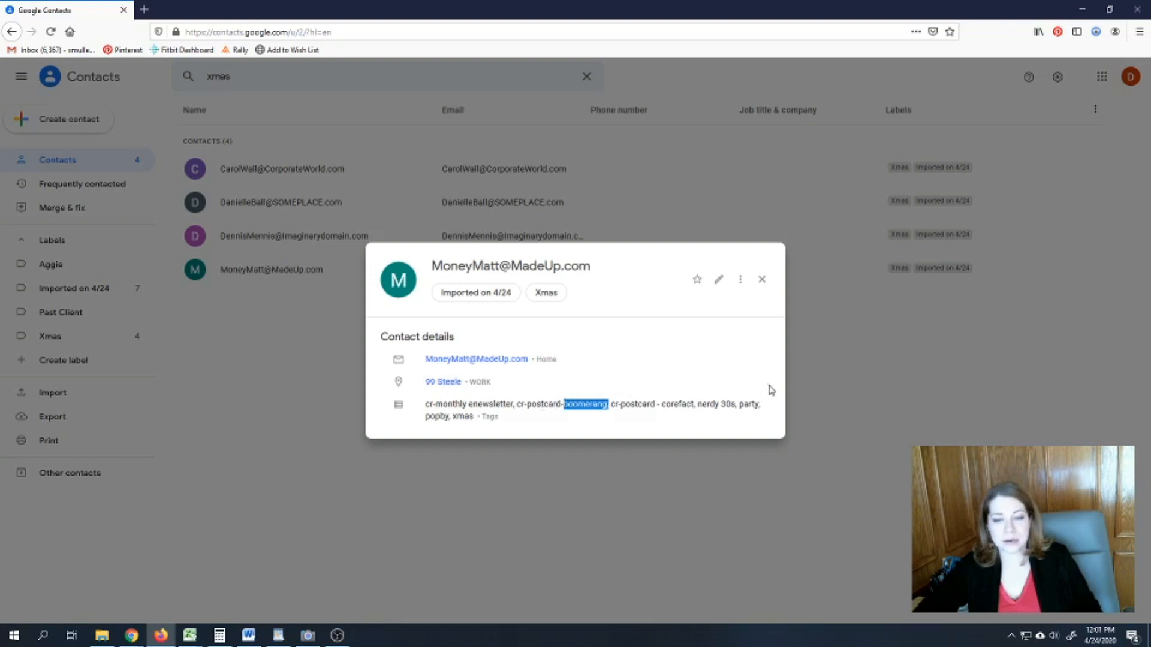
{"action": "left_click", "coordinate": [760, 281]}
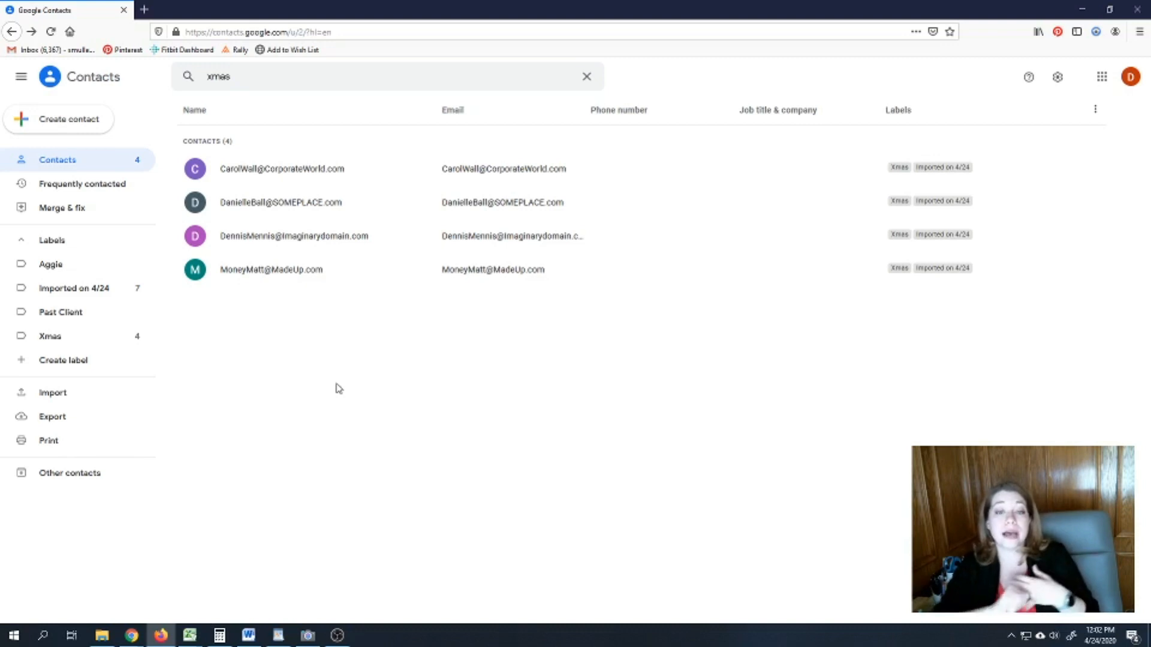
{"action": "left_click", "coordinate": [312, 204]}
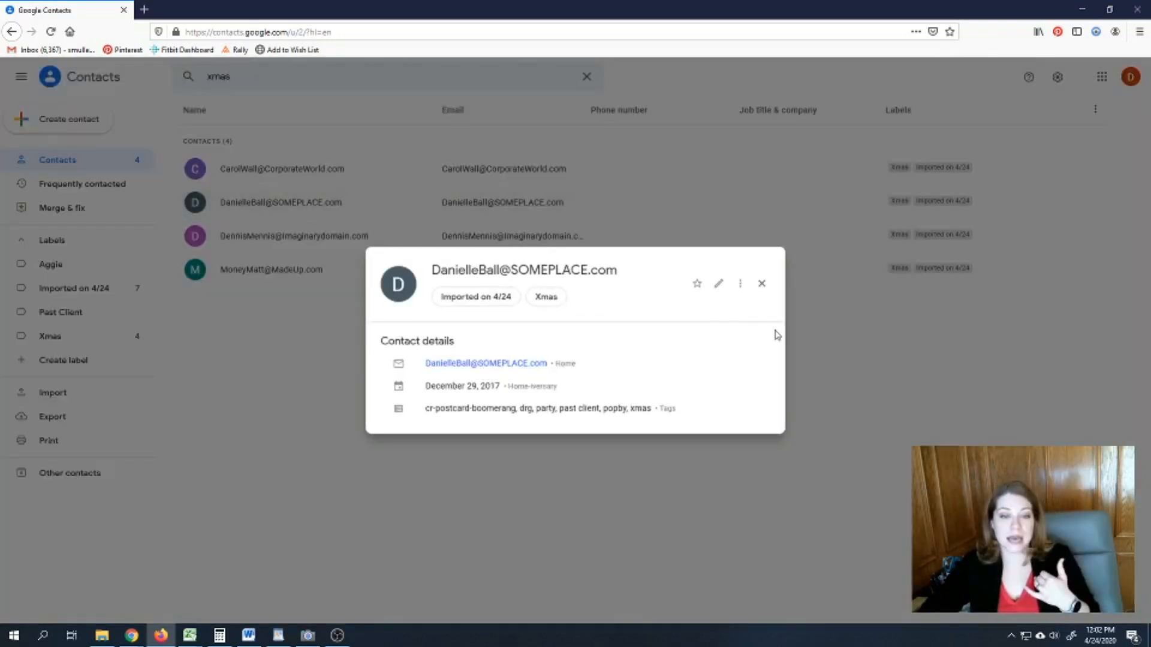
{"action": "left_click", "coordinate": [762, 283]}
{"action": "left_click", "coordinate": [237, 237]}
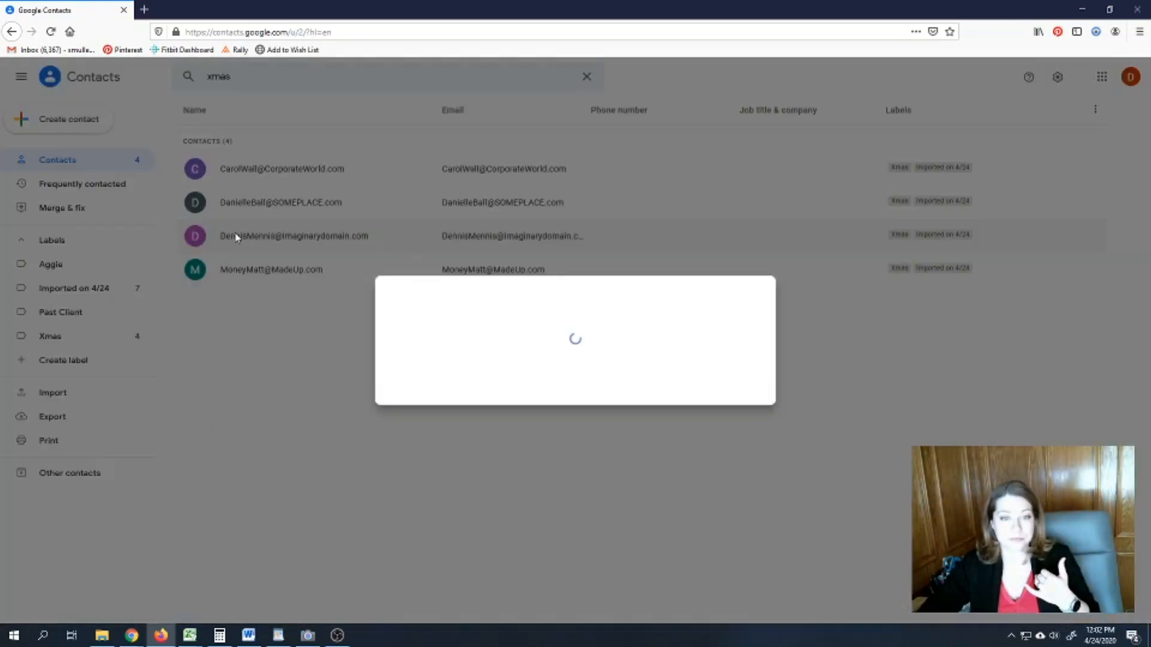
{"action": "left_click", "coordinate": [762, 294]}
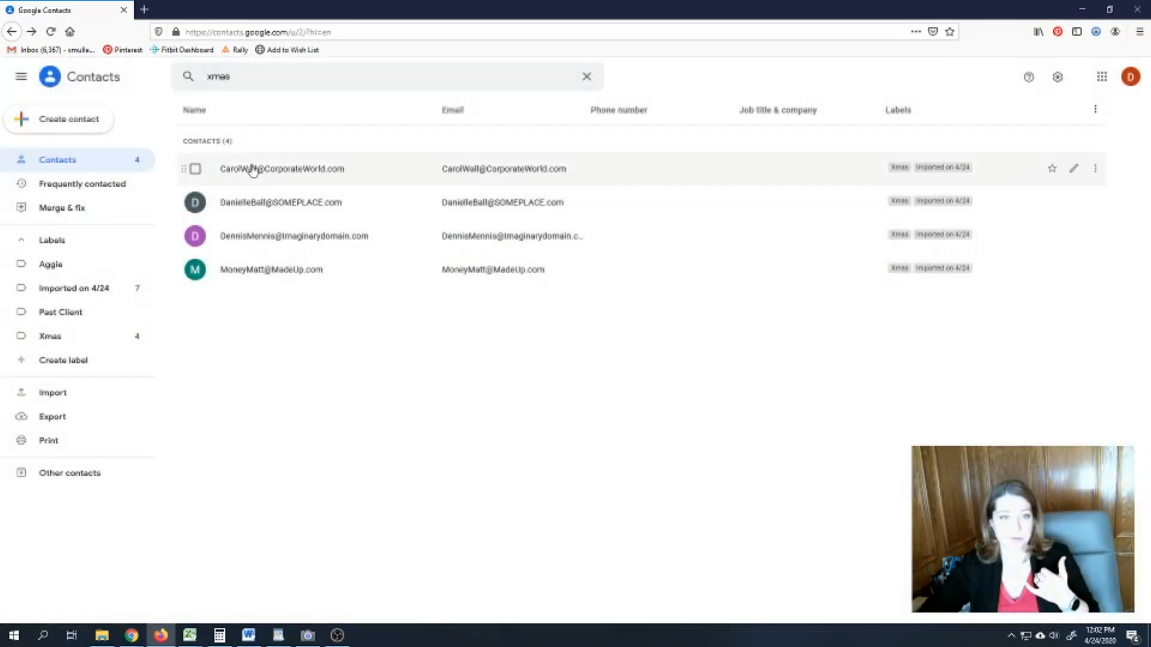
{"action": "left_click", "coordinate": [252, 171]}
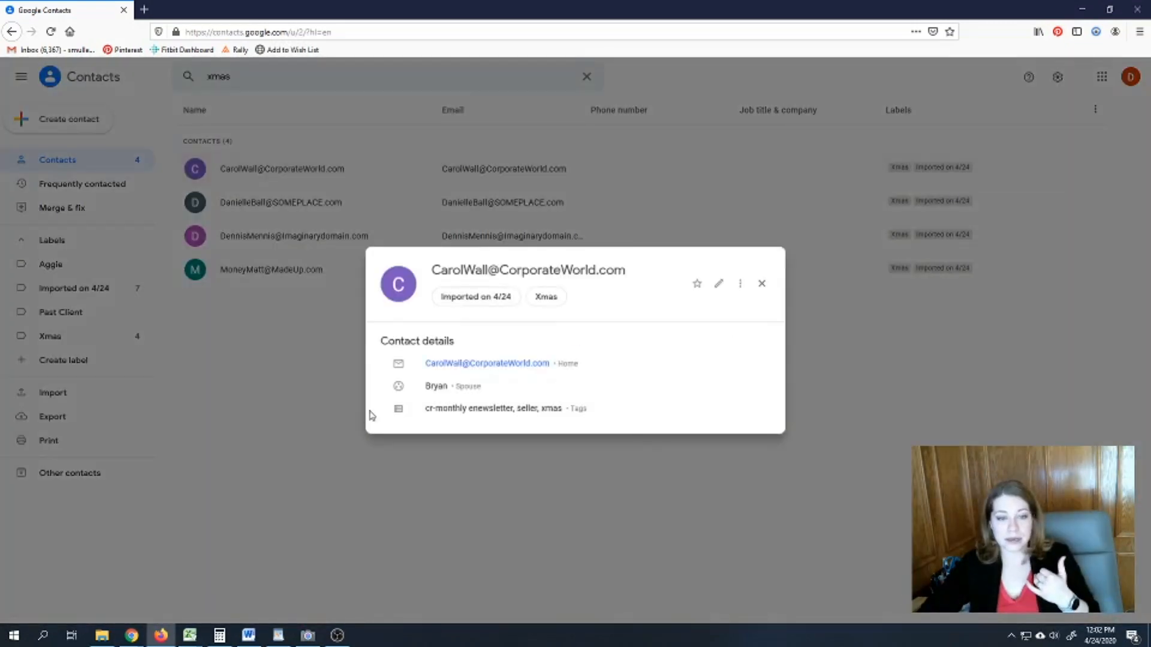
{"action": "left_click", "coordinate": [762, 283]}
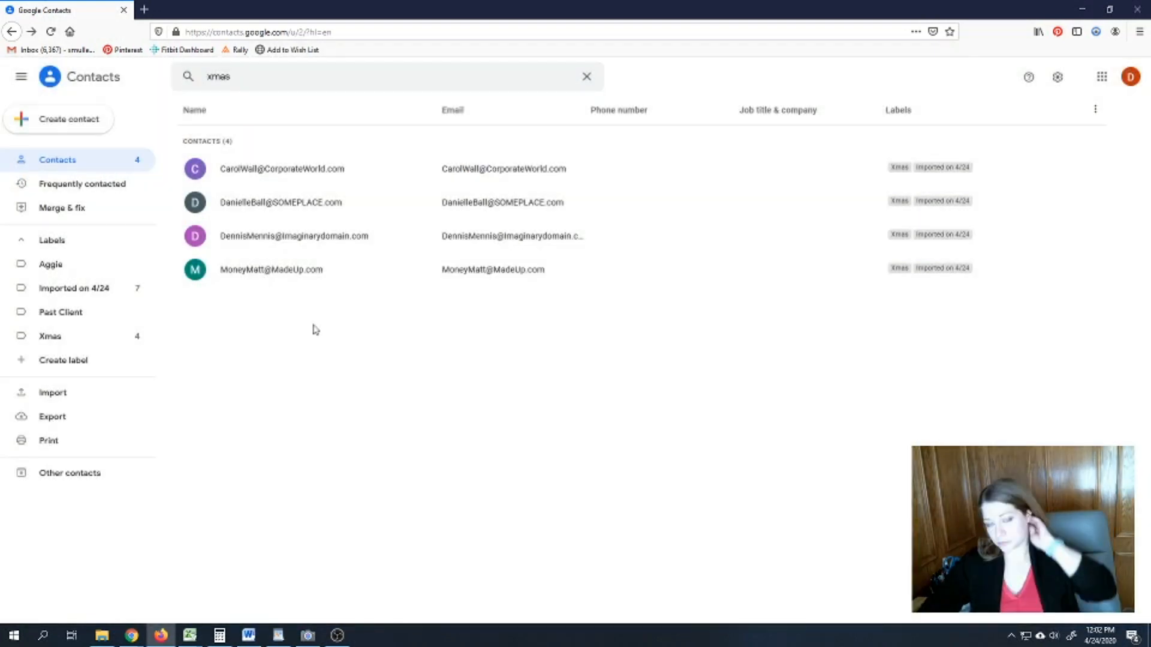
{"action": "left_click", "coordinate": [288, 270]}
{"action": "left_click", "coordinate": [761, 280]}
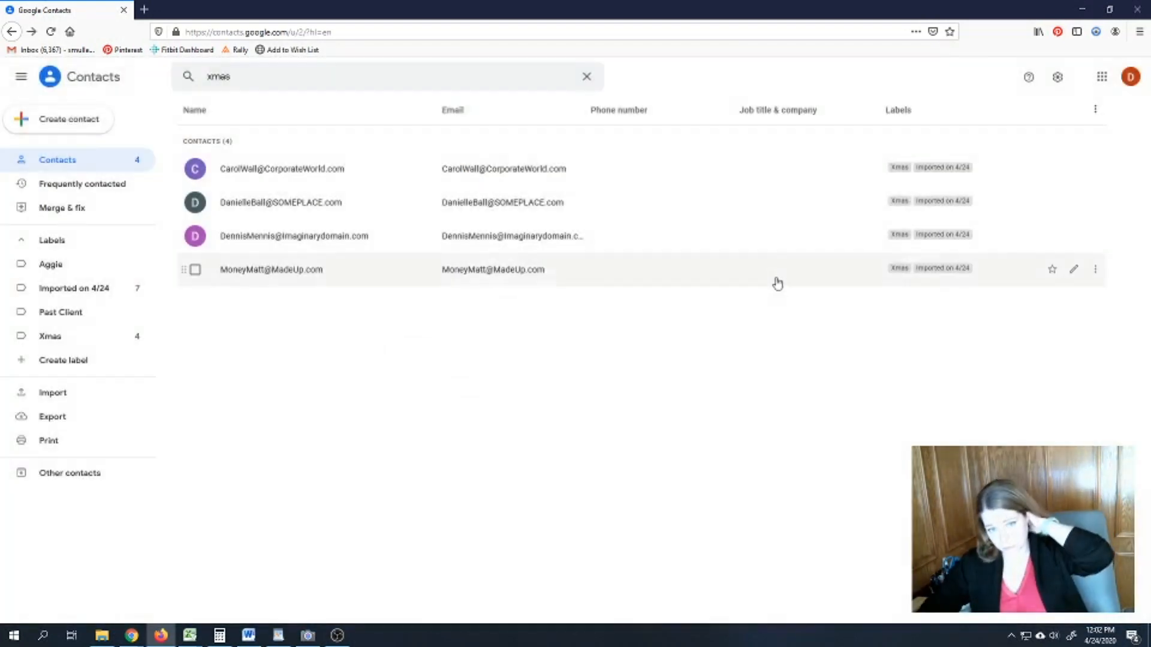